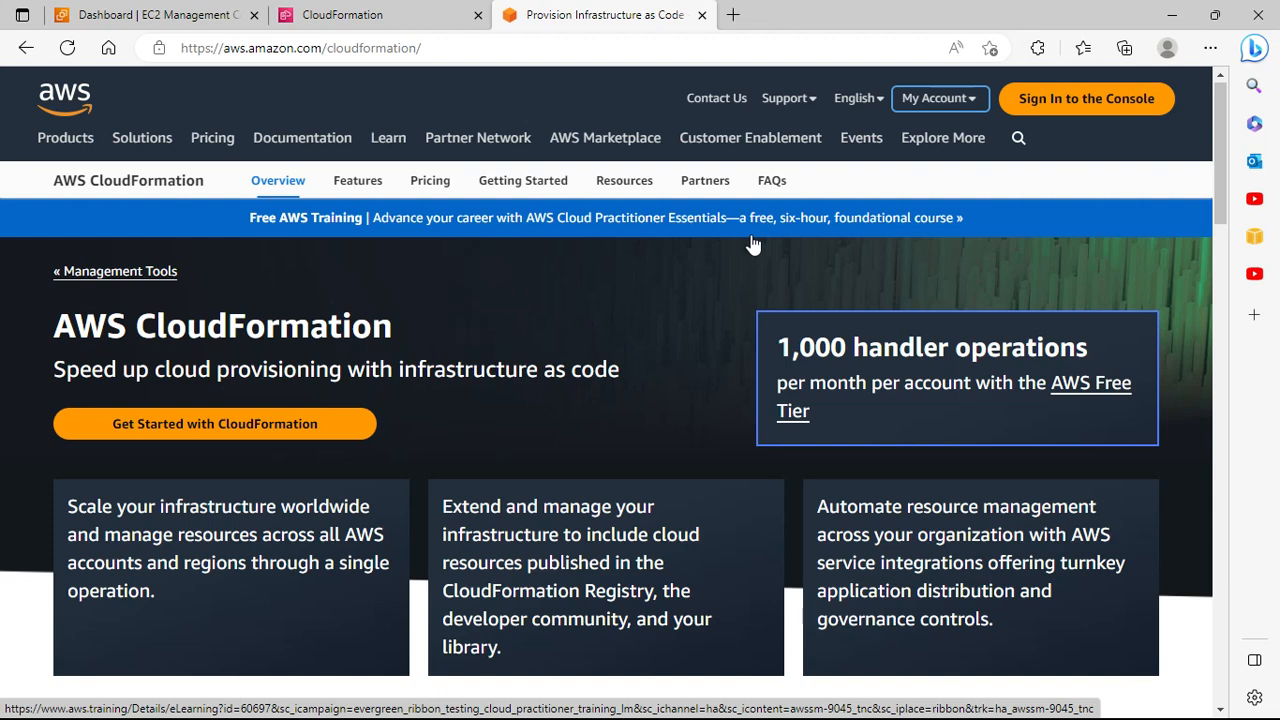
Step: Skim the CloudFormation overview page, then switch to the CloudFormation console in the Sydney region
{"action": "scroll", "coordinate": [753, 244], "scroll_direction": "down", "scroll_amount": 5}
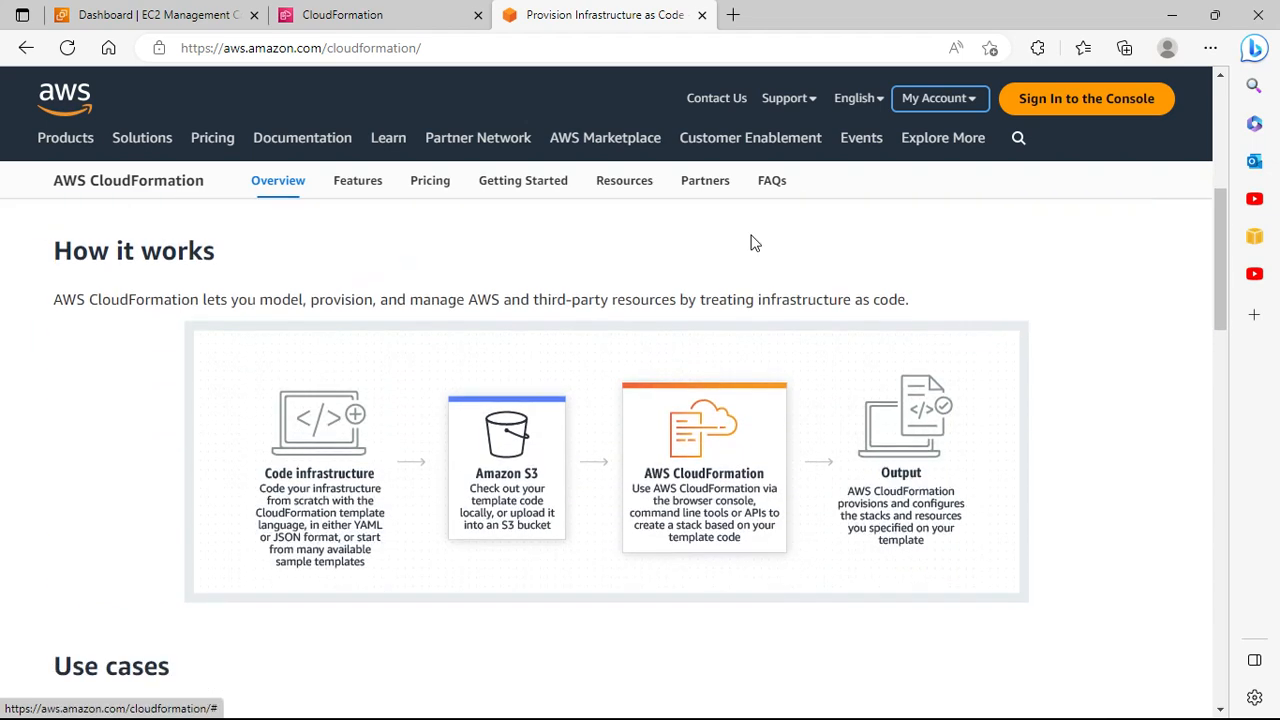
{"action": "scroll", "coordinate": [753, 244], "scroll_direction": "down", "scroll_amount": 2}
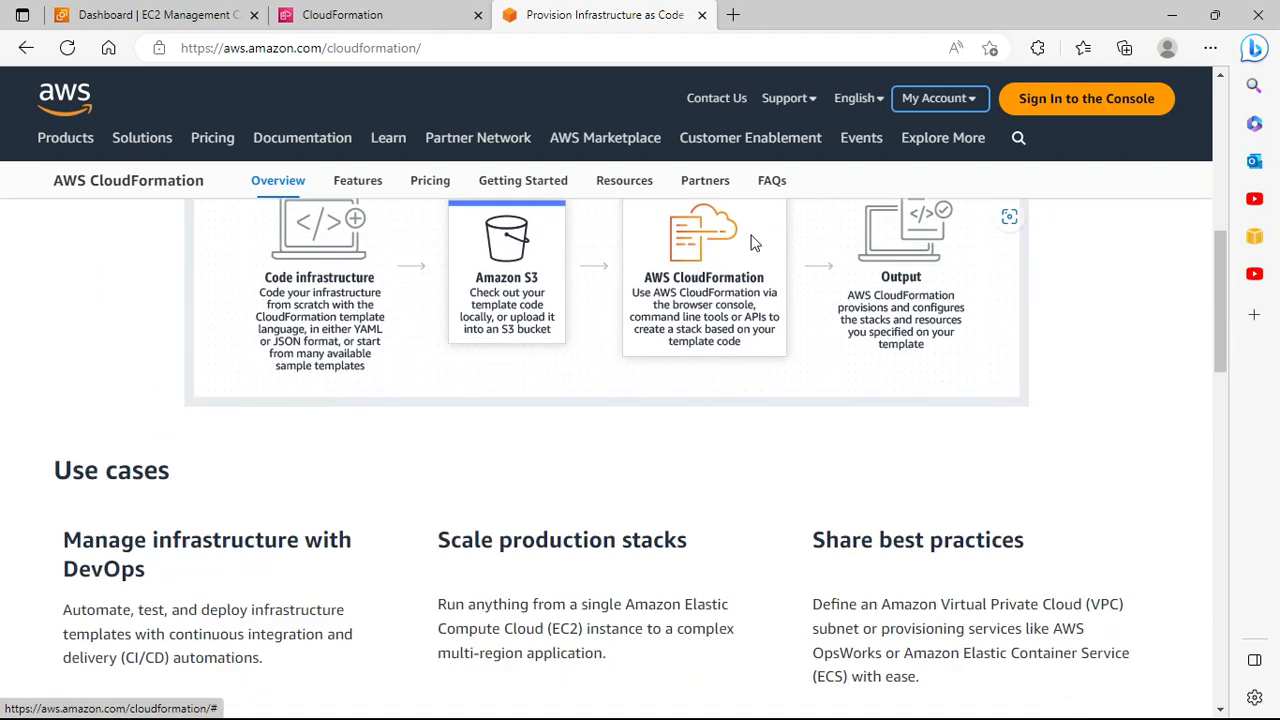
{"action": "scroll", "coordinate": [753, 244], "scroll_direction": "up", "scroll_amount": 6}
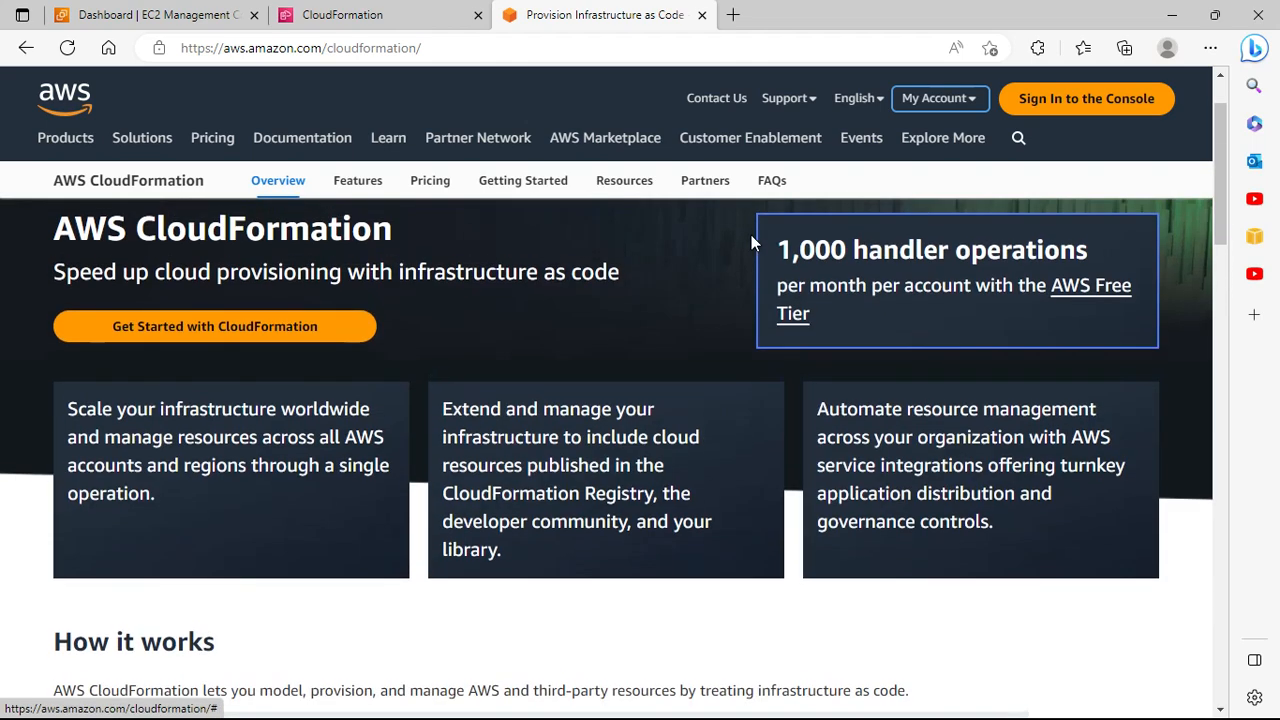
{"action": "scroll", "coordinate": [753, 240], "scroll_direction": "up", "scroll_amount": 1}
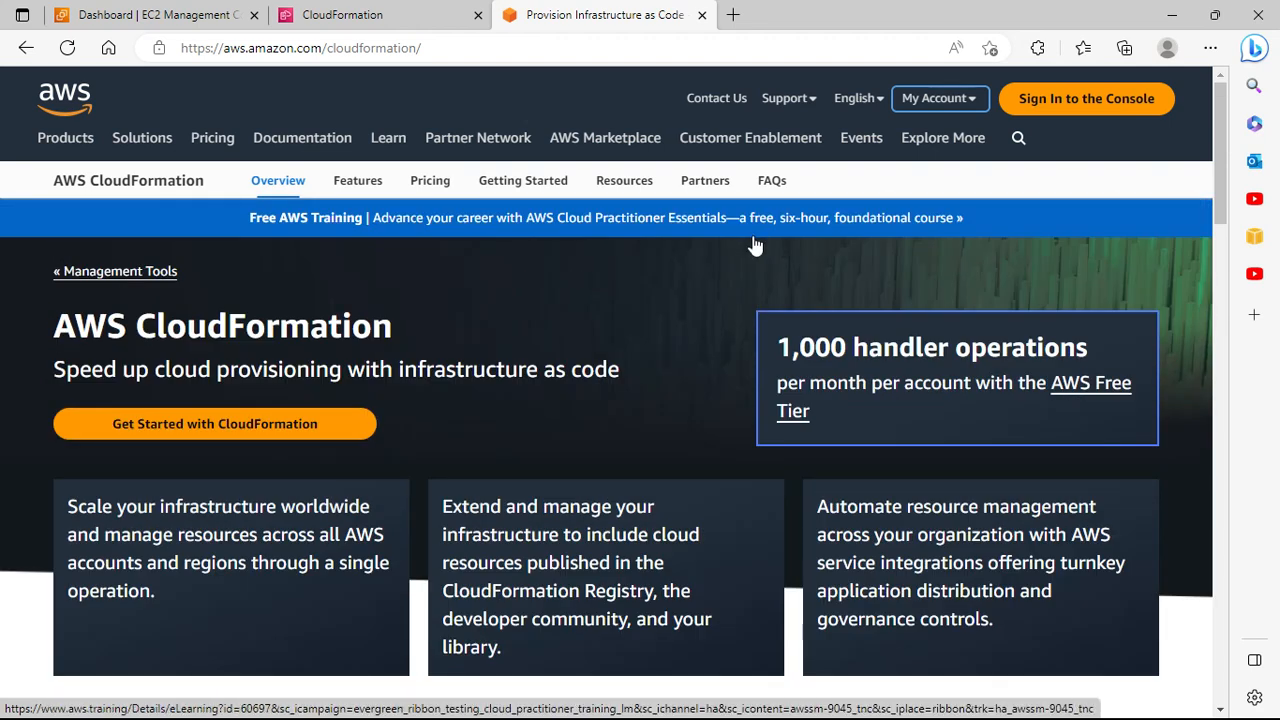
{"action": "left_click", "coordinate": [396, 20]}
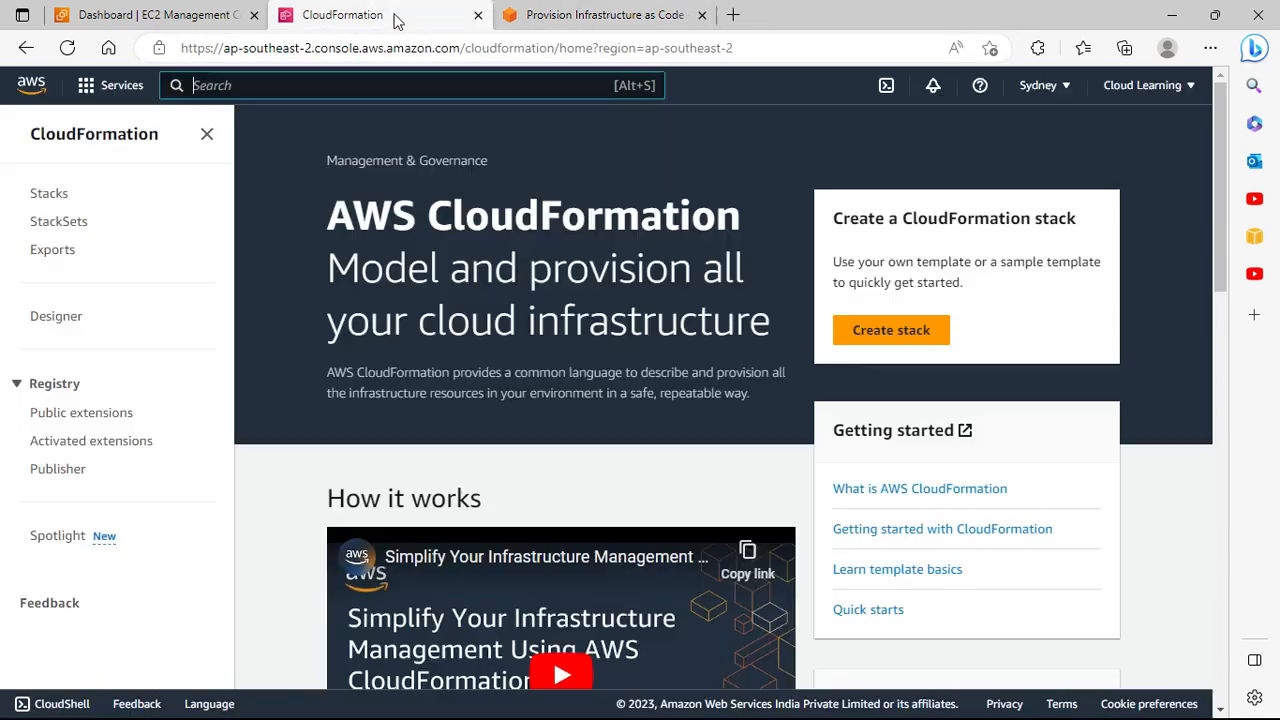
Step: Return to the 'Provision Infrastructure as Code' CloudFormation overview page
{"action": "left_click", "coordinate": [624, 8]}
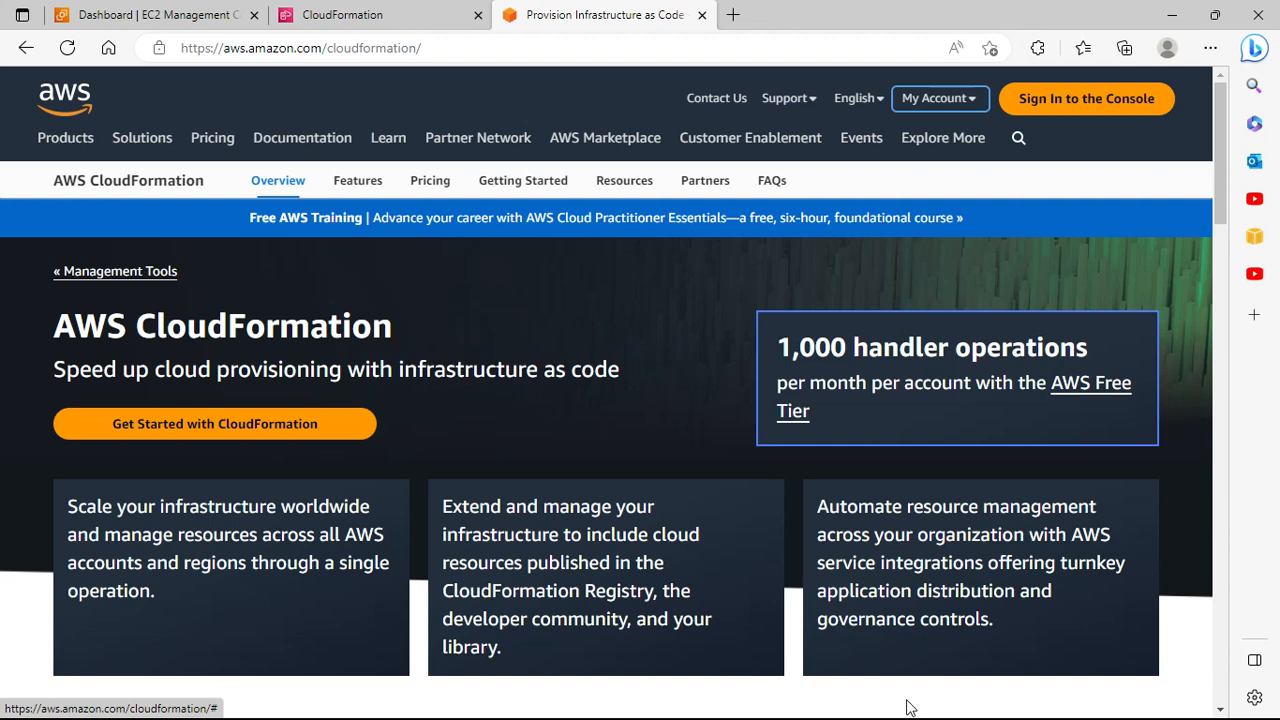
Step: Copy the page's infrastructure-as-code tagline and paste it under the notes title
{"action": "key", "text": "alt+Tab"}
{"action": "key", "text": "alt+Tab"}
{"action": "key", "text": "alt+Tab"}
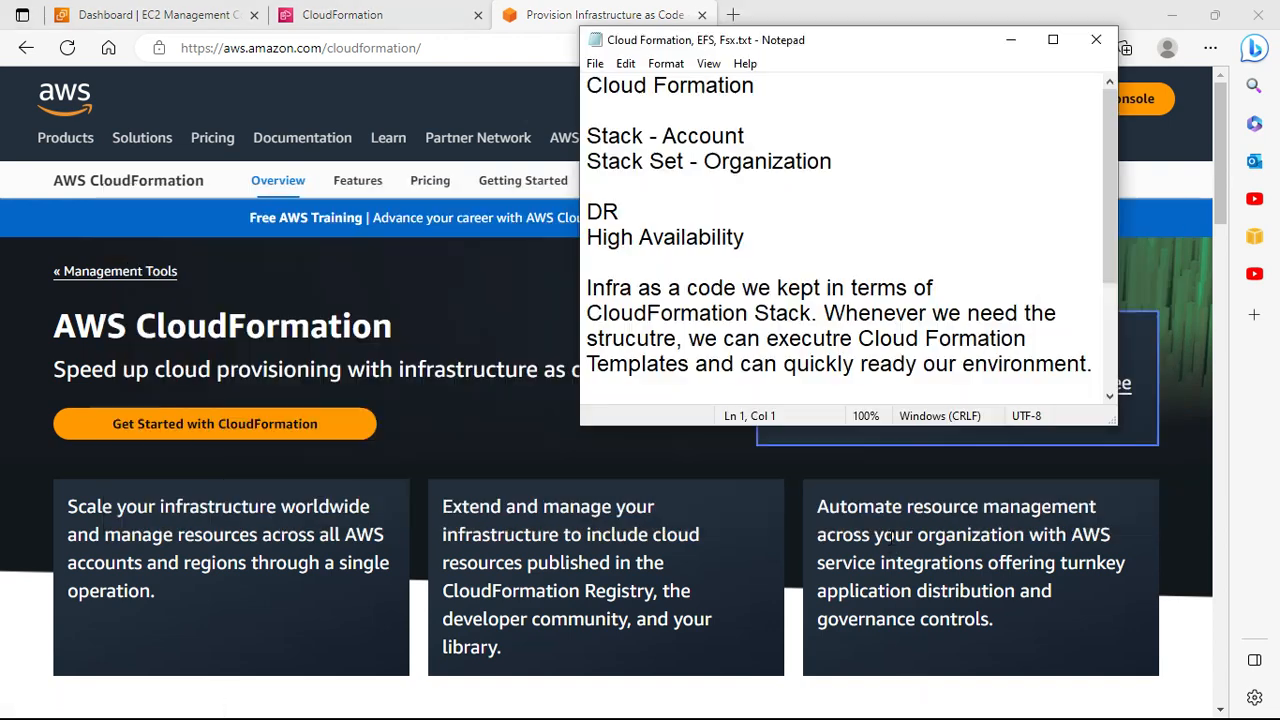
{"action": "left_click", "coordinate": [810, 85]}
{"action": "key", "text": "alt+Tab"}
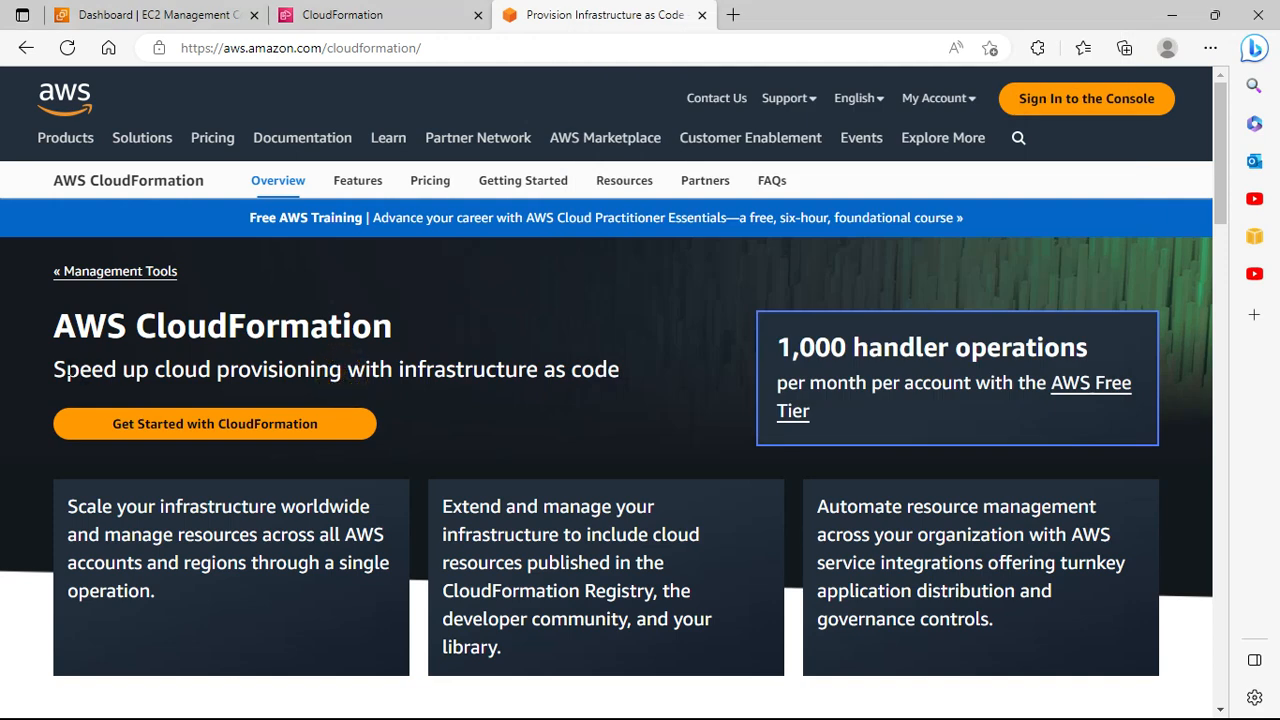
{"action": "left_click_drag", "start_coordinate": [57, 367], "coordinate": [631, 378]}
{"action": "key", "text": "ctrl+c"}
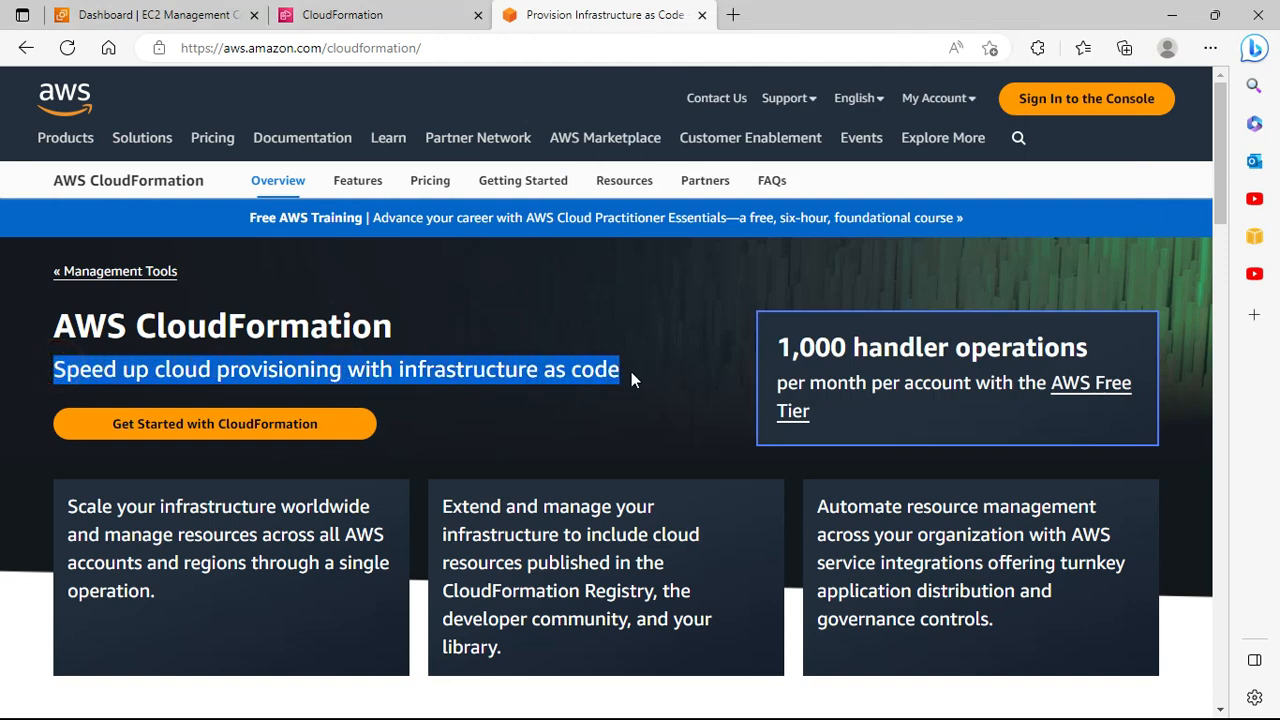
{"action": "key", "text": "alt+Tab"}
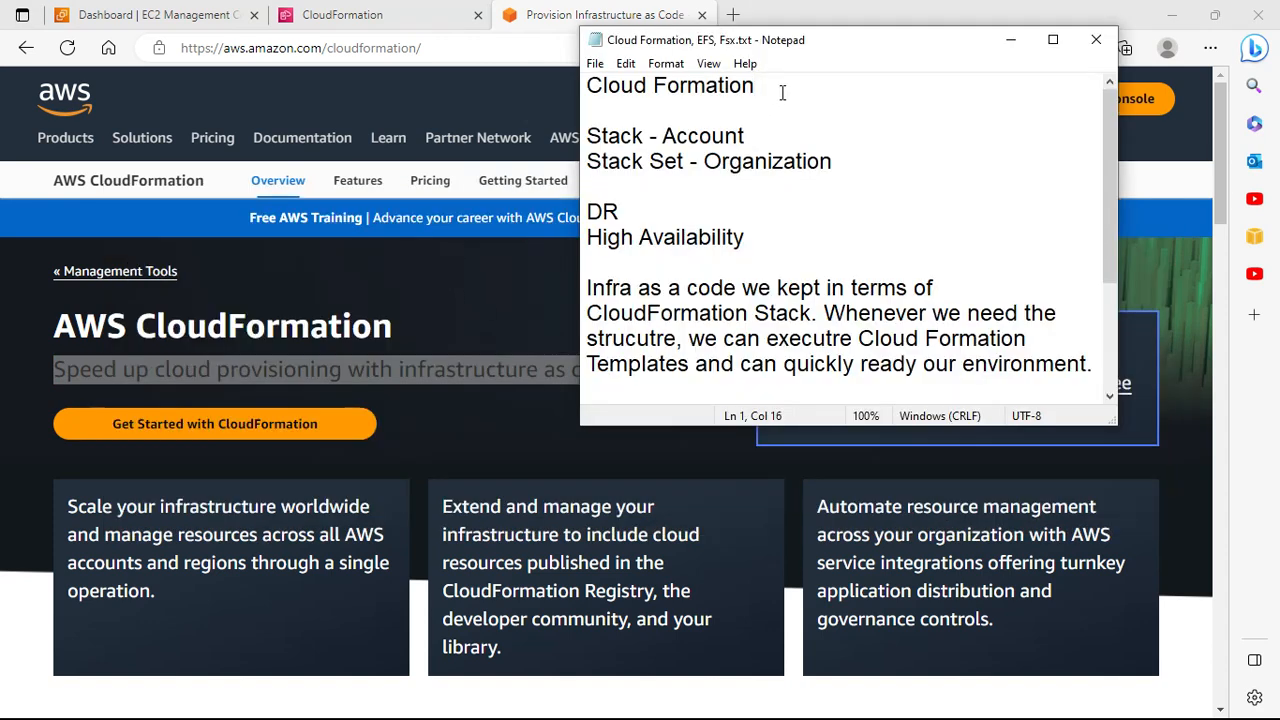
{"action": "key", "text": "Return"}
{"action": "key", "text": "Return"}
{"action": "key", "text": "ctrl+v"}
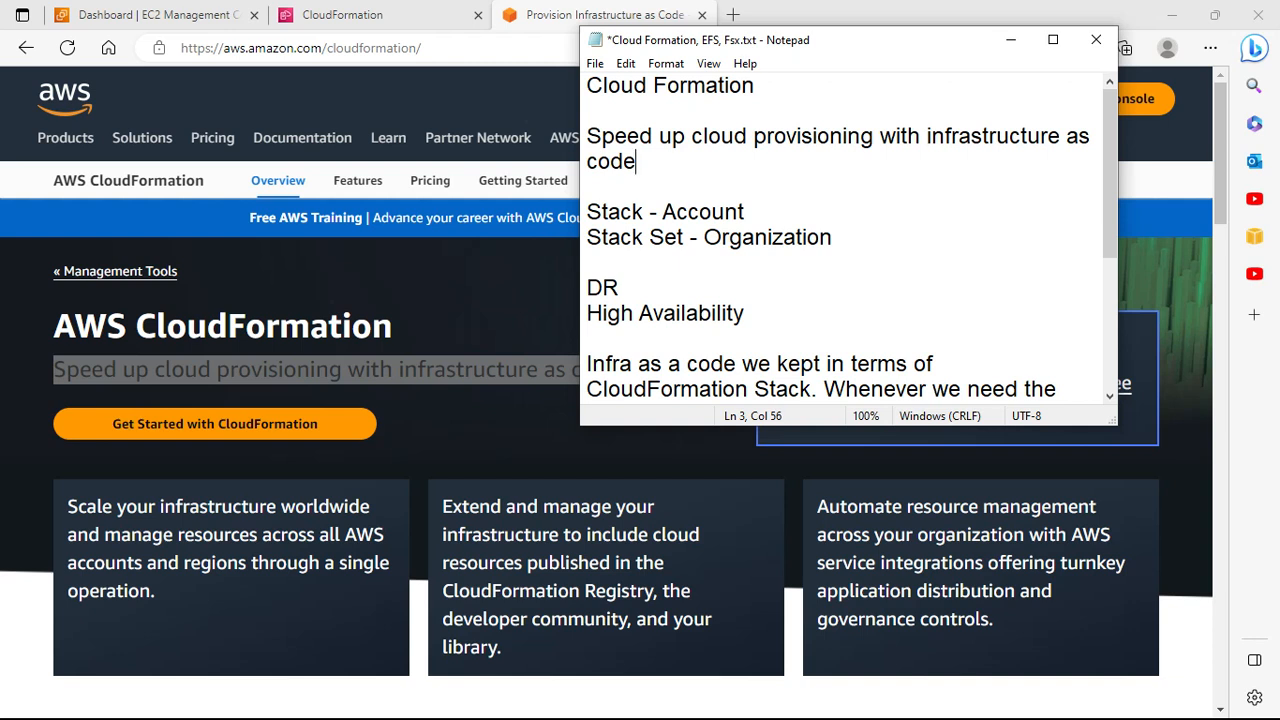
Step: End the tagline with a period and add a 'Cloud Formation' line, fixing its typo
{"action": "type", "text": "."}
{"action": "key", "text": "Return"}
{"action": "key", "text": "Return"}
{"action": "type", "text": "Cl"}
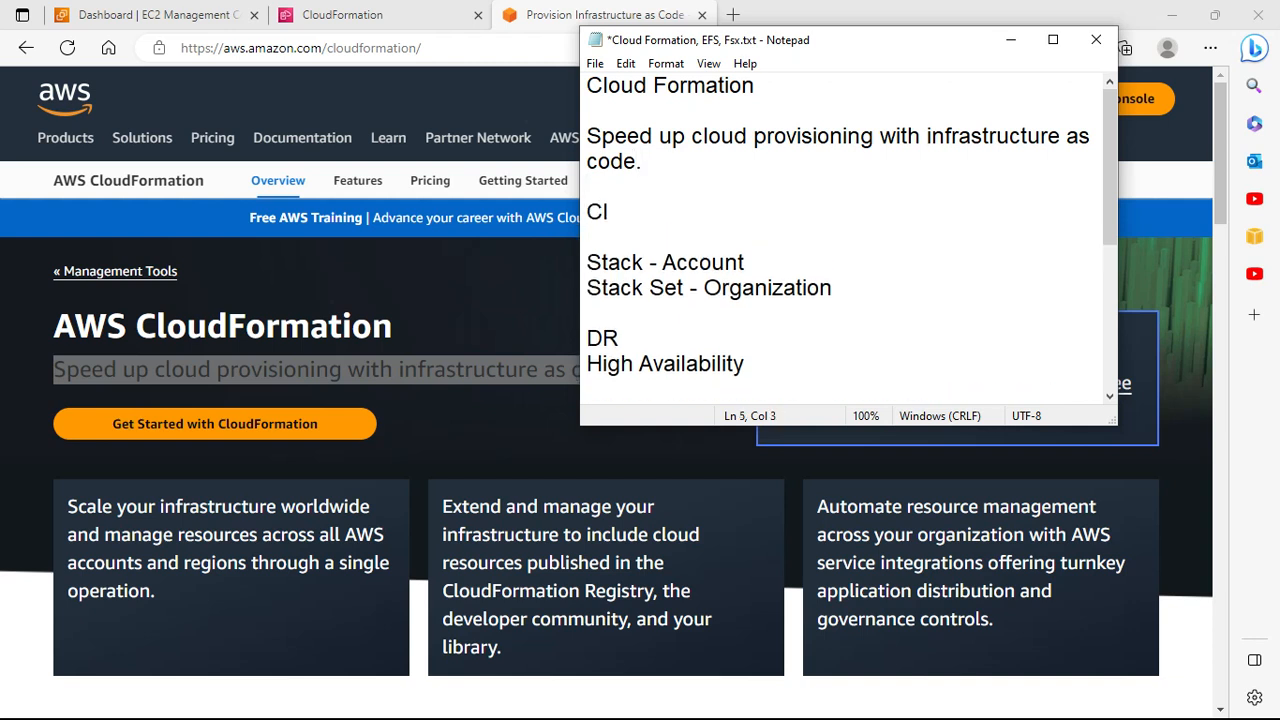
{"action": "type", "text": "oud Fomation"}
{"action": "key", "text": "ctrl+Left"}
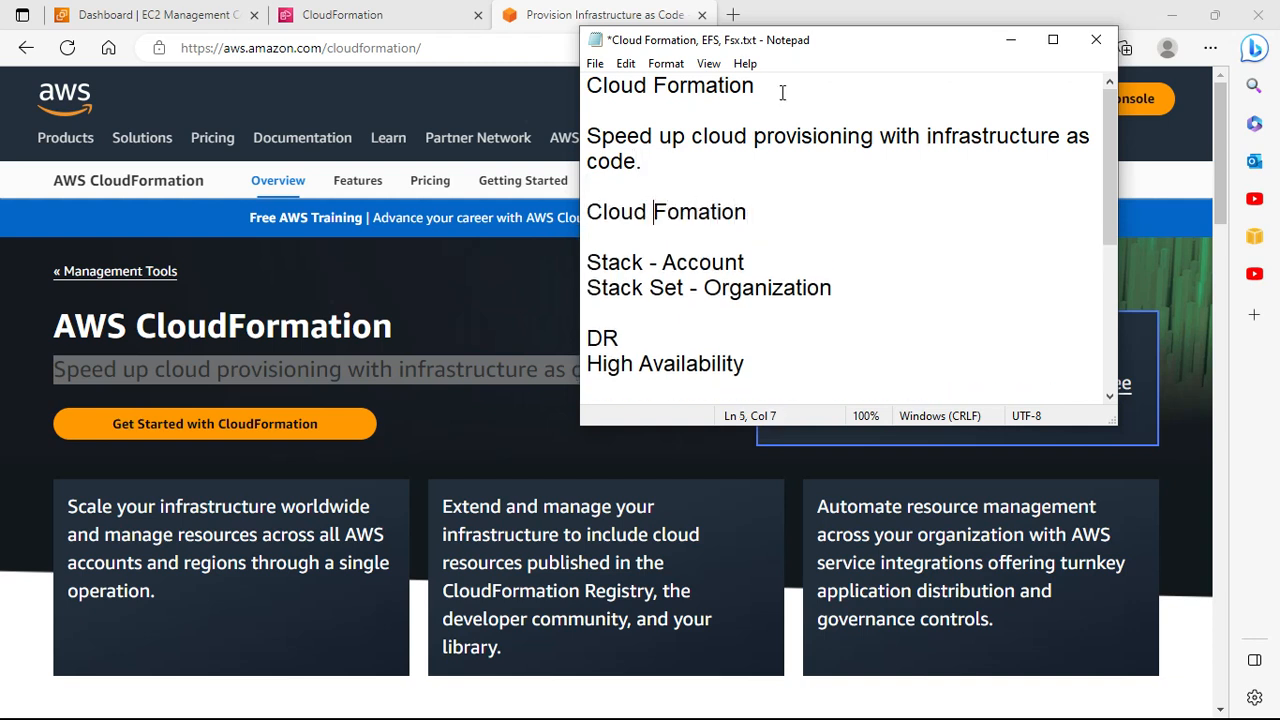
{"action": "key", "text": "Right"}
{"action": "key", "text": "Right"}
{"action": "key", "text": "Right"}
{"action": "type", "text": "r"}
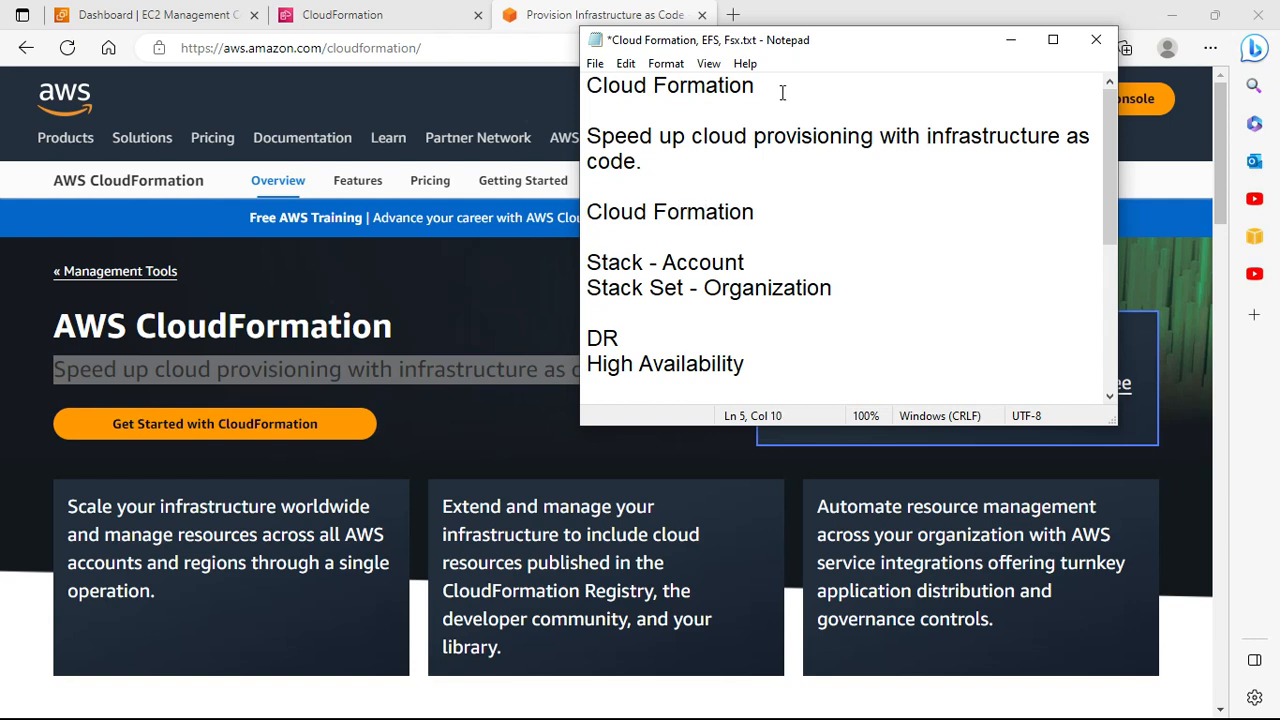
{"action": "key", "text": "End"}
Step: Tidy the blank lines and add a 'Terraform -' line under Cloud Formation
{"action": "left_click", "coordinate": [782, 92]}
{"action": "key", "text": "Return"}
{"action": "key", "text": "Delete"}
{"action": "key", "text": "Down"}
{"action": "key", "text": "Down"}
{"action": "key", "text": "Down"}
{"action": "key", "text": "Down"}
{"action": "key", "text": "Down"}
{"action": "key", "text": "Return"}
{"action": "key", "text": "Up"}
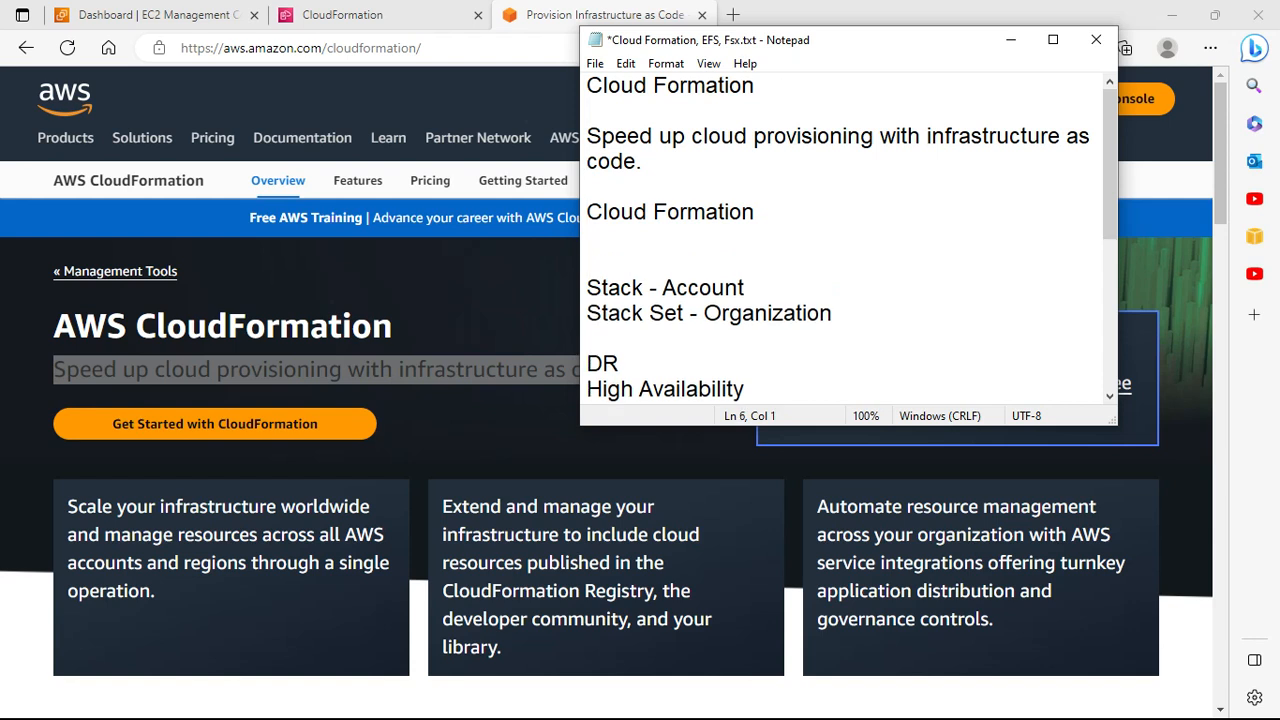
{"action": "type", "text": "Terrafor"}
{"action": "key", "text": "BackSpace"}
{"action": "key", "text": "BackSpace"}
{"action": "key", "text": "BackSpace"}
{"action": "type", "text": "aform"}
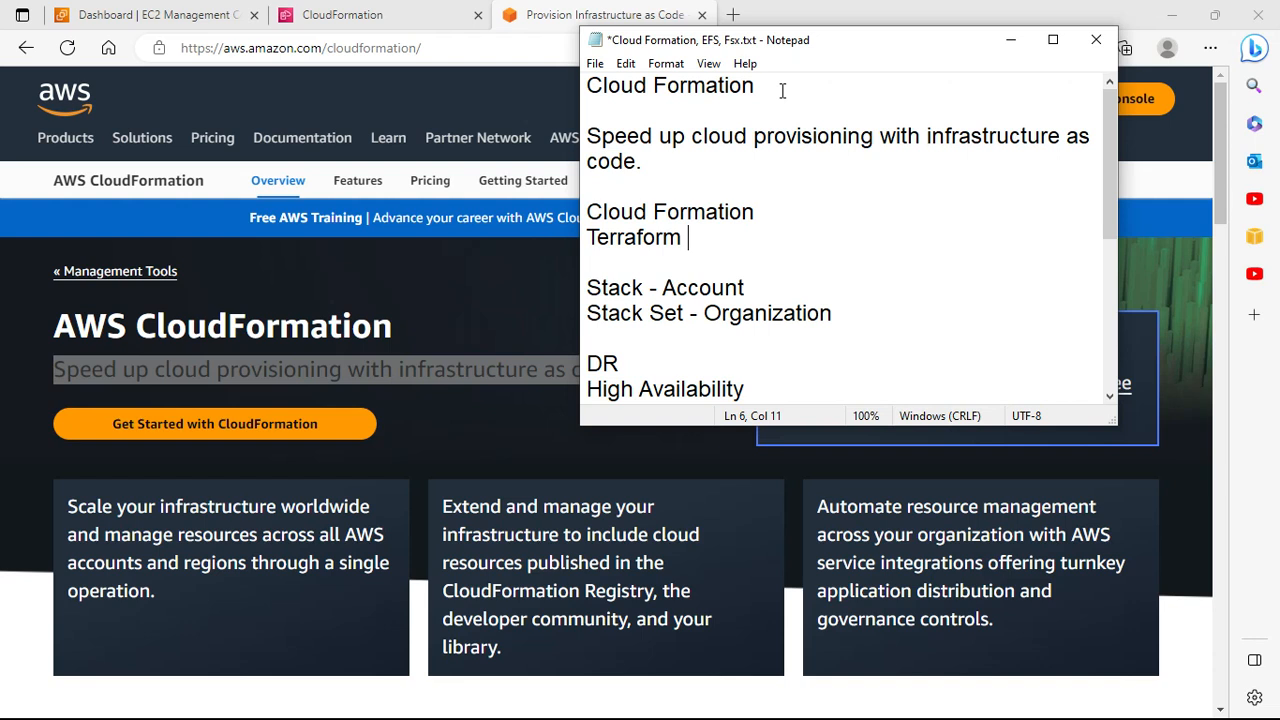
{"action": "type", "text": "-"}
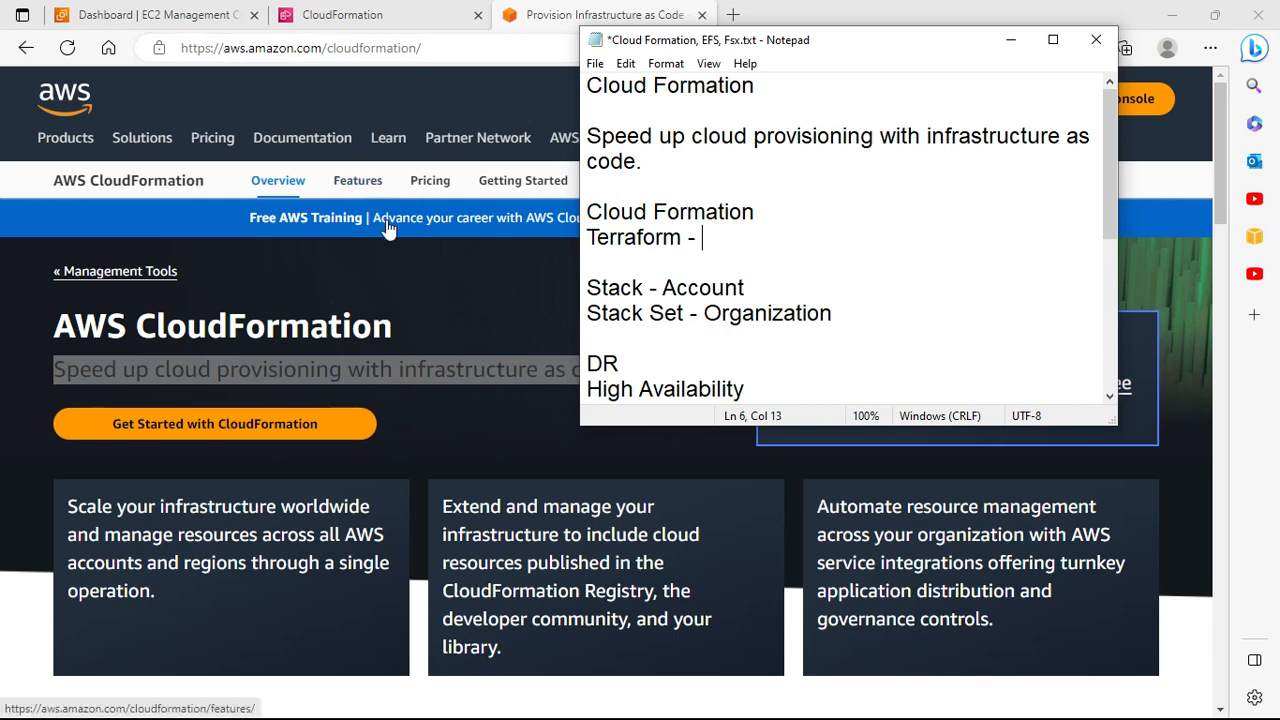
{"action": "left_click", "coordinate": [452, 304]}
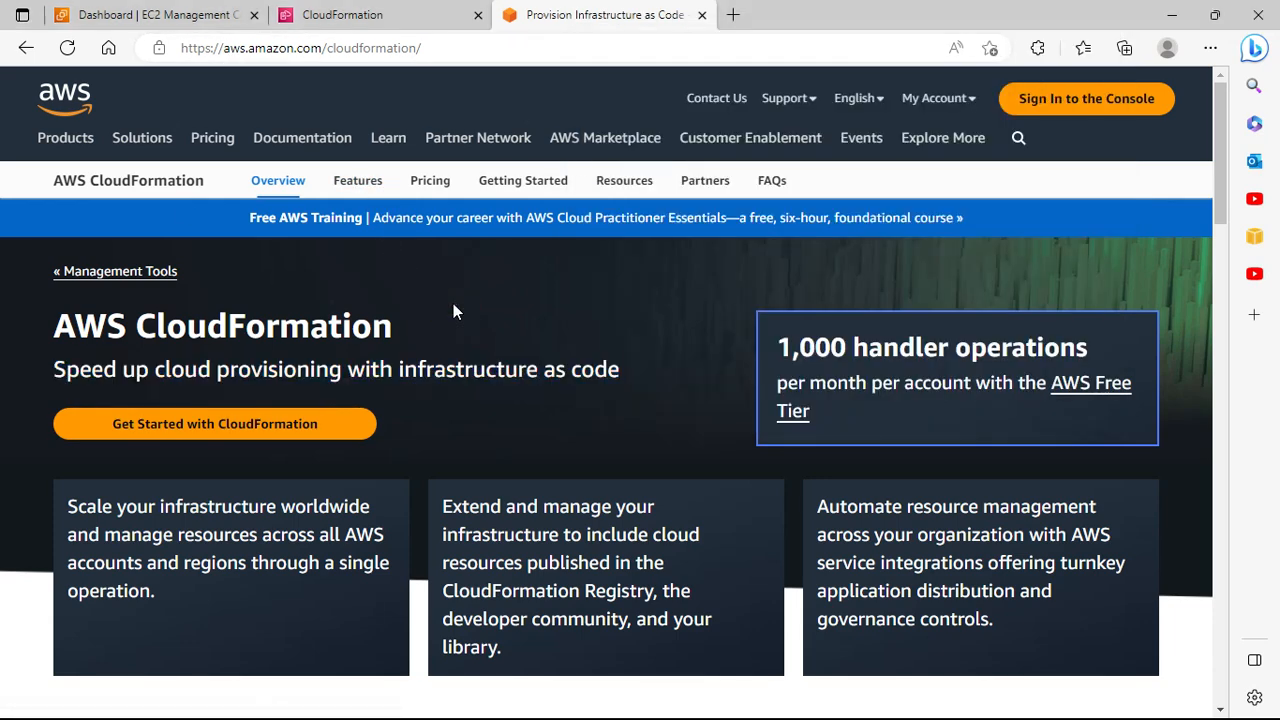
Step: Scroll through the How it works and Use cases sections, glance at the Documentation links, and return to the notes
{"action": "scroll", "coordinate": [453, 310], "scroll_direction": "down", "scroll_amount": 2}
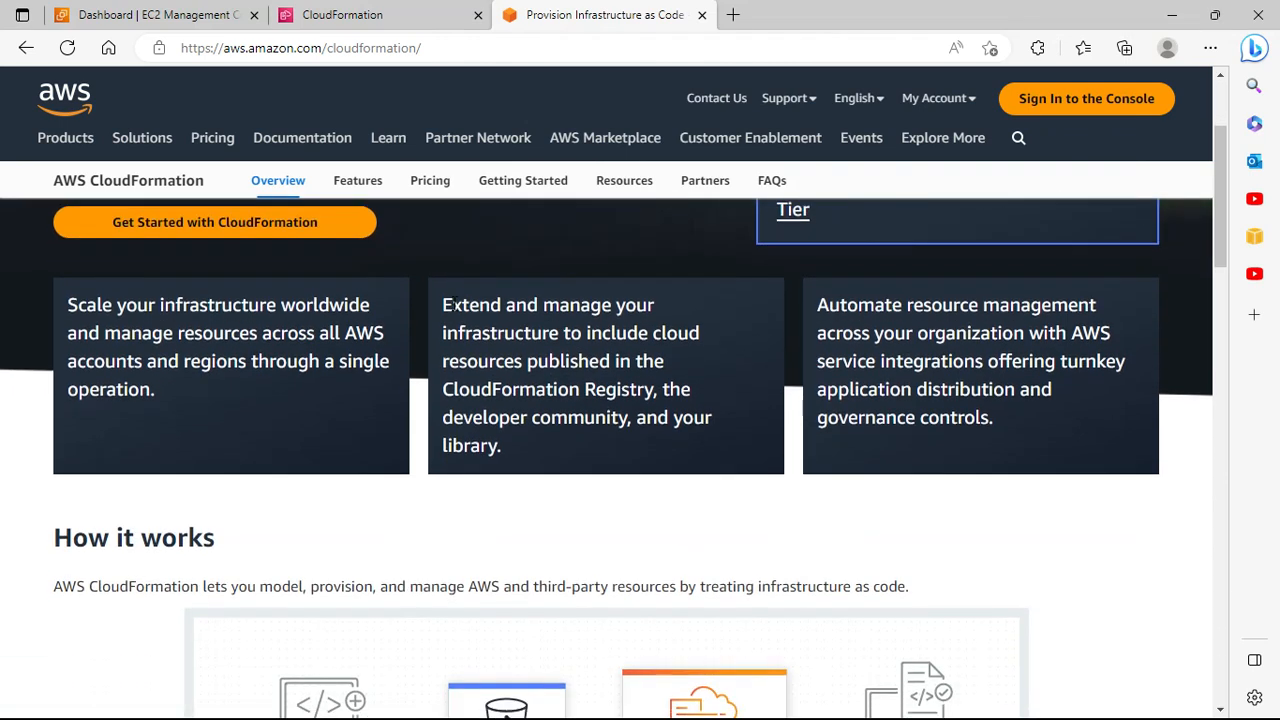
{"action": "scroll", "coordinate": [453, 304], "scroll_direction": "down", "scroll_amount": 3}
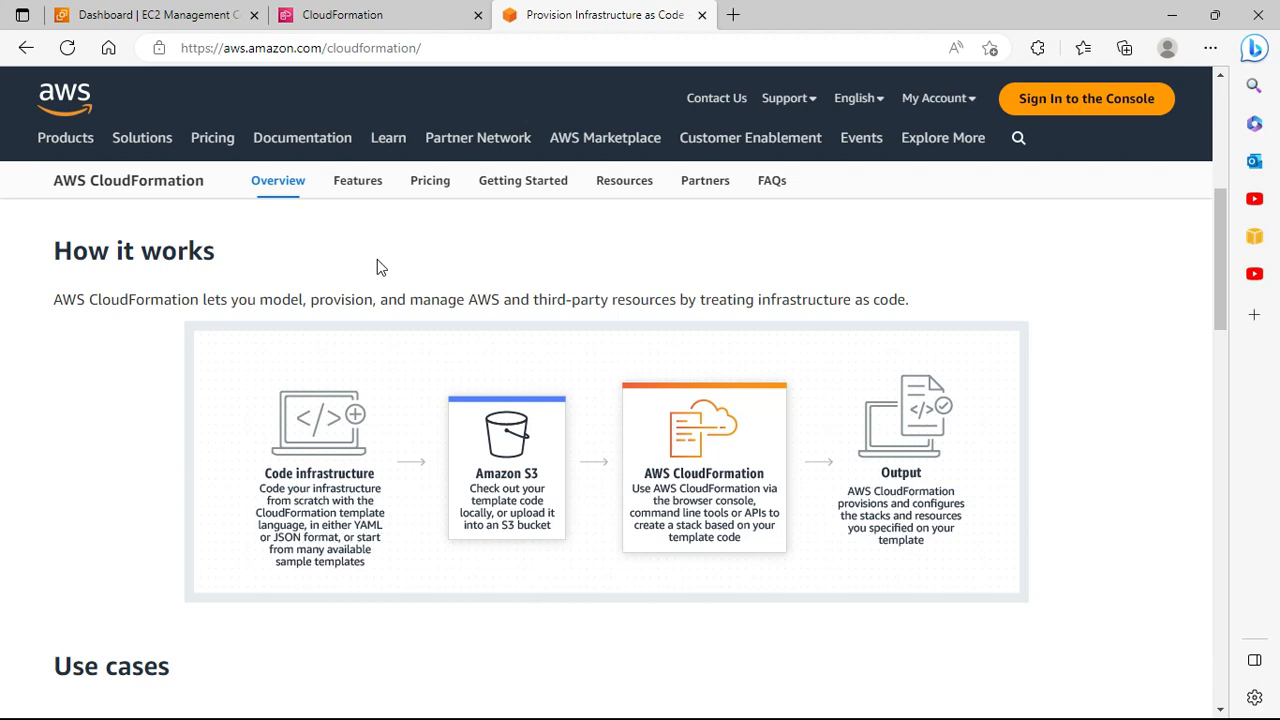
{"action": "scroll", "coordinate": [432, 418], "scroll_direction": "down", "scroll_amount": 3}
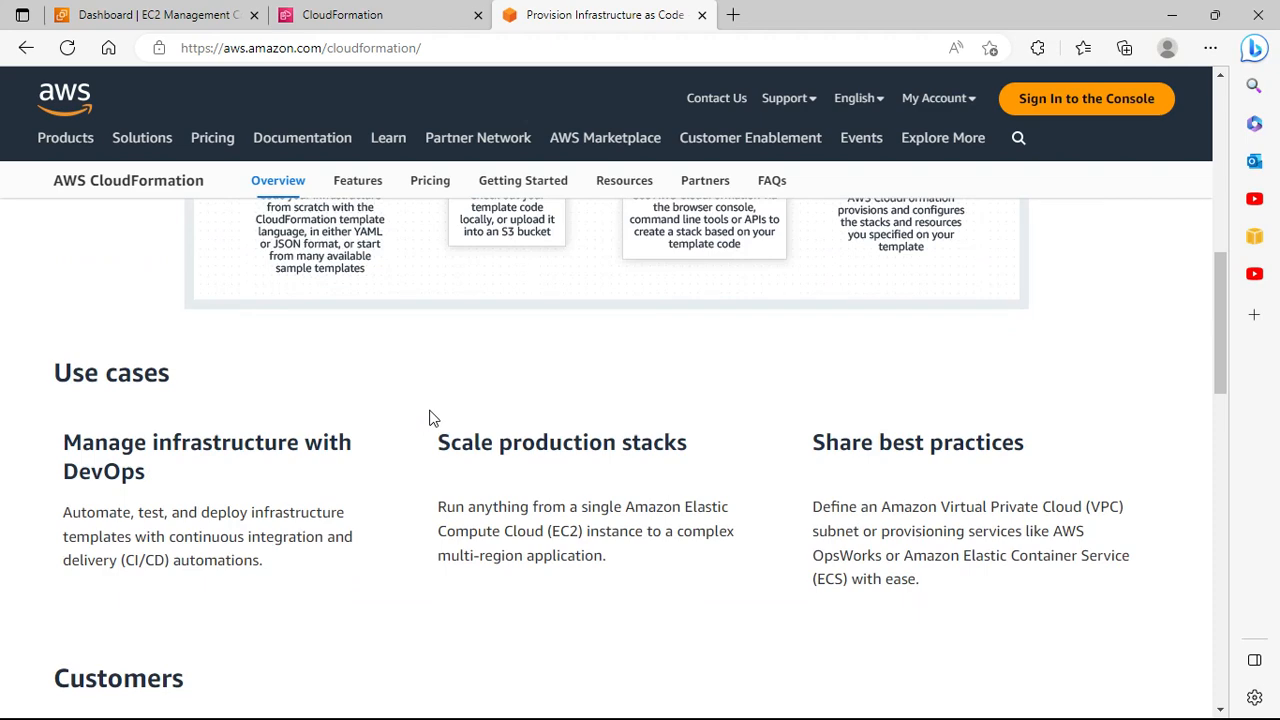
{"action": "left_click", "coordinate": [352, 139]}
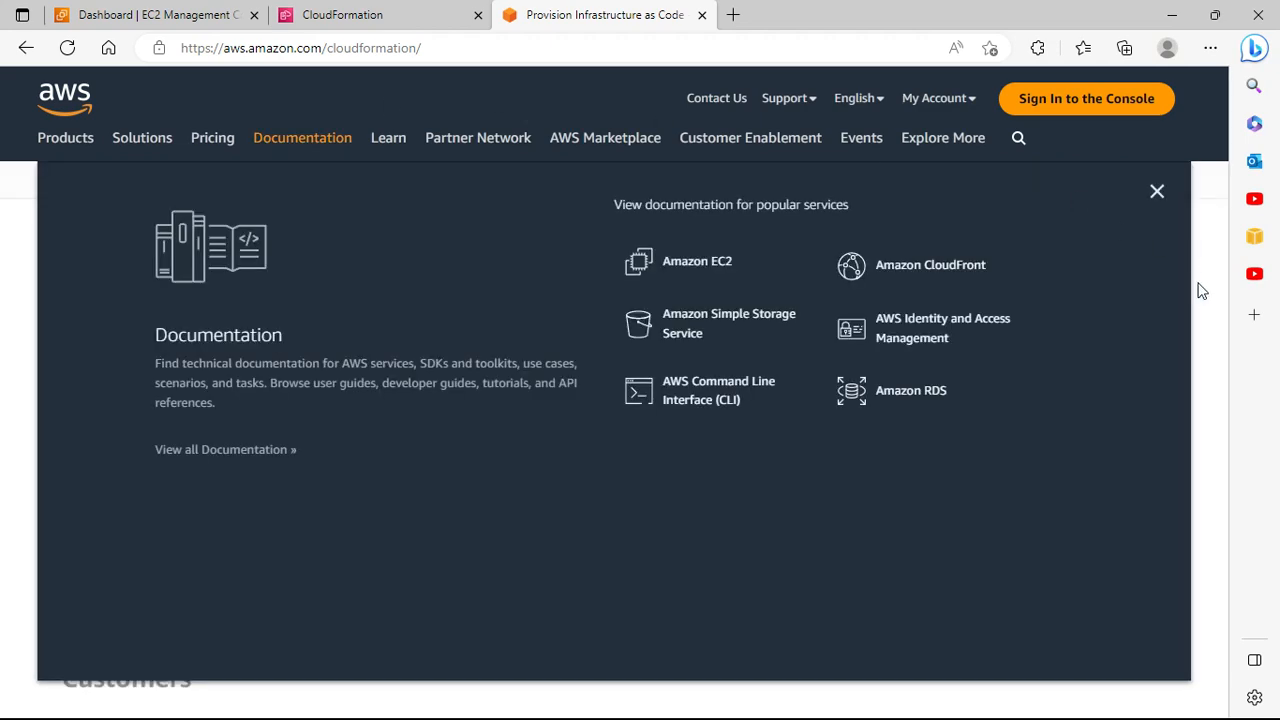
{"action": "left_click", "coordinate": [1202, 291]}
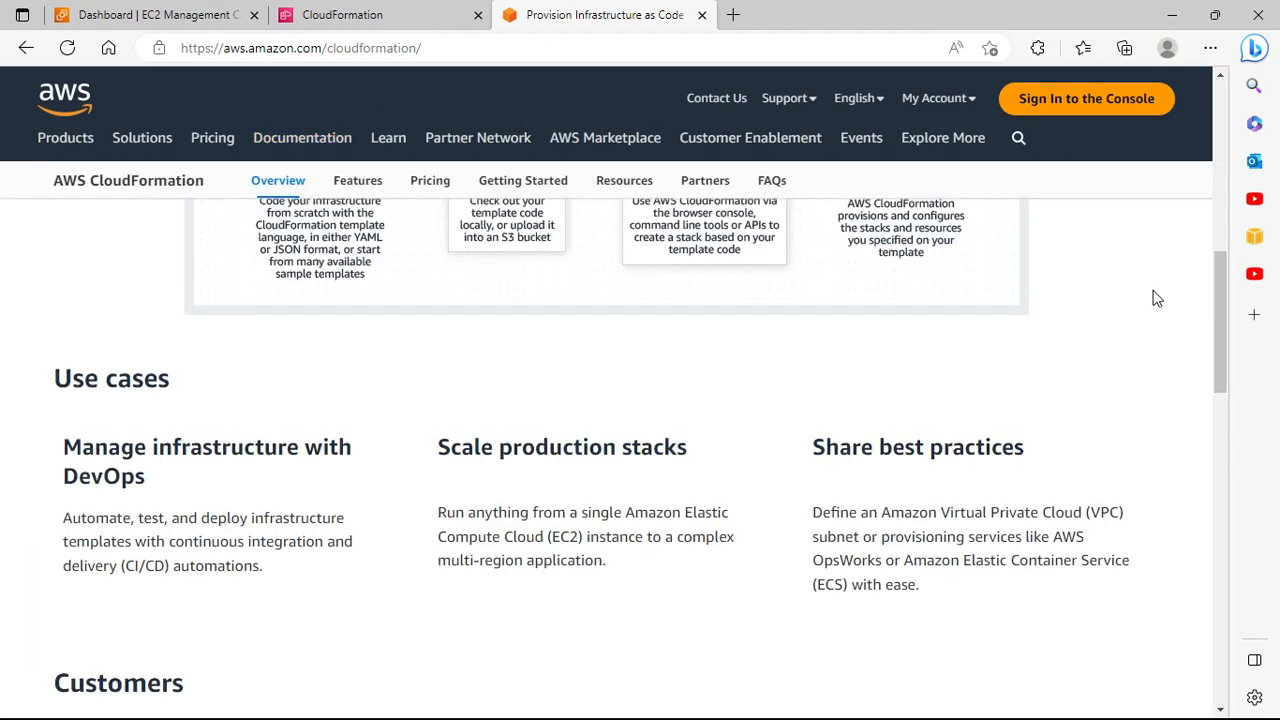
{"action": "scroll", "coordinate": [1155, 298], "scroll_direction": "up", "scroll_amount": 8}
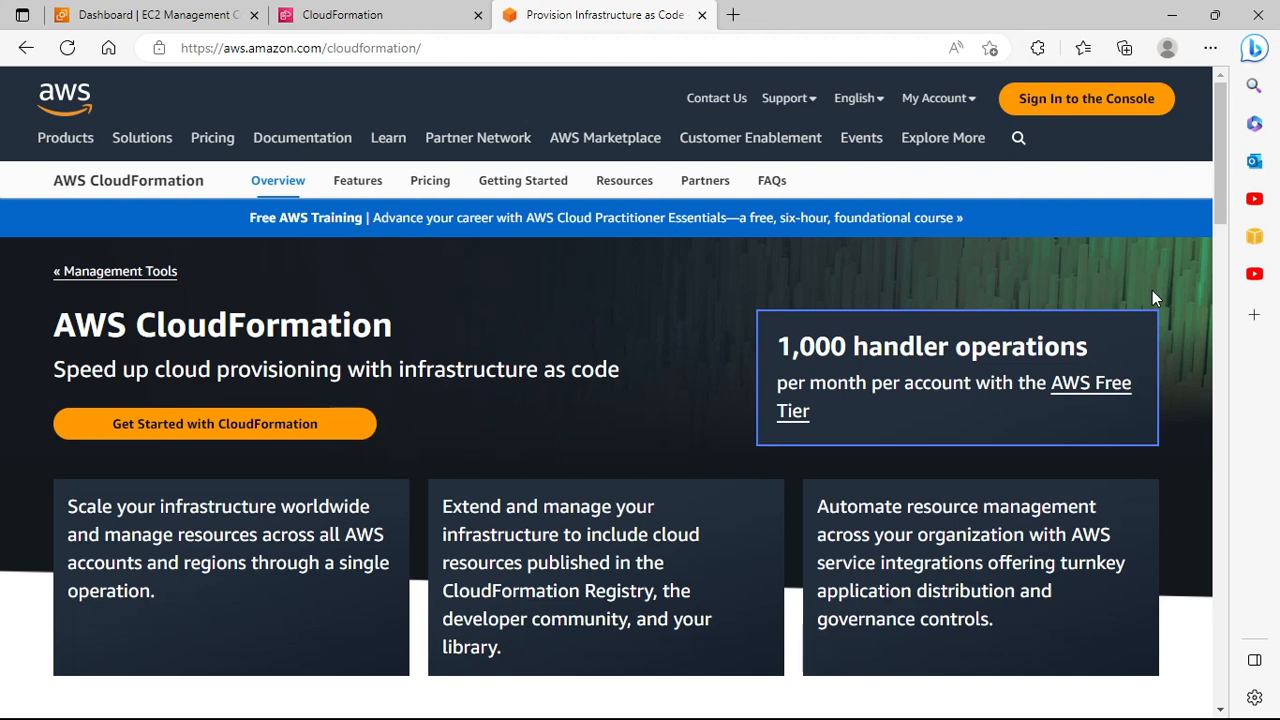
{"action": "key", "text": "alt+Tab"}
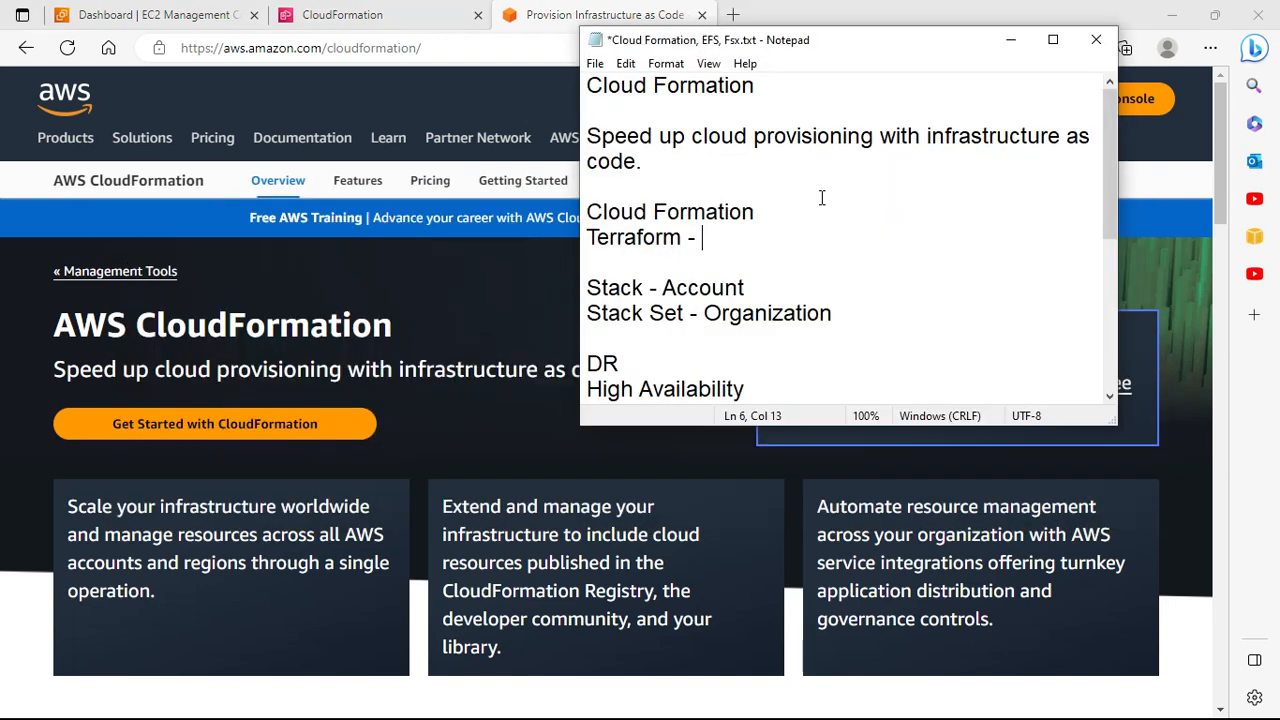
Step: Note that a manual process to create resources makes it very possible to miss something (error)
{"action": "left_click", "coordinate": [701, 166]}
{"action": "key", "text": "Return"}
{"action": "key", "text": "Return"}
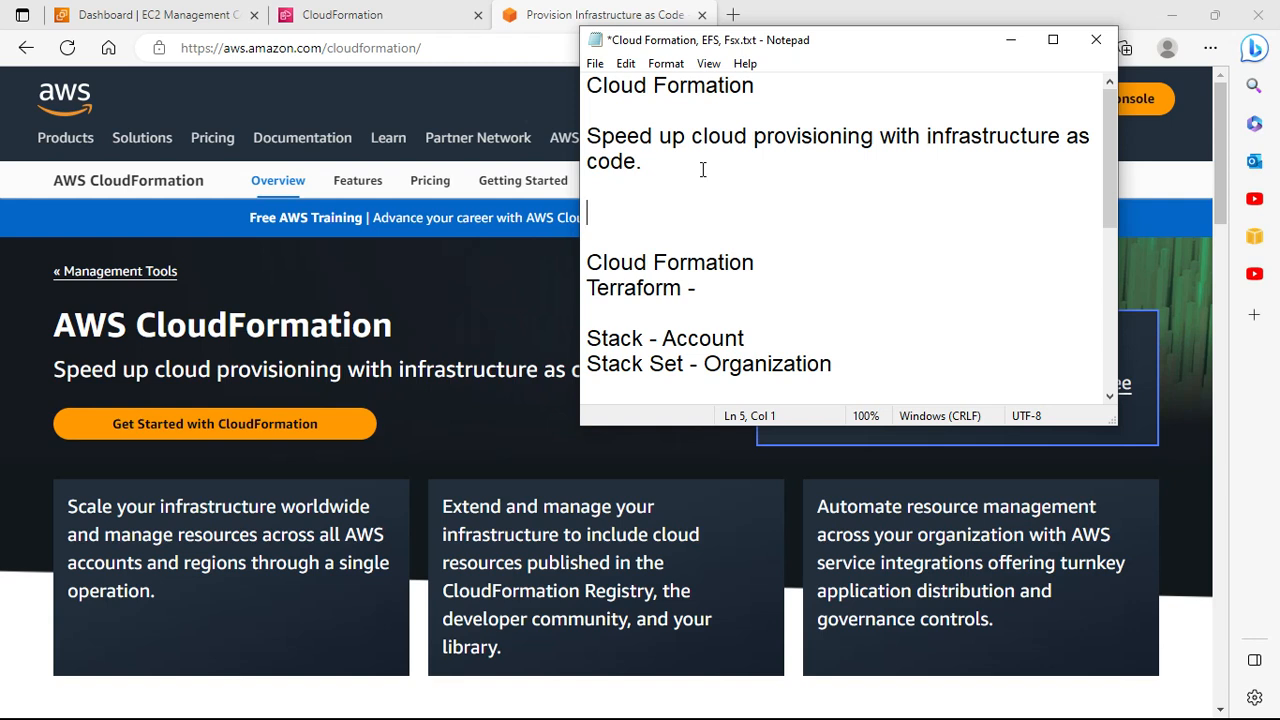
{"action": "type", "text": "Manual -"}
{"action": "key", "text": "BackSpace"}
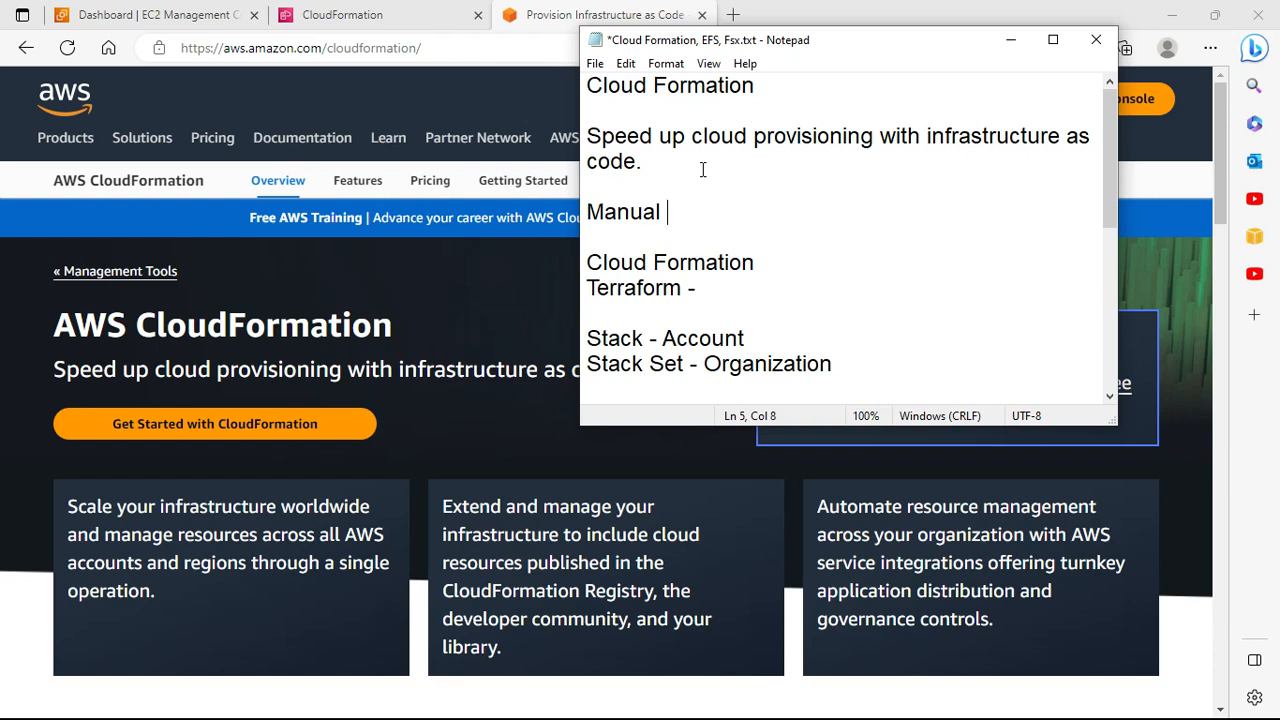
{"action": "type", "text": "e"}
{"action": "key", "text": "BackSpace"}
{"action": "type", "text": "process to create"}
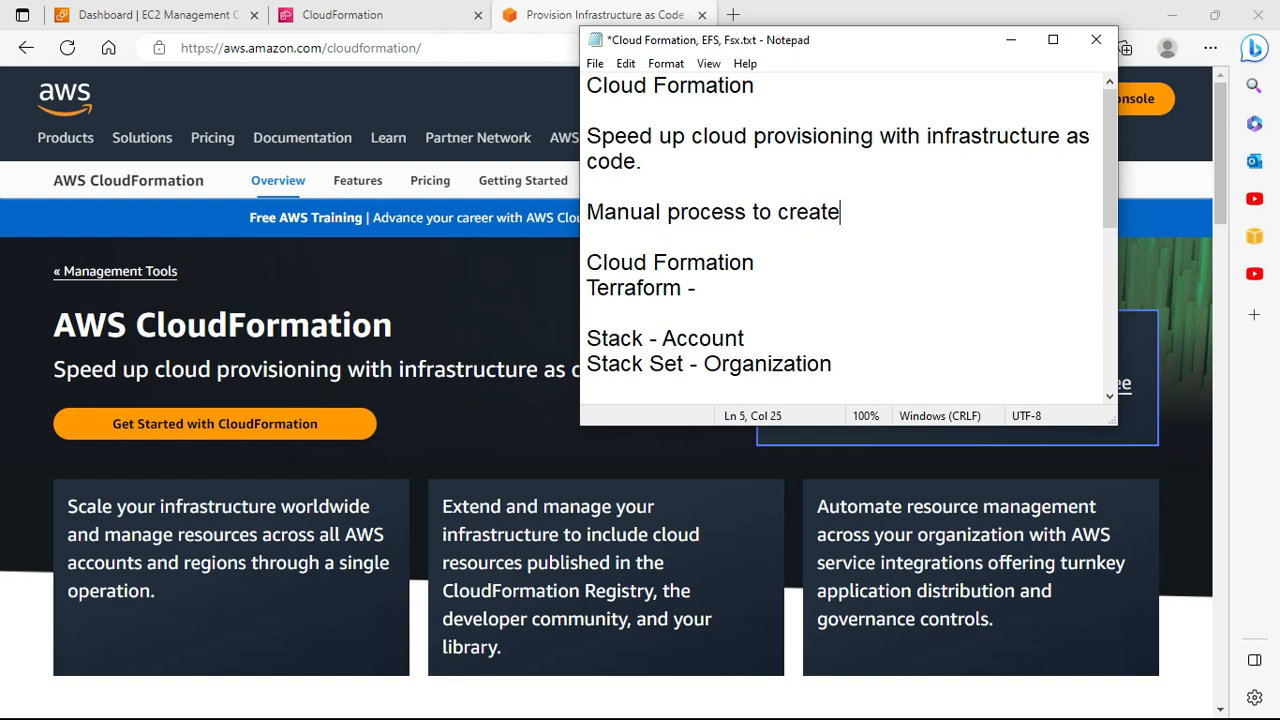
{"action": "type", "text": " the resources "}
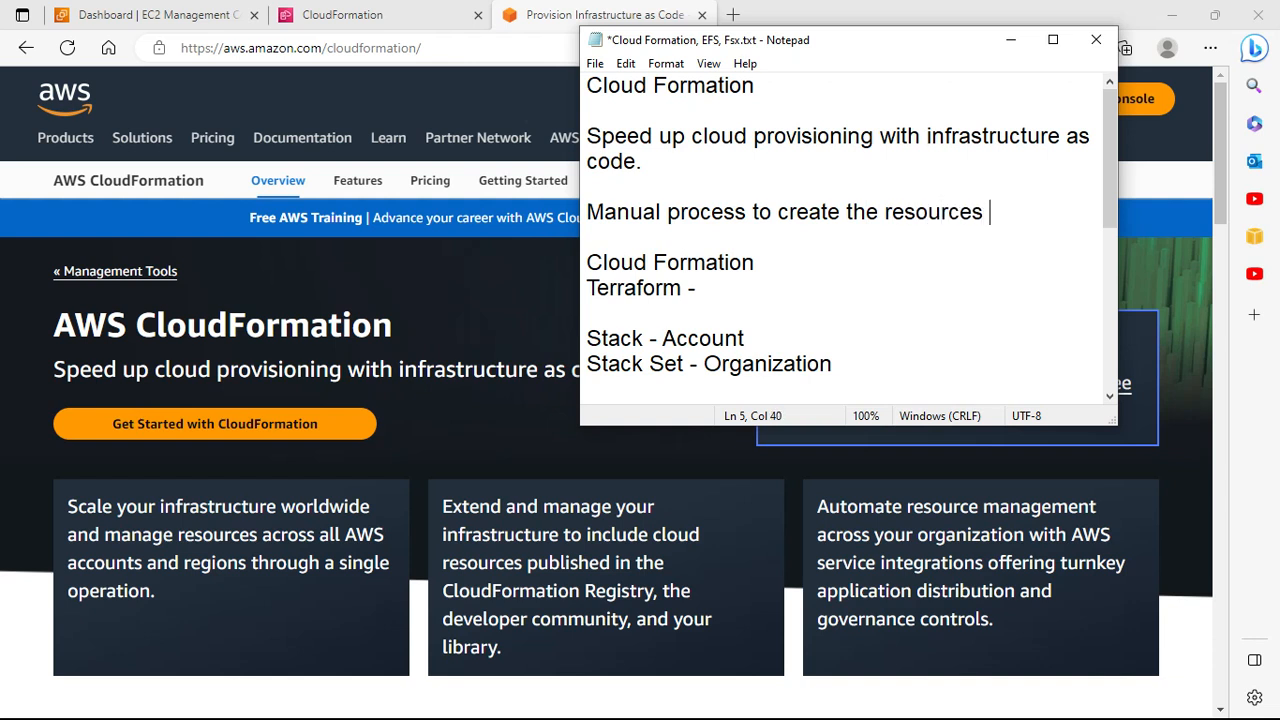
{"action": "type", "text": "- It is very much "}
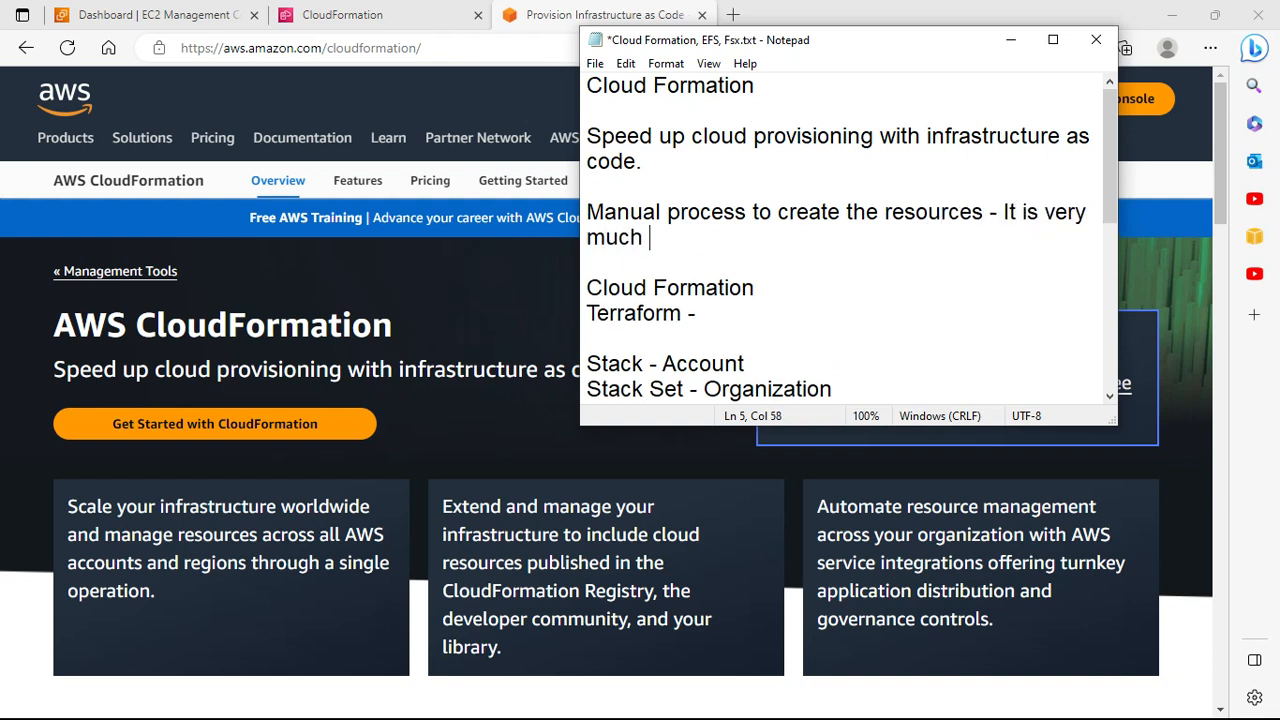
{"action": "type", "text": "possible t"}
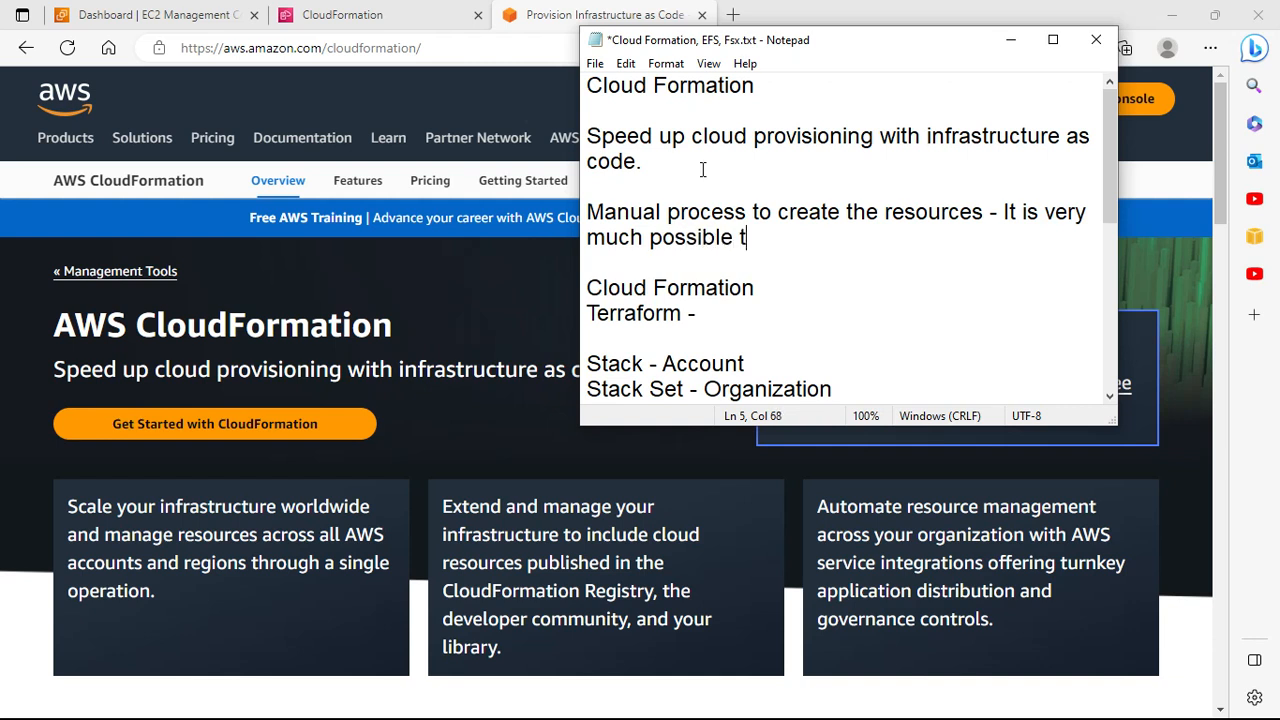
{"action": "type", "text": "hat we miss somethin"}
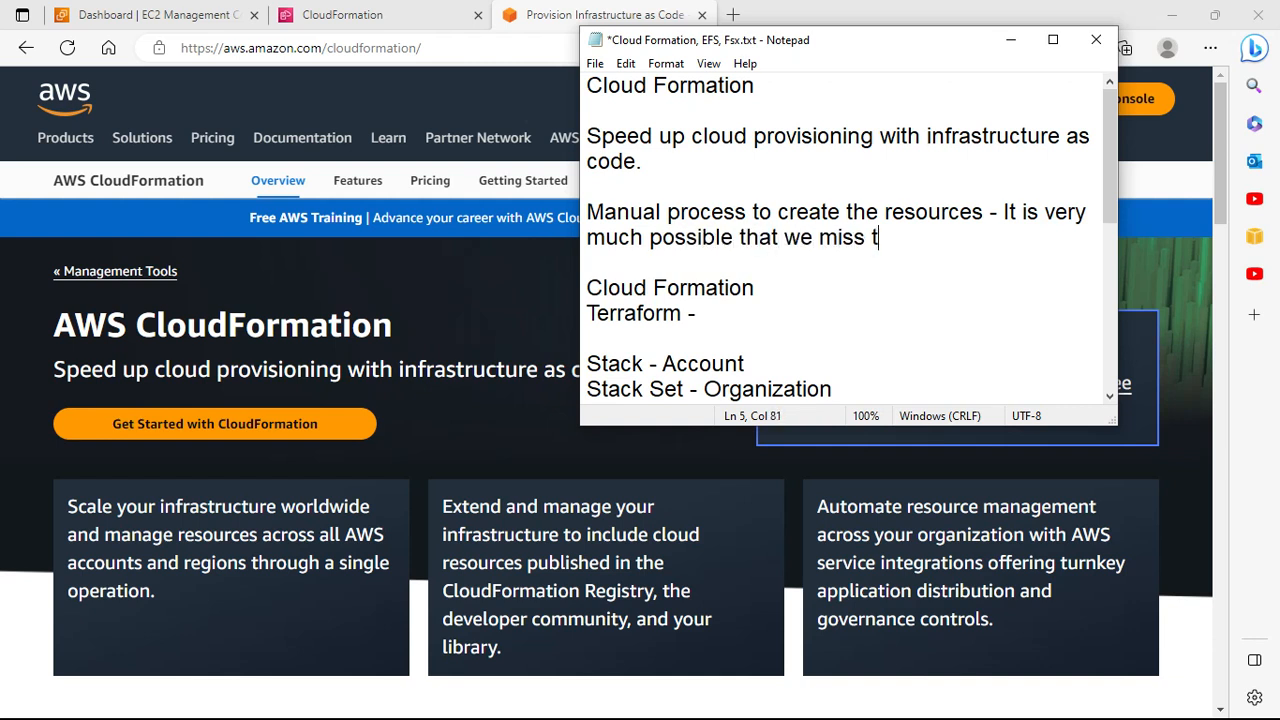
{"action": "type", "text": "gerror"}
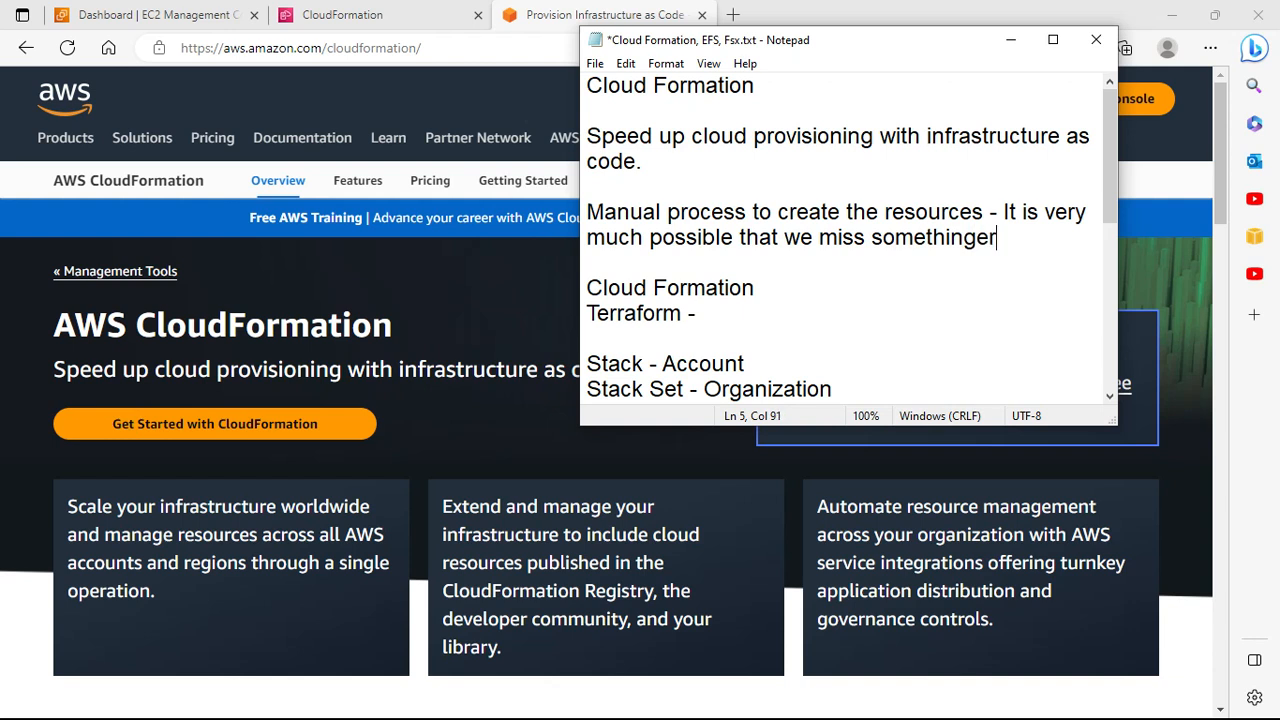
{"action": "key", "text": "BackSpace"}
{"action": "key", "text": "BackSpace"}
{"action": "key", "text": "BackSpace"}
{"action": "key", "text": "BackSpace"}
{"action": "key", "text": "BackSpace"}
{"action": "type", "text": "error."}
Step: Add that creating resources via cloud formation is easy and the chance of human error is low
{"action": "key", "text": "Return"}
{"action": "type", "text": "If we c"}
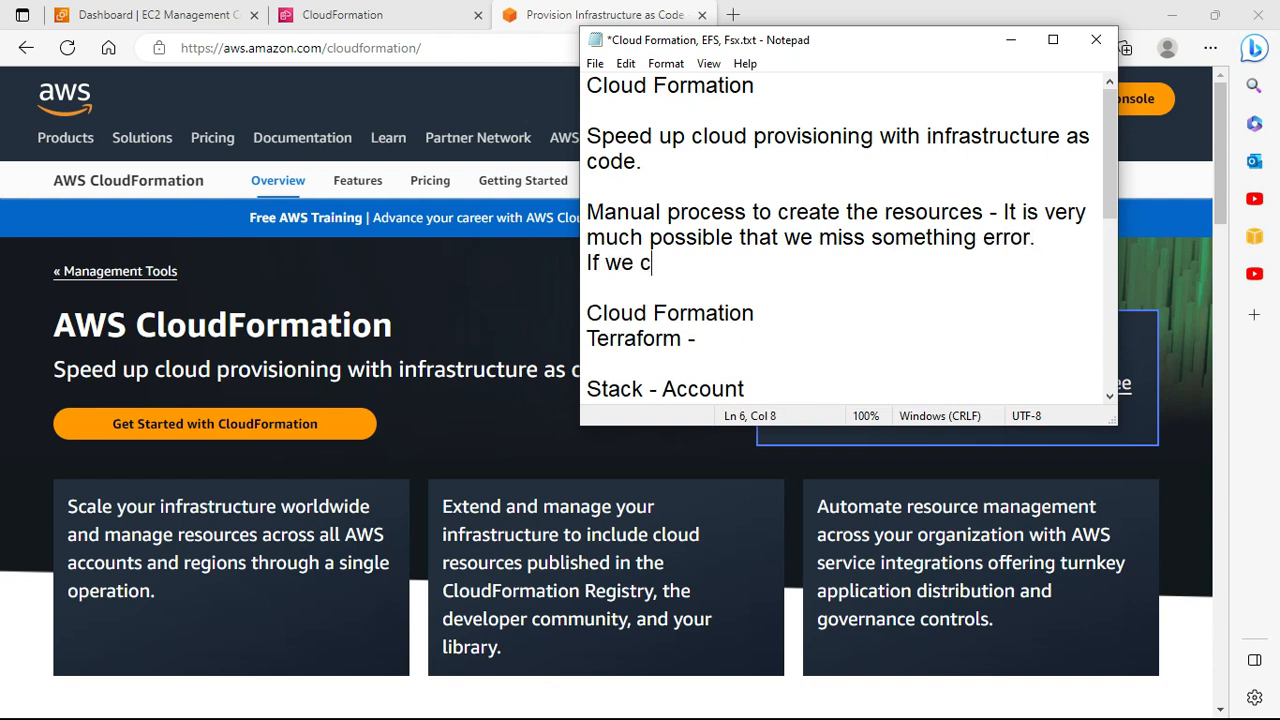
{"action": "type", "text": "reate the resoo"}
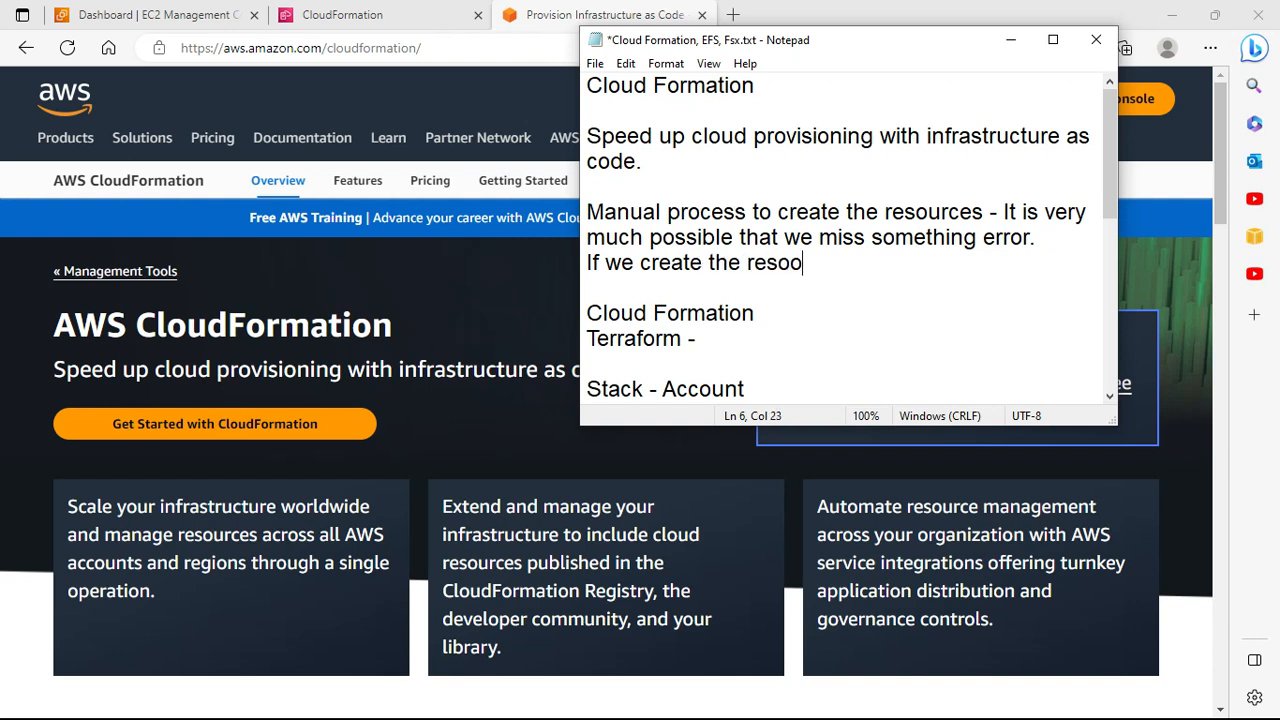
{"action": "key", "text": "BackSpace"}
{"action": "type", "text": "urces via clo"}
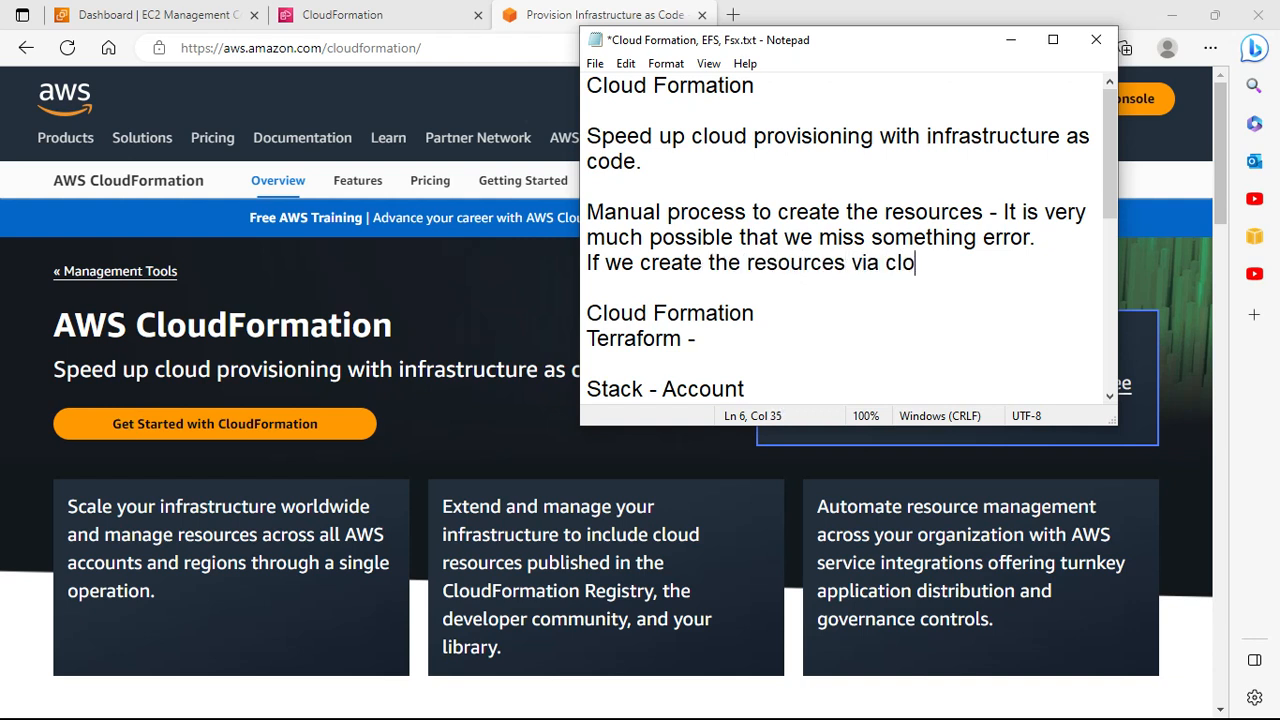
{"action": "type", "text": "ud formation, "}
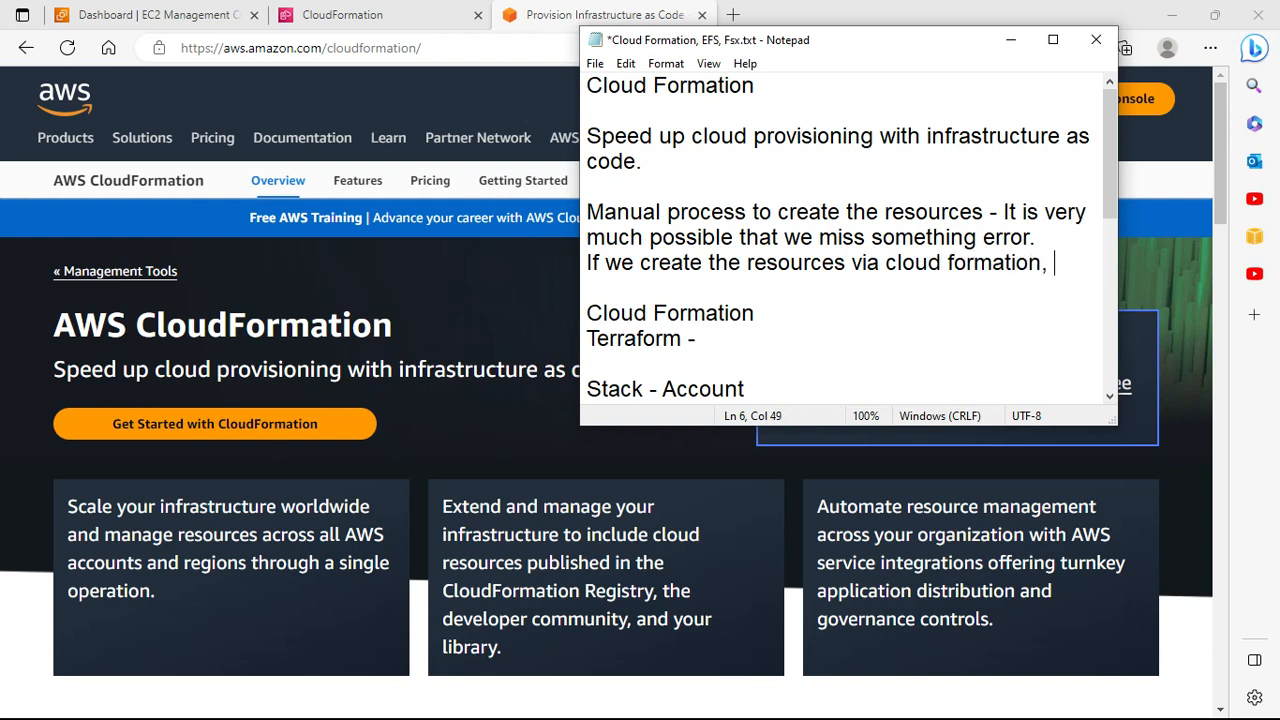
{"action": "type", "text": "we can "}
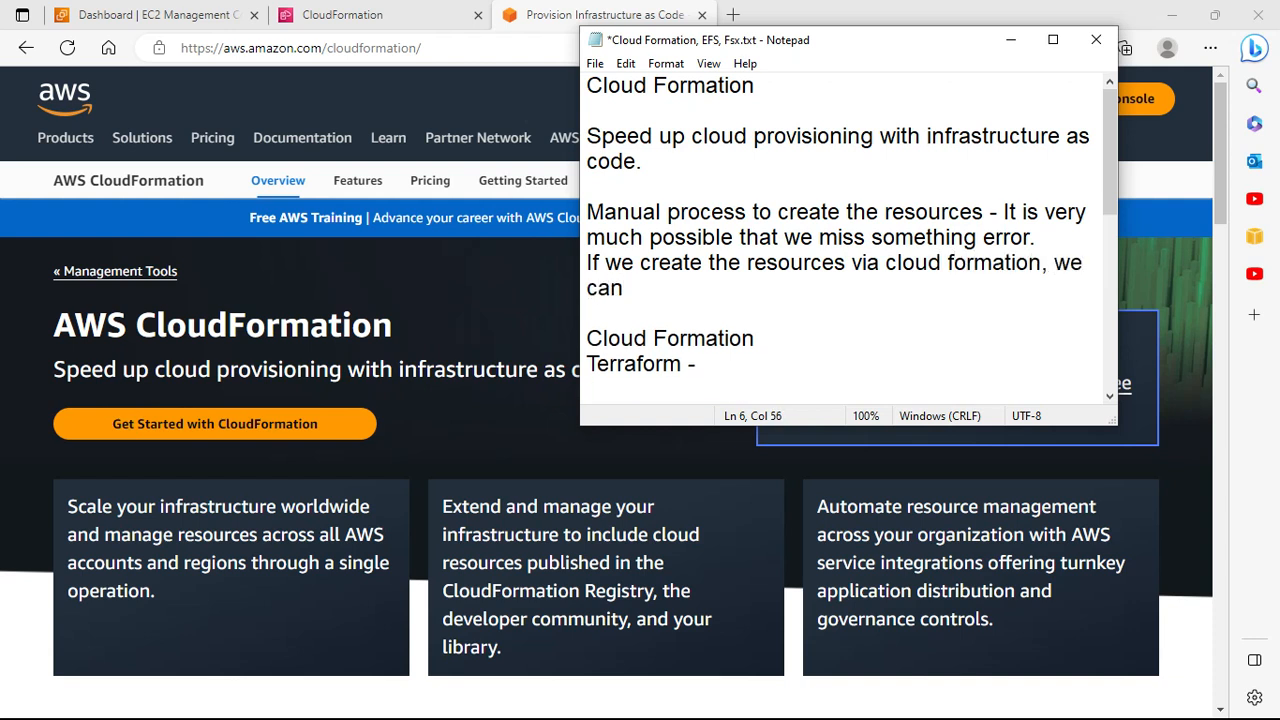
{"action": "type", "text": "easily create the r"}
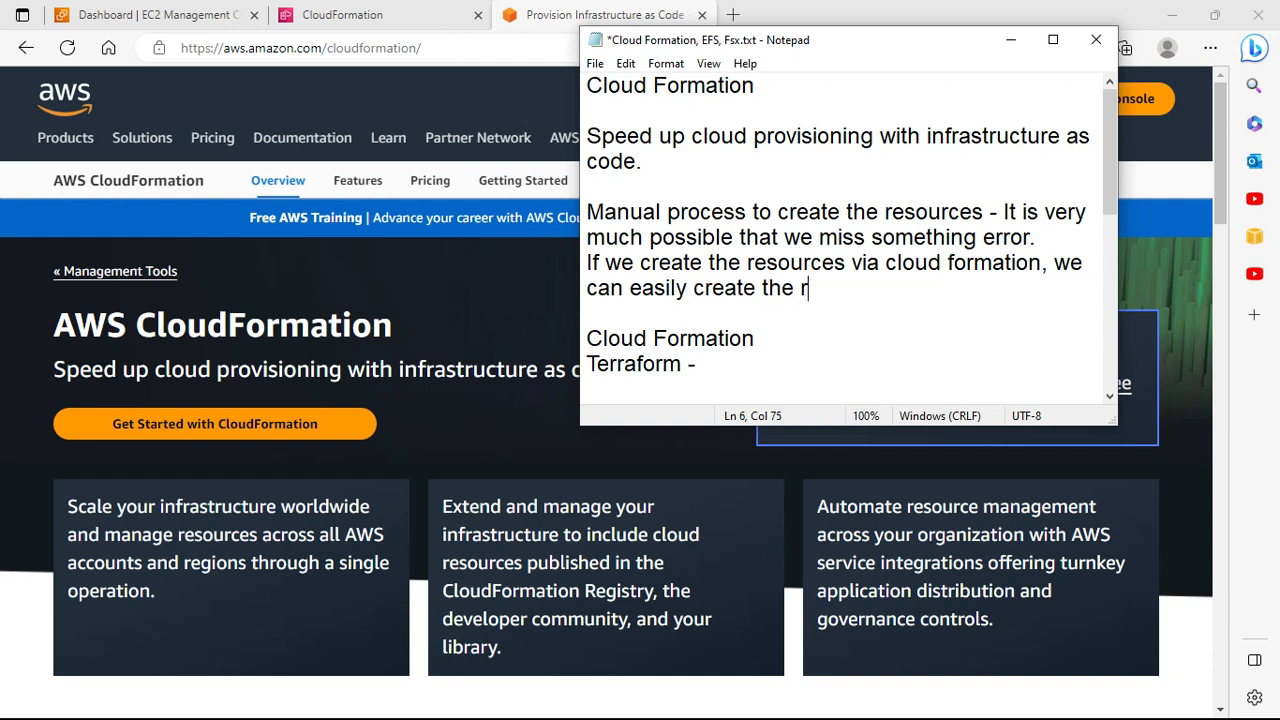
{"action": "type", "text": "esources and "}
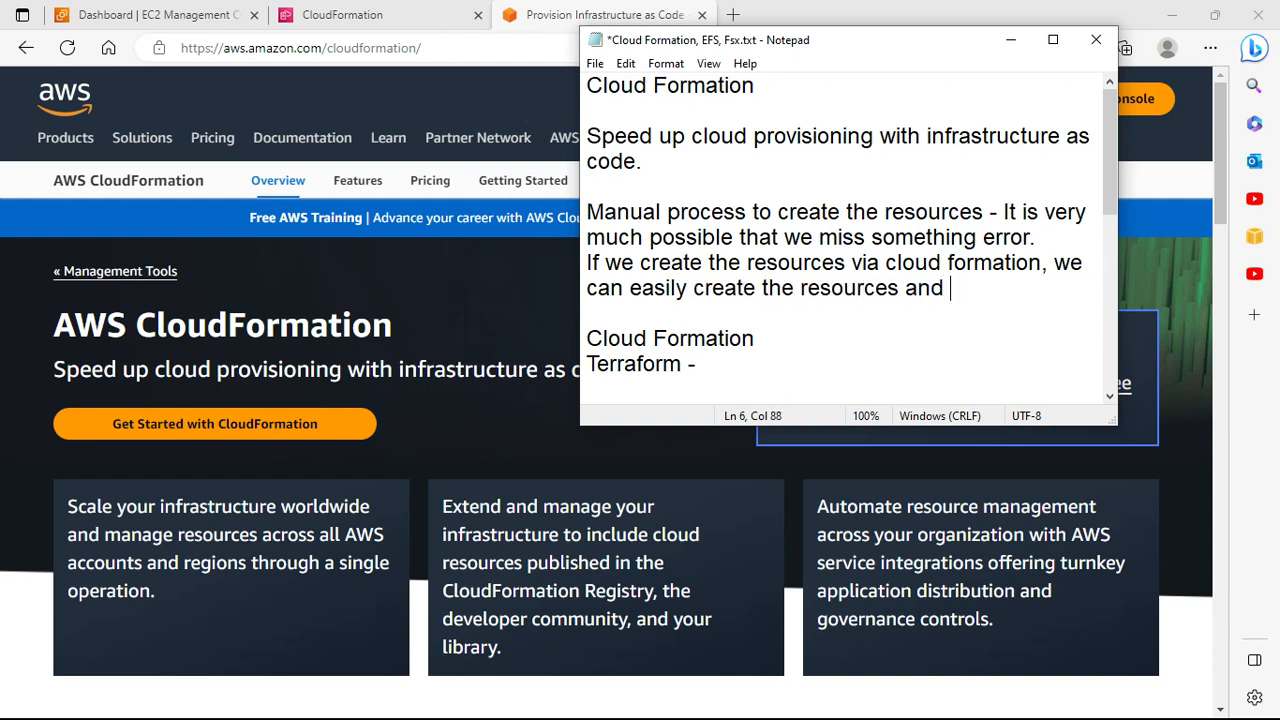
{"action": "type", "text": "possiblity t"}
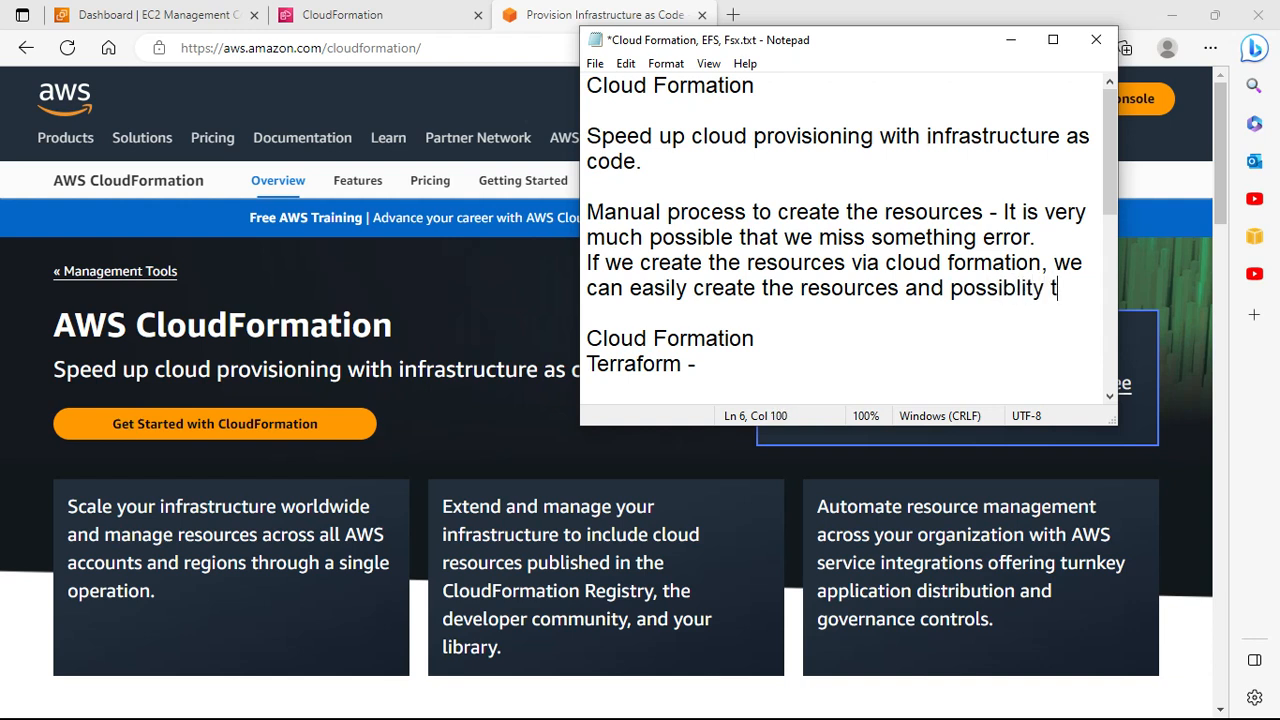
{"action": "type", "text": "o"}
{"action": "key", "text": "BackSpace"}
{"action": "key", "text": "BackSpace"}
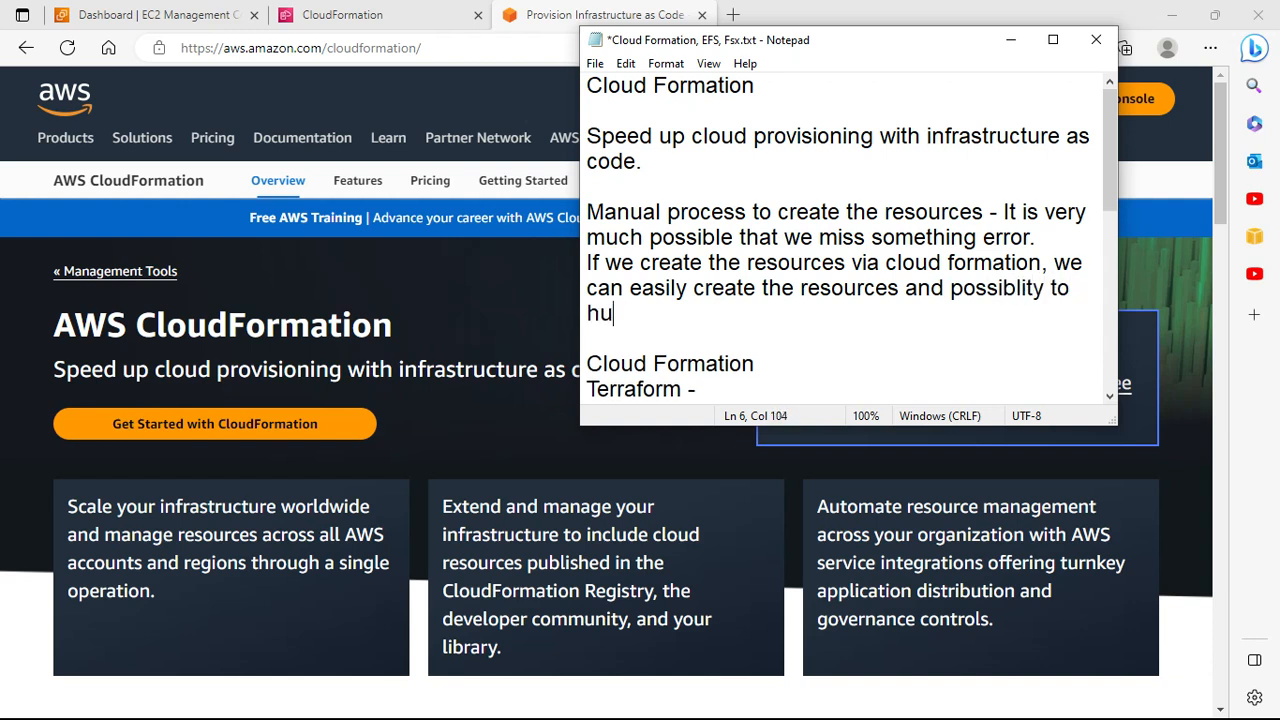
{"action": "type", "text": "uman error is low"}
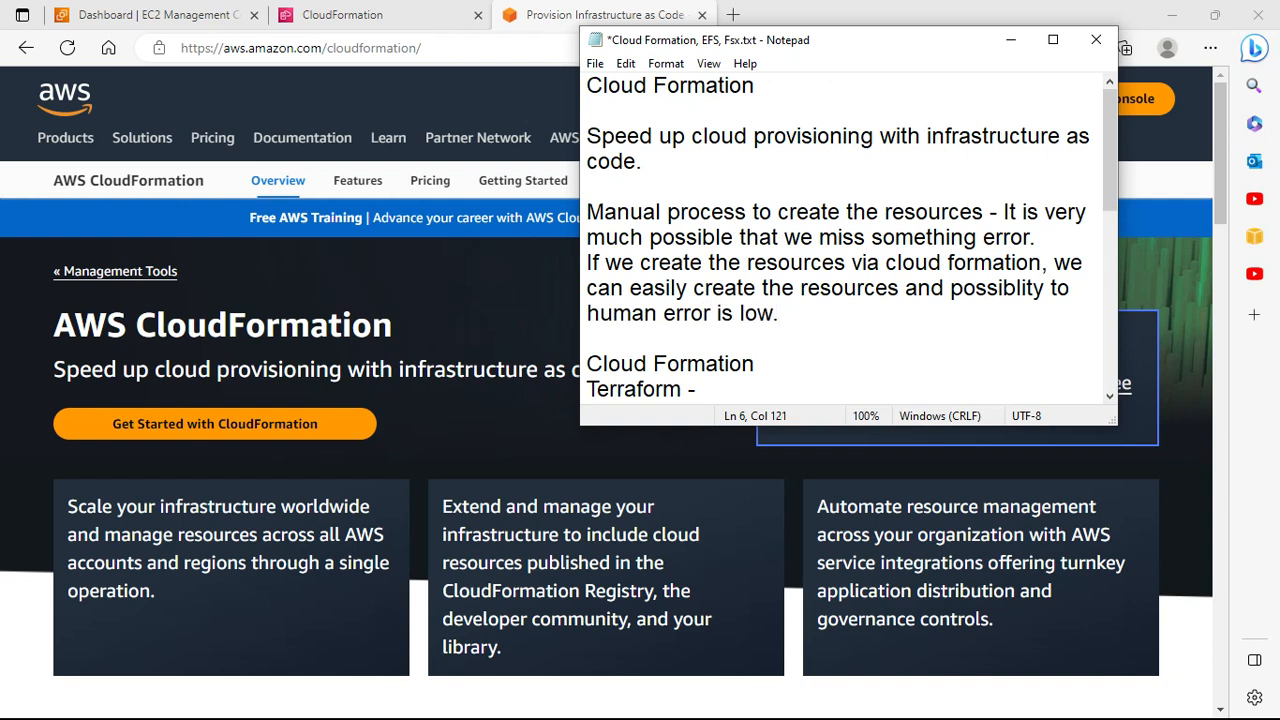
{"action": "type", "text": "."}
Step: Add that if the environment becomes unstable, rerunning the stack creates missing resources
{"action": "key", "text": "Return"}
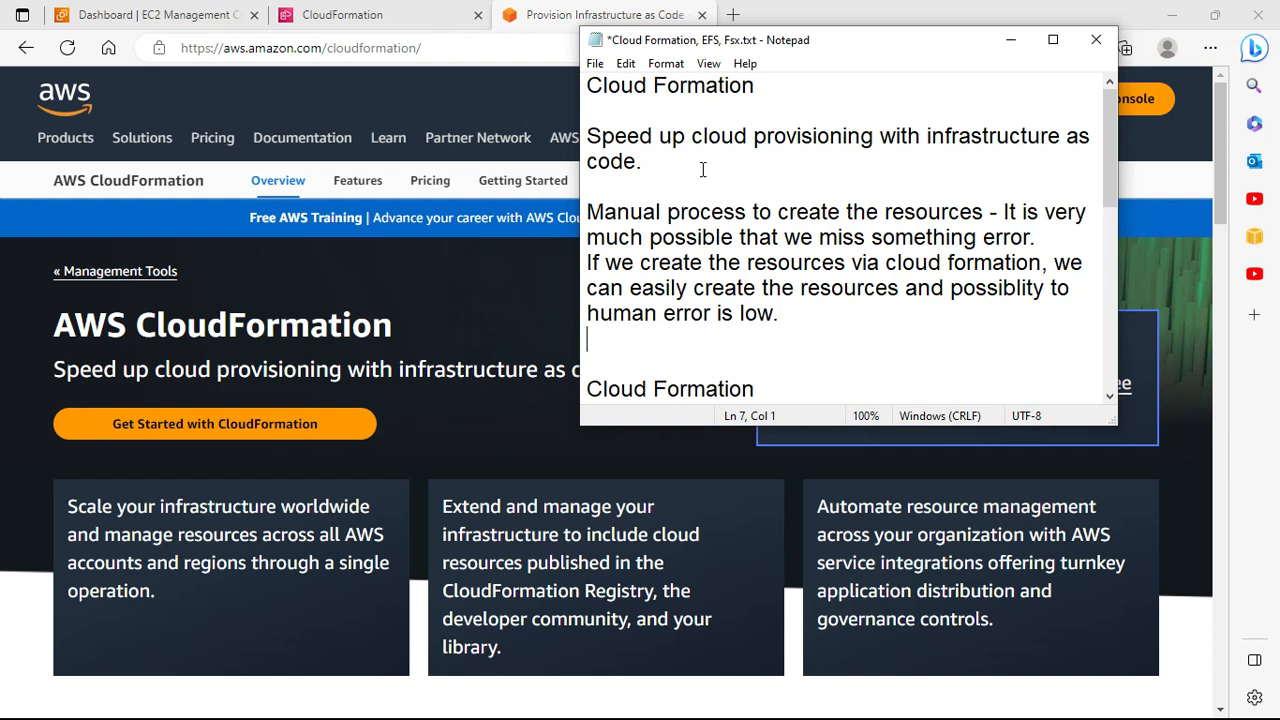
{"action": "type", "text": "If the environment becomeun"}
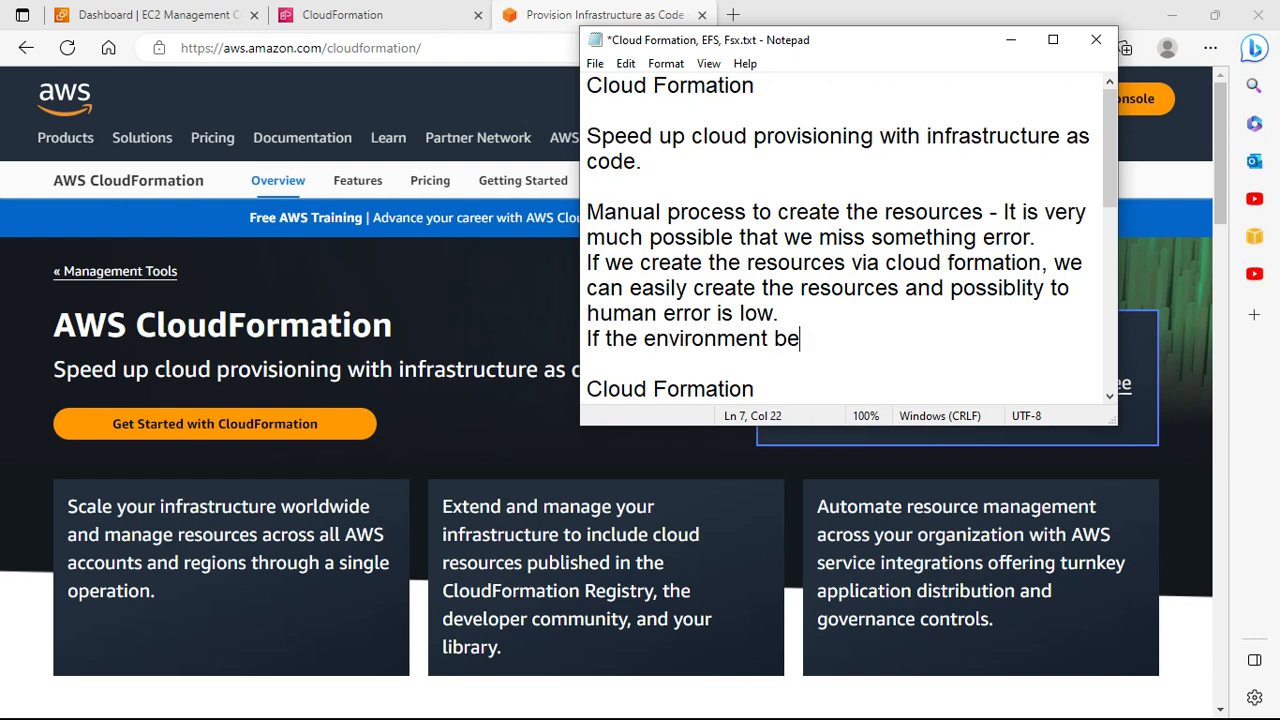
{"action": "key", "text": "BackSpace"}
{"action": "key", "text": "BackSpace"}
{"action": "type", "text": "uns"}
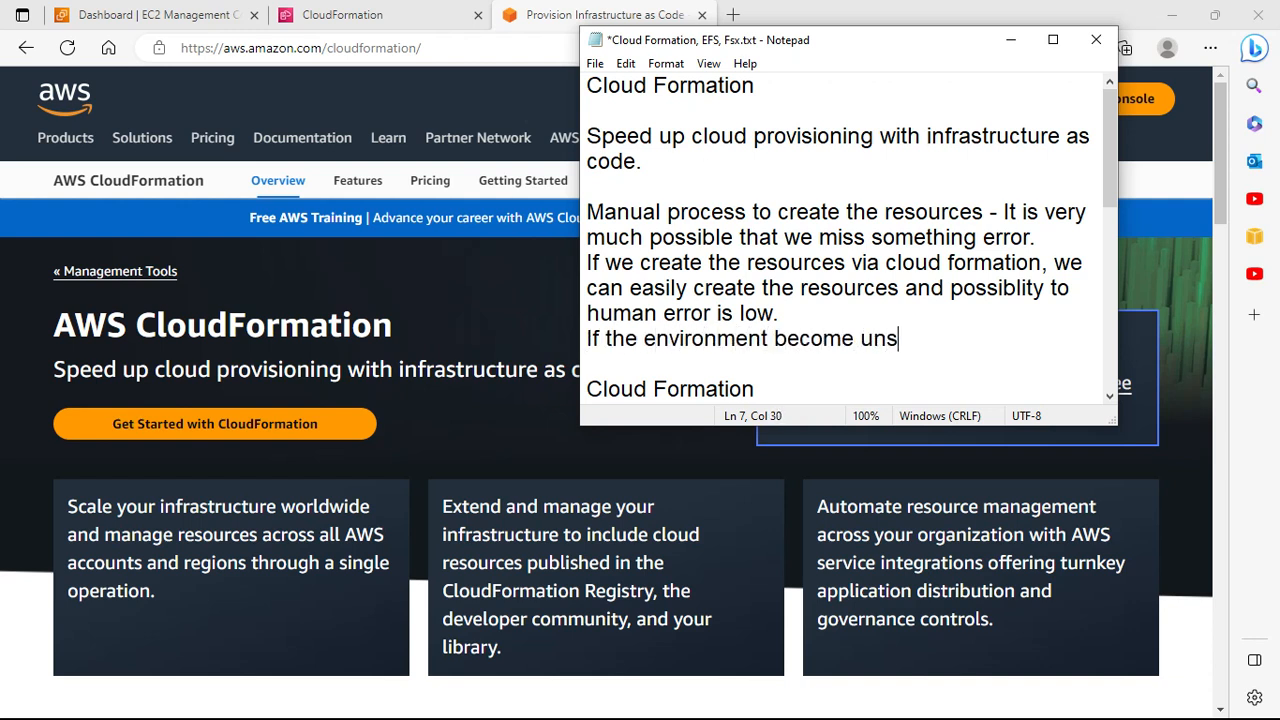
{"action": "type", "text": "table, you just"}
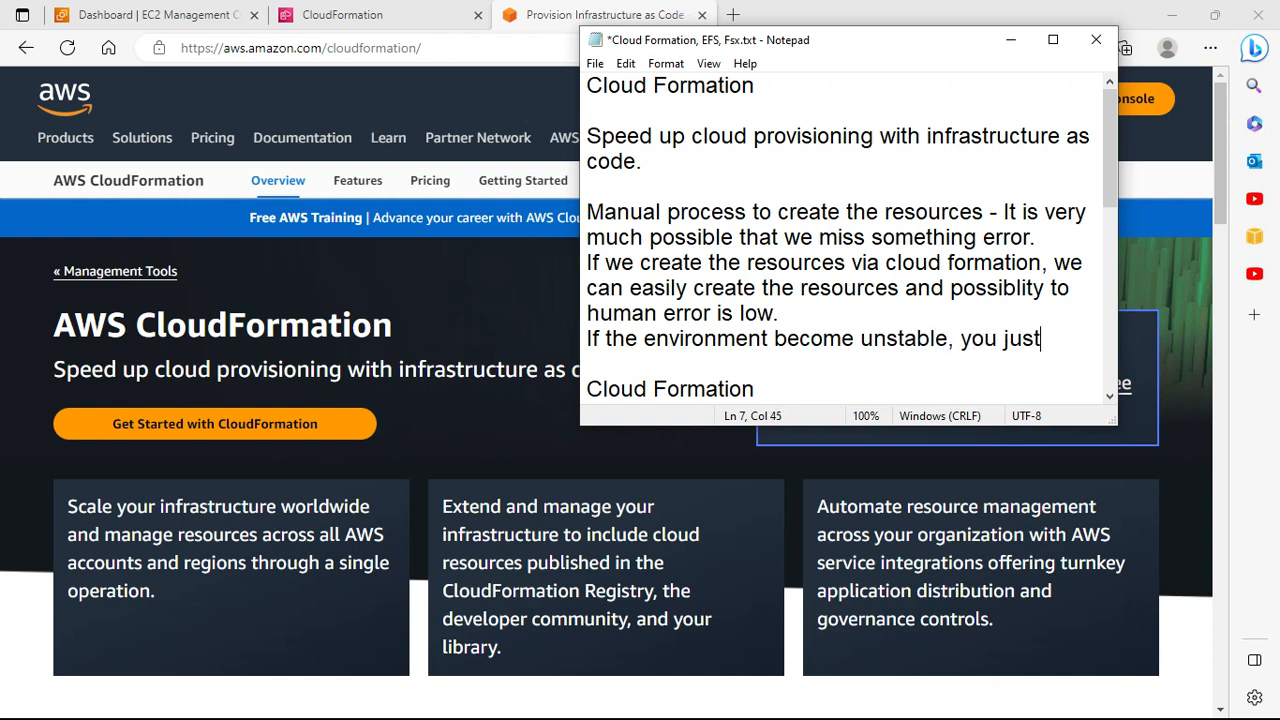
{"action": "type", "text": " need to run t"}
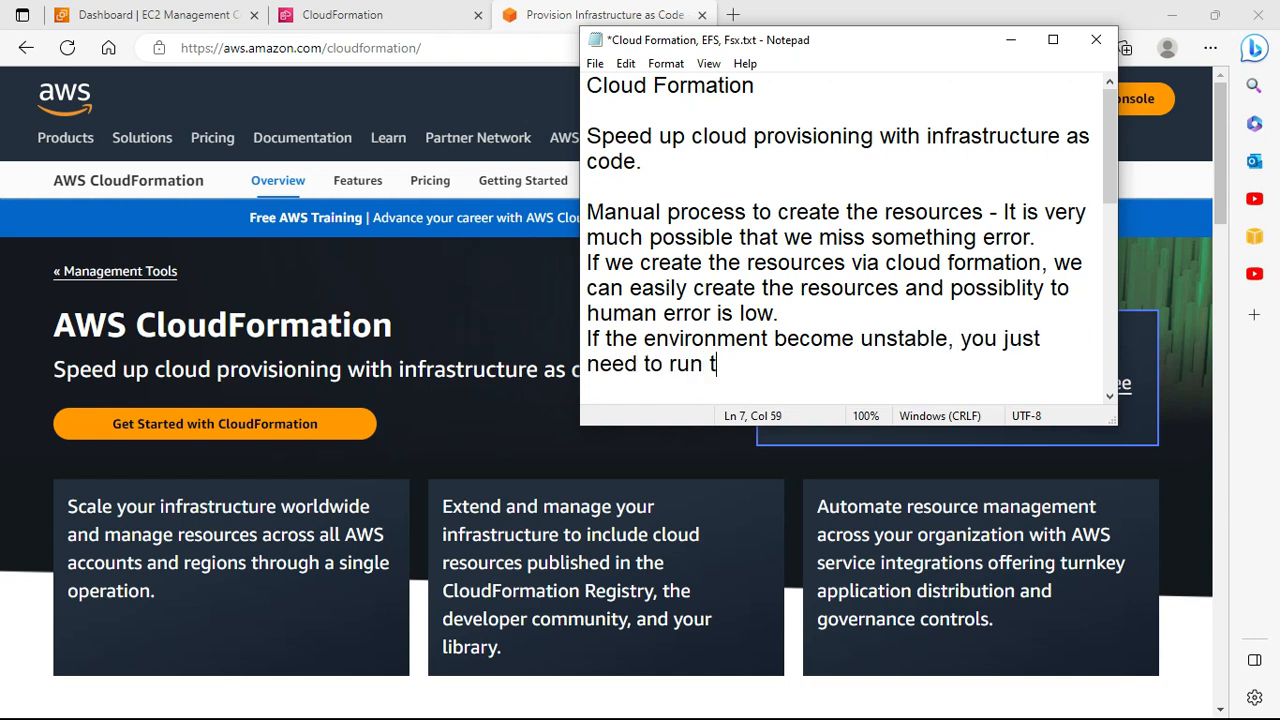
{"action": "type", "text": "he cloud formation stack ac"}
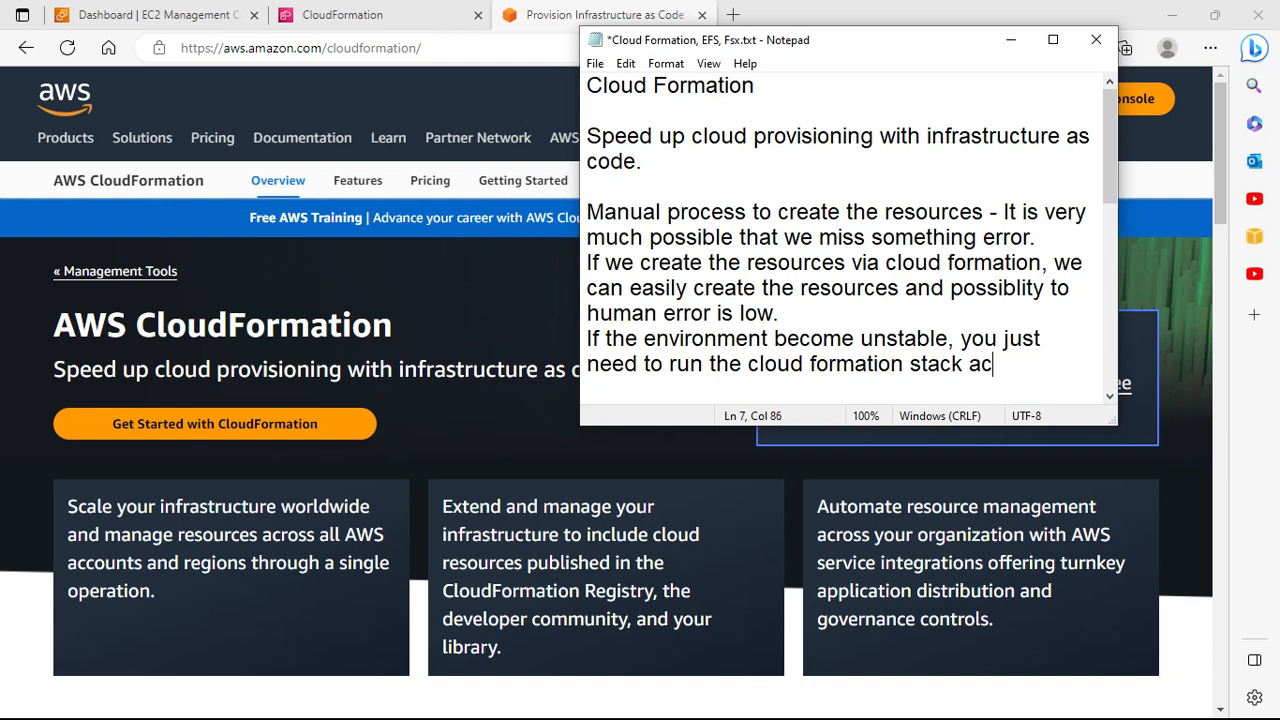
{"action": "key", "text": "BackSpace"}
{"action": "type", "text": "gain and will "}
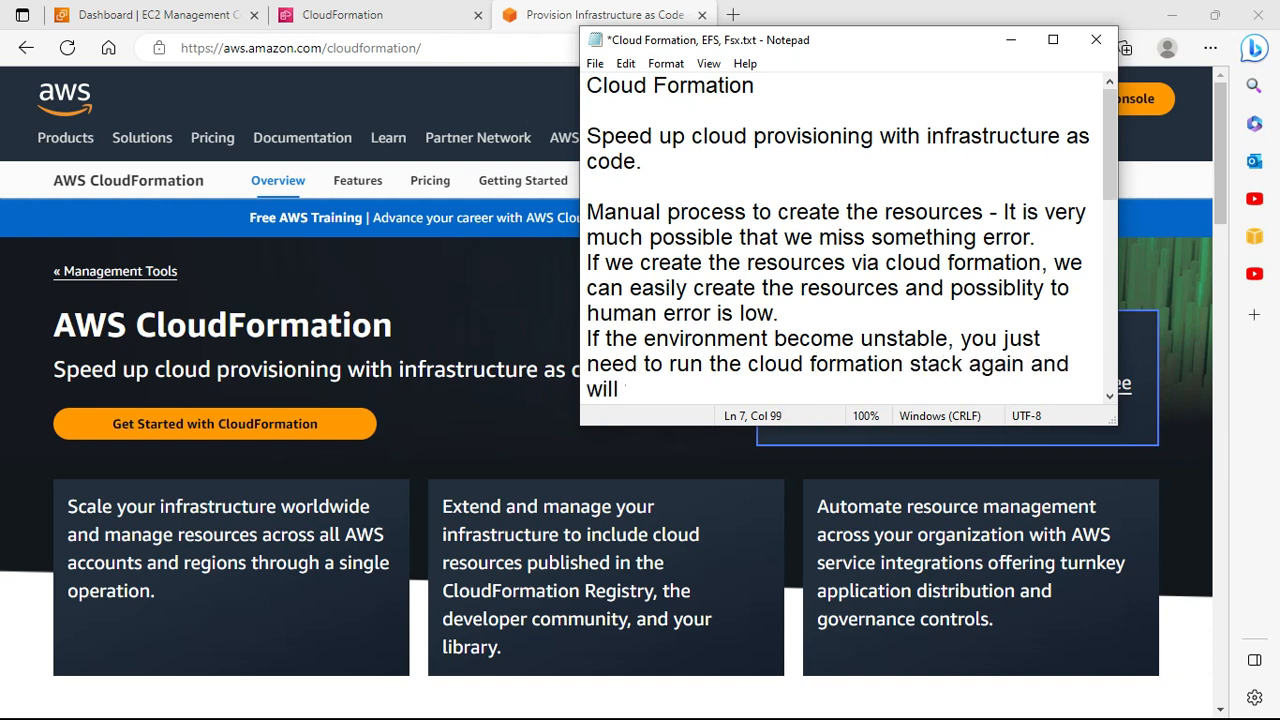
{"action": "type", "text": "the create m"}
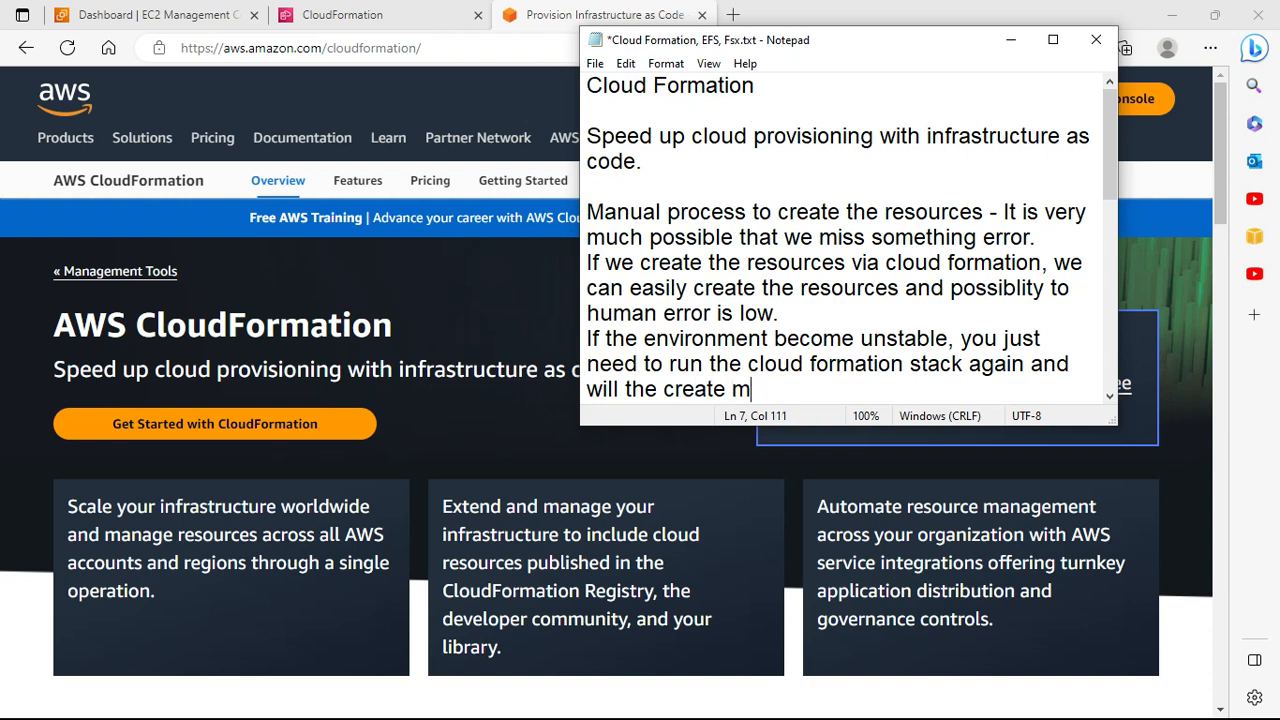
{"action": "type", "text": "issing resources."}
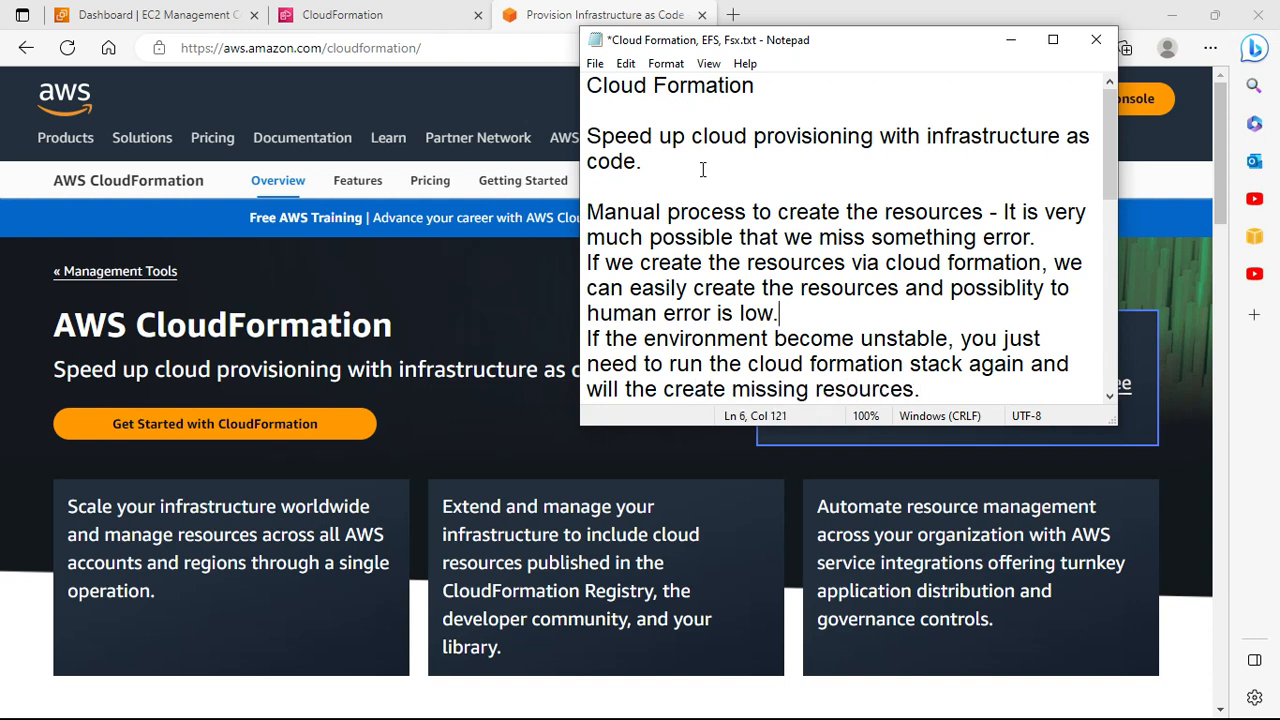
Step: Append 'applicable for Aws' to the Cloud Formation line
{"action": "key", "text": "Up"}
{"action": "key", "text": "Up"}
{"action": "key", "text": "Up"}
{"action": "key", "text": "Down"}
{"action": "key", "text": "Down"}
{"action": "key", "text": "Down"}
{"action": "key", "text": "Down"}
{"action": "key", "text": "Down"}
{"action": "key", "text": "Down"}
{"action": "key", "text": "Down"}
{"action": "key", "text": "Down"}
{"action": "key", "text": "Down"}
{"action": "key", "text": "Down"}
{"action": "key", "text": "Down"}
{"action": "key", "text": "Down"}
{"action": "key", "text": "Down"}
{"action": "key", "text": "Down"}
{"action": "key", "text": "Down"}
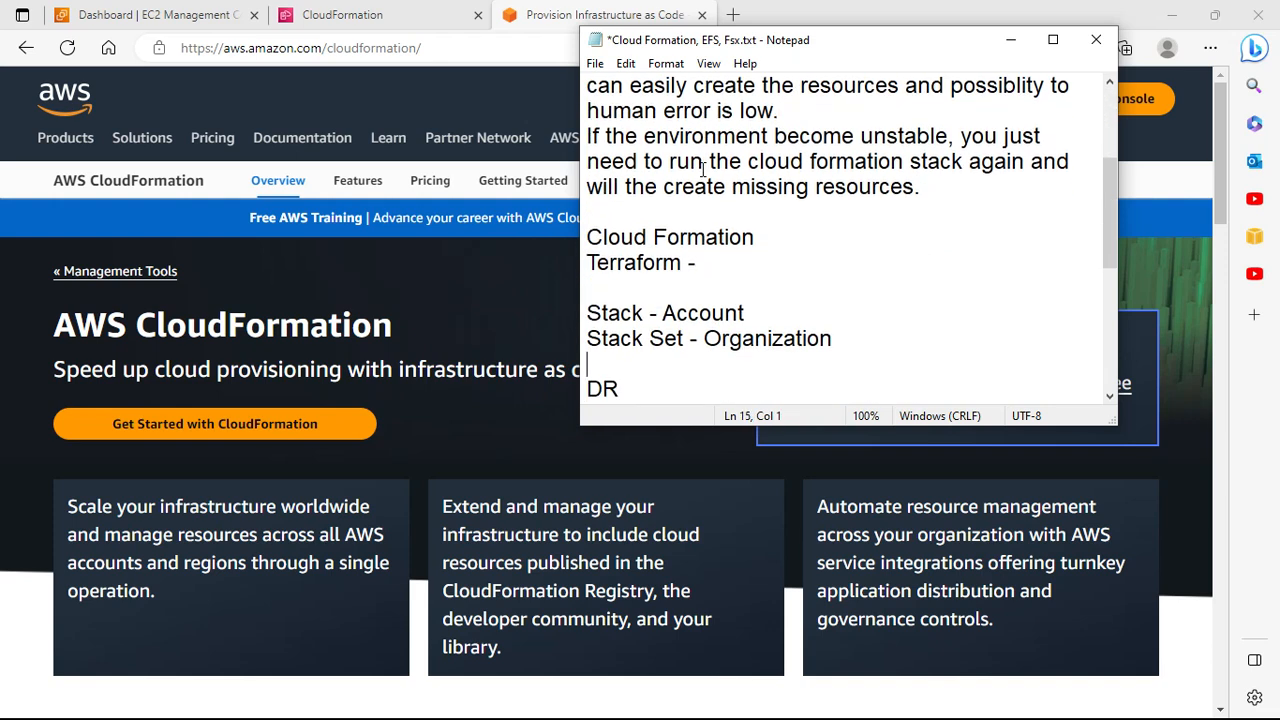
{"action": "key", "text": "Up"}
{"action": "key", "text": "Up"}
{"action": "type", "text": "applicable"}
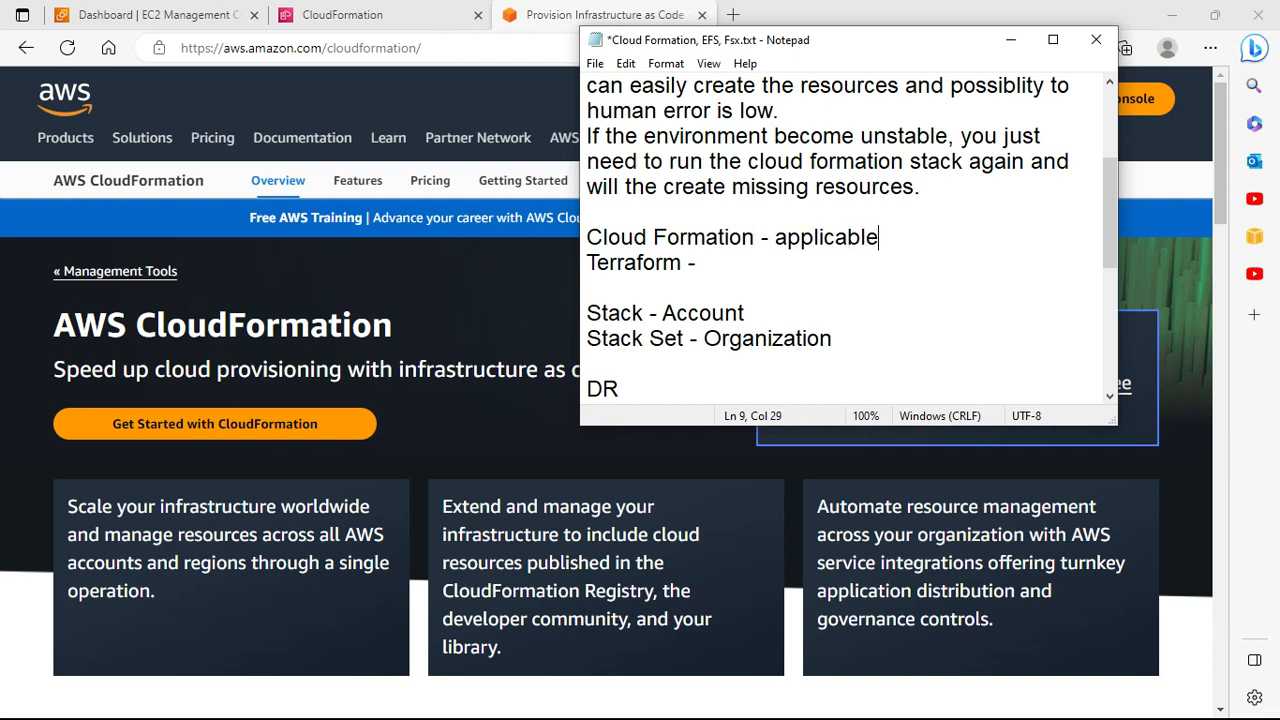
{"action": "type", "text": " for Aws"}
Step: Extend the Terraform line with 'applicable for aws, azure, Google etc'
{"action": "key", "text": "Home"}
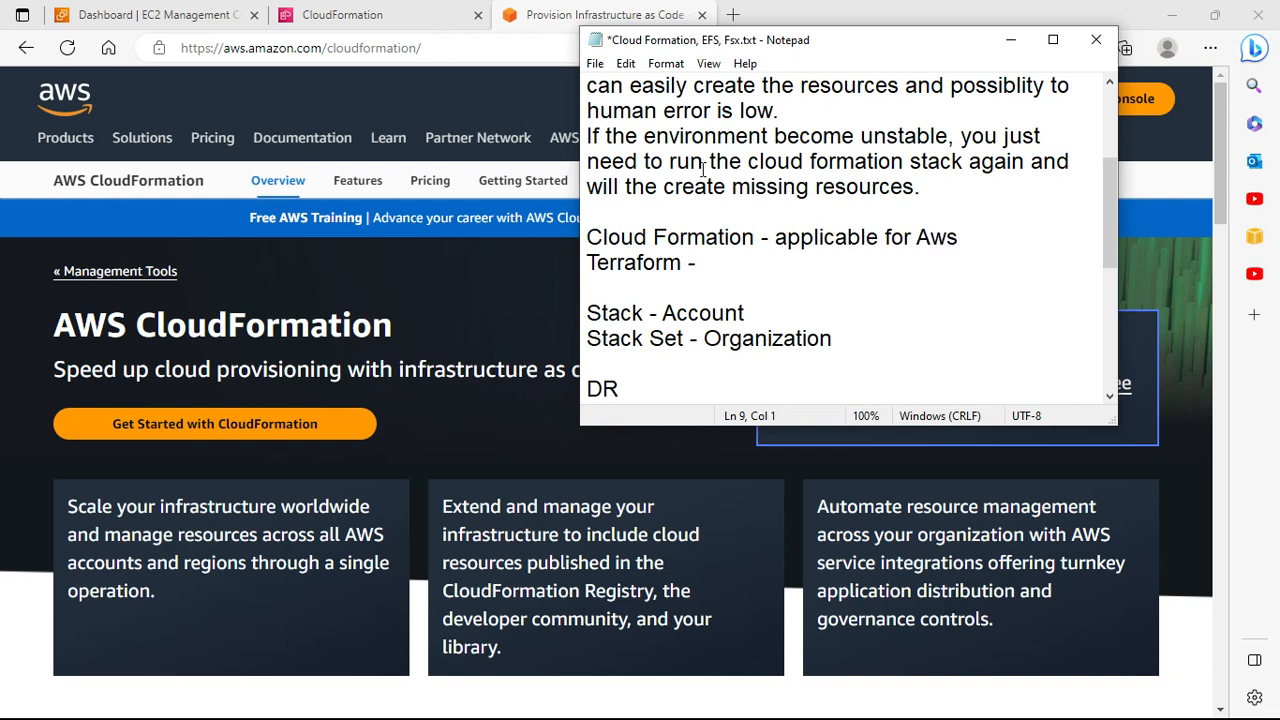
{"action": "key", "text": "Down"}
{"action": "key", "text": "ctrl+Right"}
{"action": "type", "text": "applicat"}
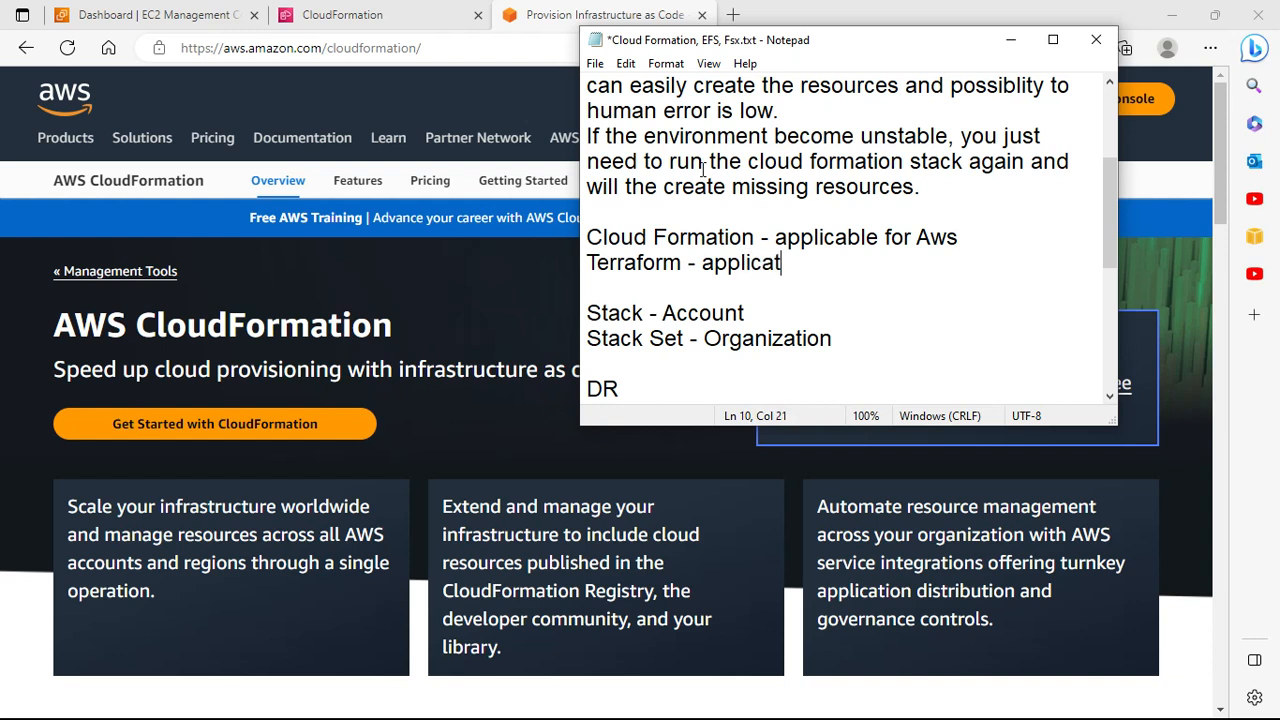
{"action": "key", "text": "BackSpace"}
{"action": "type", "text": "ble for a"}
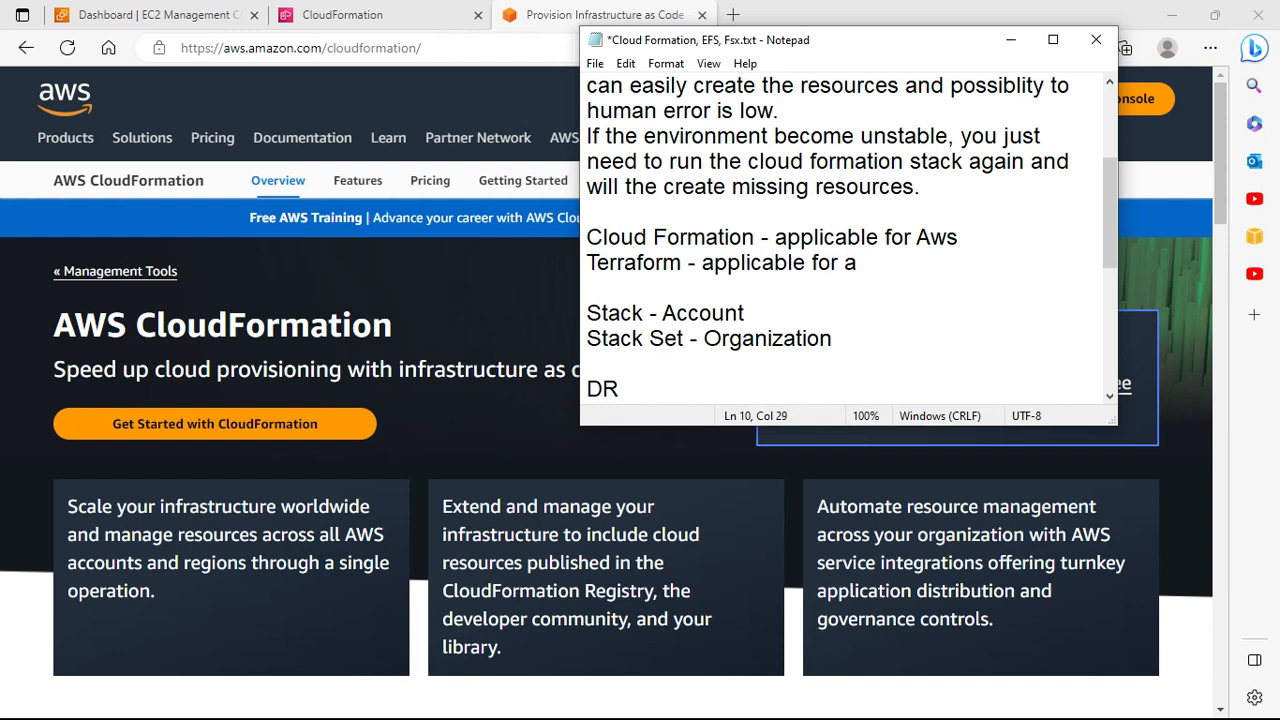
{"action": "type", "text": "ws, azure, "}
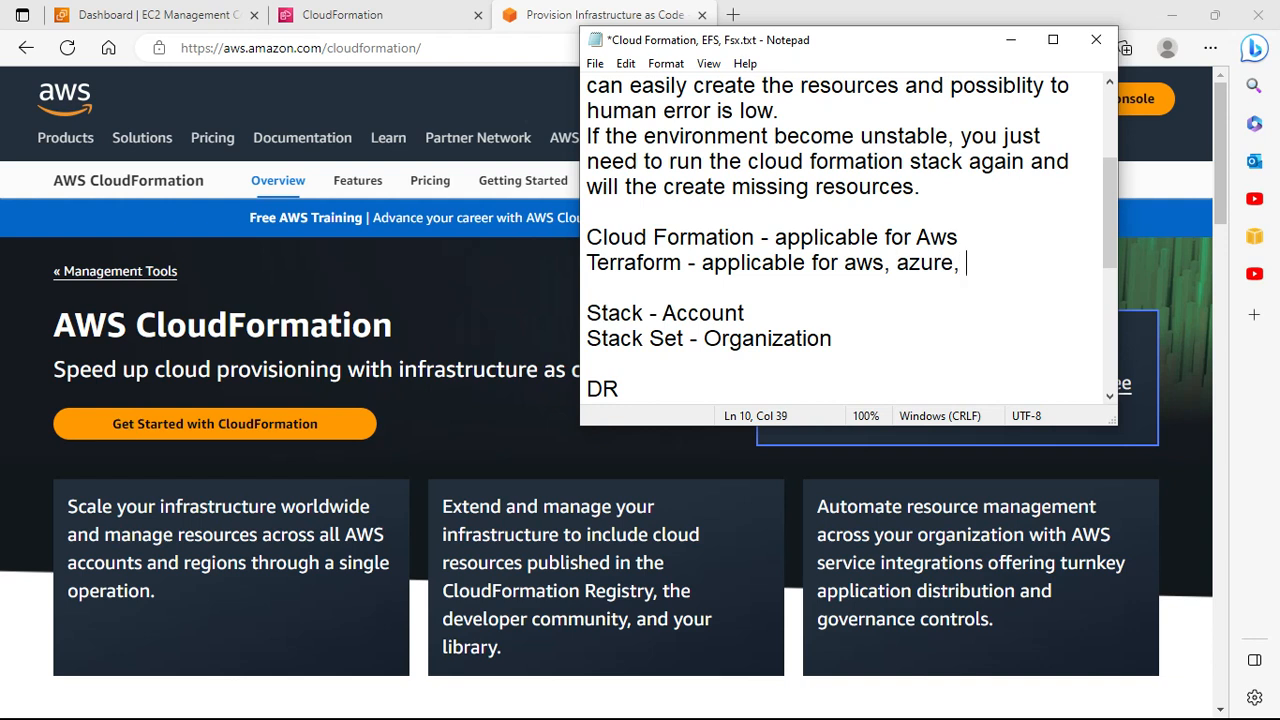
{"action": "type", "text": "Google etc."}
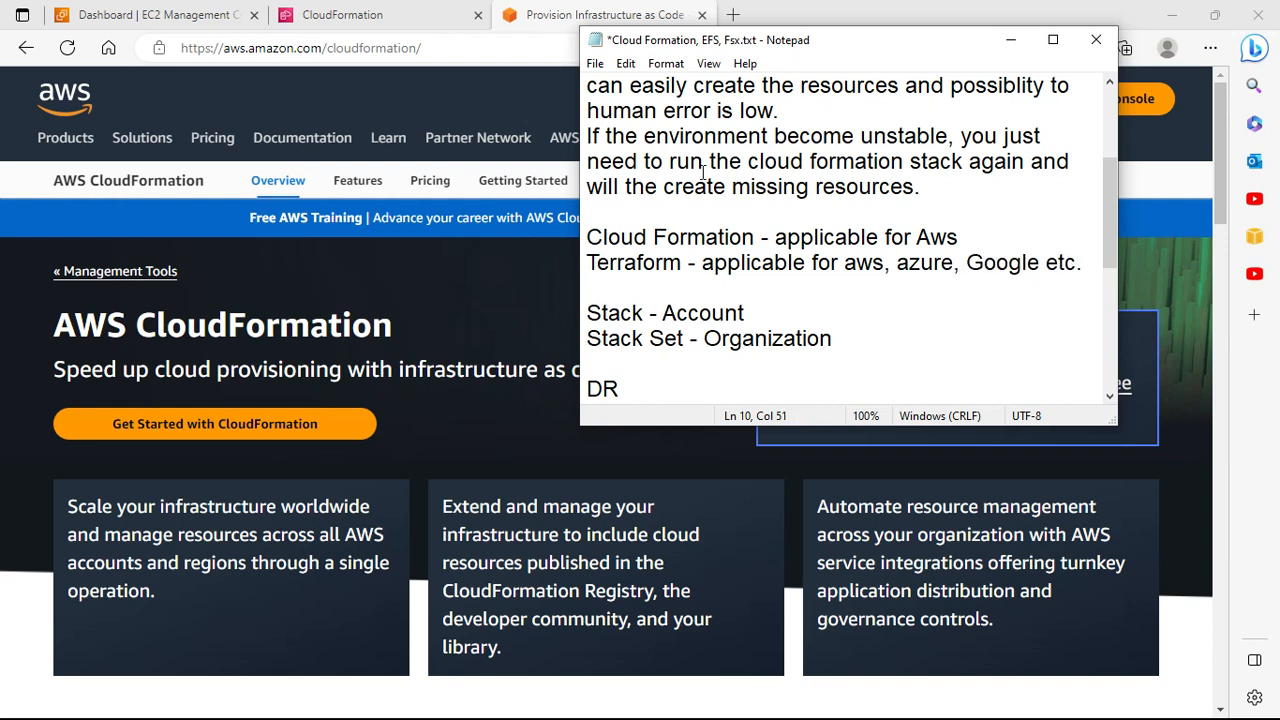
Step: Glance back at the CloudFormation page, then add blank lines below the Terraform line
{"action": "left_click", "coordinate": [465, 315]}
{"action": "scroll", "coordinate": [496, 340], "scroll_direction": "down", "scroll_amount": 2}
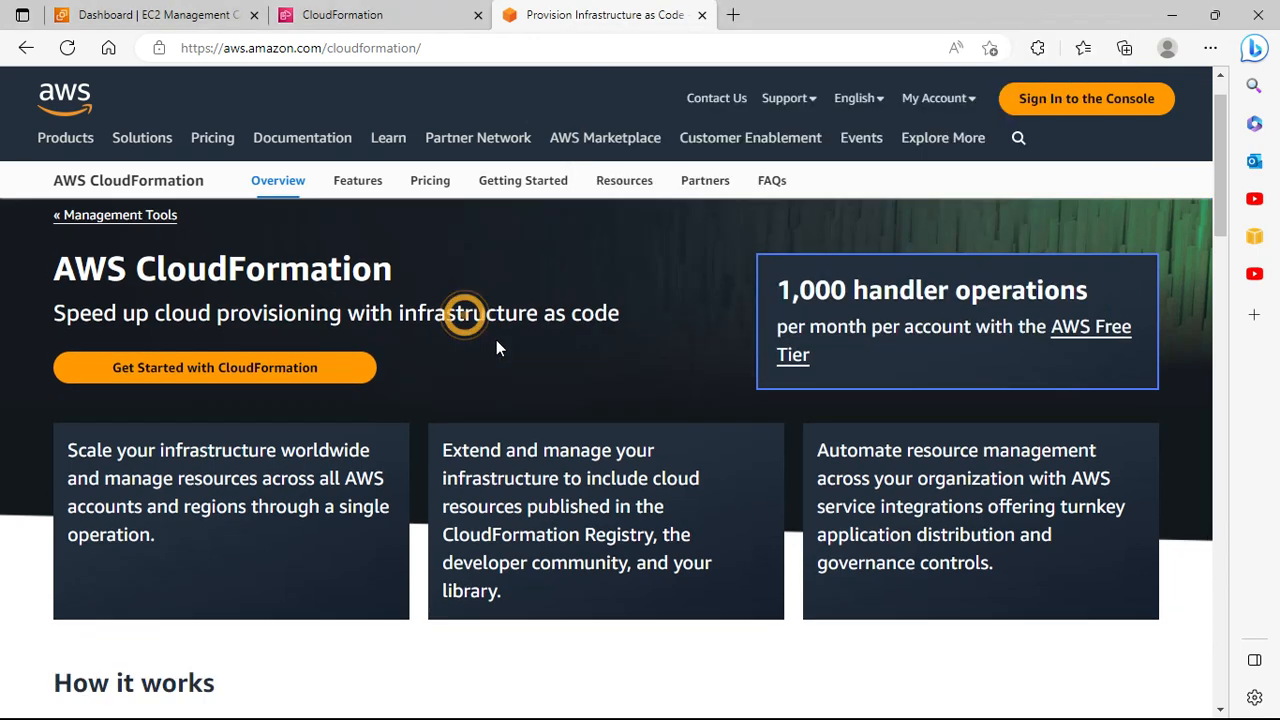
{"action": "scroll", "coordinate": [497, 340], "scroll_direction": "up", "scroll_amount": 2}
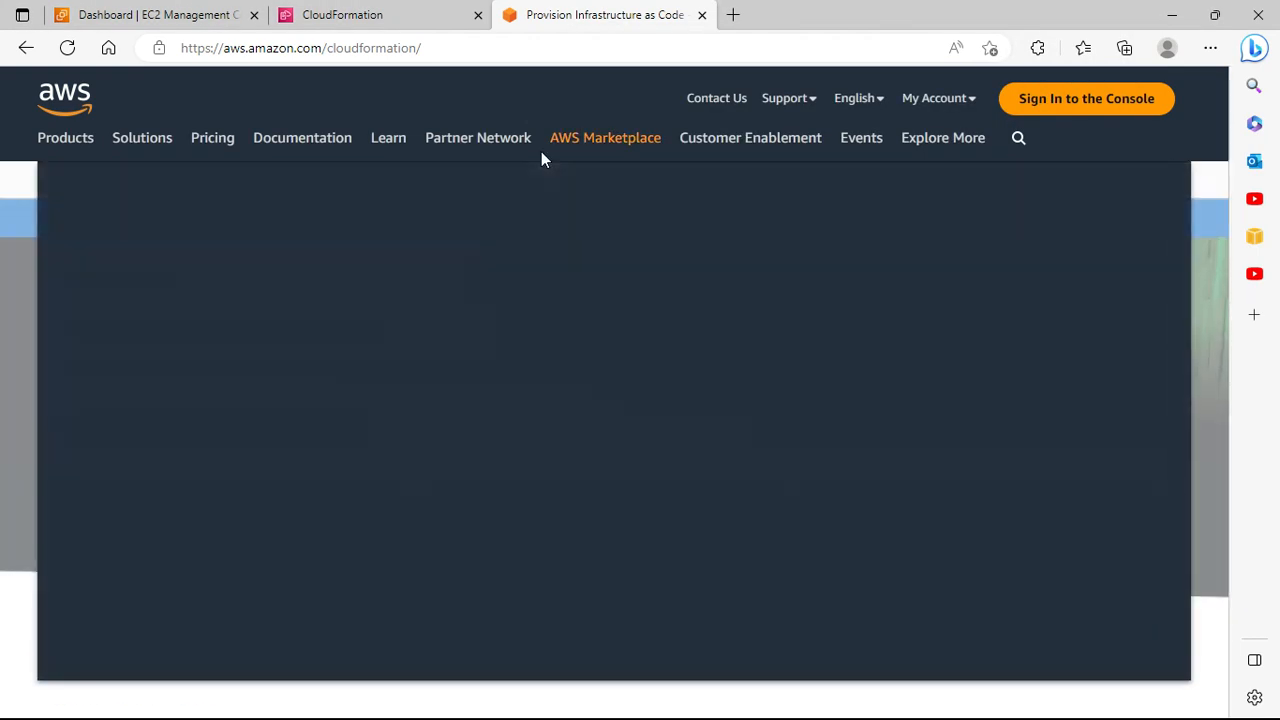
{"action": "key", "text": "alt+Tab"}
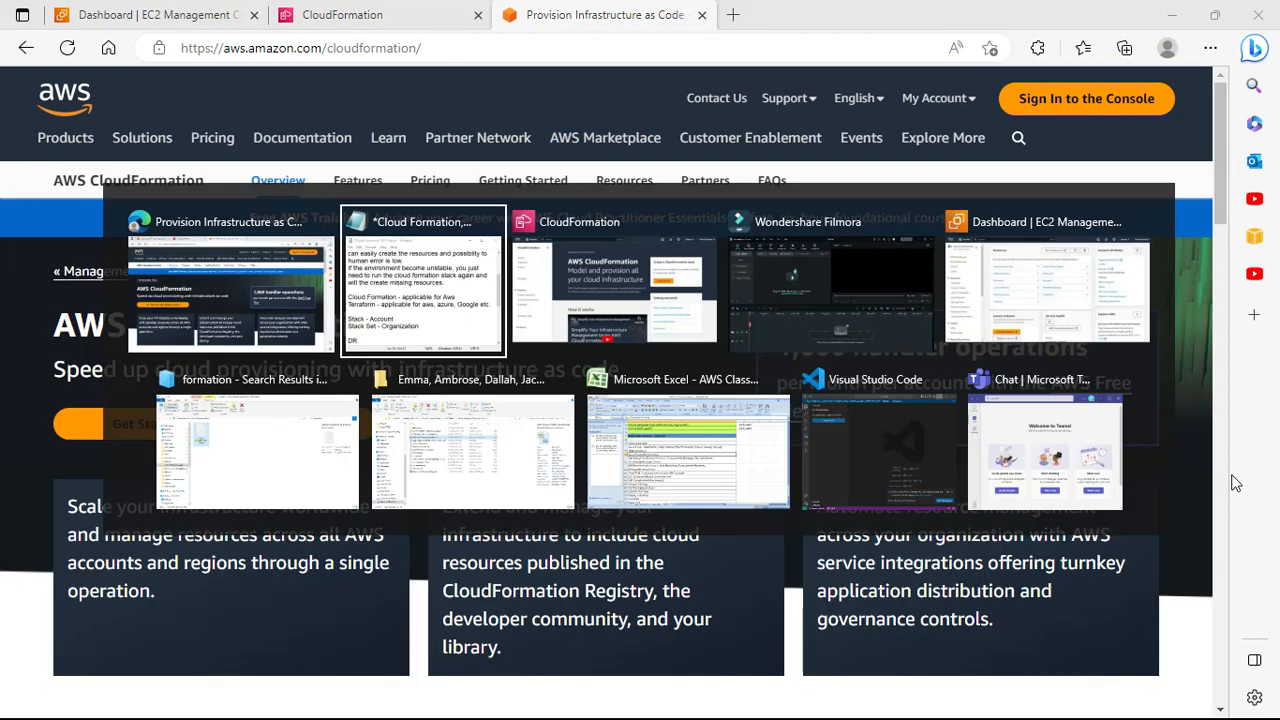
{"action": "key", "text": "Return"}
{"action": "key", "text": "Return"}
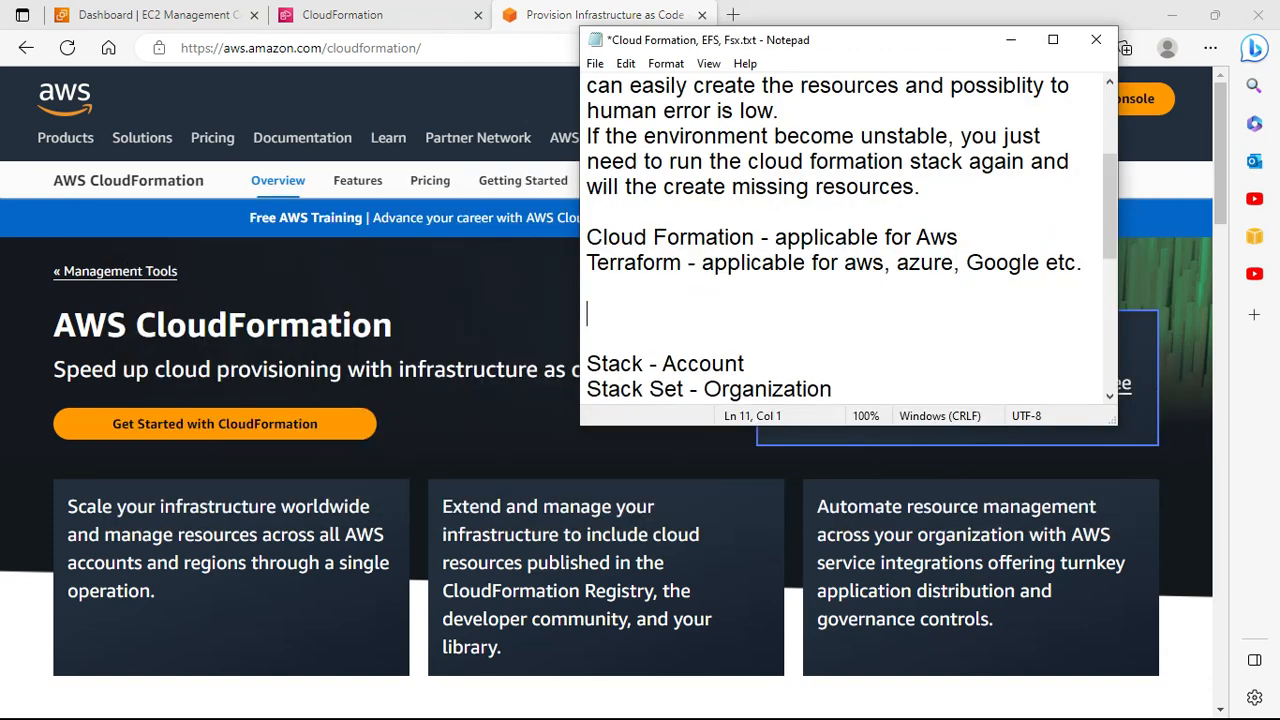
Step: Add the line 'Cloud formation code is written in json or yaml format.'
{"action": "type", "text": "Cloud formatin i"}
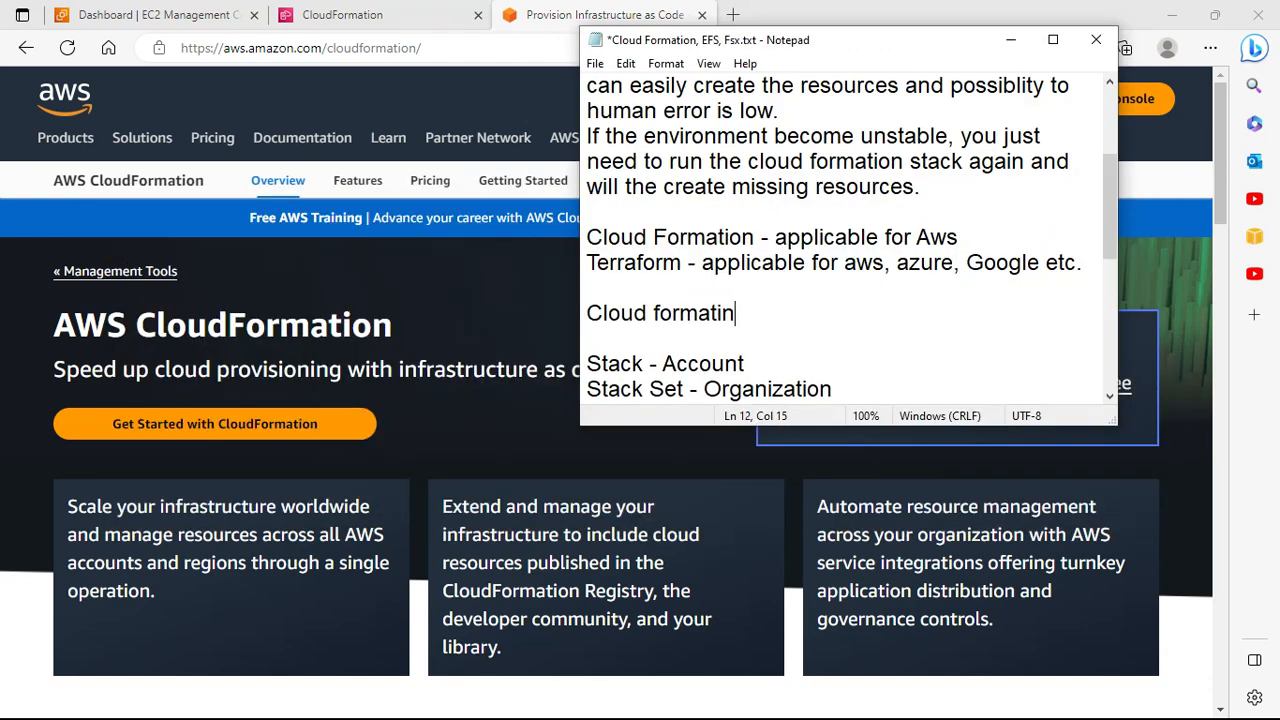
{"action": "key", "text": "BackSpace"}
{"action": "key", "text": "BackSpace"}
{"action": "key", "text": "BackSpace"}
{"action": "type", "text": "on code is writ"}
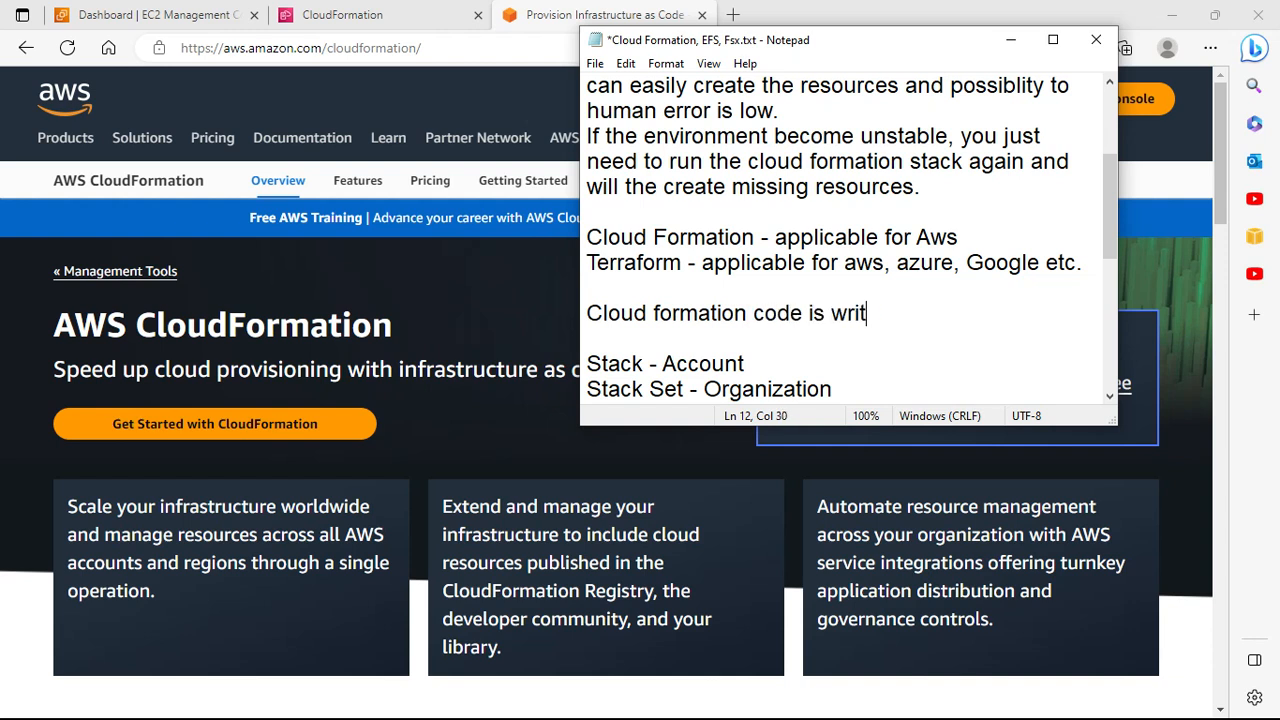
{"action": "type", "text": "ten in json"}
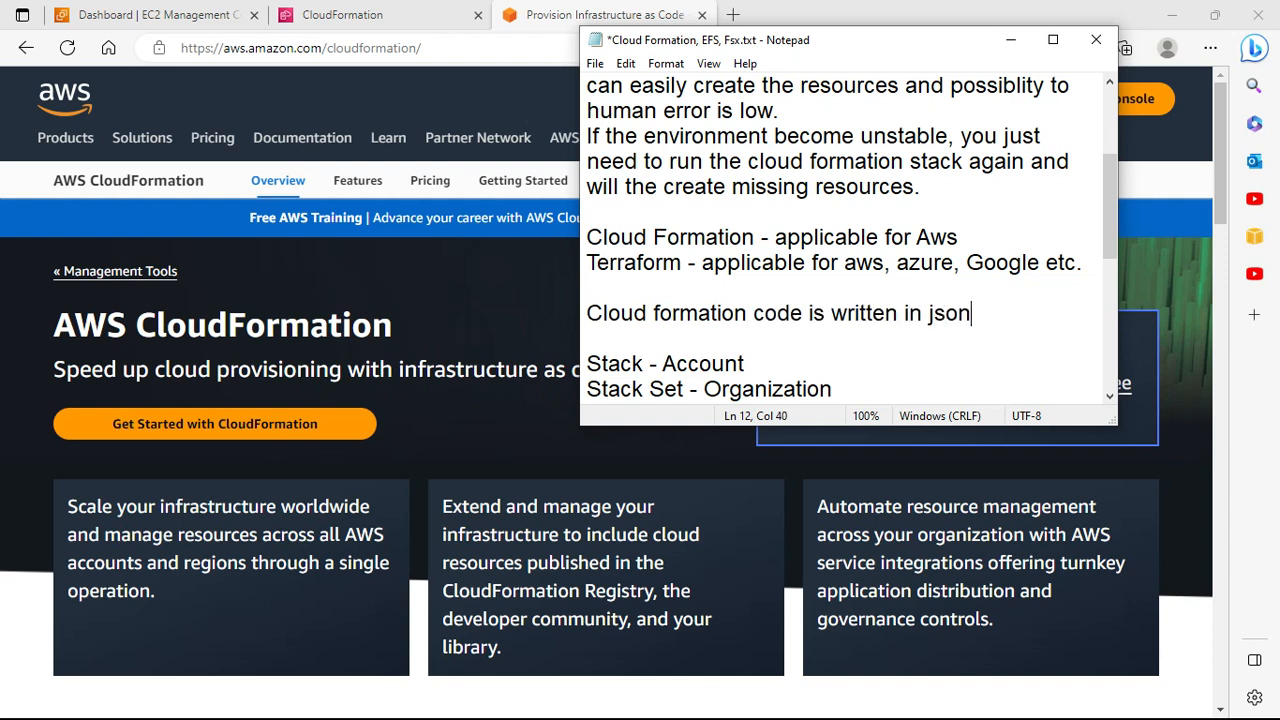
{"action": "type", "text": " ror yaml formati"}
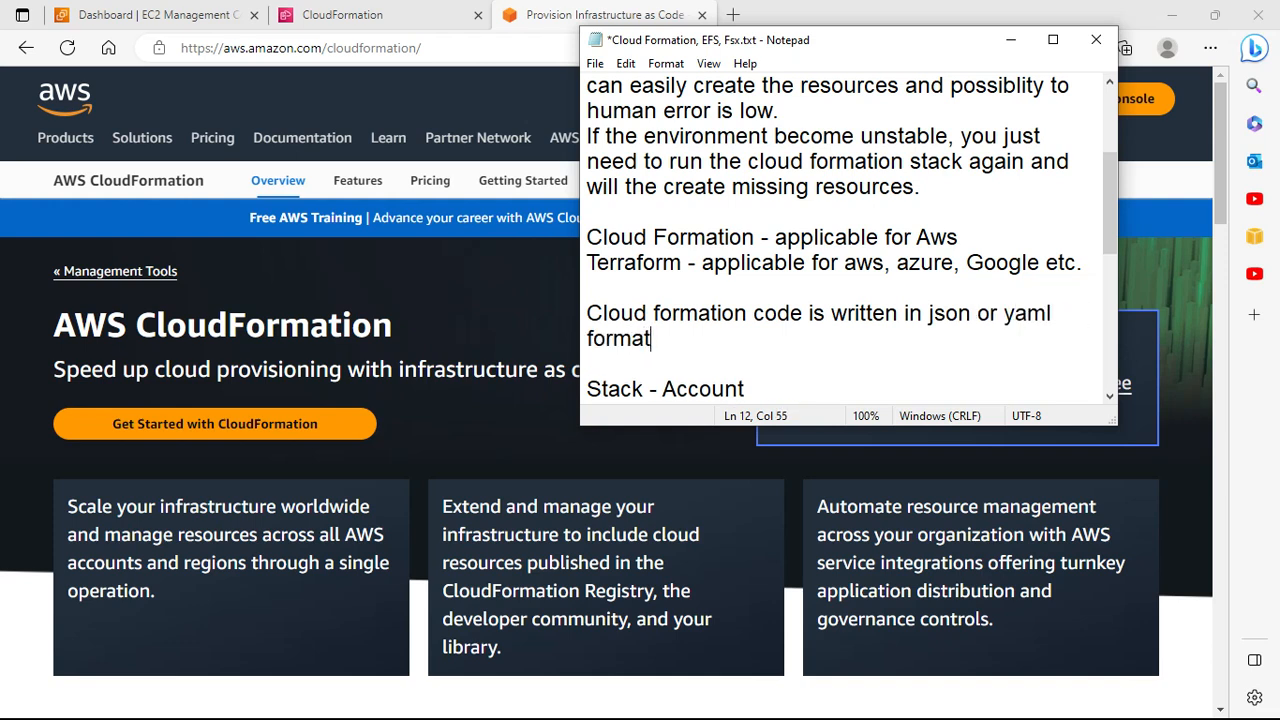
{"action": "scroll", "coordinate": [990, 372], "scroll_direction": "down", "scroll_amount": 1}
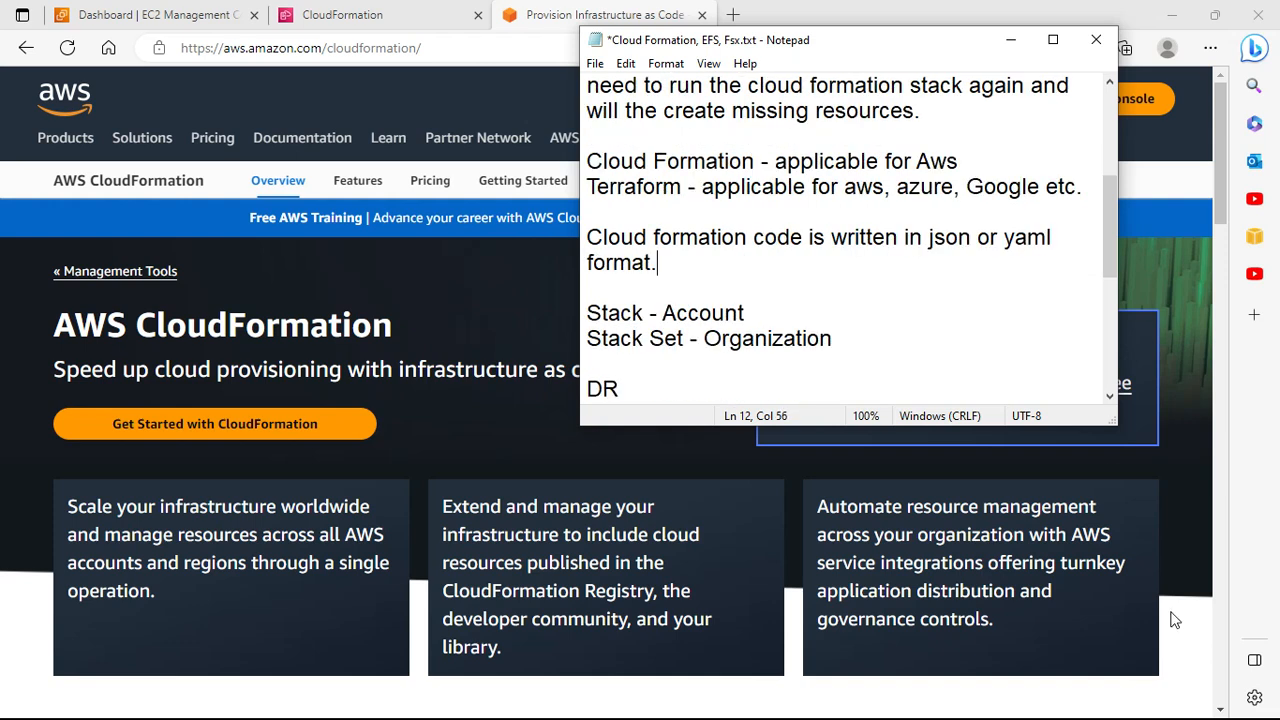
{"action": "left_click", "coordinate": [763, 313]}
Step: Write the Stack note (deploy resources in one Account) and Stack Set note (multiple accounts)
{"action": "type", "text": "By using yo"}
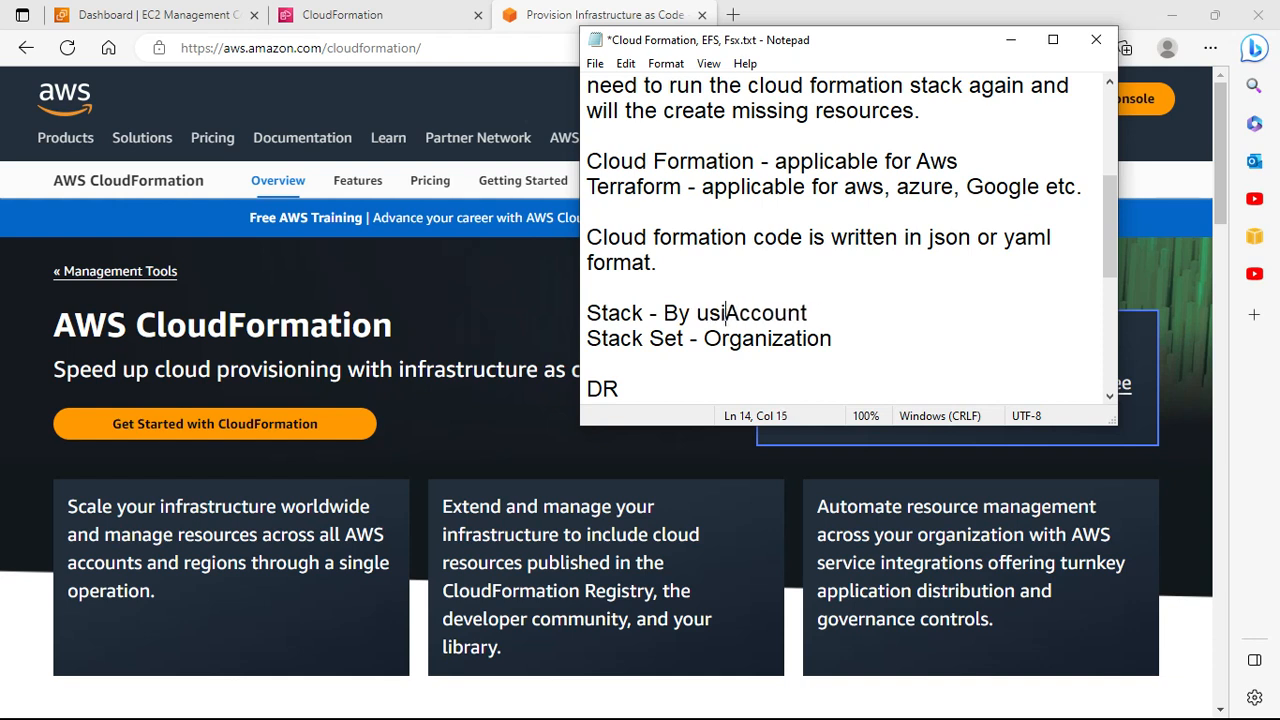
{"action": "type", "text": "u "}
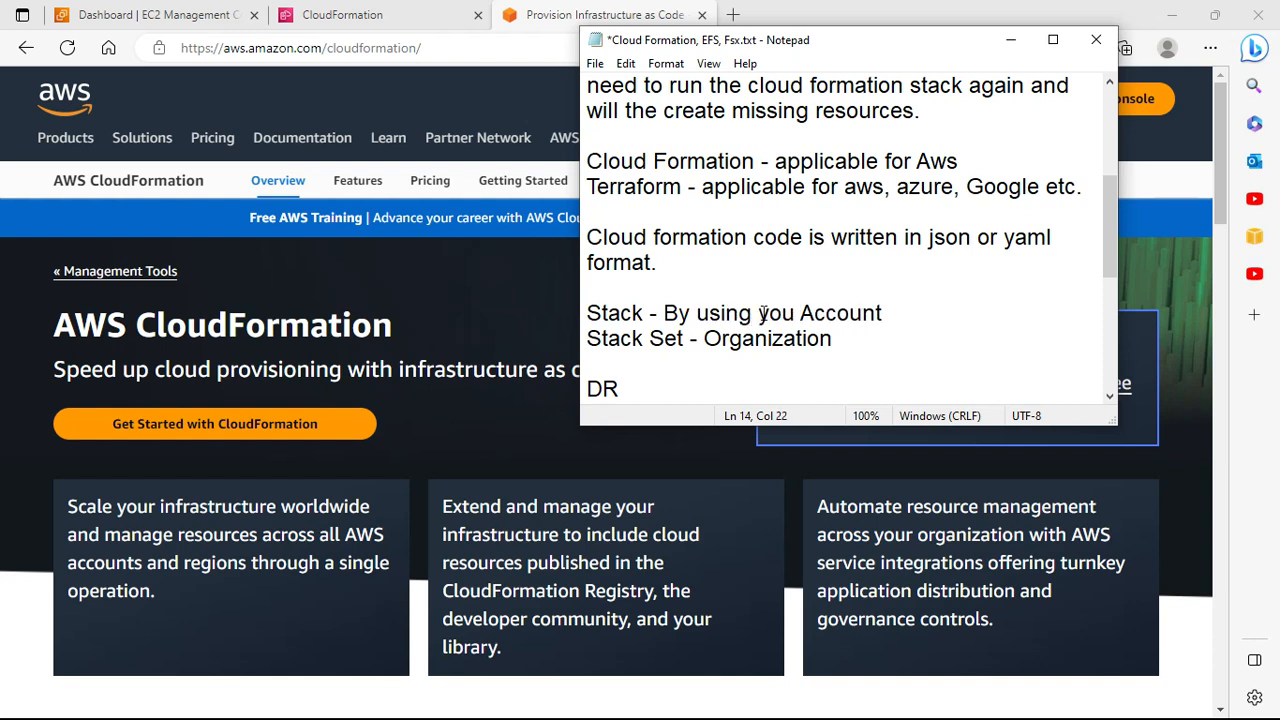
{"action": "type", "text": "st"}
{"action": "key", "text": "BackSpace"}
{"action": "key", "text": "BackSpace"}
{"action": "type", "text": "stack you ca"}
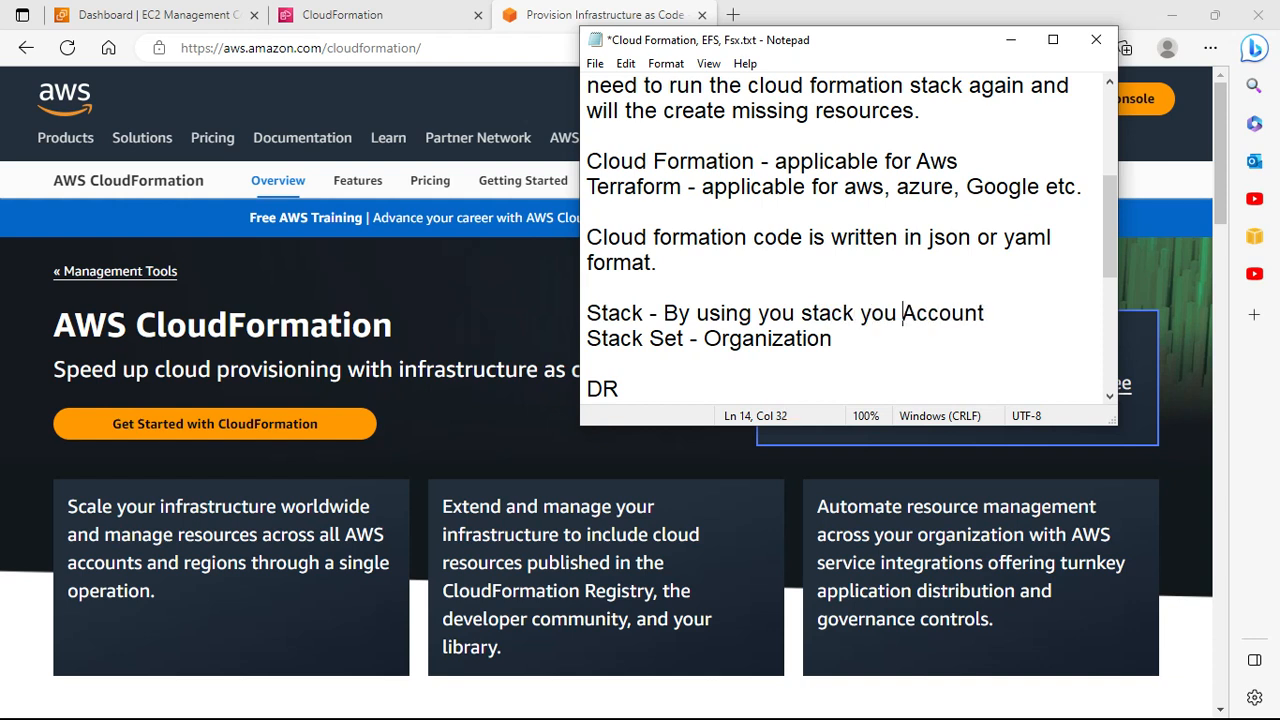
{"action": "type", "text": "n deploy "}
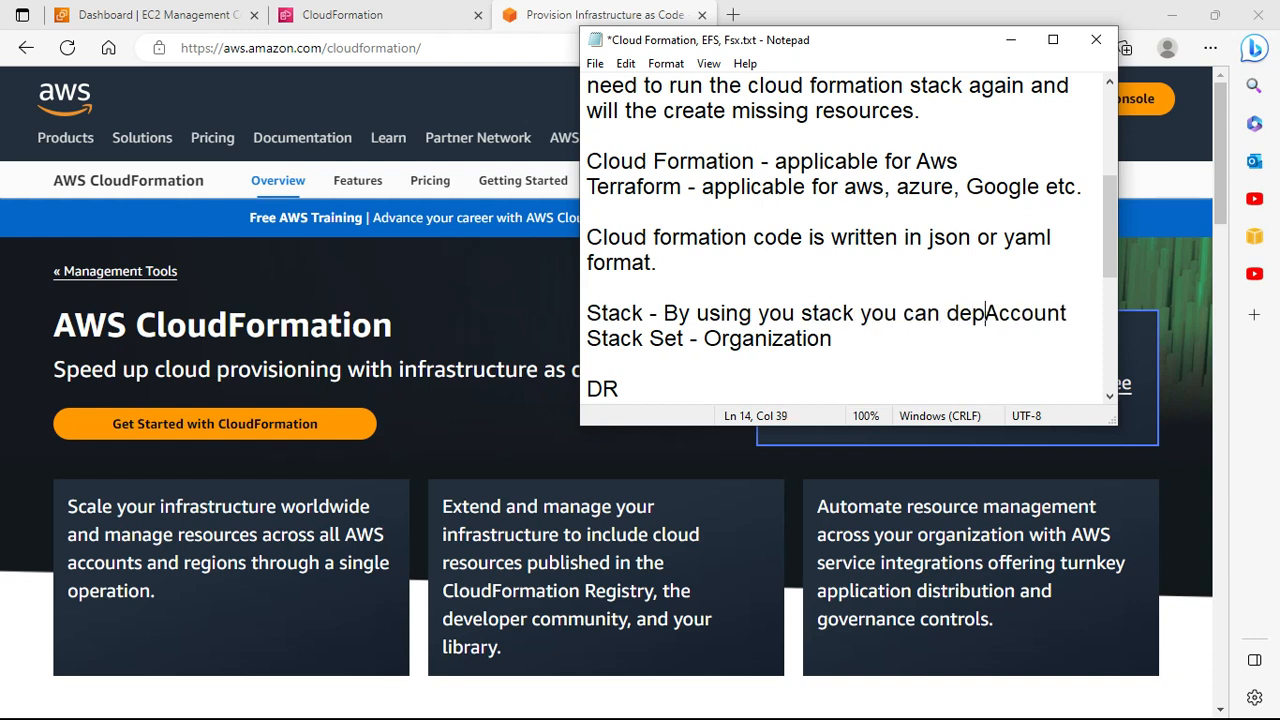
{"action": "type", "text": "resource in "}
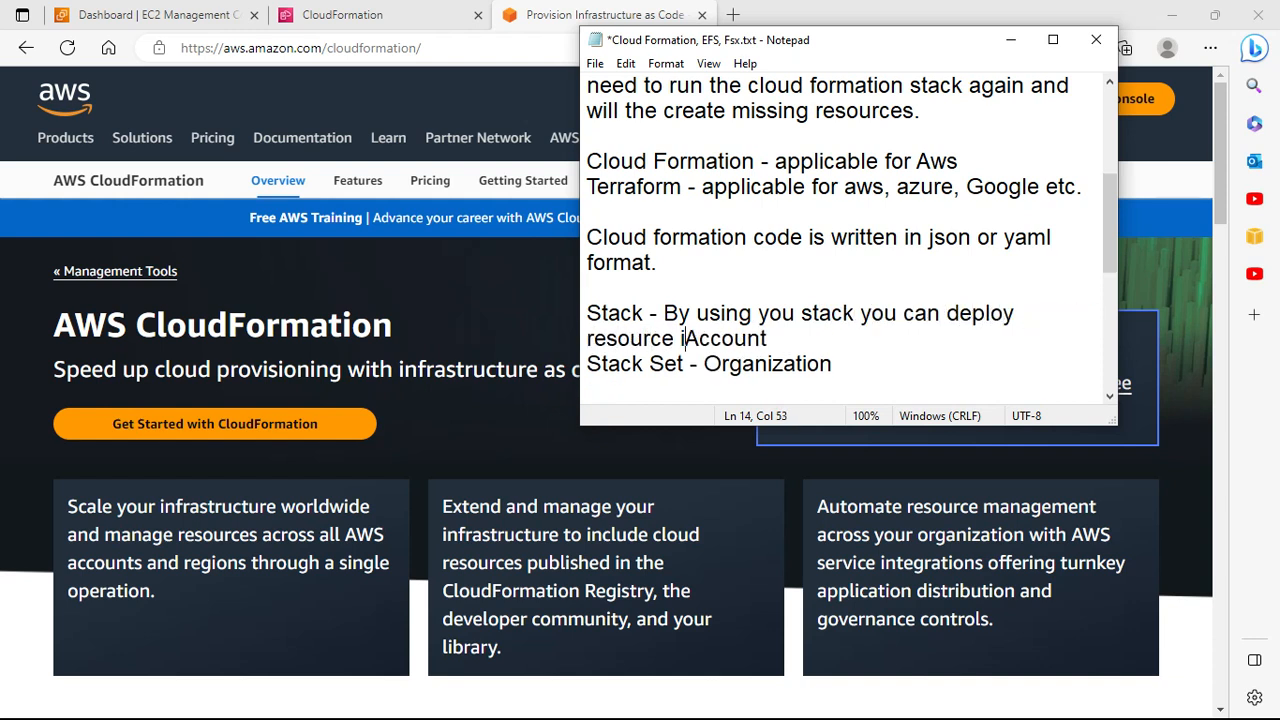
{"action": "type", "text": "one"}
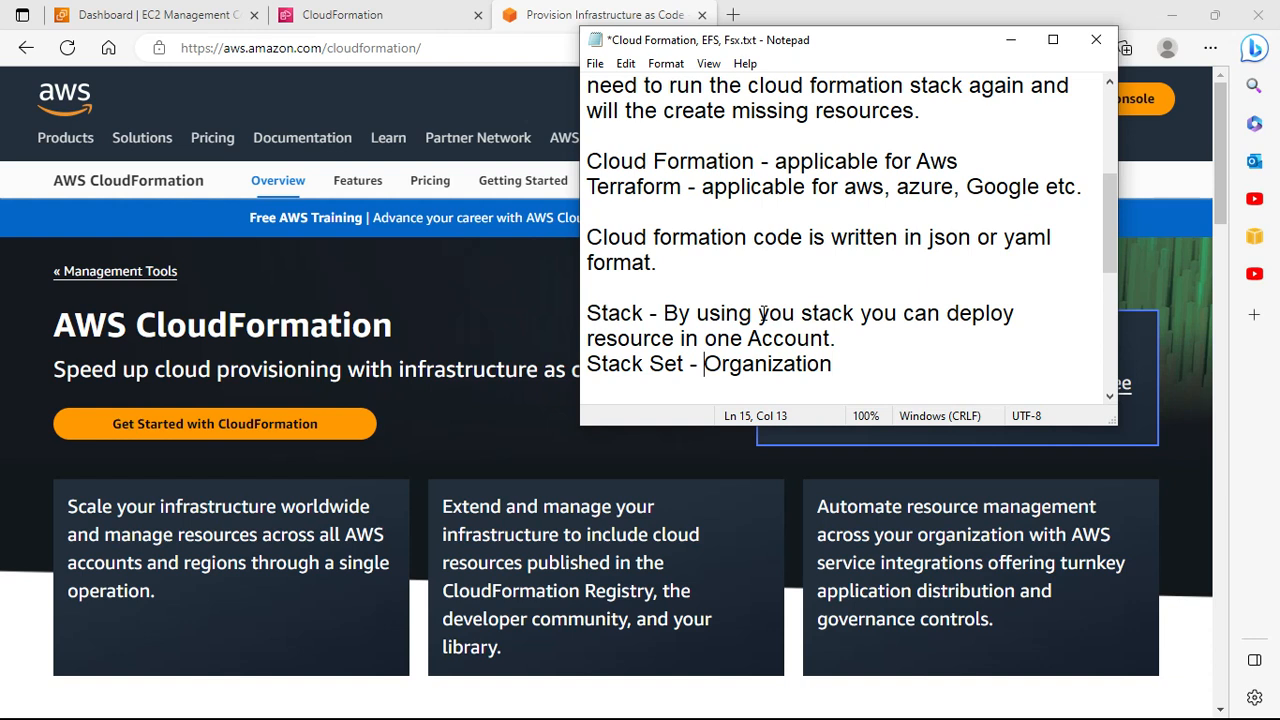
{"action": "type", "text": "You can create s"}
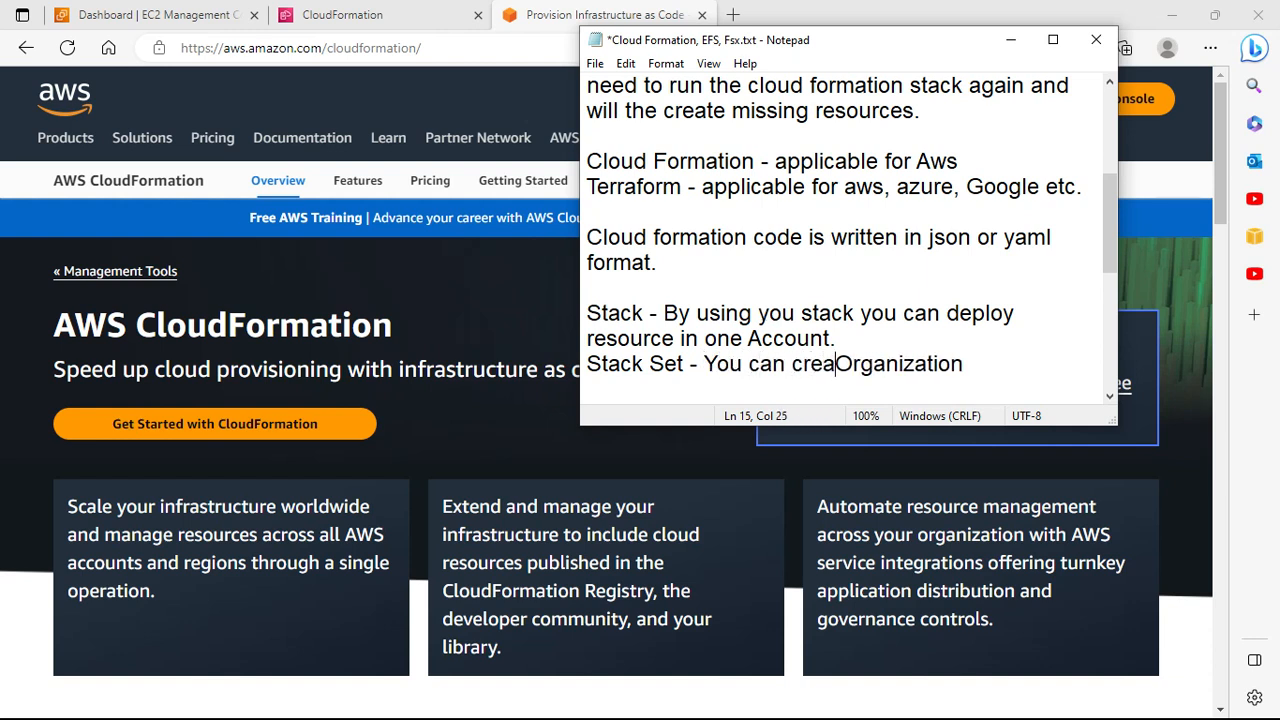
{"action": "type", "text": "tack  setu"}
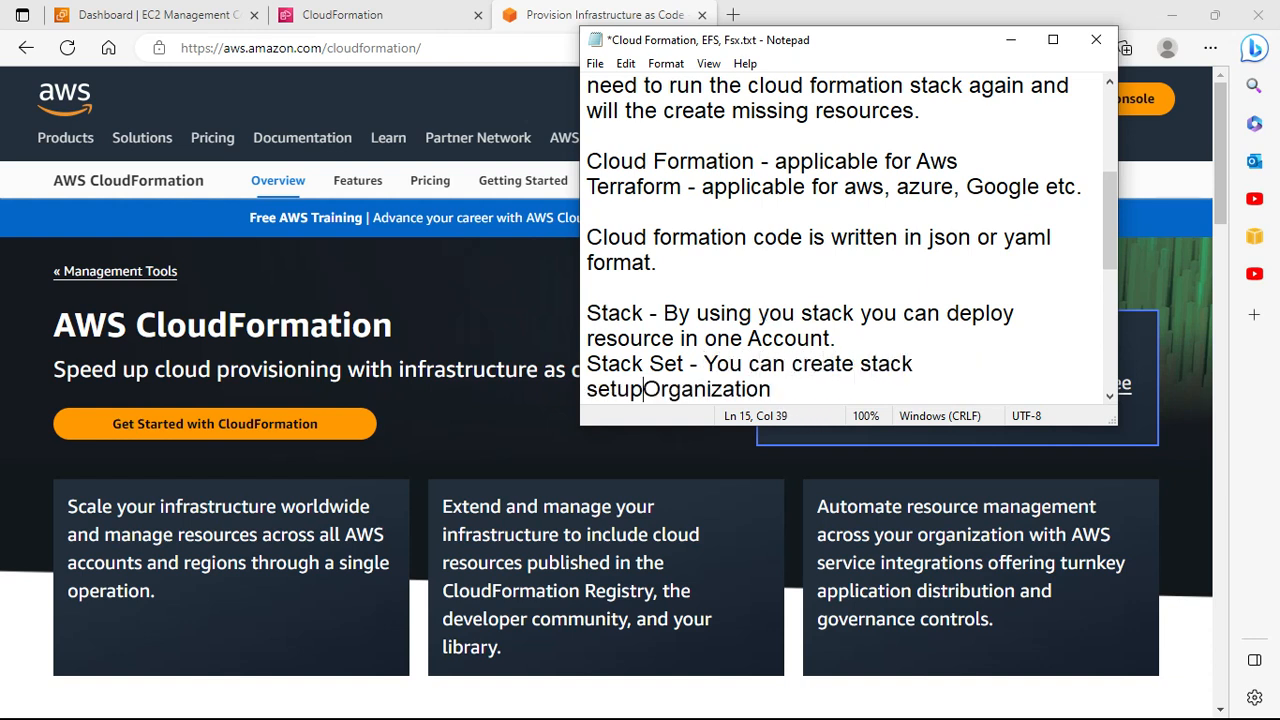
{"action": "key", "text": "BackSpace"}
{"action": "type", "text": "to deploy "}
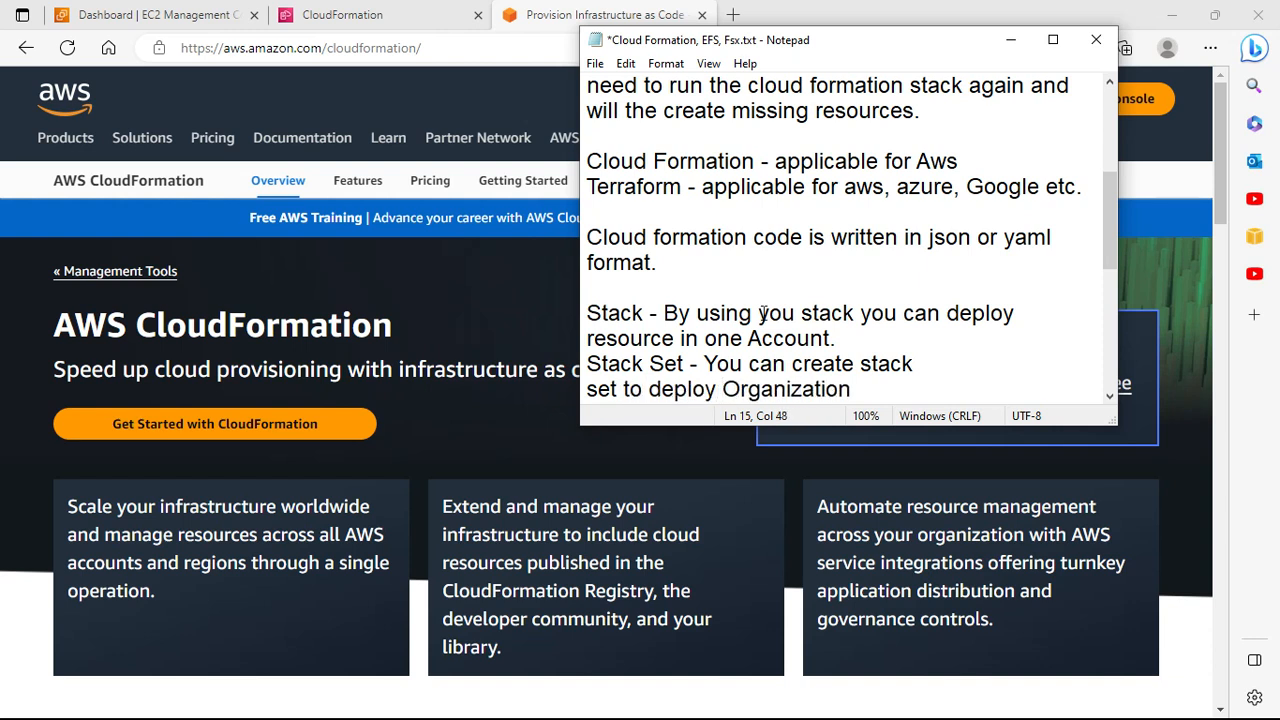
{"action": "type", "text": "cloud formation c"}
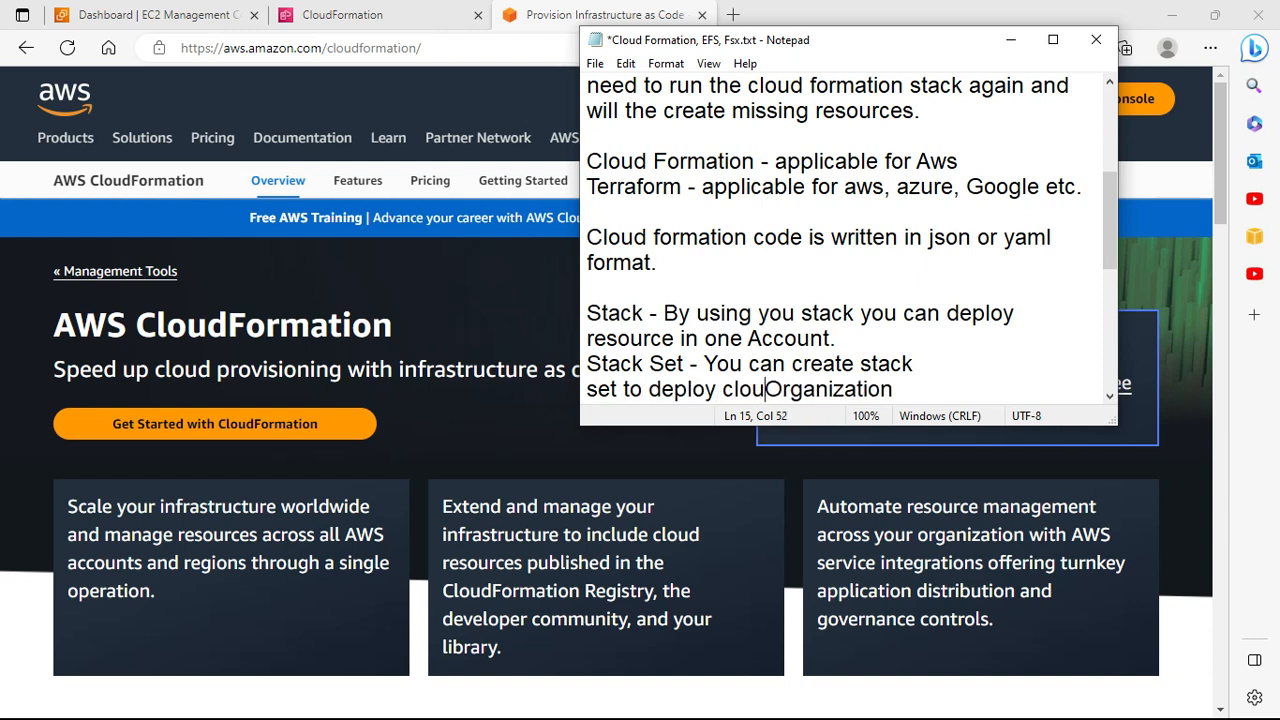
{"action": "type", "text": "ode in "}
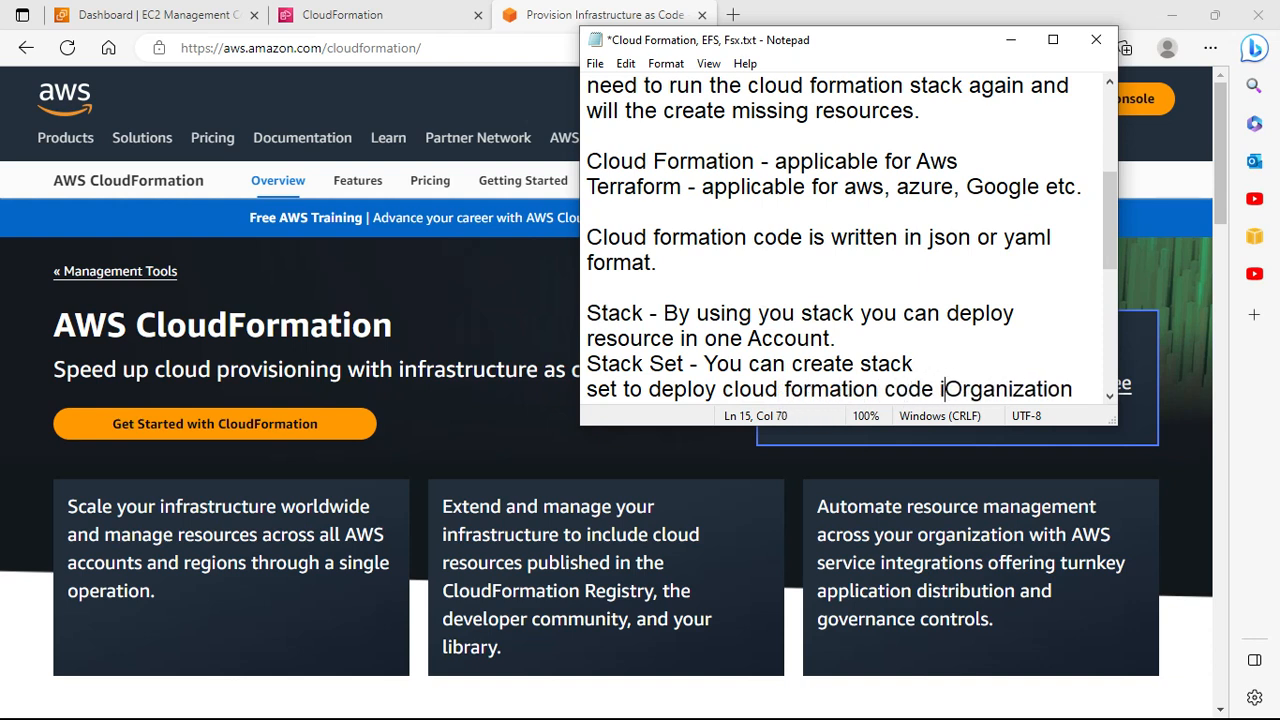
{"action": "type", "text": "a"}
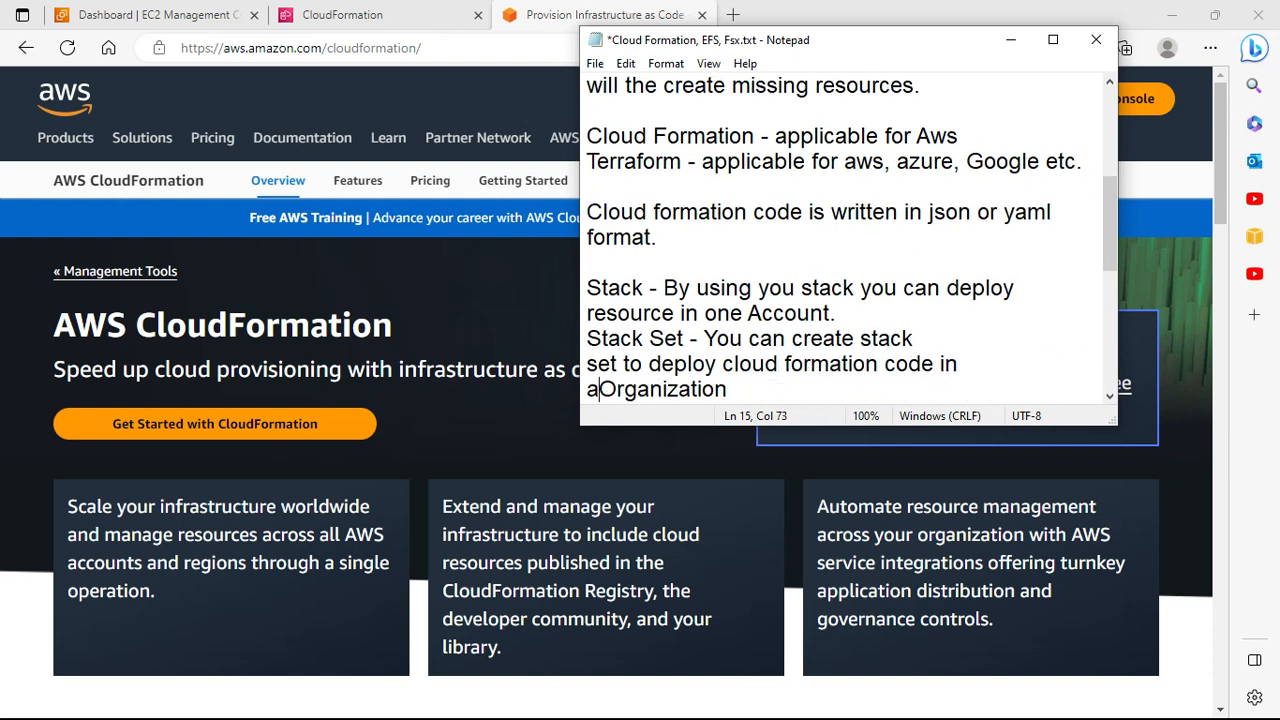
{"action": "type", "text": "ws "}
{"action": "type", "text": " o"}
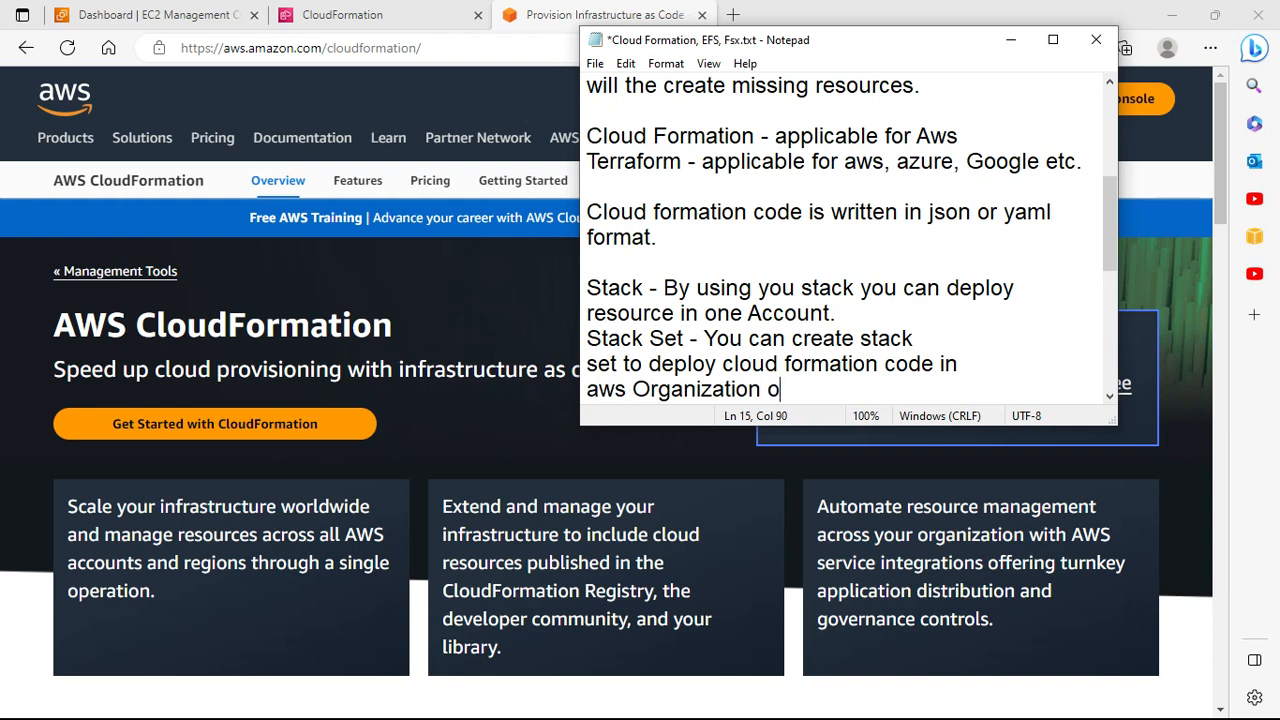
{"action": "type", "text": "r multiple accounts."}
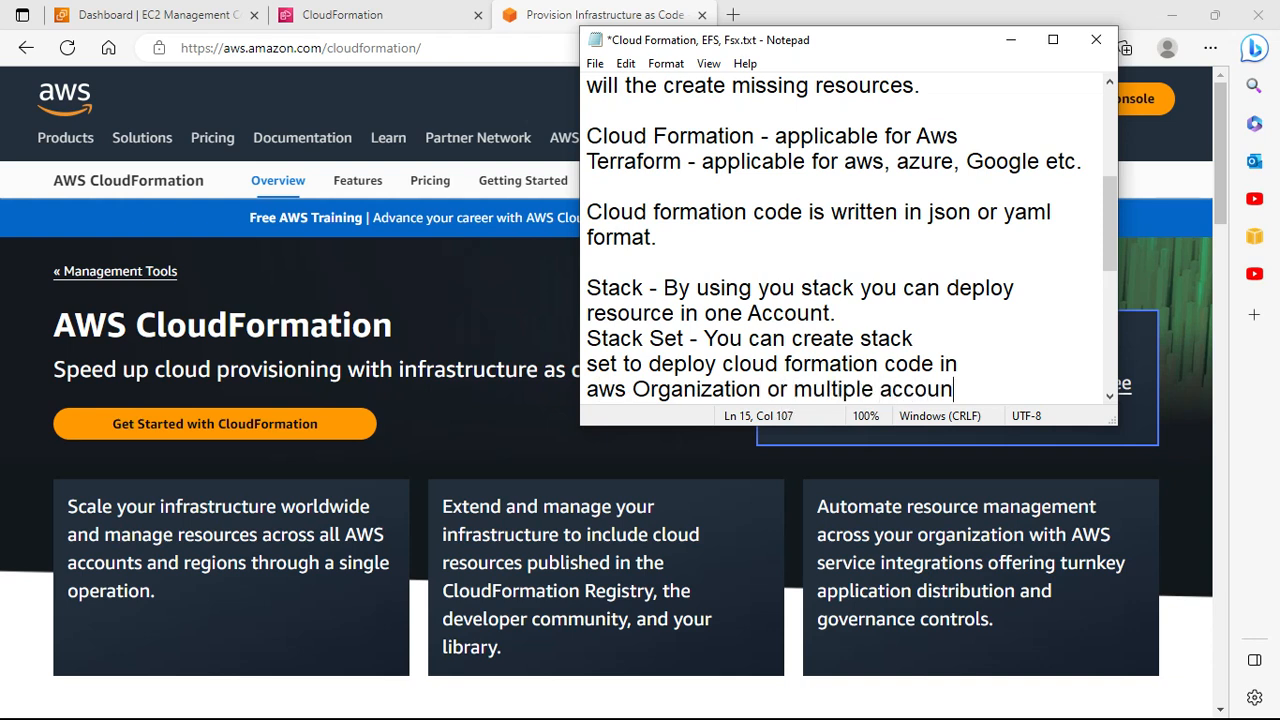
{"action": "key", "text": "Return"}
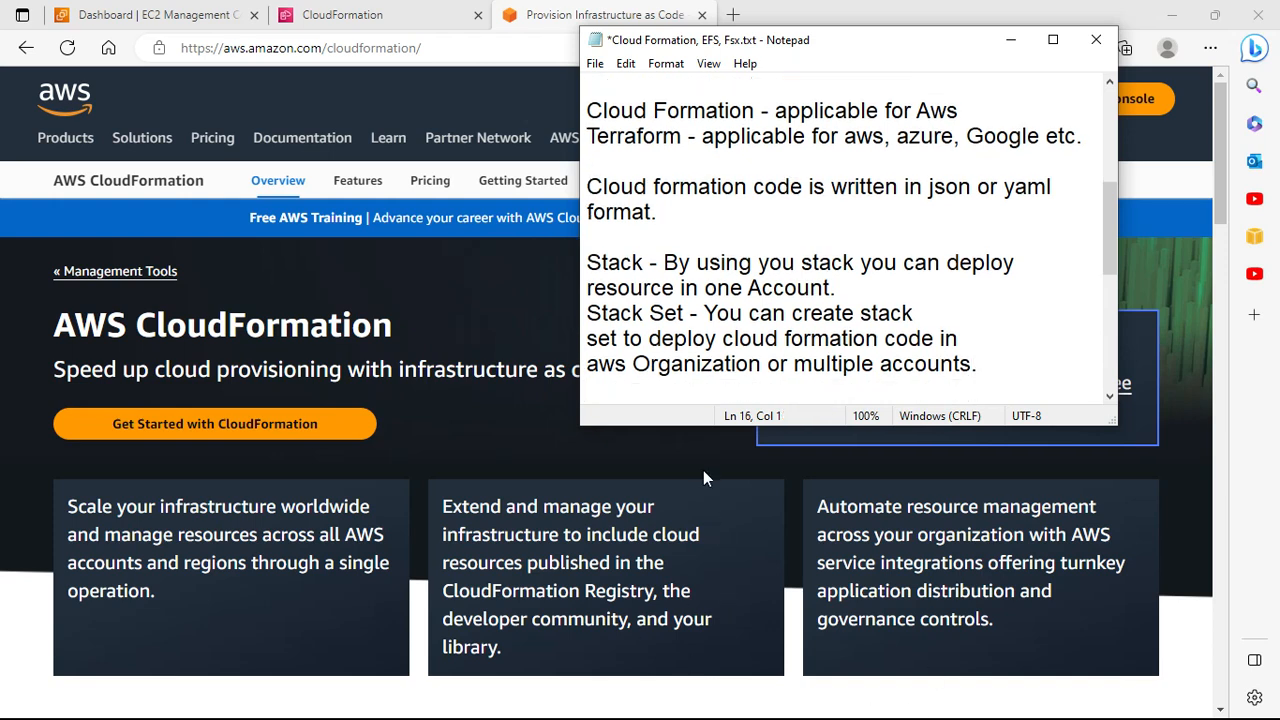
Step: Insert a blank line after 'resource in one Account.' before the Stack Set note
{"action": "scroll", "coordinate": [706, 485], "scroll_direction": "down", "scroll_amount": 1}
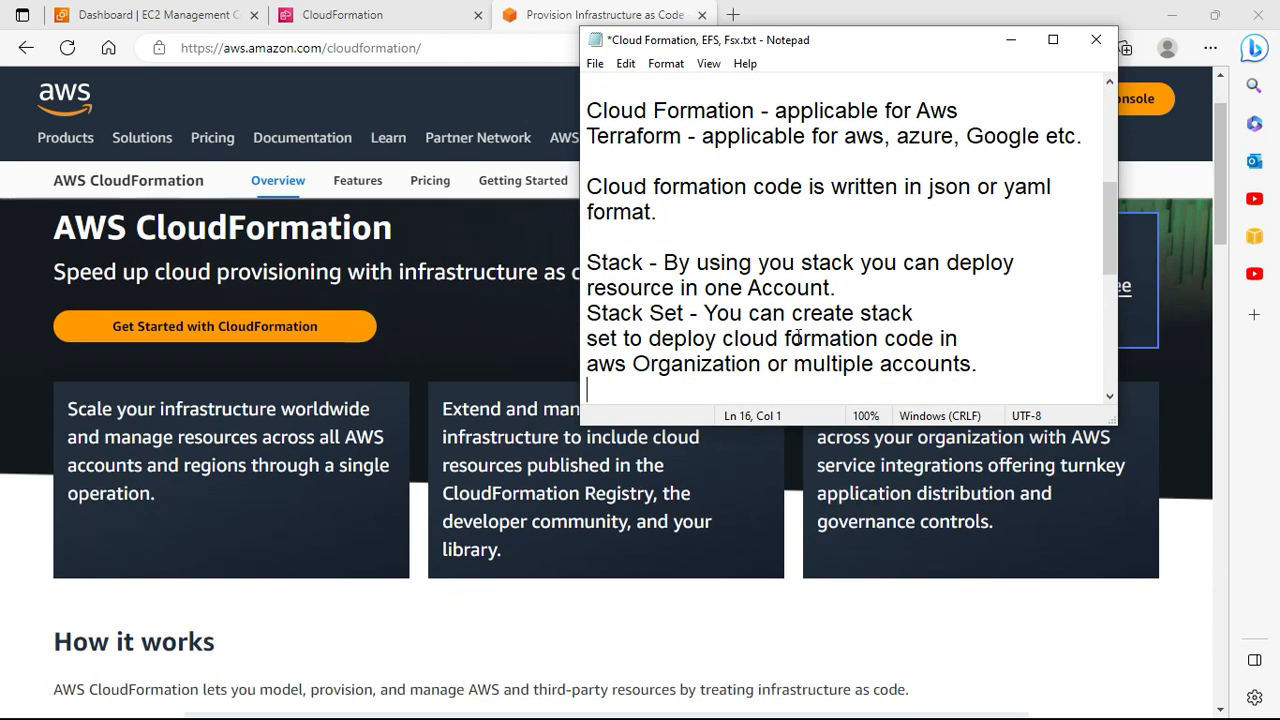
{"action": "left_click", "coordinate": [897, 284]}
{"action": "key", "text": "Return"}
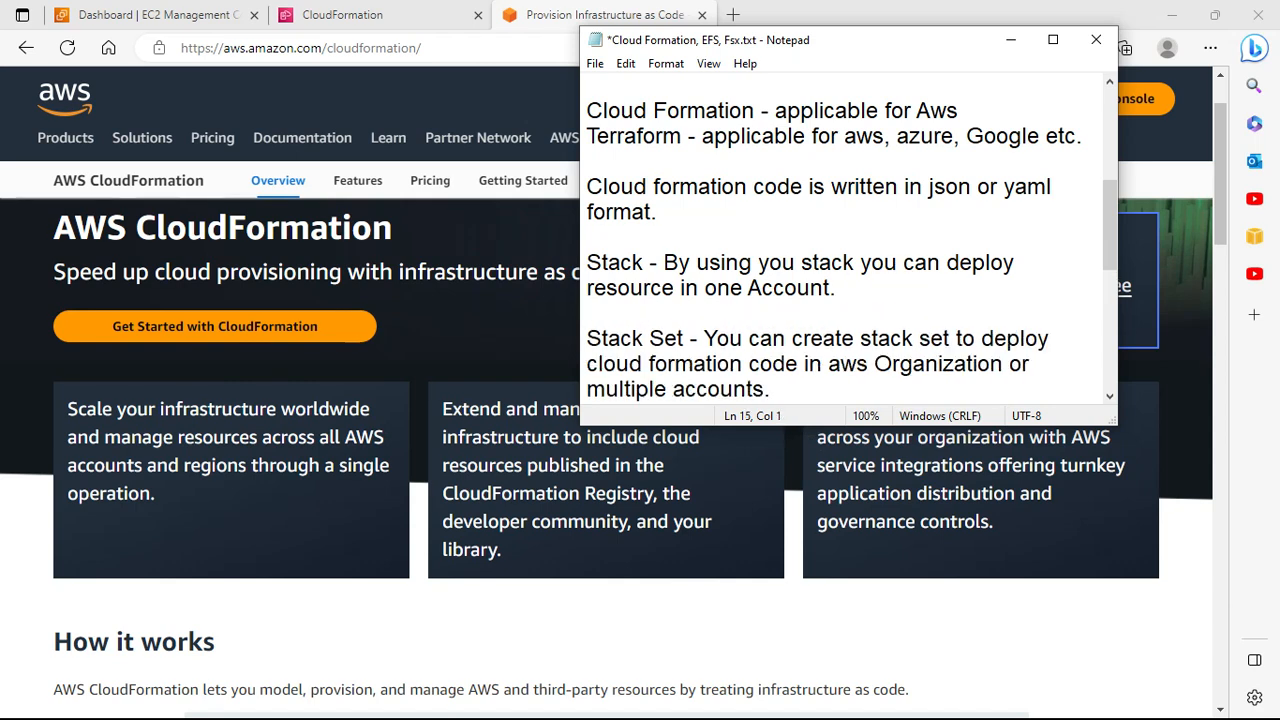
{"action": "scroll", "coordinate": [1000, 322], "scroll_direction": "down", "scroll_amount": 3}
{"action": "scroll", "coordinate": [850, 225], "scroll_direction": "up", "scroll_amount": 2}
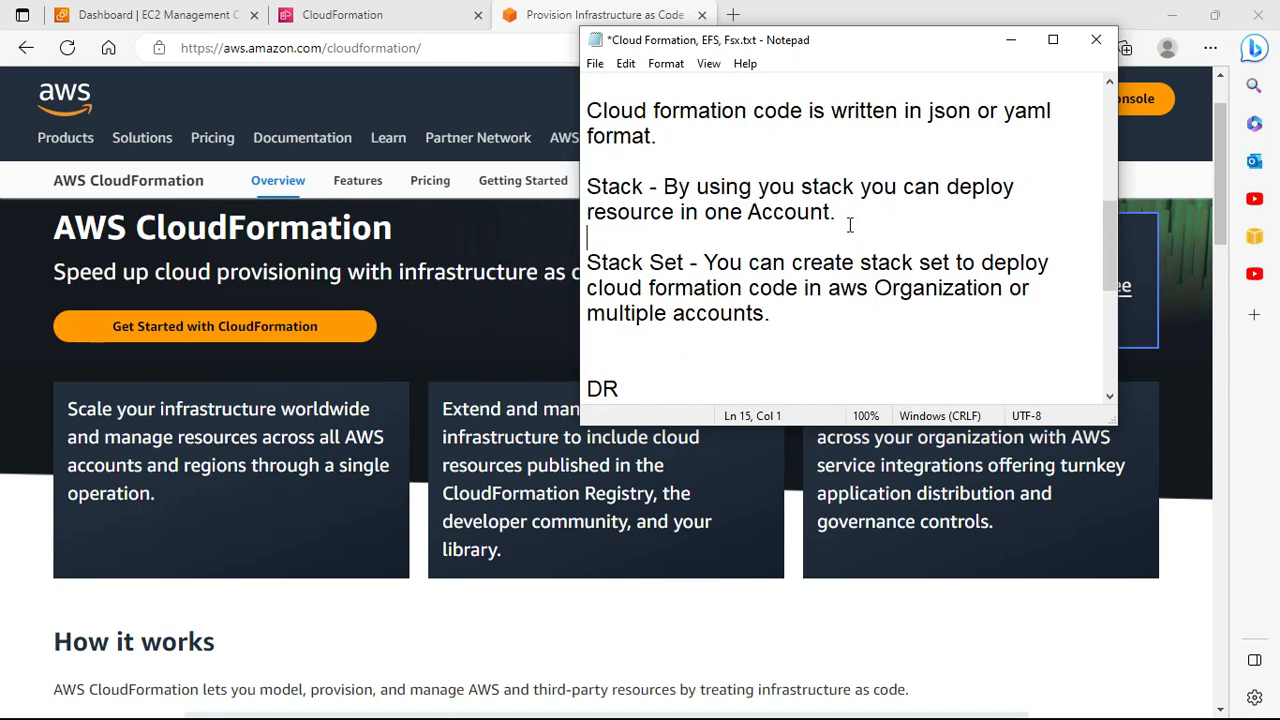
Step: Remove the empty line and write the DR note: stacks create the new resources at dr site easily
{"action": "left_click", "coordinate": [829, 313]}
{"action": "key", "text": "Delete"}
{"action": "key", "text": "Down"}
{"action": "key", "text": "Down"}
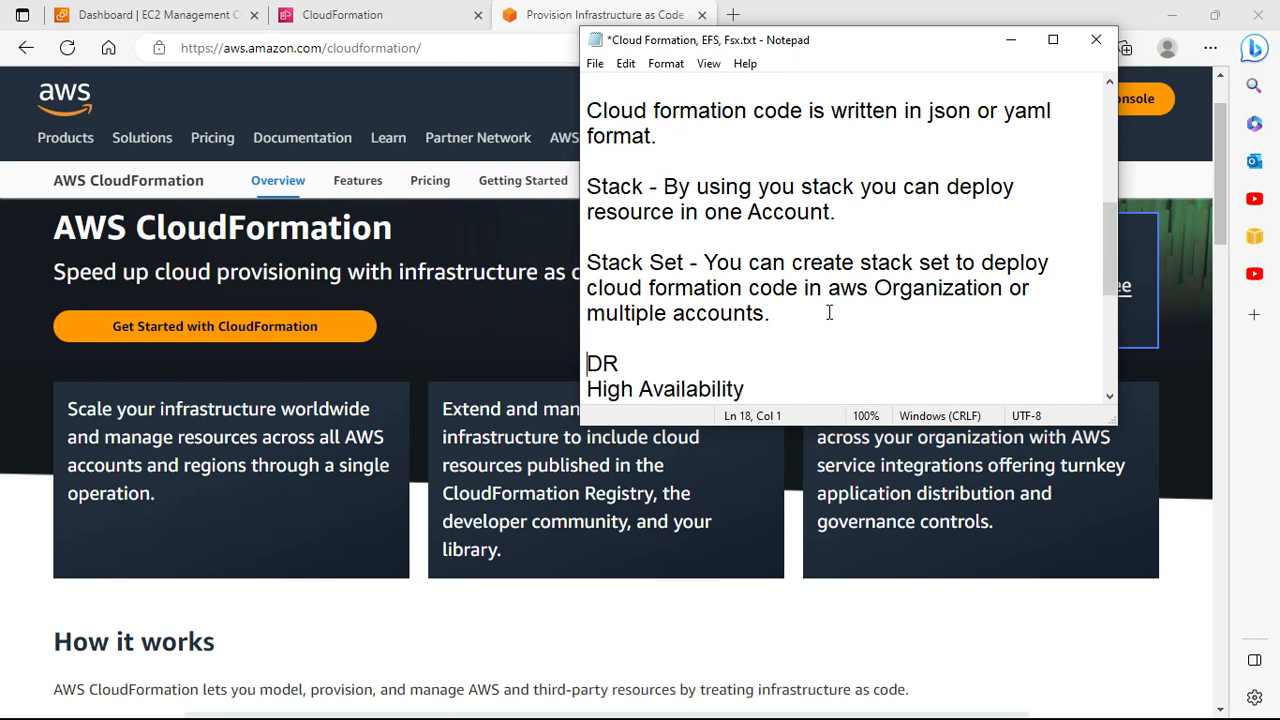
{"action": "type", "text": "You can write"}
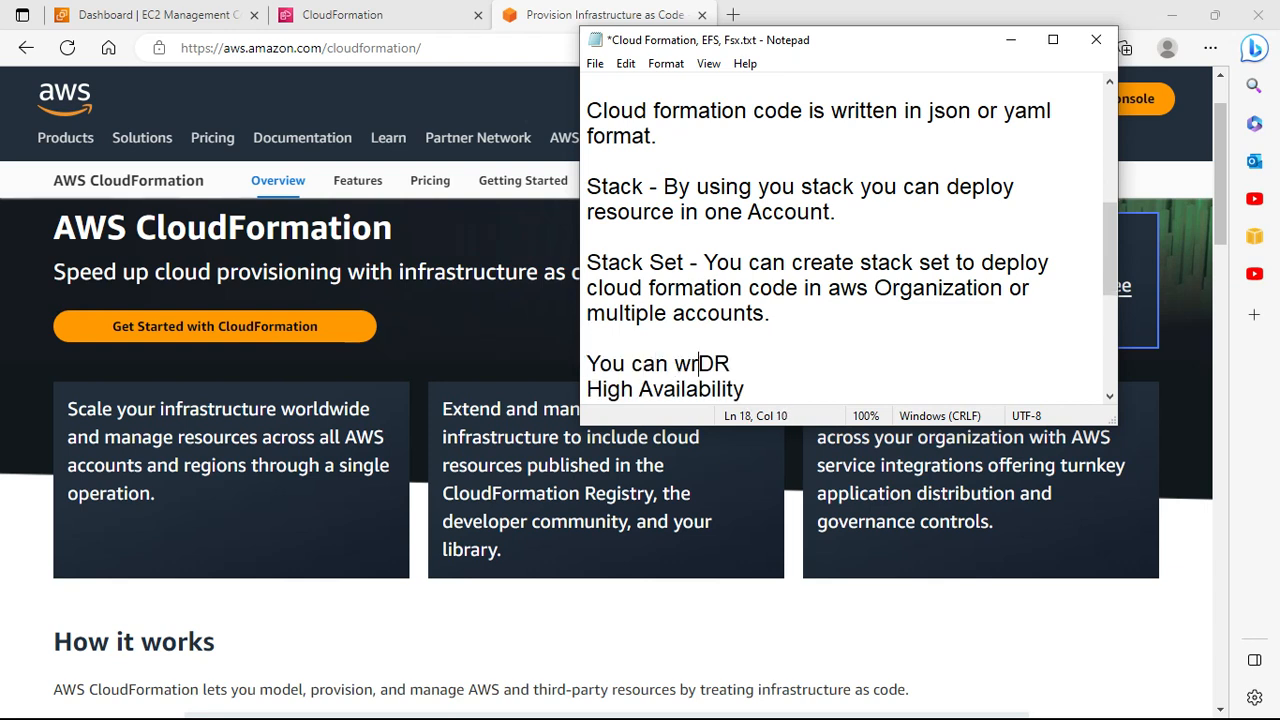
{"action": "type", "text": " in form of c"}
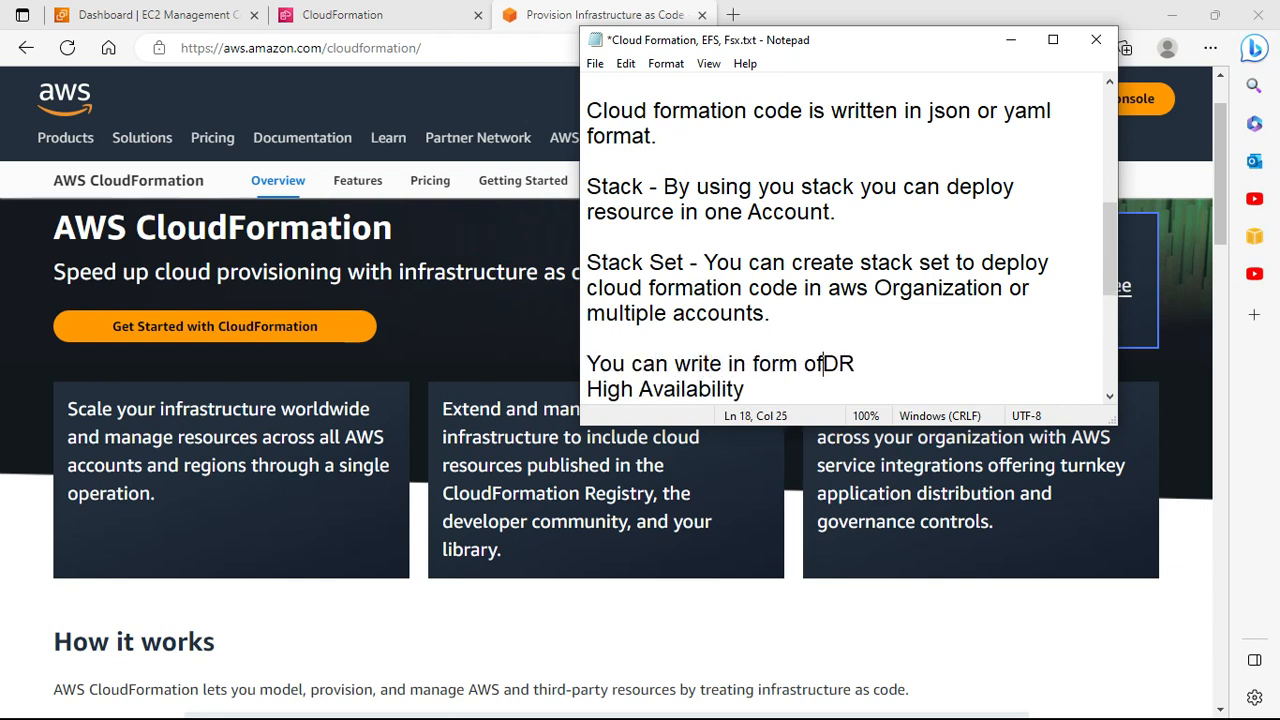
{"action": "type", "text": "loud formation "}
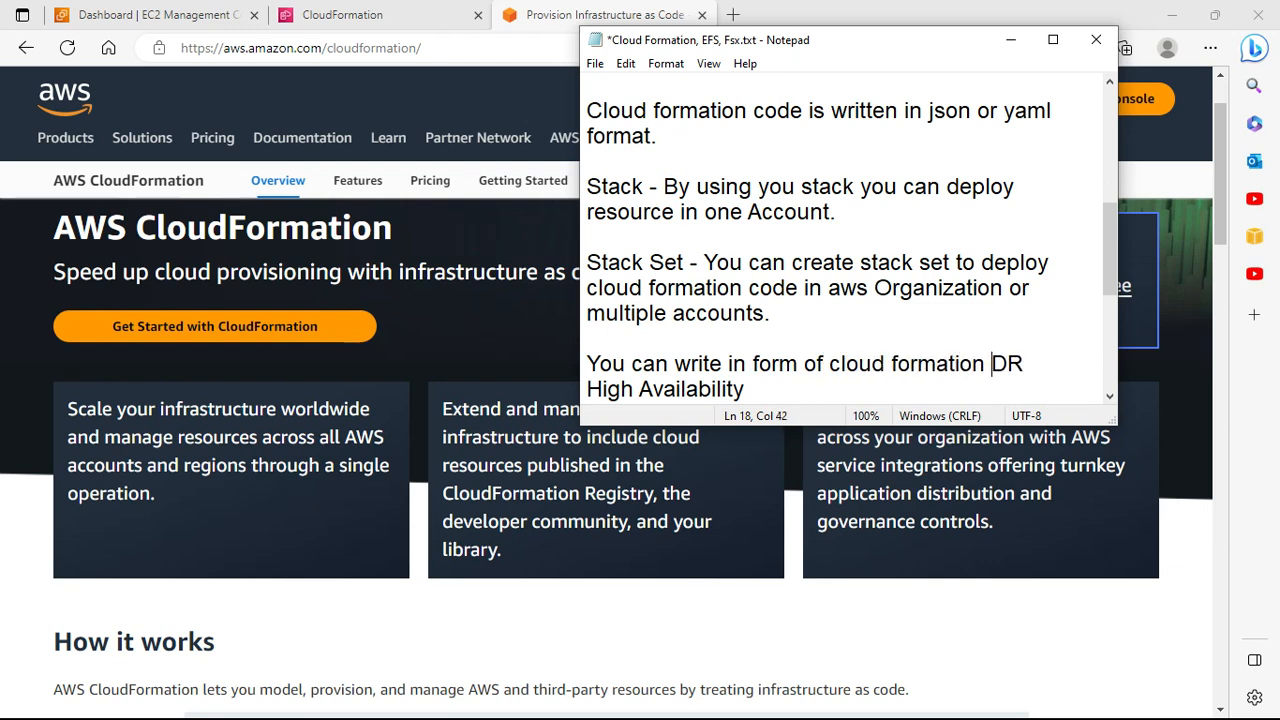
{"action": "type", "text": "stack an"}
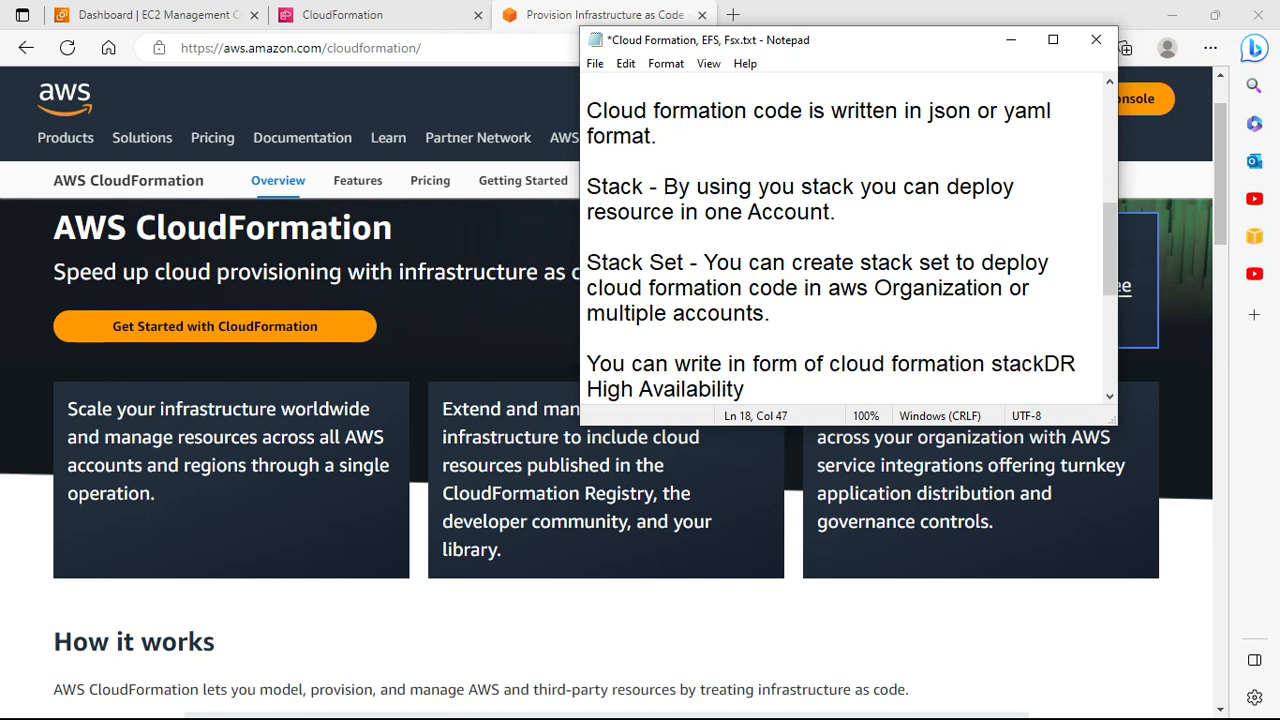
{"action": "type", "text": "d in case of"}
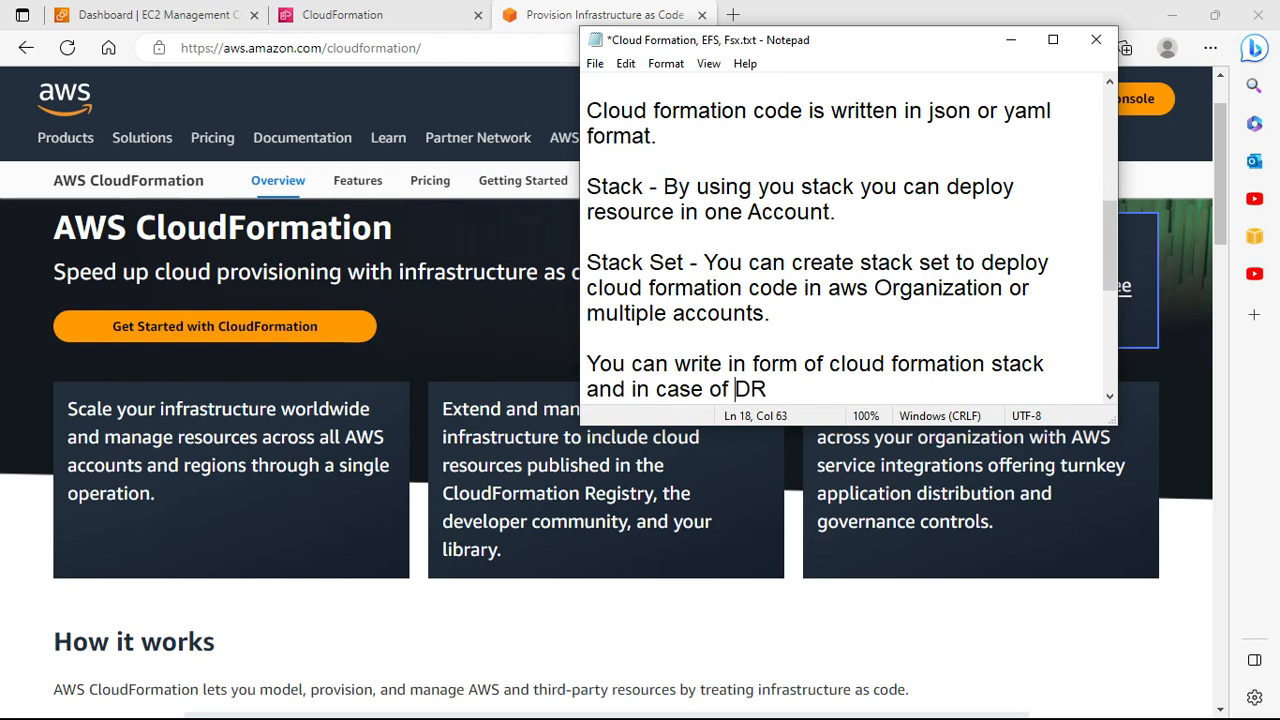
{"action": "key", "text": "shift+End"}
{"action": "type", "text": "D"}
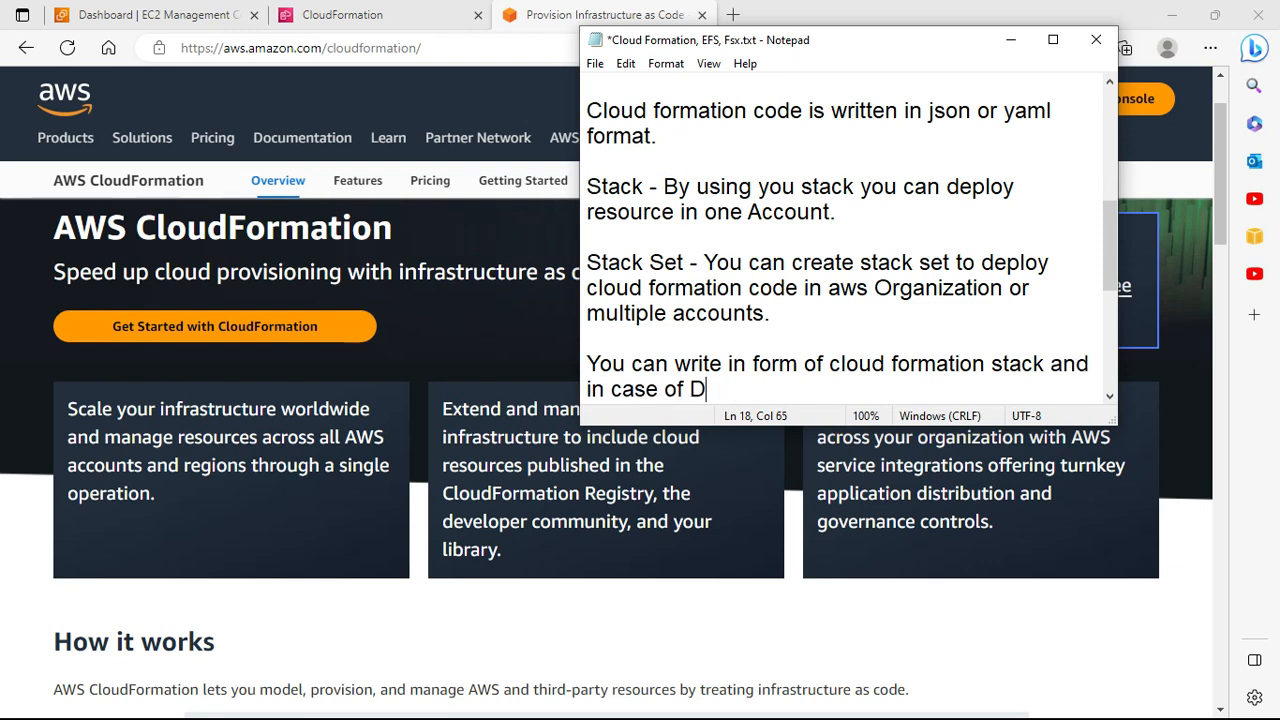
{"action": "type", "text": "R you can "}
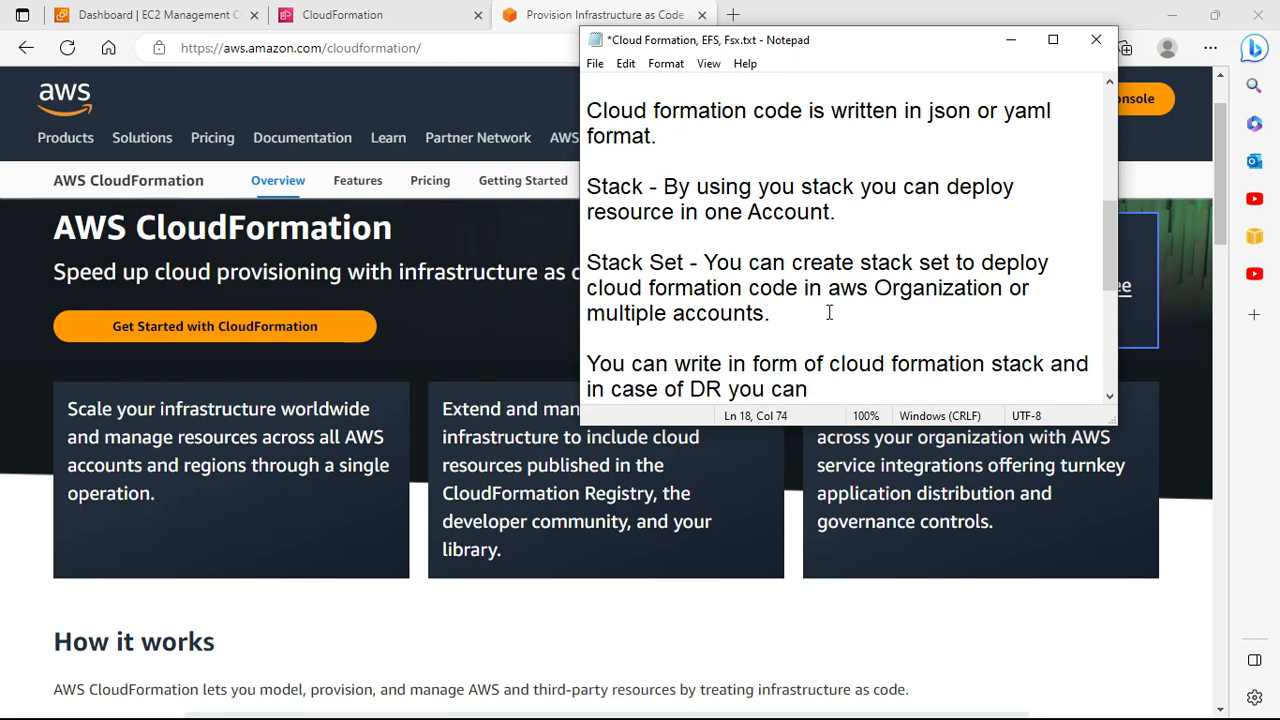
{"action": "type", "text": "create the n"}
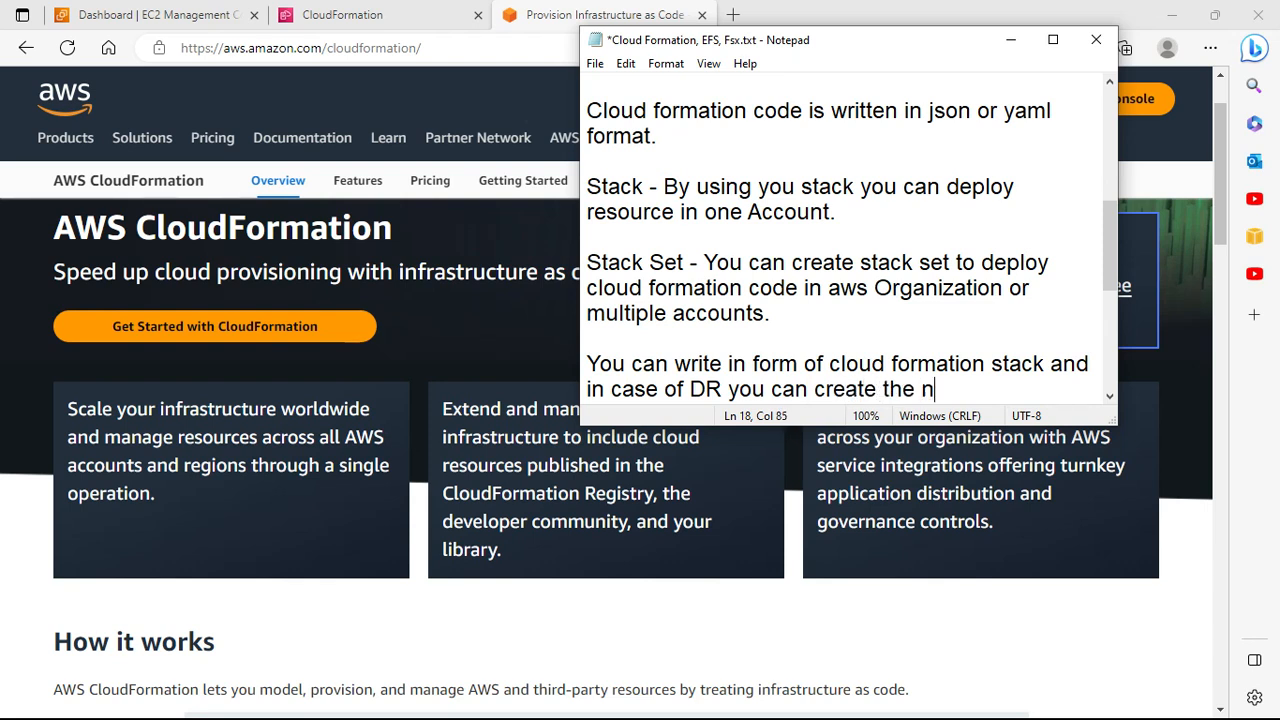
{"action": "type", "text": "ew resou"}
{"action": "key", "text": "BackSpace"}
{"action": "key", "text": "BackSpace"}
{"action": "type", "text": "sources "}
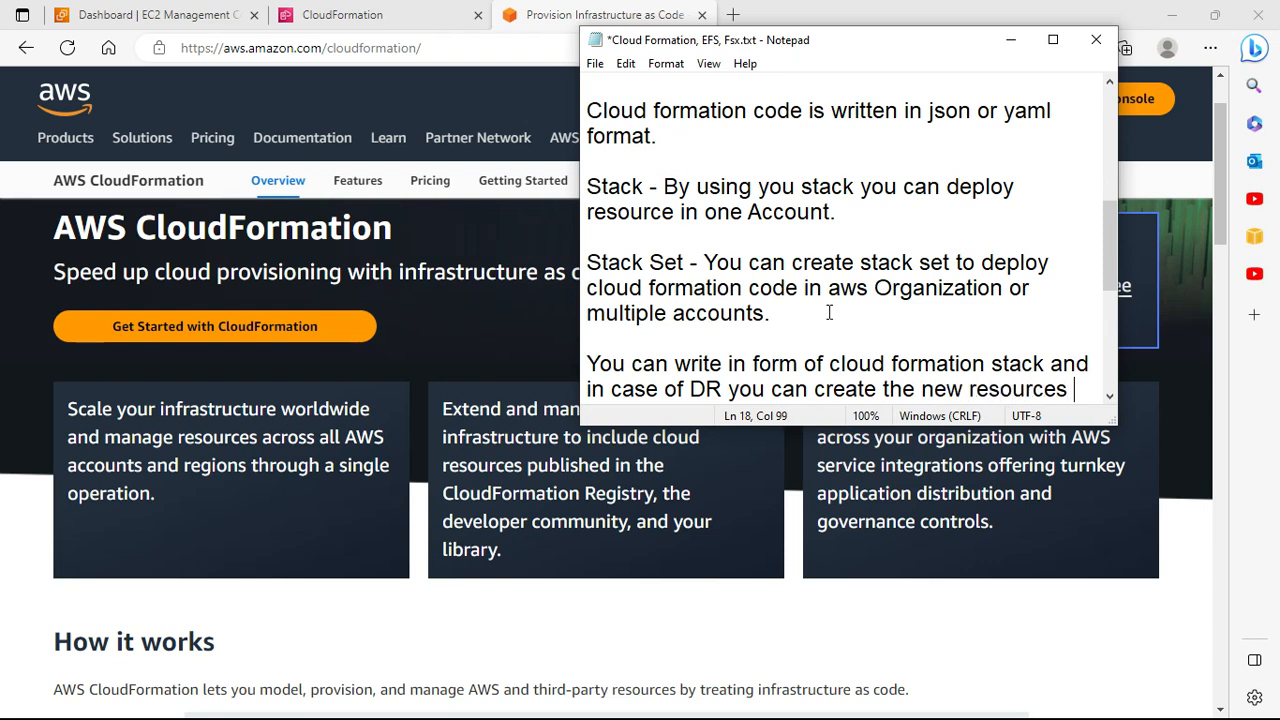
{"action": "type", "text": "at dr si"}
{"action": "type", "text": "te easily"}
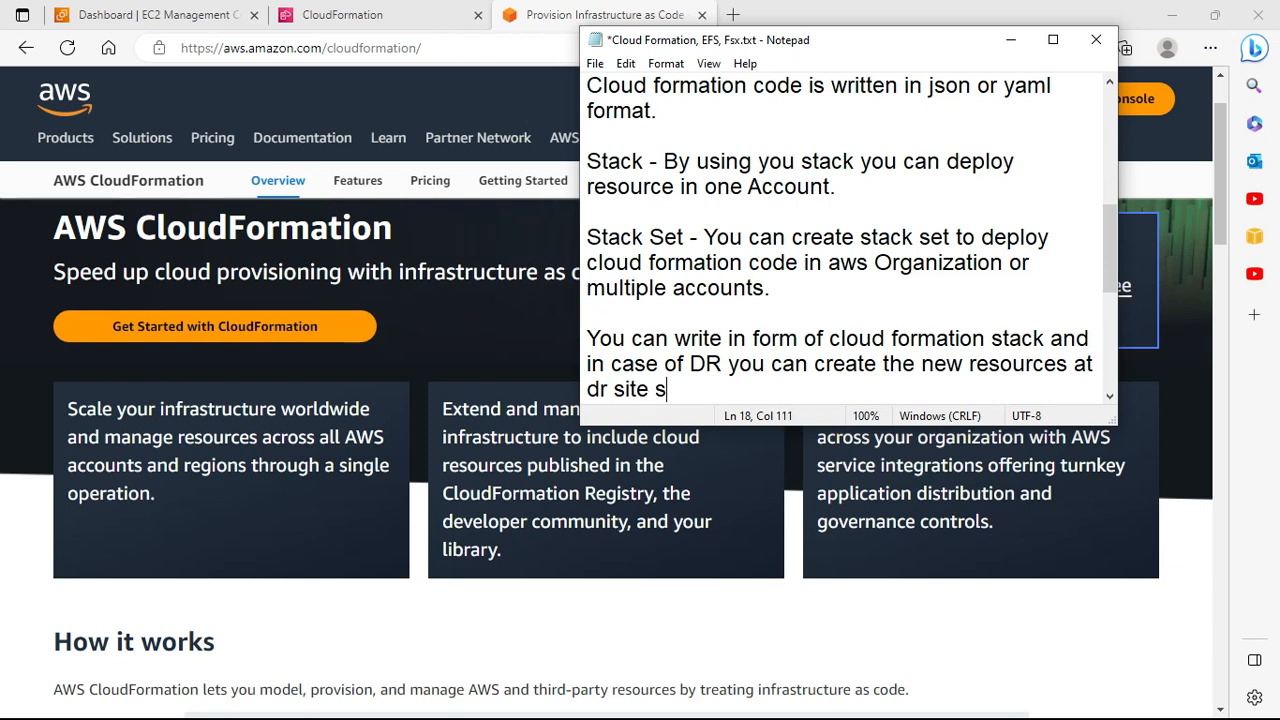
{"action": "type", "text": "."}
Step: Adjust the spacing before the dash in the 'High Availability -' heading
{"action": "key", "text": "Right"}
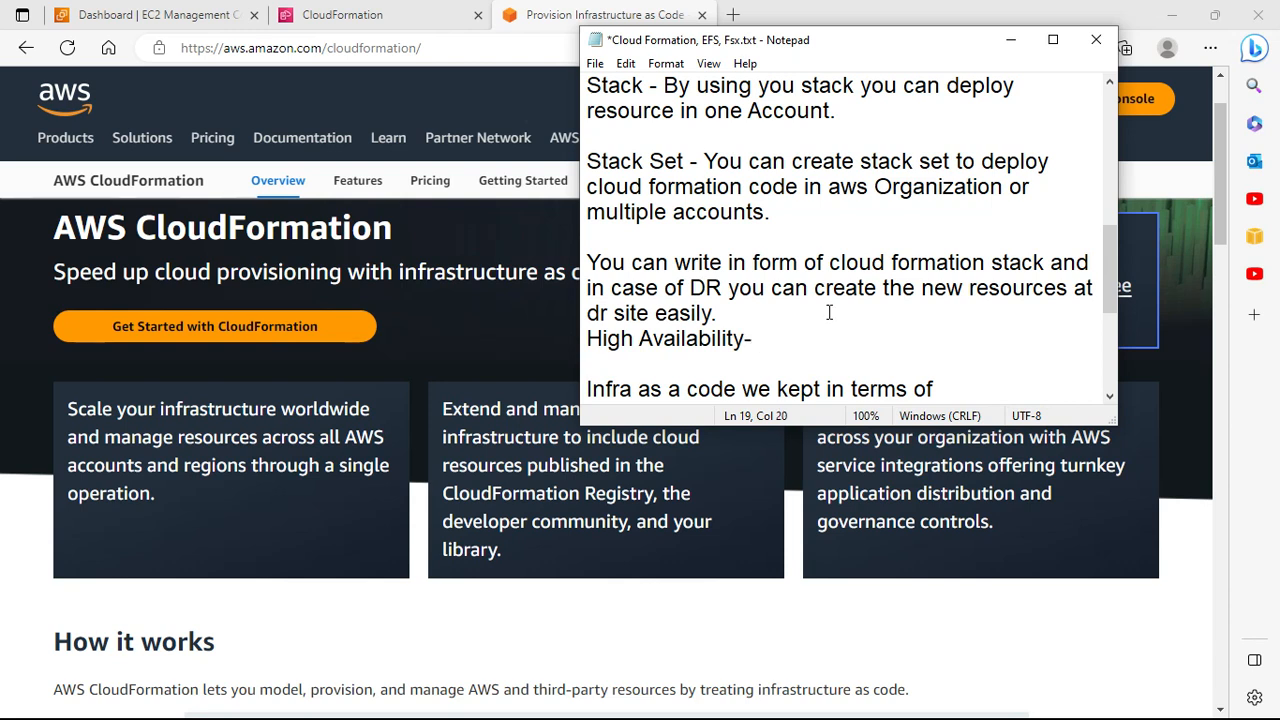
{"action": "key", "text": "Left"}
{"action": "scroll", "coordinate": [950, 300], "scroll_direction": "down", "scroll_amount": 2}
Step: Correct 'Formatoion' to 'Formation' in the Cloud Formation / Terraform good-practice line, then add blank lines
{"action": "left_click", "coordinate": [1043, 314]}
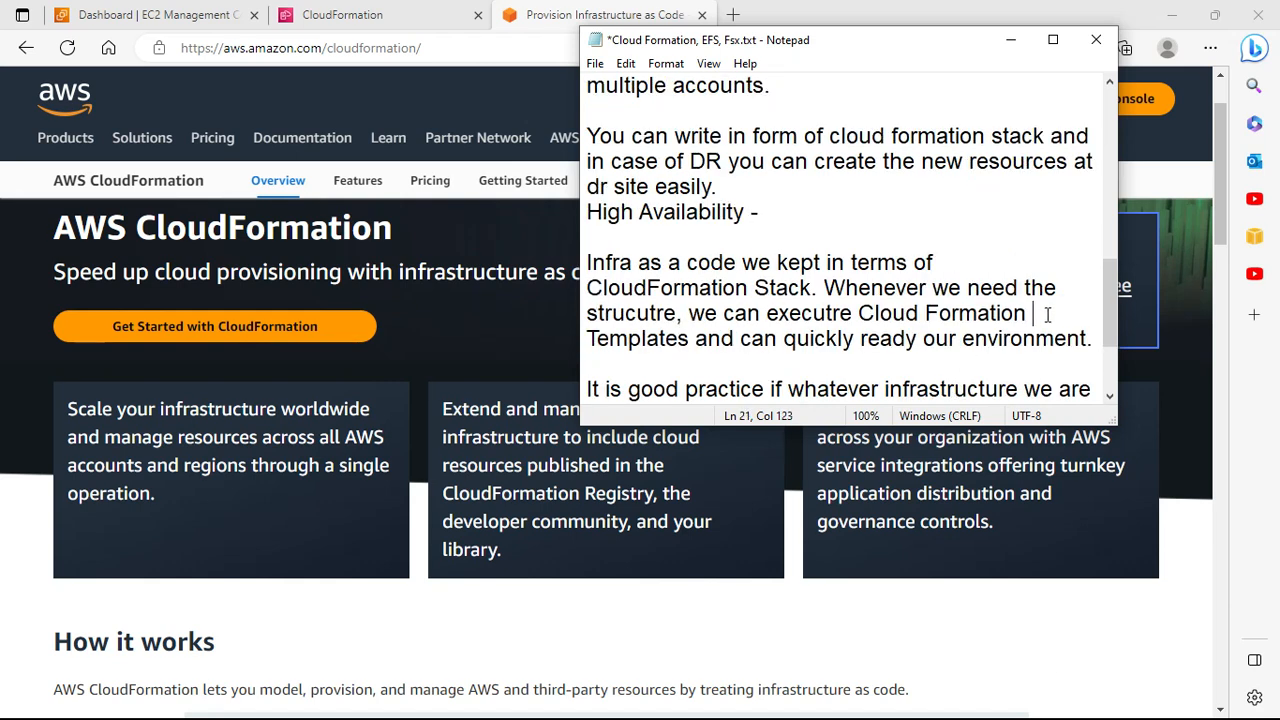
{"action": "key", "text": "Down"}
{"action": "key", "text": "Down"}
{"action": "key", "text": "Down"}
{"action": "key", "text": "Down"}
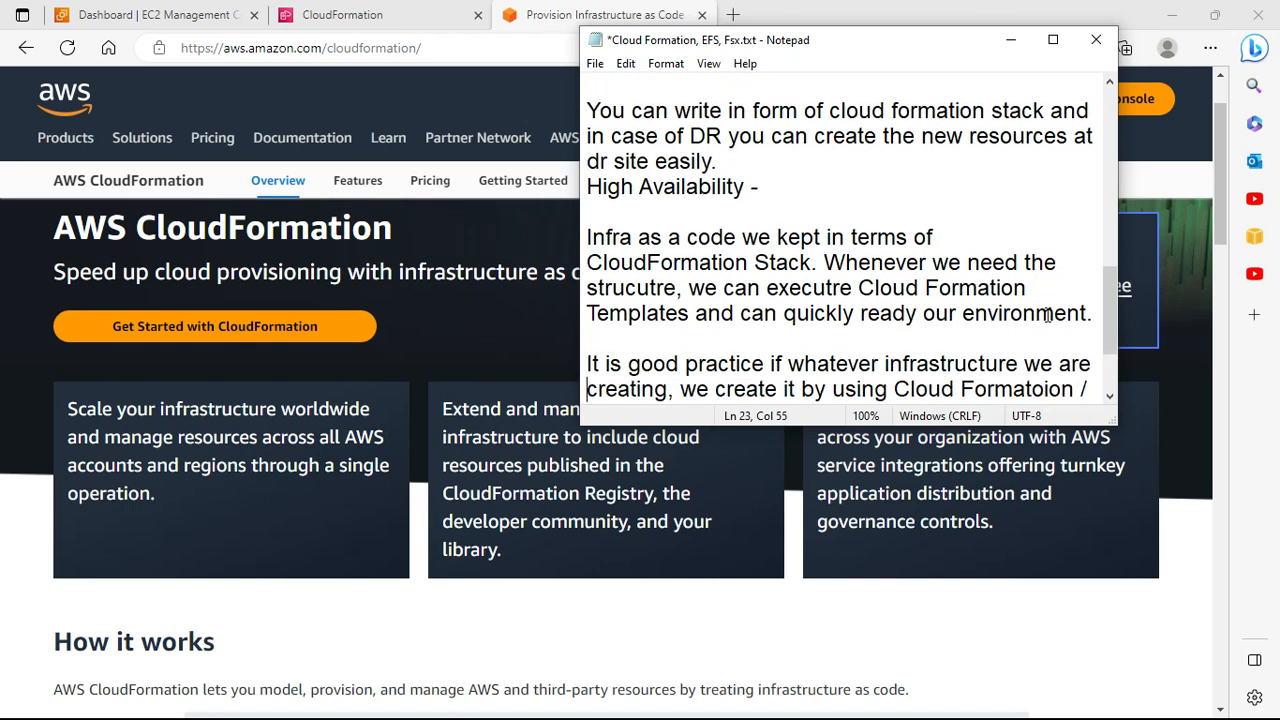
{"action": "scroll", "coordinate": [1047, 314], "scroll_direction": "down", "scroll_amount": 1}
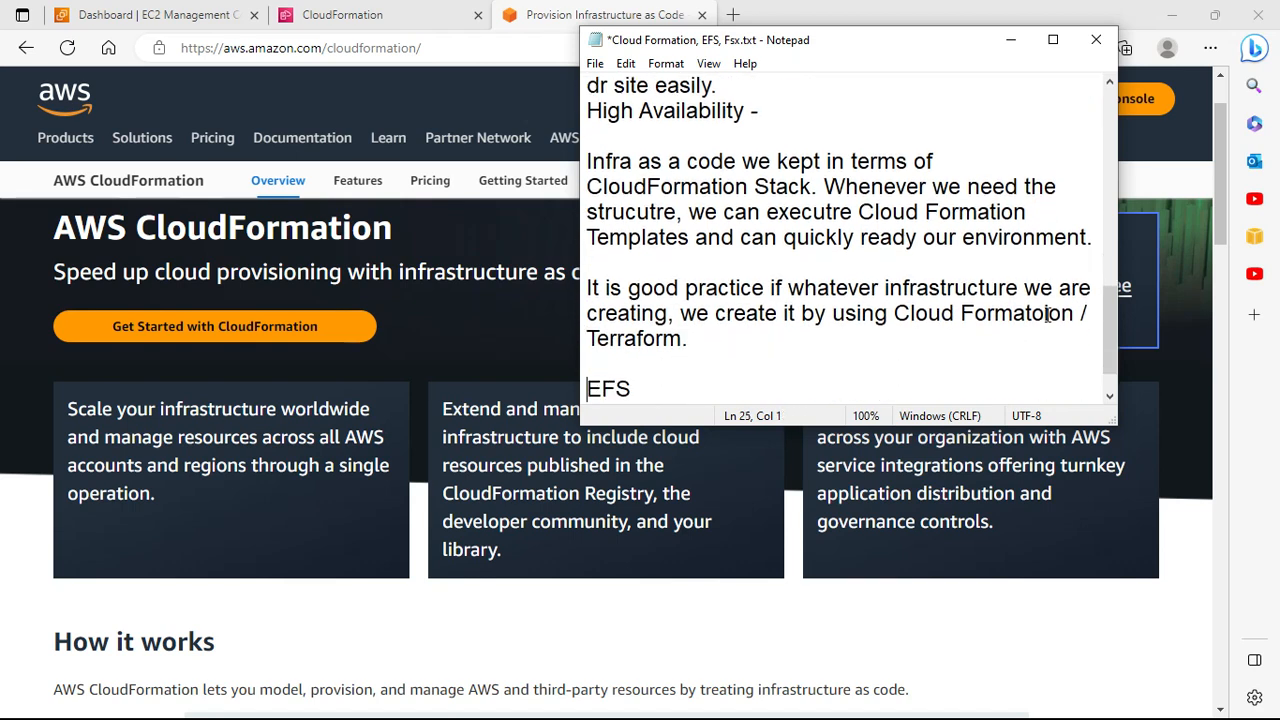
{"action": "key", "text": "Up"}
{"action": "key", "text": "ctrl+Right"}
{"action": "key", "text": "ctrl+Right"}
{"action": "key", "text": "ctrl+Right"}
{"action": "key", "text": "ctrl+Right"}
{"action": "key", "text": "ctrl+Right"}
{"action": "key", "text": "ctrl+Right"}
{"action": "key", "text": "ctrl+Right"}
{"action": "key", "text": "ctrl+Right"}
{"action": "key", "text": "Down"}
{"action": "key", "text": "Down"}
{"action": "key", "text": "Left"}
{"action": "key", "text": "Left"}
{"action": "key", "text": "Left"}
{"action": "key", "text": "ctrl+Right"}
{"action": "key", "text": "ctrl+Right"}
{"action": "key", "text": "ctrl+Right"}
{"action": "key", "text": "ctrl+Right"}
{"action": "left_click", "coordinate": [1047, 314]}
{"action": "key", "text": "BackSpace"}
{"action": "key", "text": "End"}
{"action": "key", "text": "Return"}
{"action": "key", "text": "Return"}
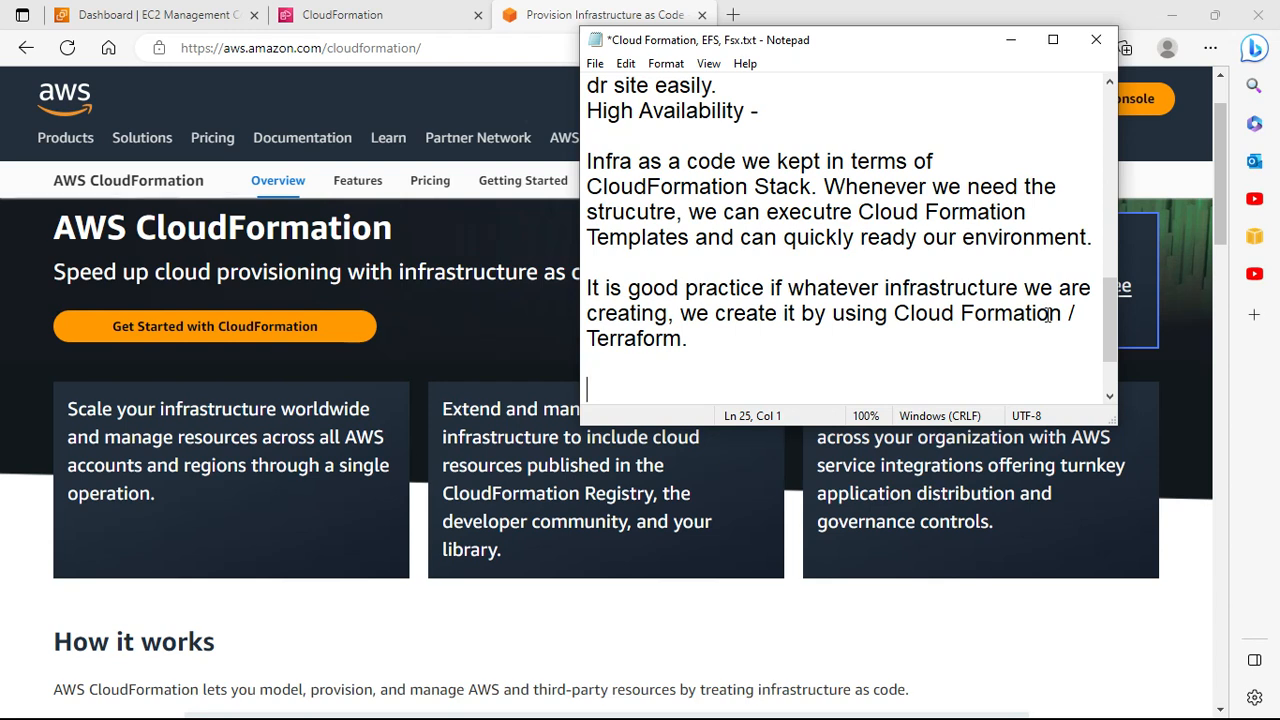
Step: Start the Notepad note with 'We need to create Stack or Stack set'
{"action": "scroll", "coordinate": [1047, 315], "scroll_direction": "down", "scroll_amount": 1}
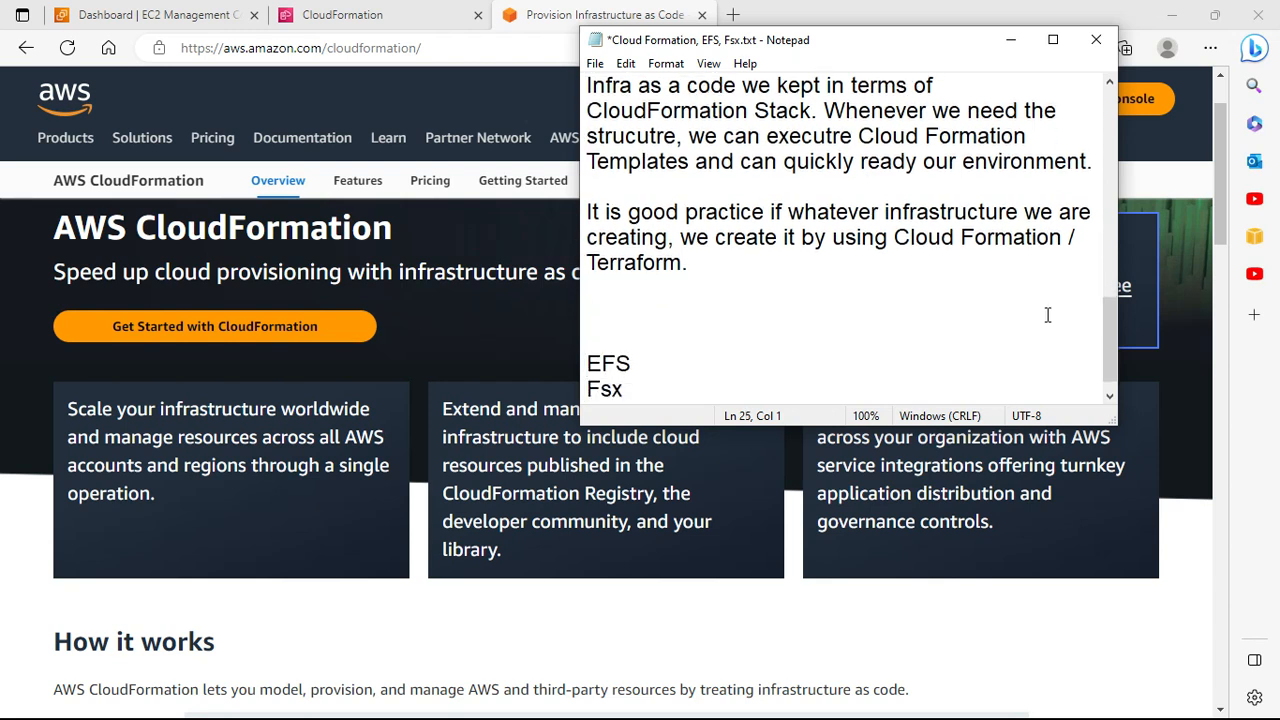
{"action": "type", "text": "We need"}
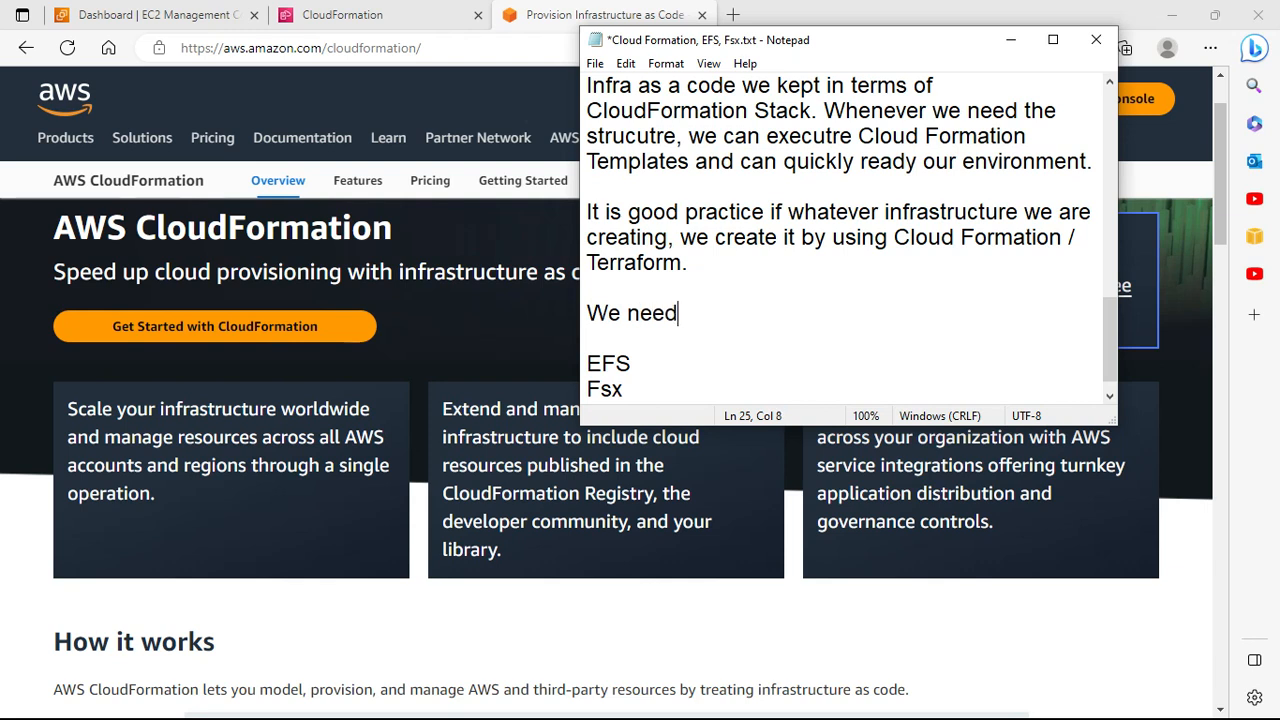
{"action": "type", "text": " to create St"}
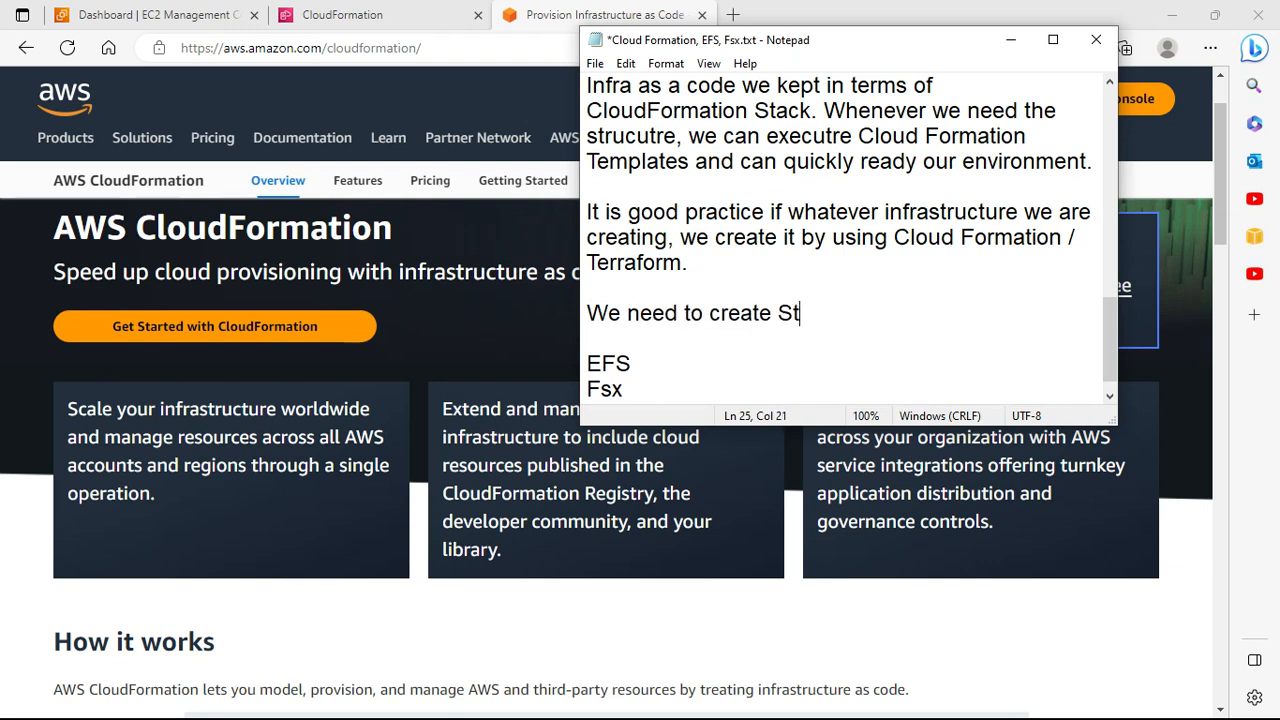
{"action": "type", "text": "ack or sta"}
{"action": "key", "text": "BackSpace"}
{"action": "key", "text": "BackSpace"}
{"action": "key", "text": "BackSpace"}
{"action": "key", "text": "BackSpace"}
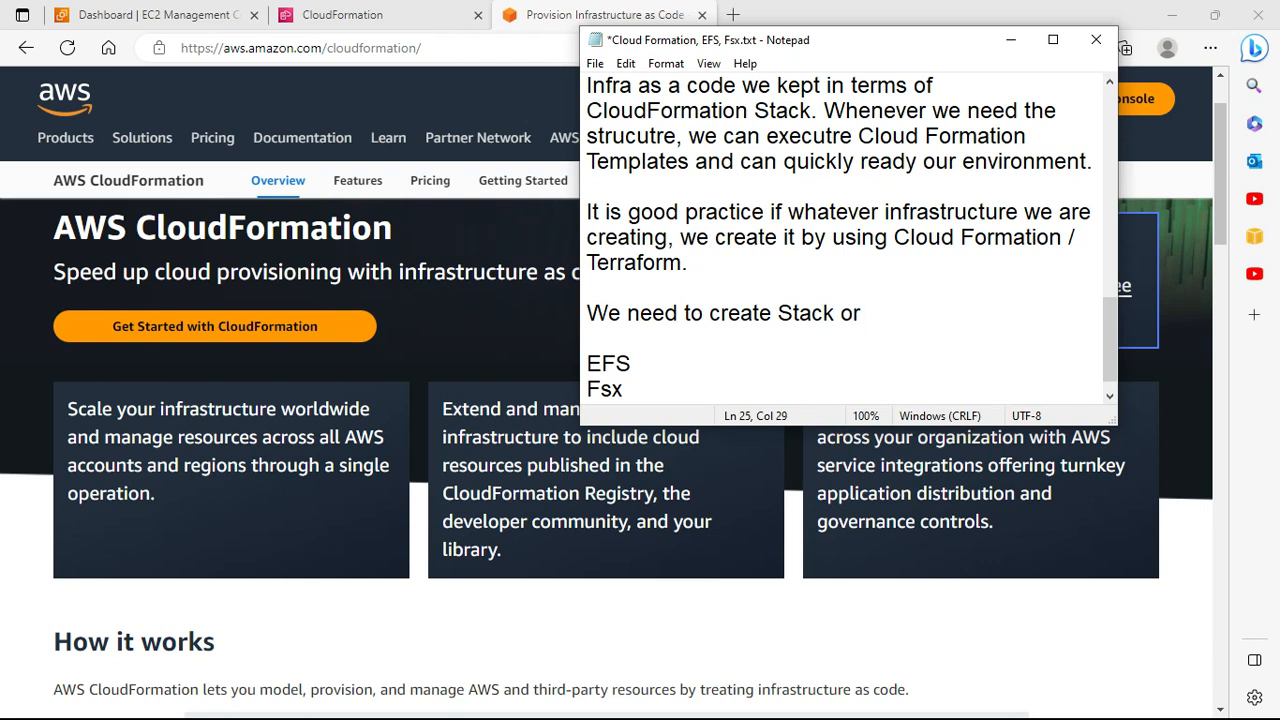
{"action": "type", "text": "Stack set"}
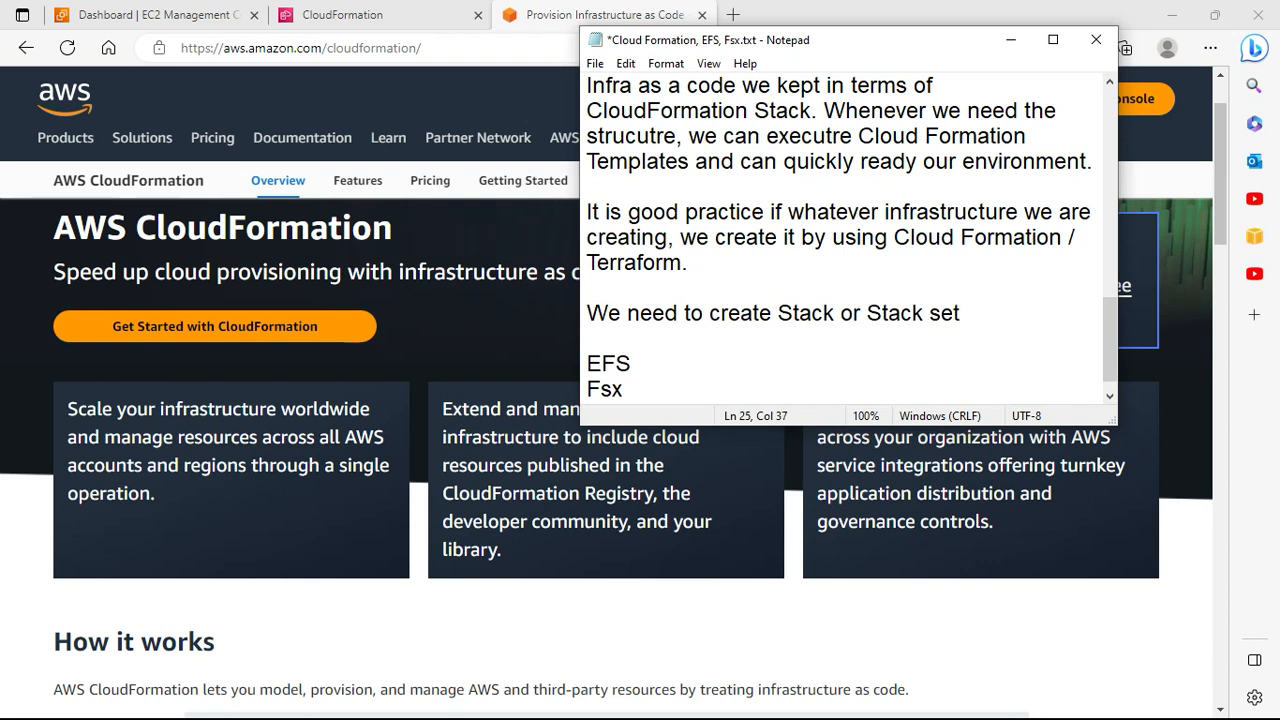
{"action": "key", "text": "BackSpace"}
{"action": "type", "text": "."}
{"action": "key", "text": "BackSpace"}
{"action": "key", "text": "BackSpace"}
Step: Finish the sentence: 'and then deploy cloud formation stack via uploading that from S3 bucket or from your system.'
{"action": "type", "text": "and then re"}
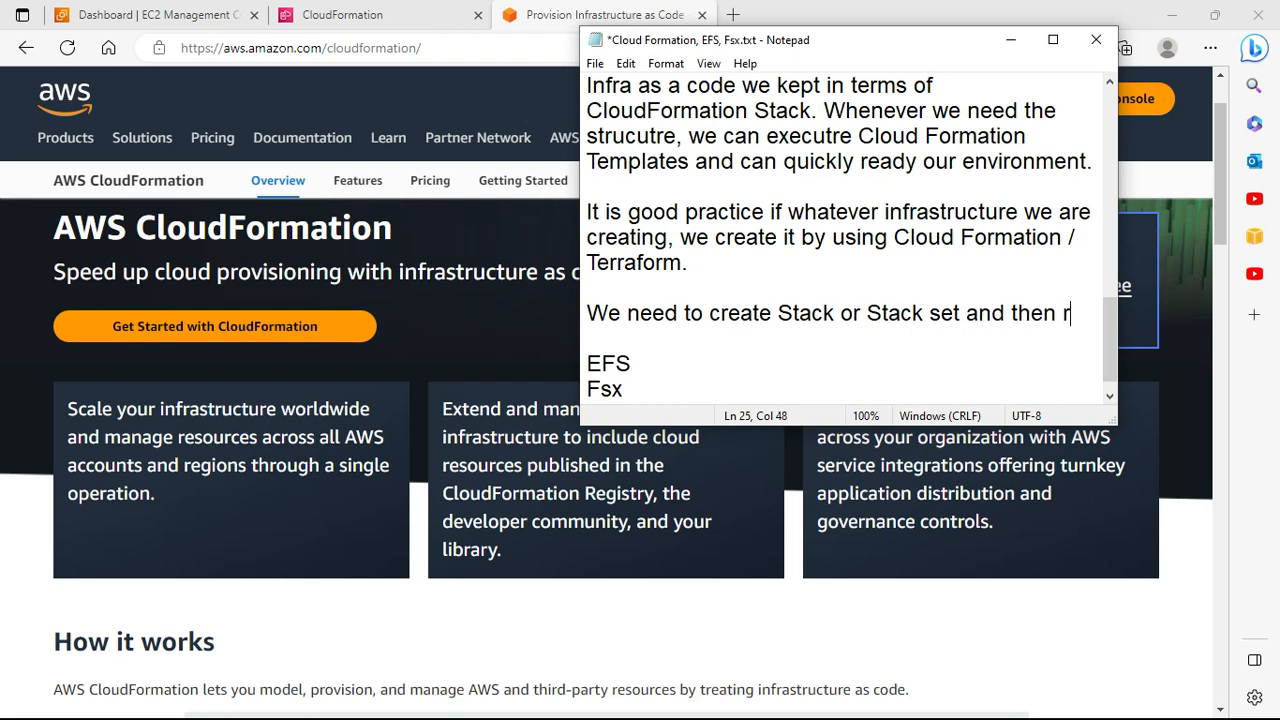
{"action": "key", "text": "BackSpace"}
{"action": "key", "text": "BackSpace"}
{"action": "type", "text": "deploy"}
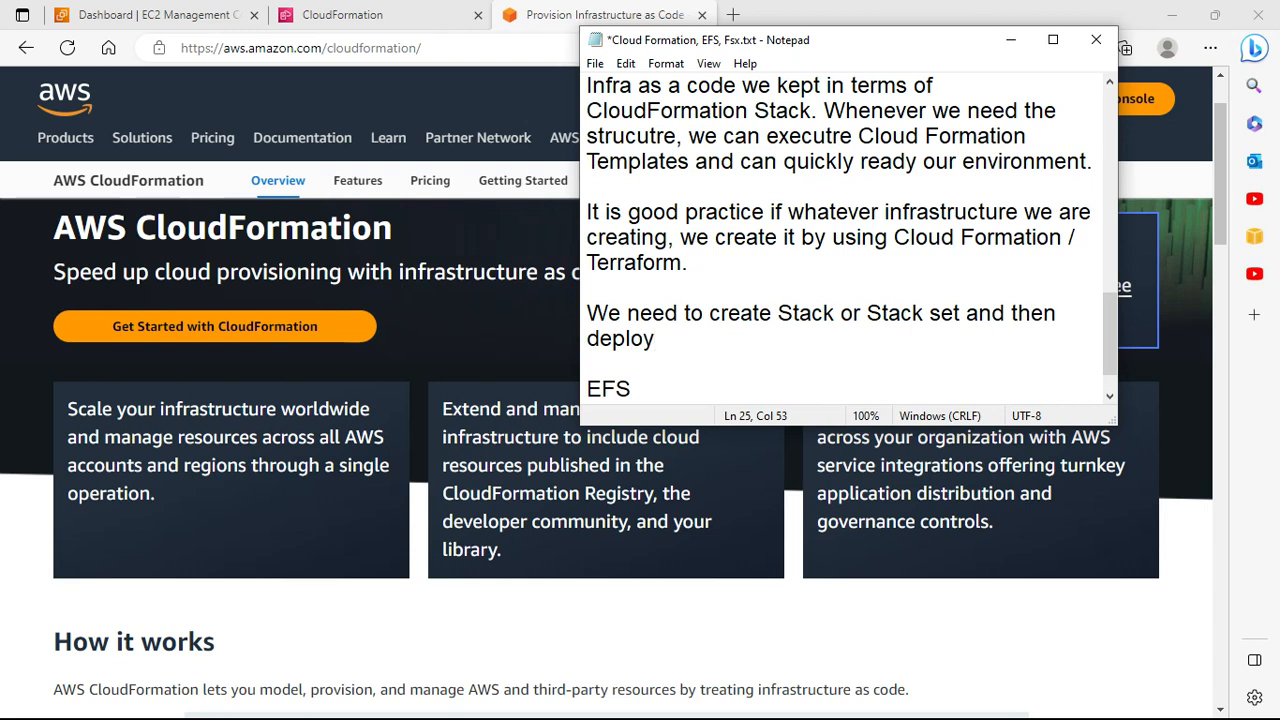
{"action": "type", "text": " cloud formation "}
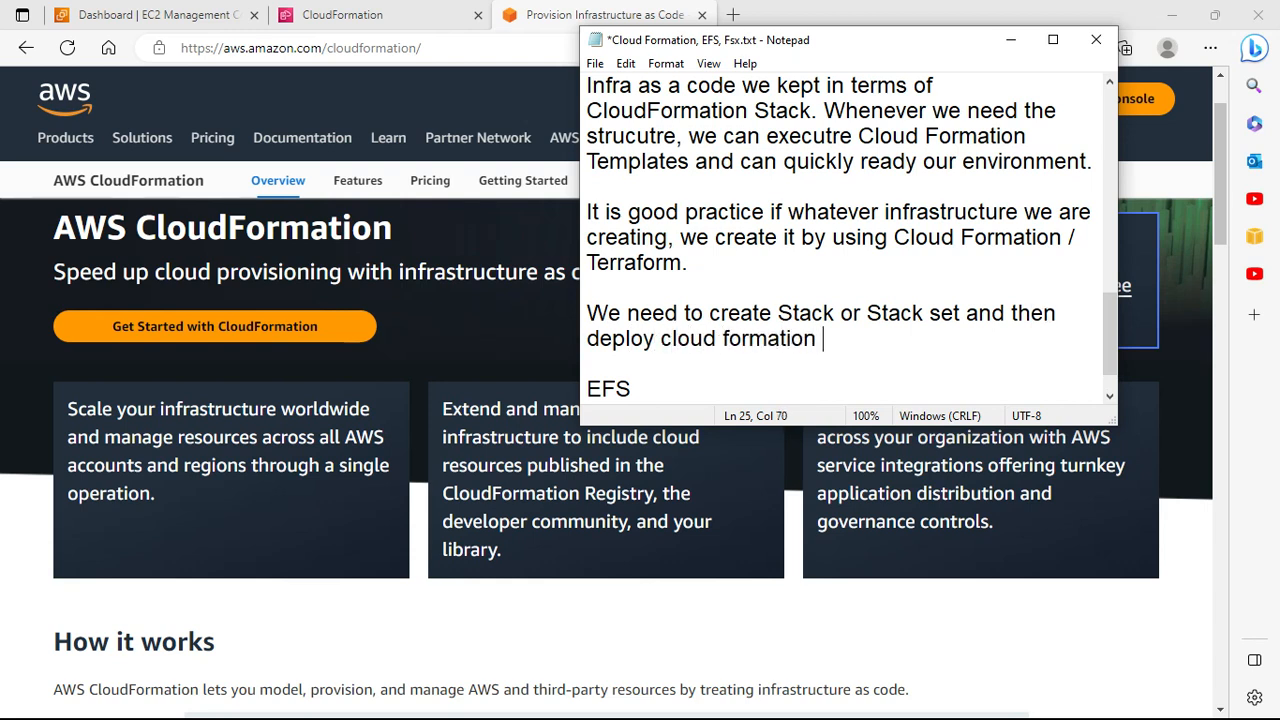
{"action": "type", "text": "stack"}
{"action": "key", "text": "BackSpace"}
{"action": "type", "text": "ck via"}
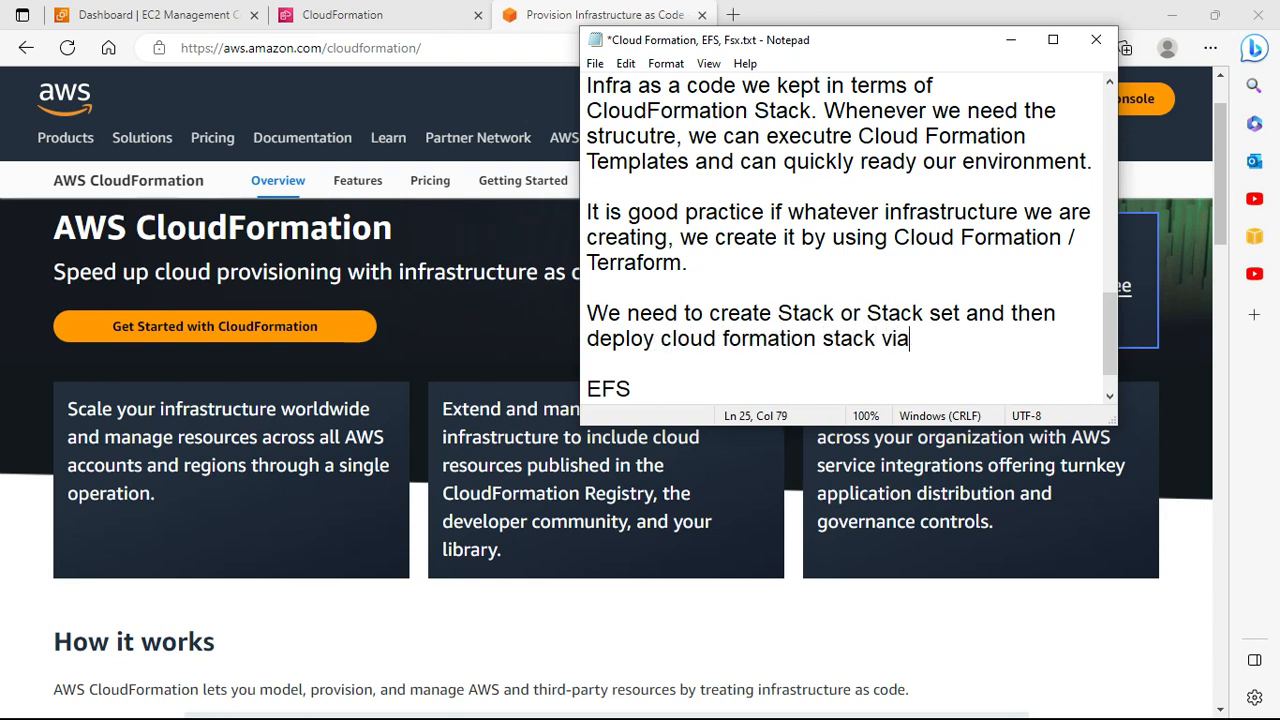
{"action": "type", "text": " upload"}
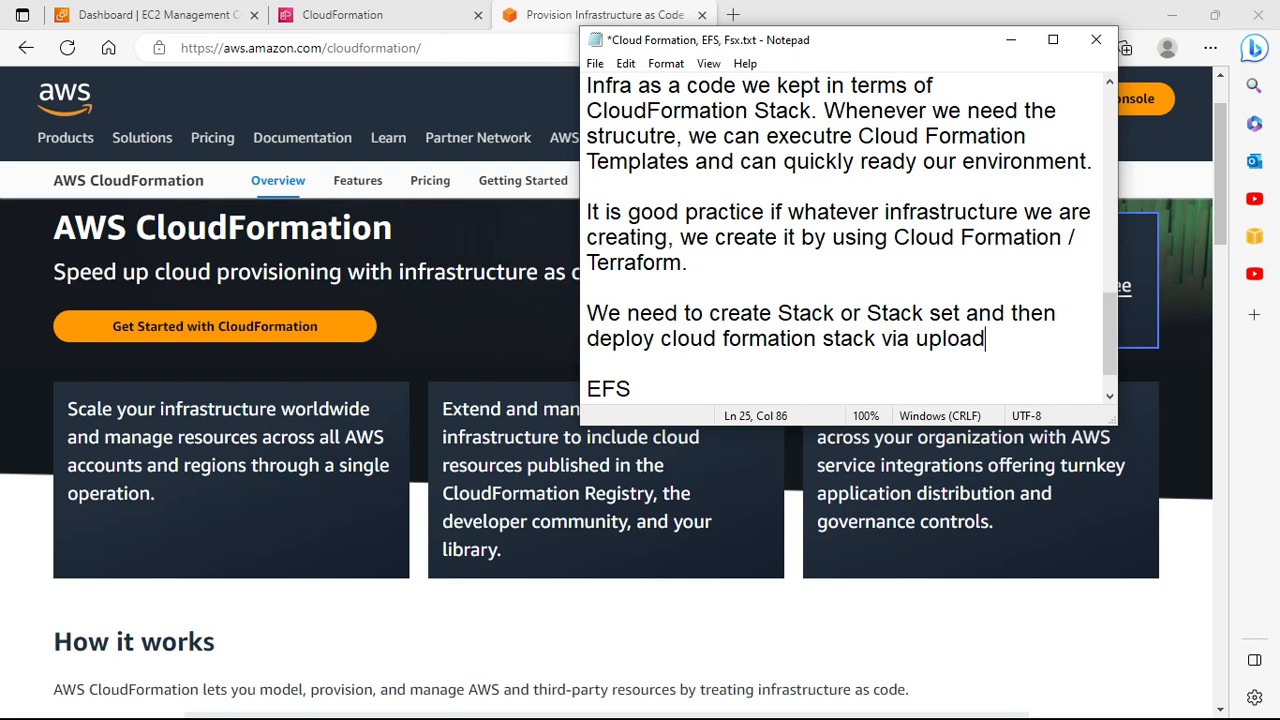
{"action": "type", "text": "ing that fr"}
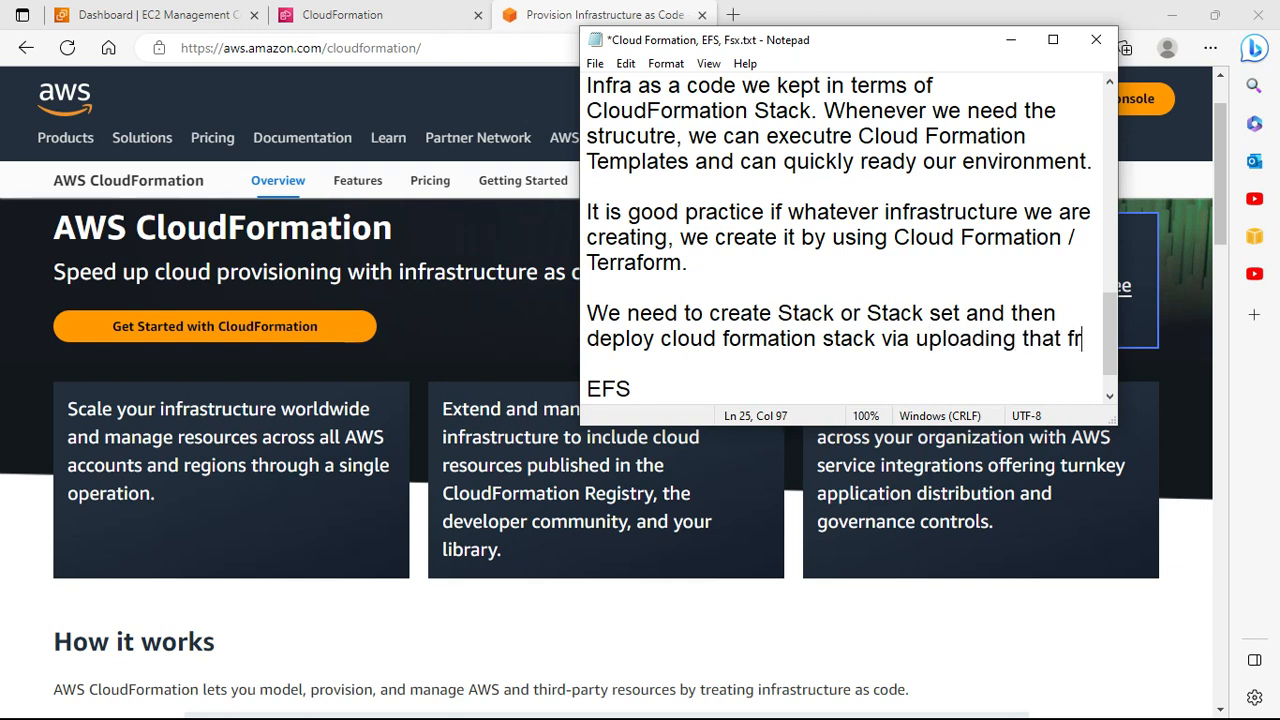
{"action": "type", "text": "om S3 bu"}
{"action": "key", "text": "BackSpace"}
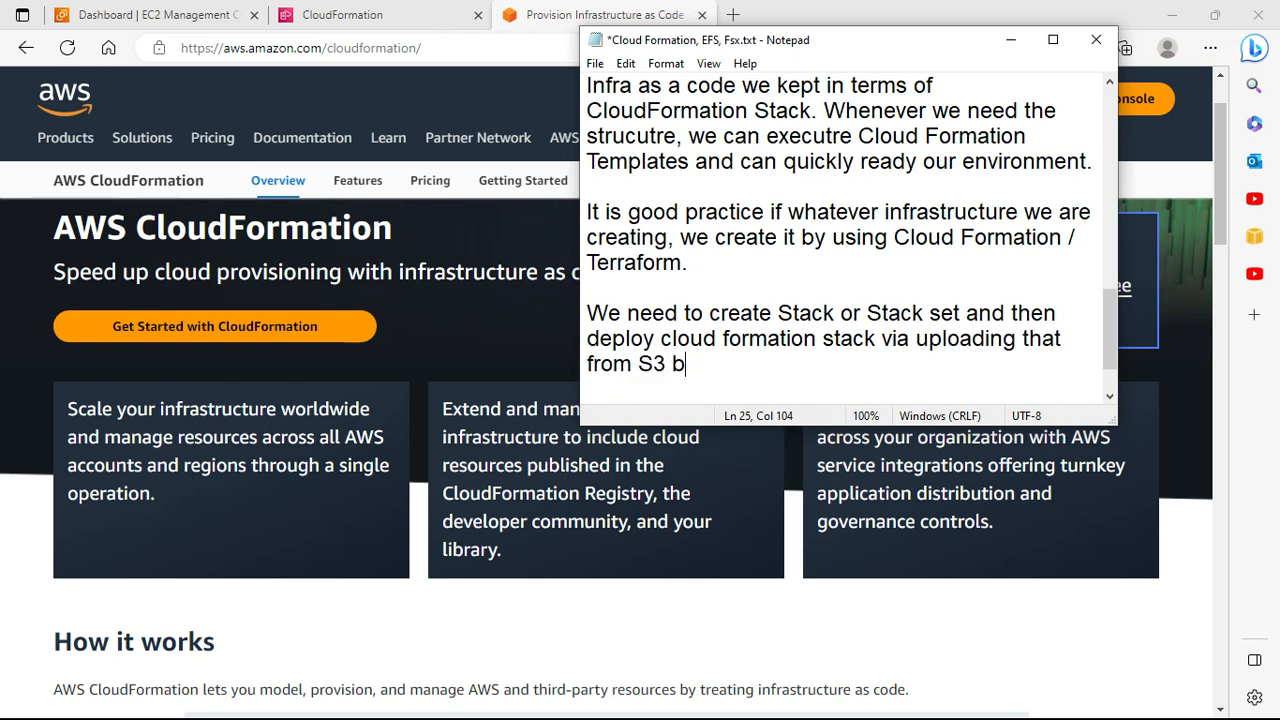
{"action": "type", "text": "ucket or yo"}
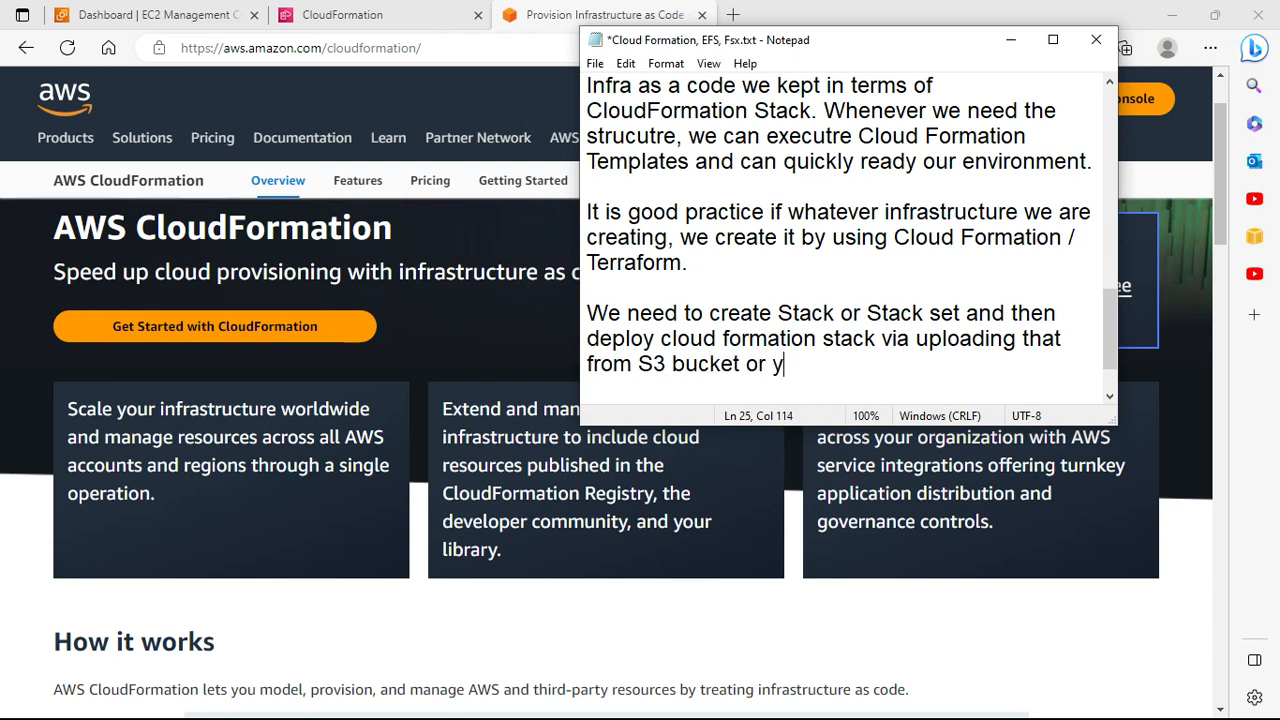
{"action": "key", "text": "BackSpace"}
{"action": "key", "text": "BackSpace"}
{"action": "type", "text": "from your system."}
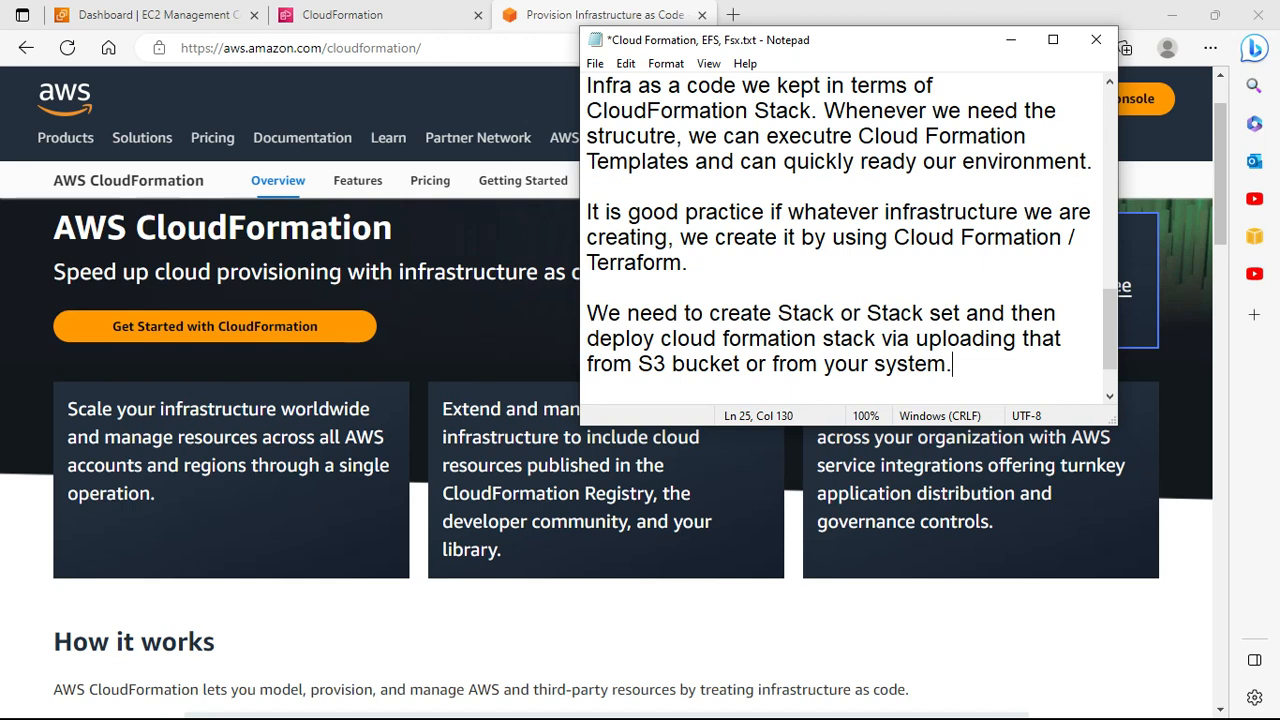
{"action": "scroll", "coordinate": [790, 318], "scroll_direction": "up", "scroll_amount": 5}
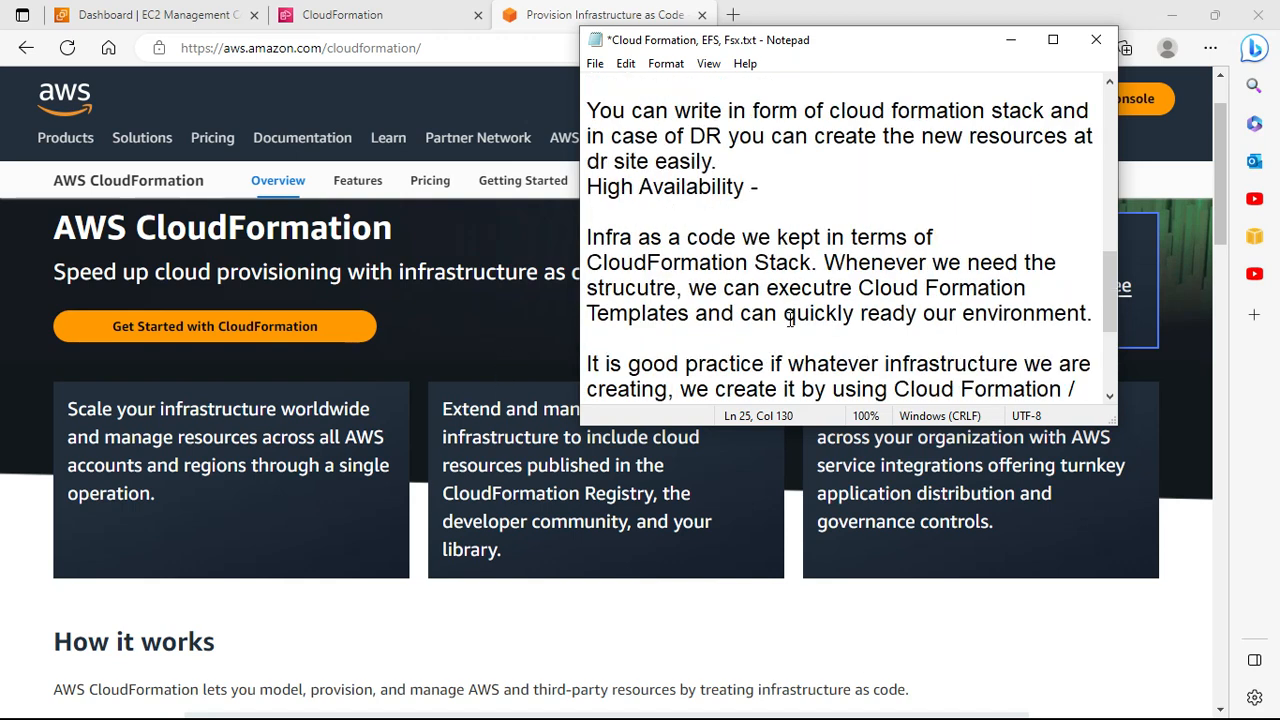
{"action": "scroll", "coordinate": [790, 318], "scroll_direction": "up", "scroll_amount": 1}
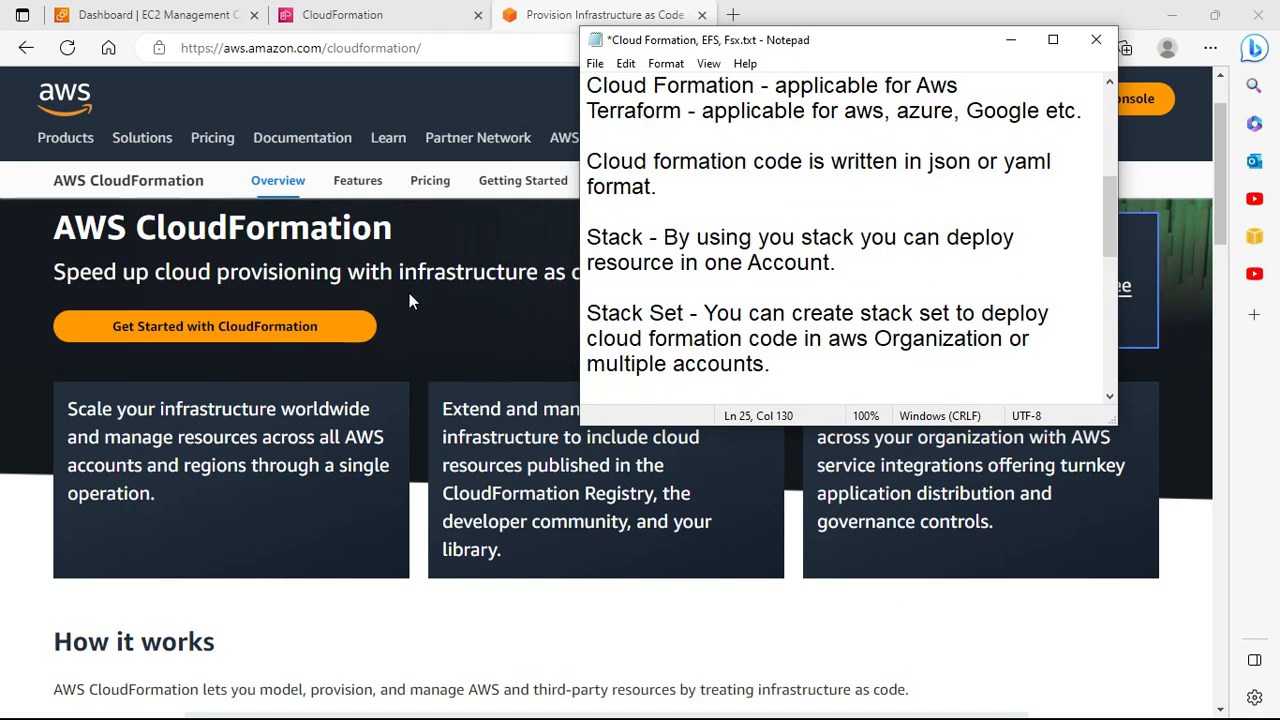
Step: Search the console for 'cloud formation' from the EC2 dashboard, then go to the CloudFormation tab
{"action": "left_click", "coordinate": [150, 15]}
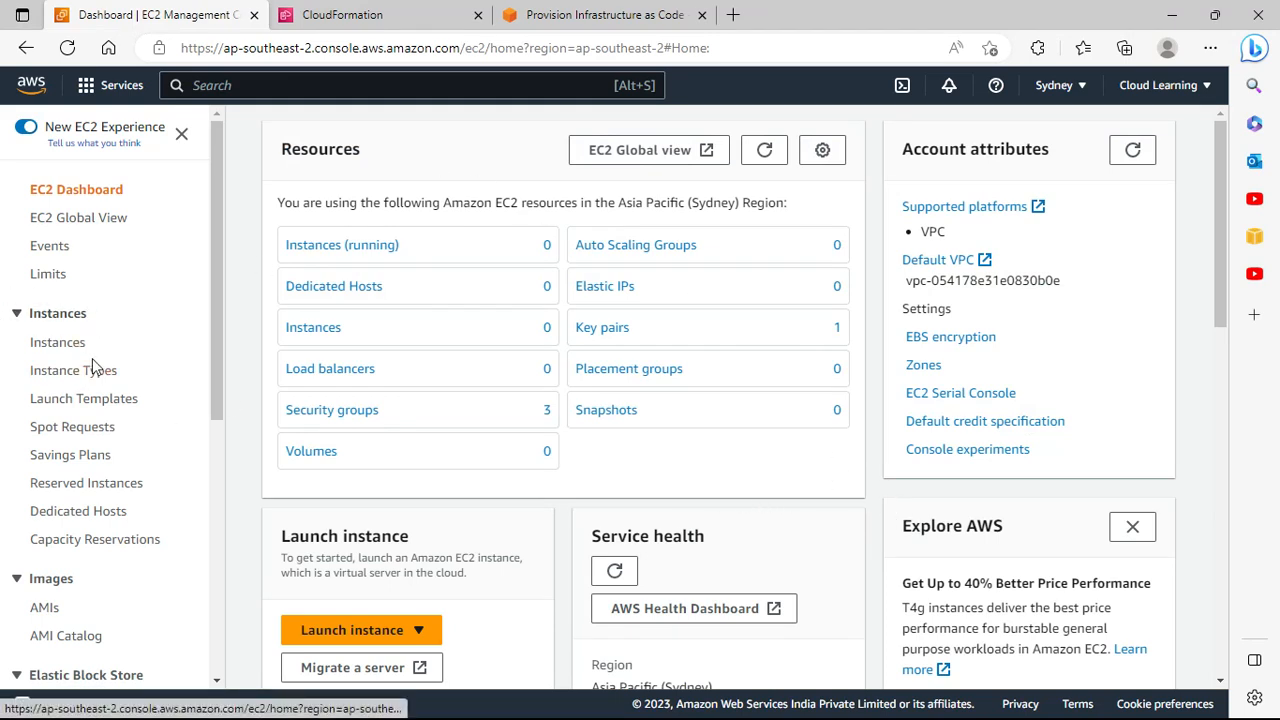
{"action": "left_click", "coordinate": [253, 85]}
{"action": "type", "text": "cloud fomra"}
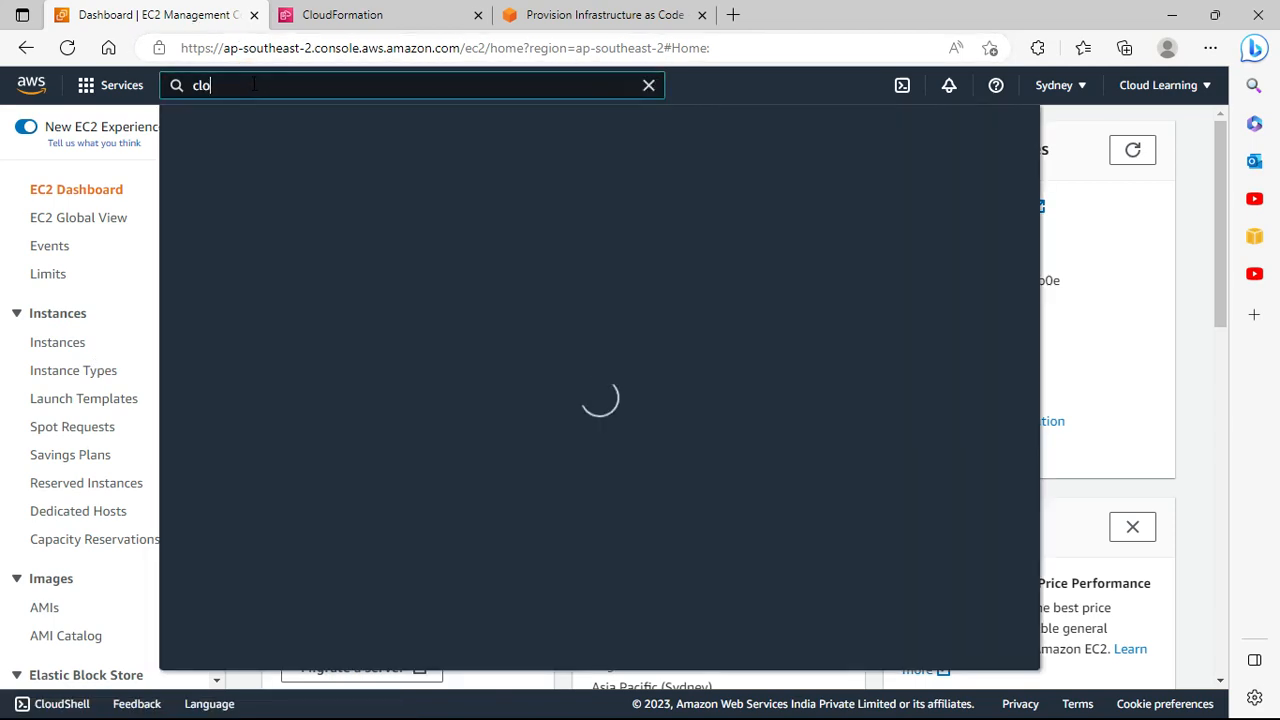
{"action": "key", "text": "BackSpace"}
{"action": "key", "text": "BackSpace"}
{"action": "key", "text": "BackSpace"}
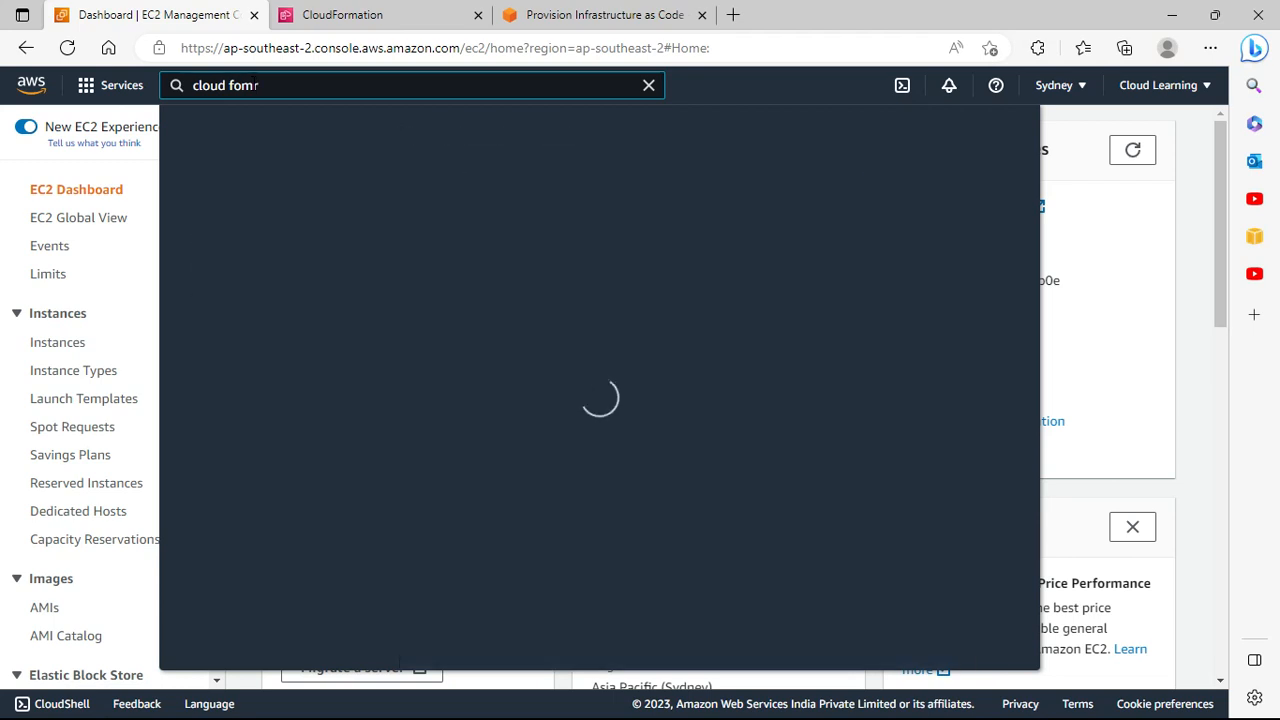
{"action": "type", "text": "rmation"}
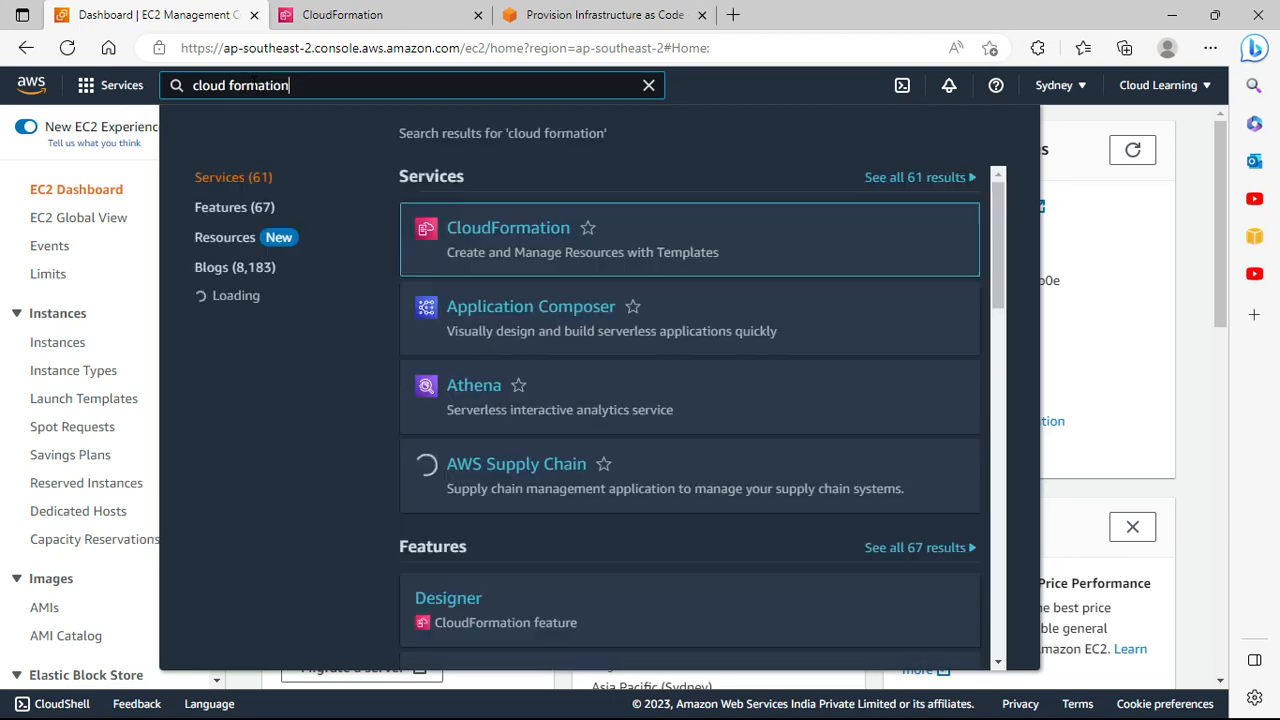
{"action": "left_click", "coordinate": [357, 14]}
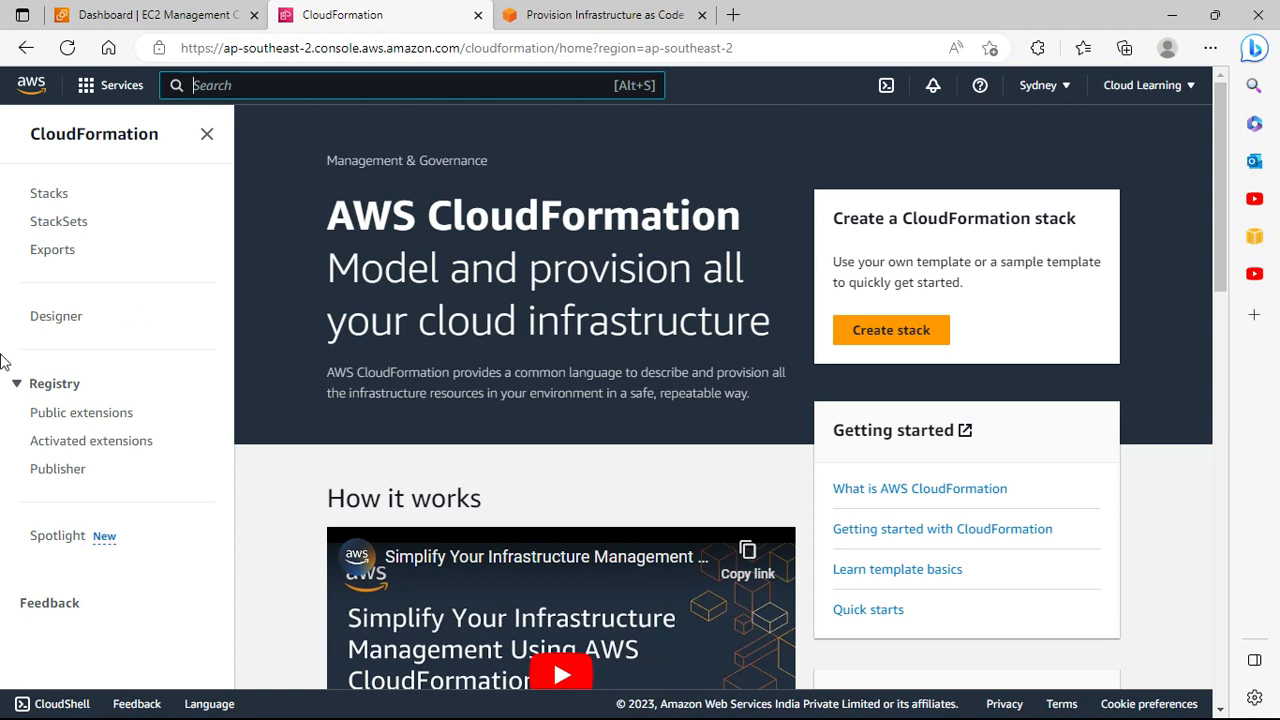
Step: Change the console region to US East (N. Virginia) us-east-1
{"action": "left_click", "coordinate": [1069, 93]}
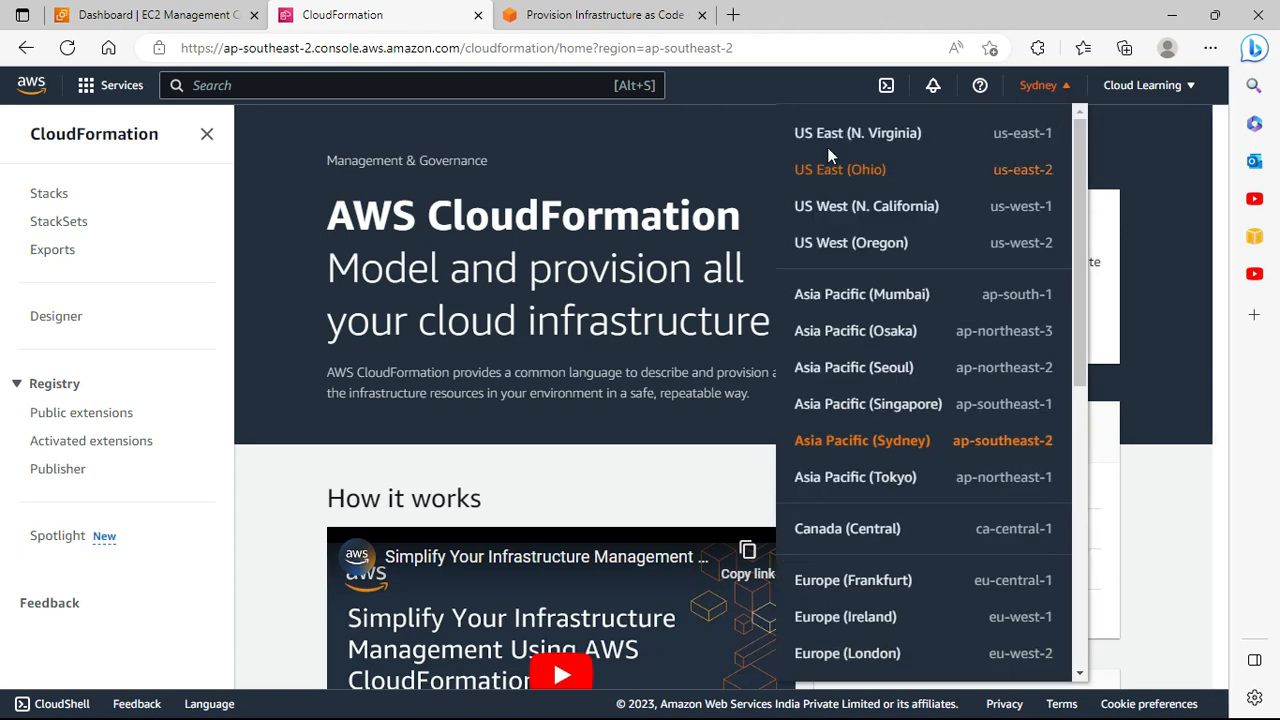
{"action": "left_click", "coordinate": [877, 143]}
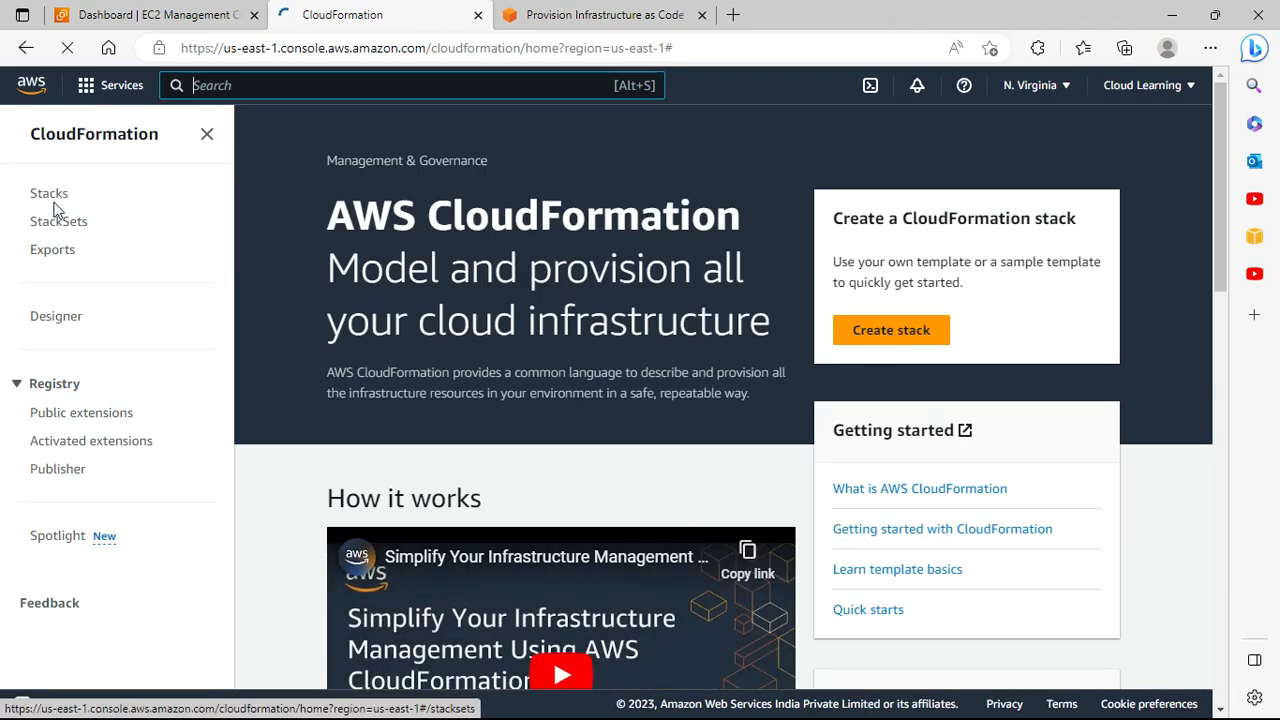
Step: Begin a new stack and pick 'Use a sample template' as the template source
{"action": "left_click", "coordinate": [921, 341]}
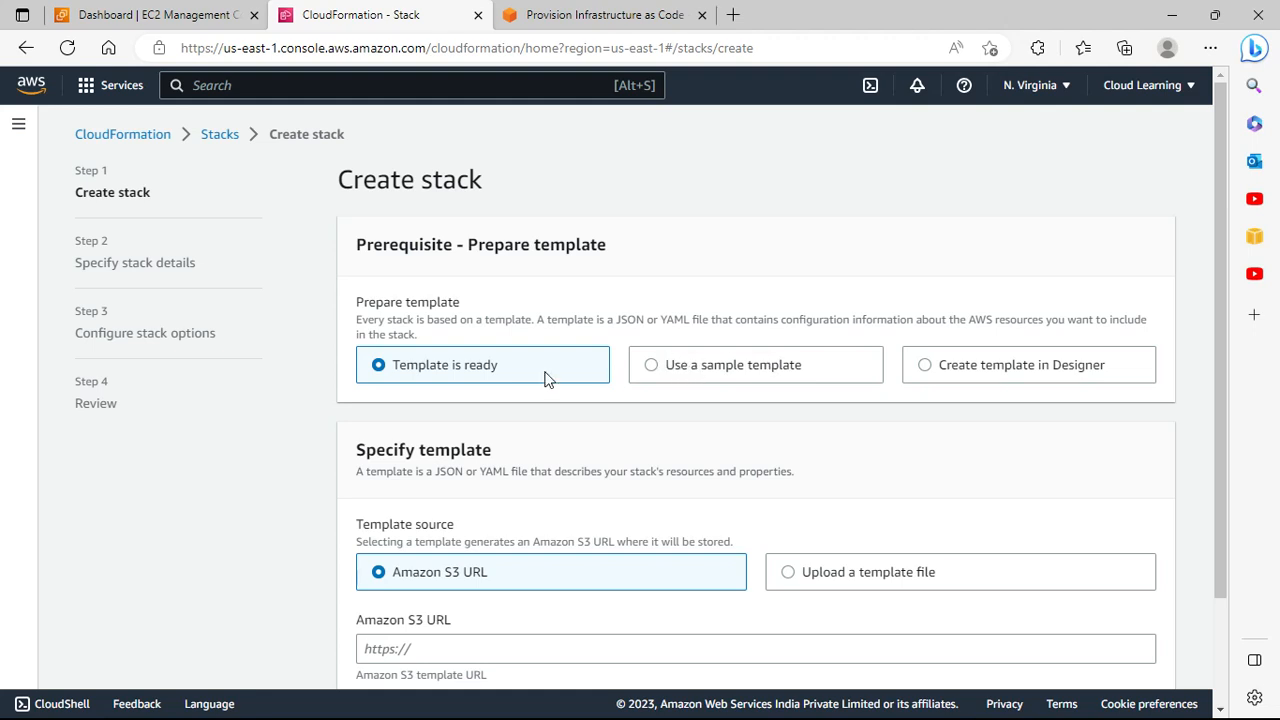
{"action": "scroll", "coordinate": [436, 372], "scroll_direction": "down", "scroll_amount": 2}
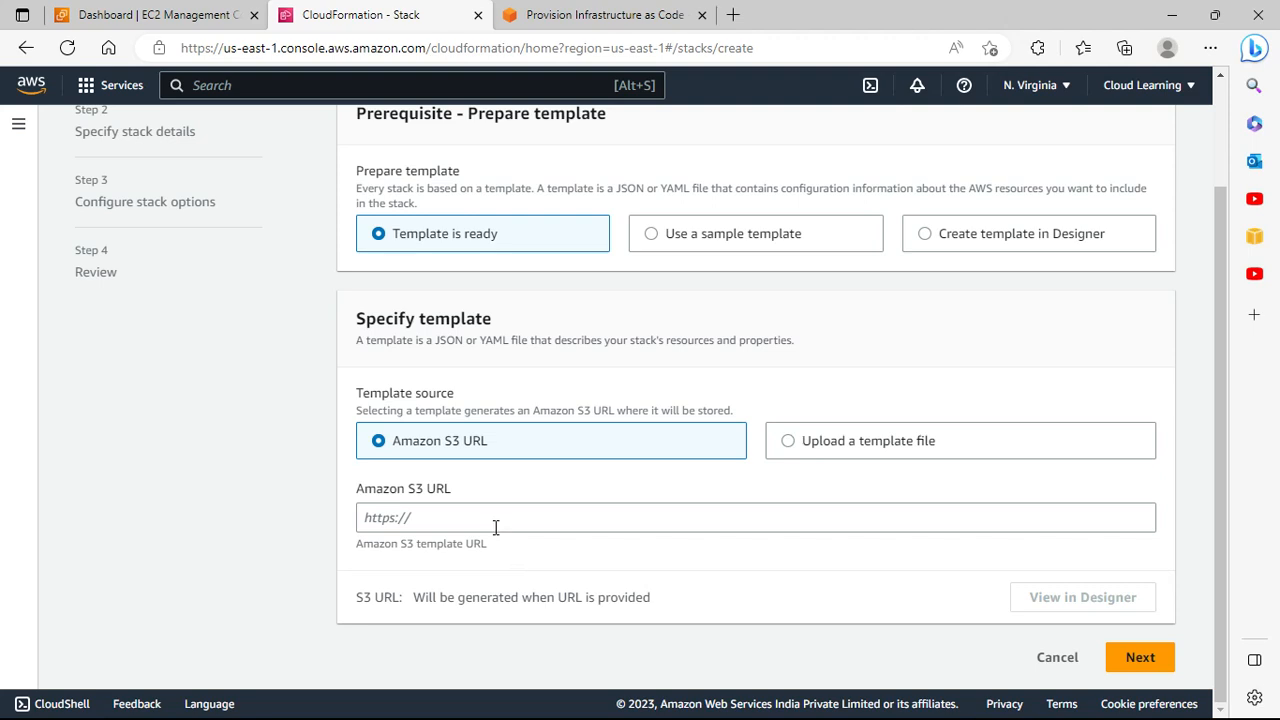
{"action": "left_click", "coordinate": [860, 450]}
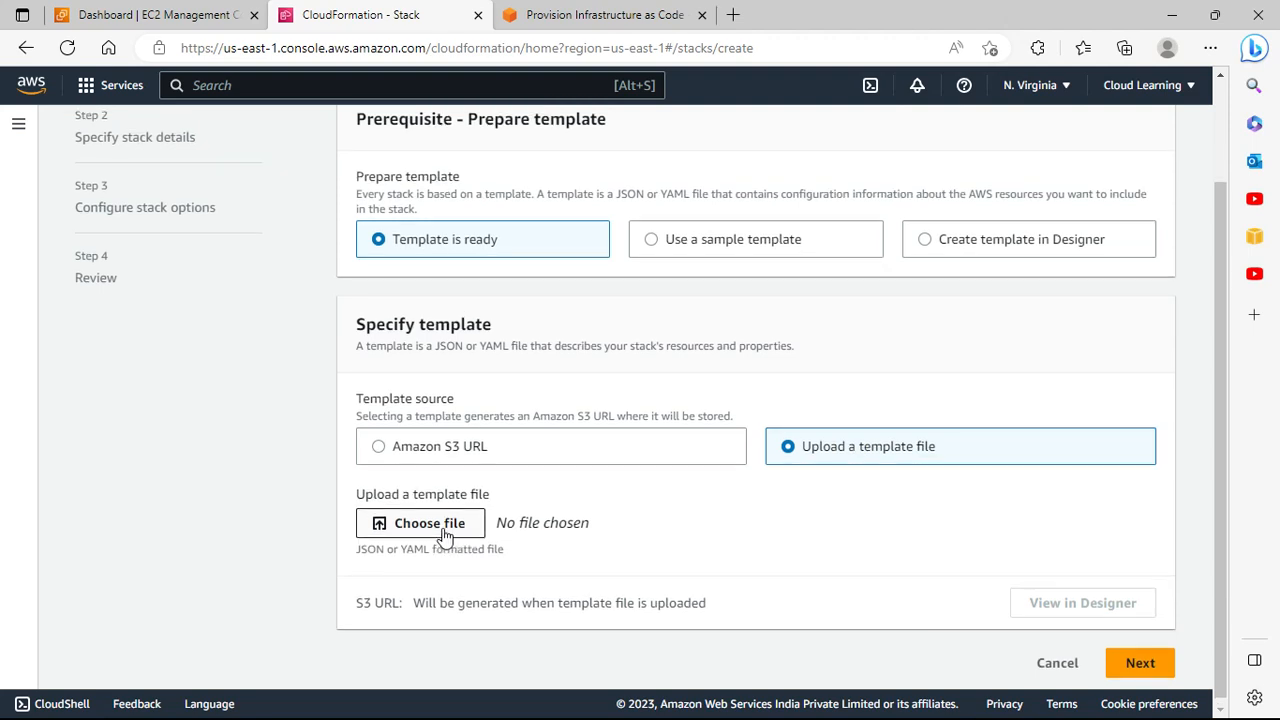
{"action": "scroll", "coordinate": [468, 455], "scroll_direction": "up", "scroll_amount": 2}
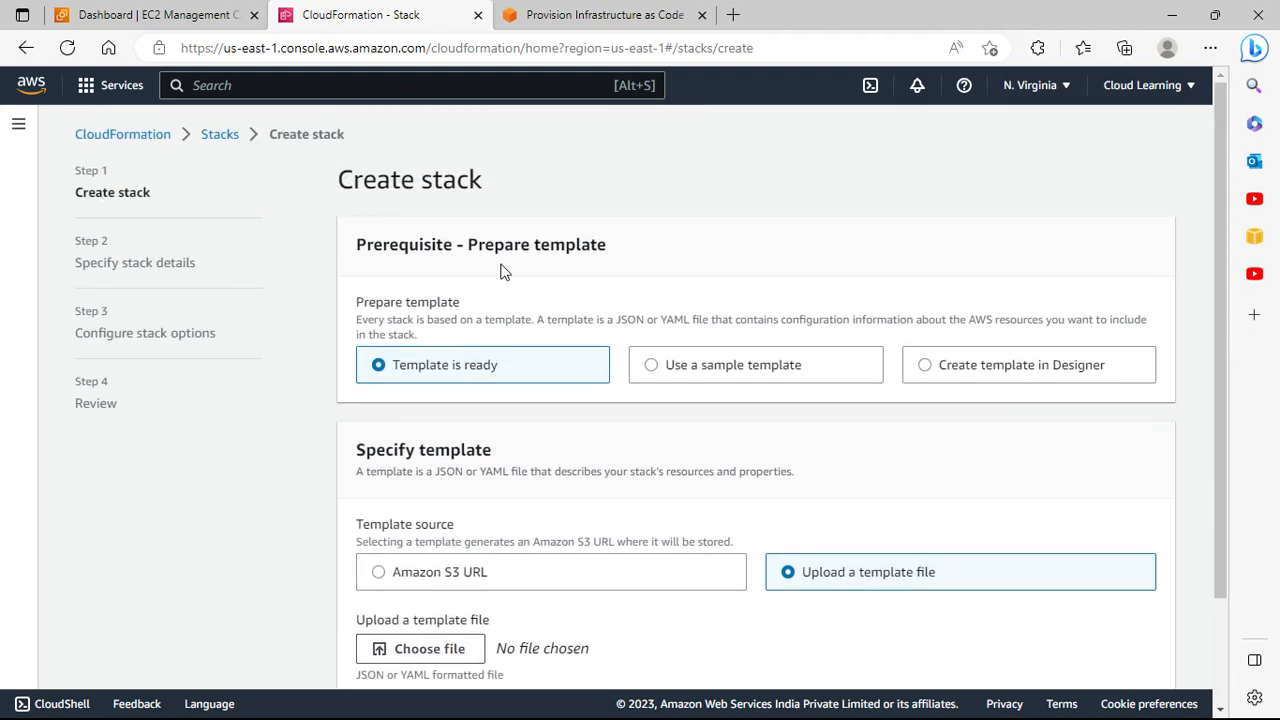
{"action": "left_click", "coordinate": [697, 374]}
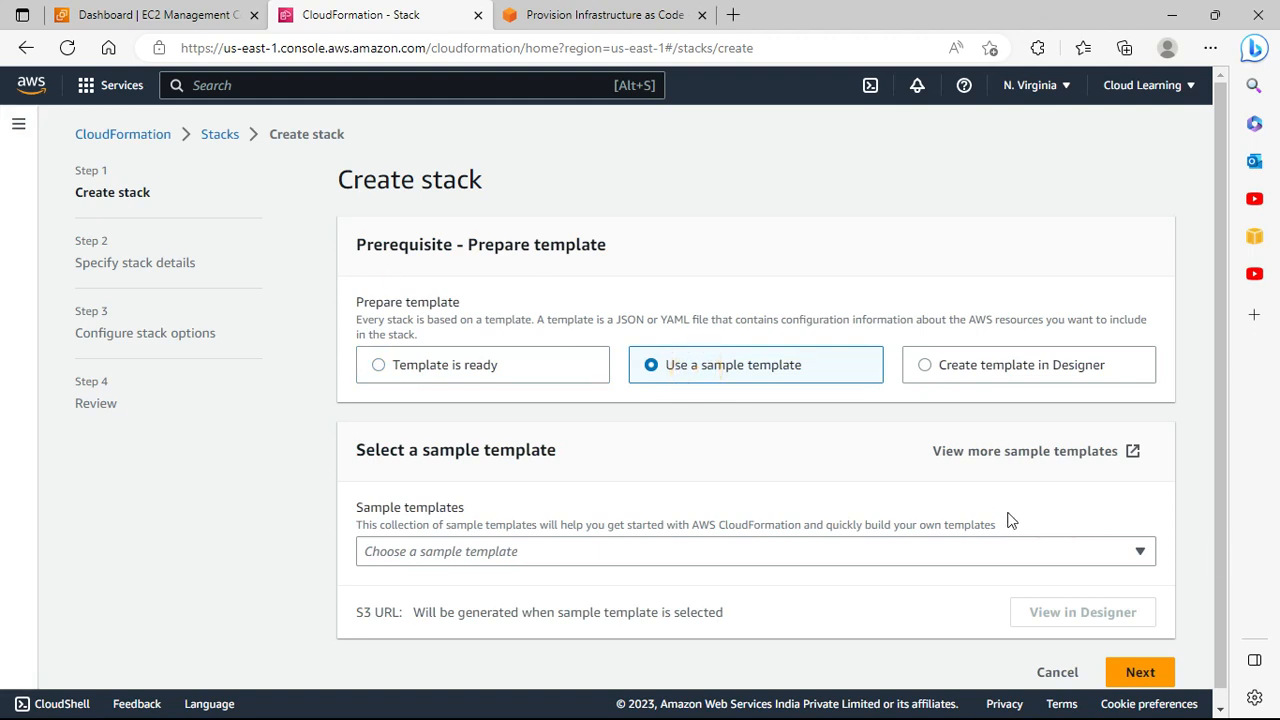
Step: Open the 'View more sample templates' link in a new browser tab
{"action": "right_click", "coordinate": [1014, 451]}
{"action": "left_click", "coordinate": [1042, 139]}
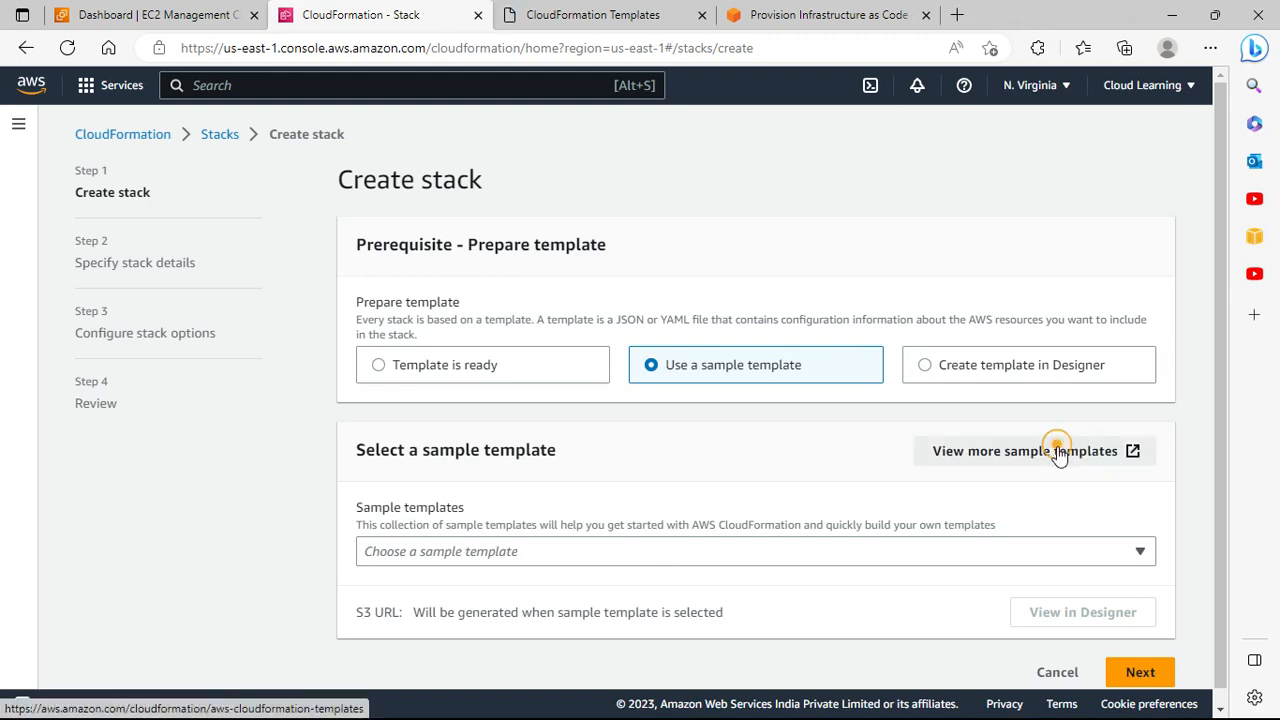
{"action": "left_click_drag", "start_coordinate": [1058, 455], "coordinate": [590, 18]}
{"action": "left_click", "coordinate": [590, 17]}
Step: Go to sample templates by AWS service and jump to the Amazon EC2 section
{"action": "scroll", "coordinate": [650, 250], "scroll_direction": "down", "scroll_amount": 1}
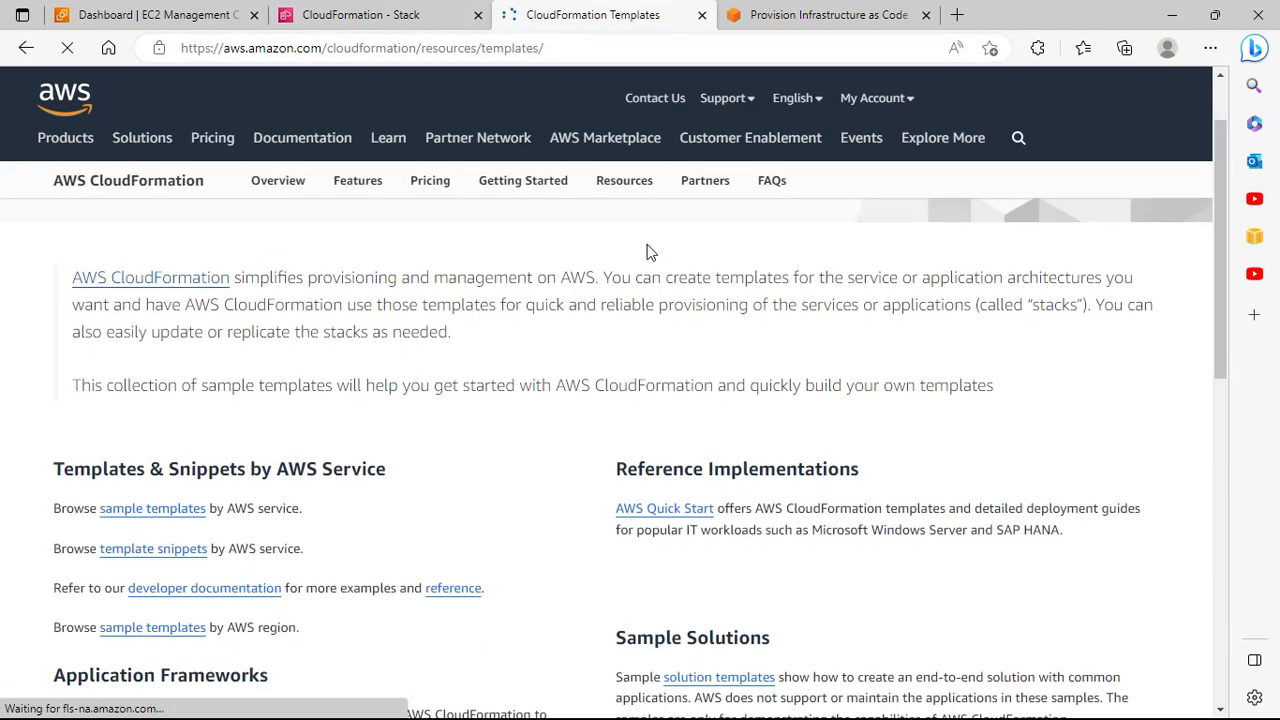
{"action": "scroll", "coordinate": [646, 250], "scroll_direction": "down", "scroll_amount": 2}
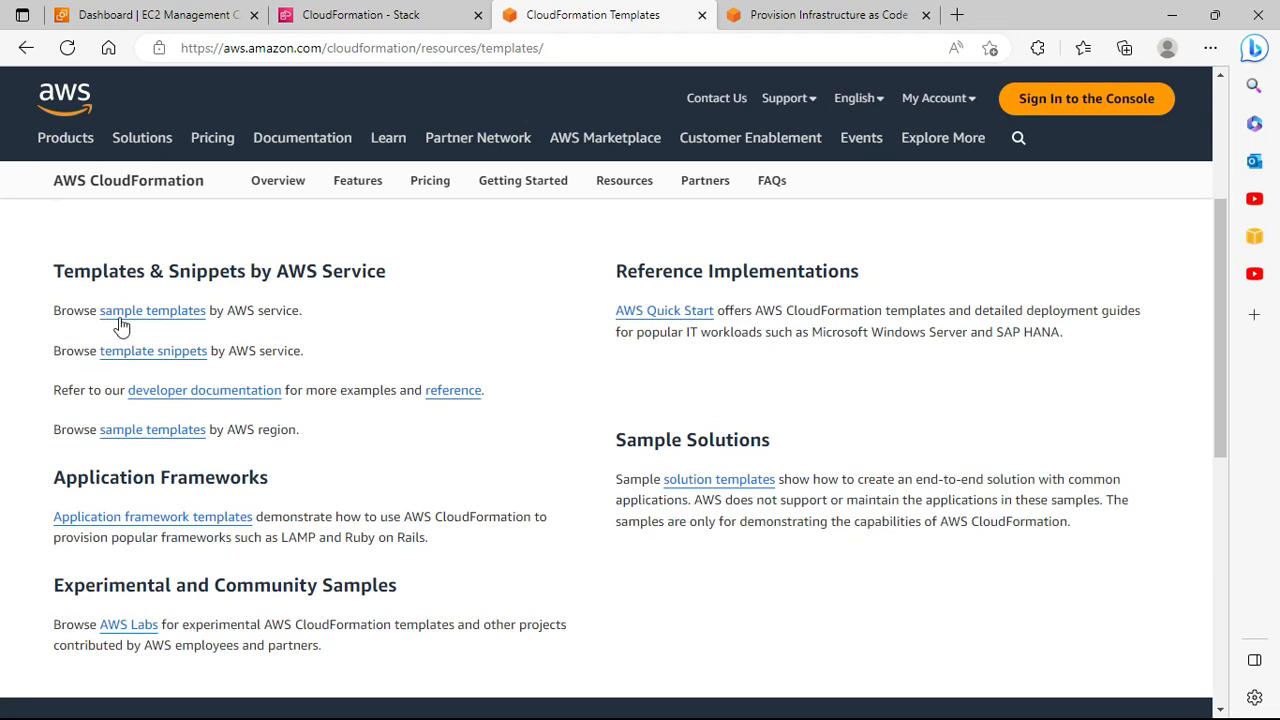
{"action": "scroll", "coordinate": [140, 322], "scroll_direction": "down", "scroll_amount": 3}
{"action": "scroll", "coordinate": [145, 322], "scroll_direction": "up", "scroll_amount": 3}
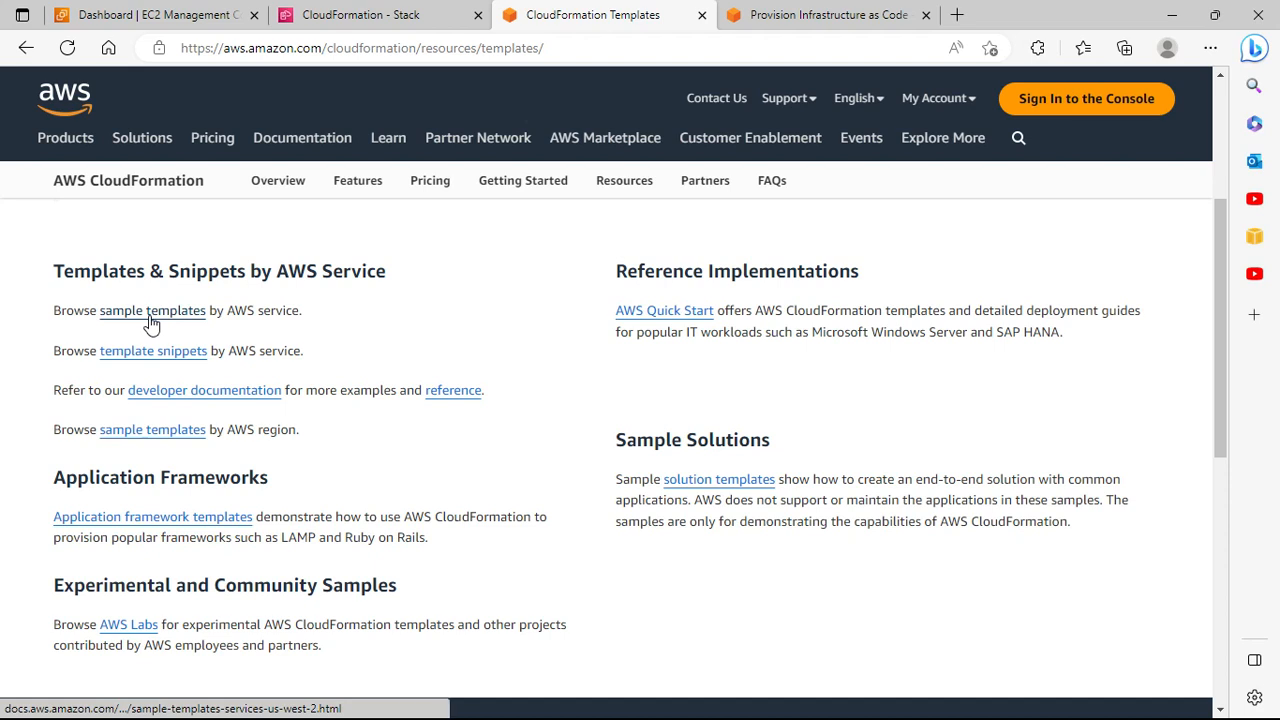
{"action": "left_click", "coordinate": [162, 314]}
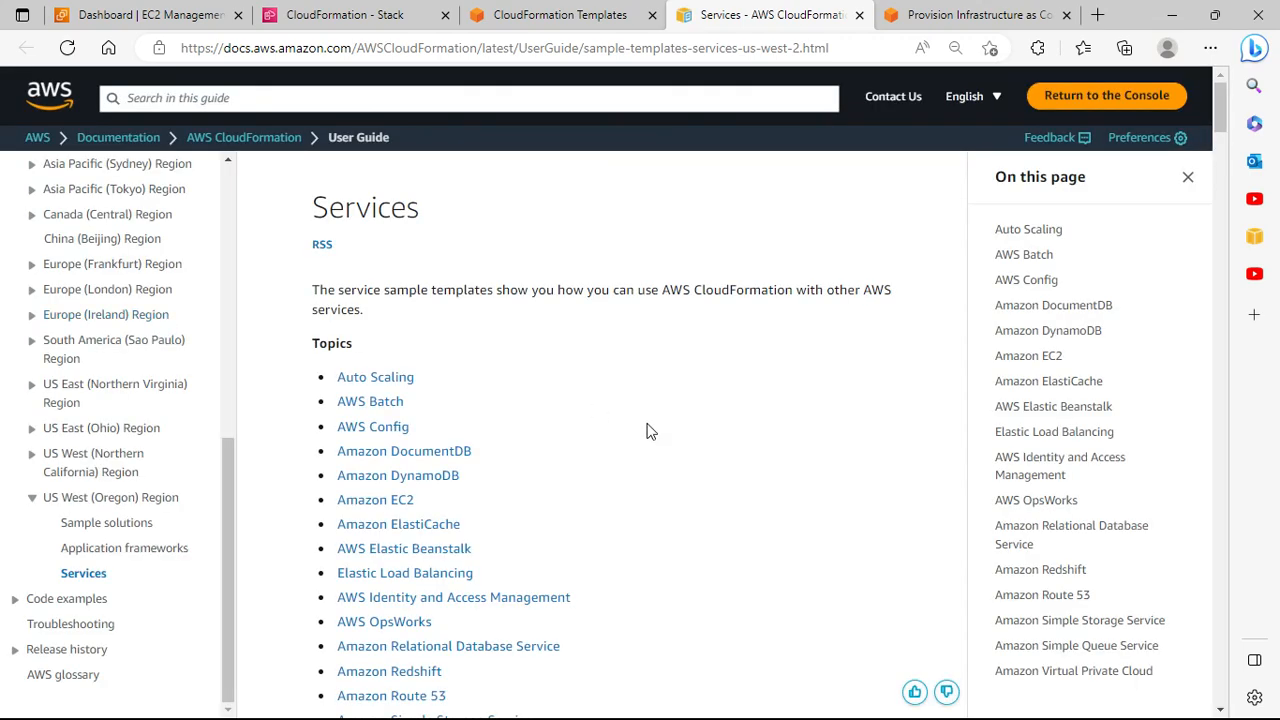
{"action": "scroll", "coordinate": [646, 431], "scroll_direction": "down", "scroll_amount": 2}
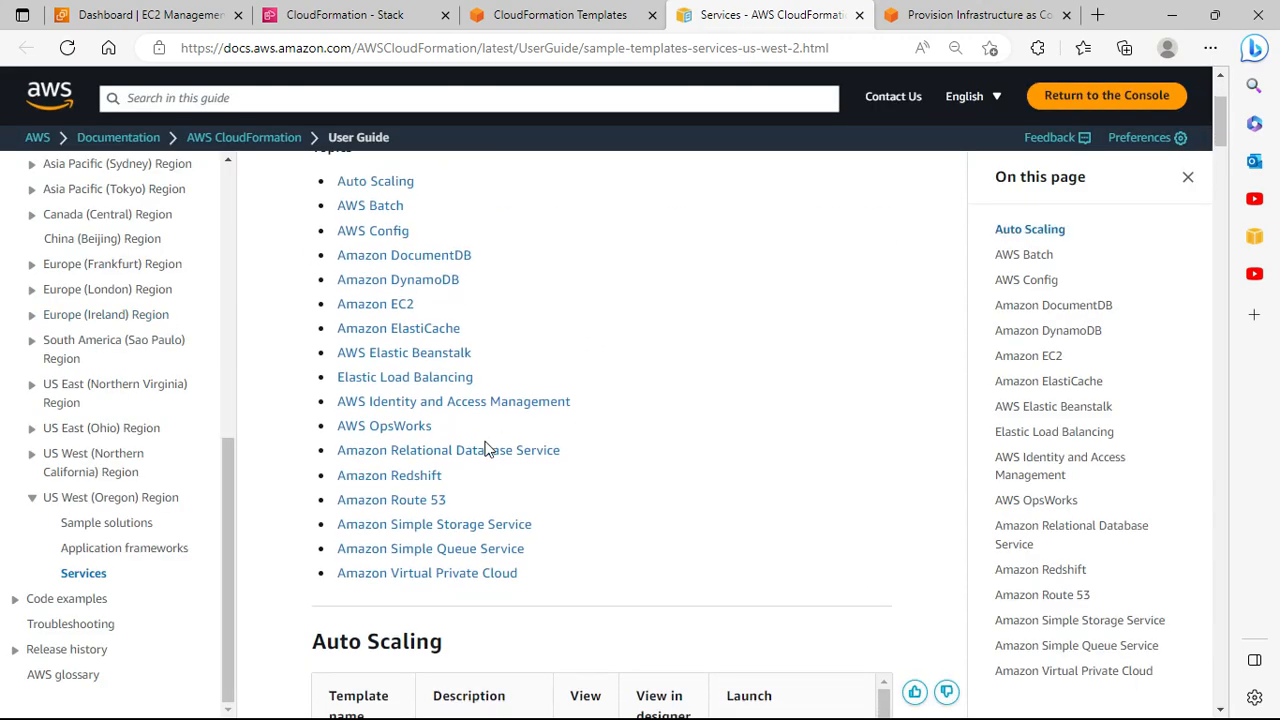
{"action": "left_click", "coordinate": [386, 305]}
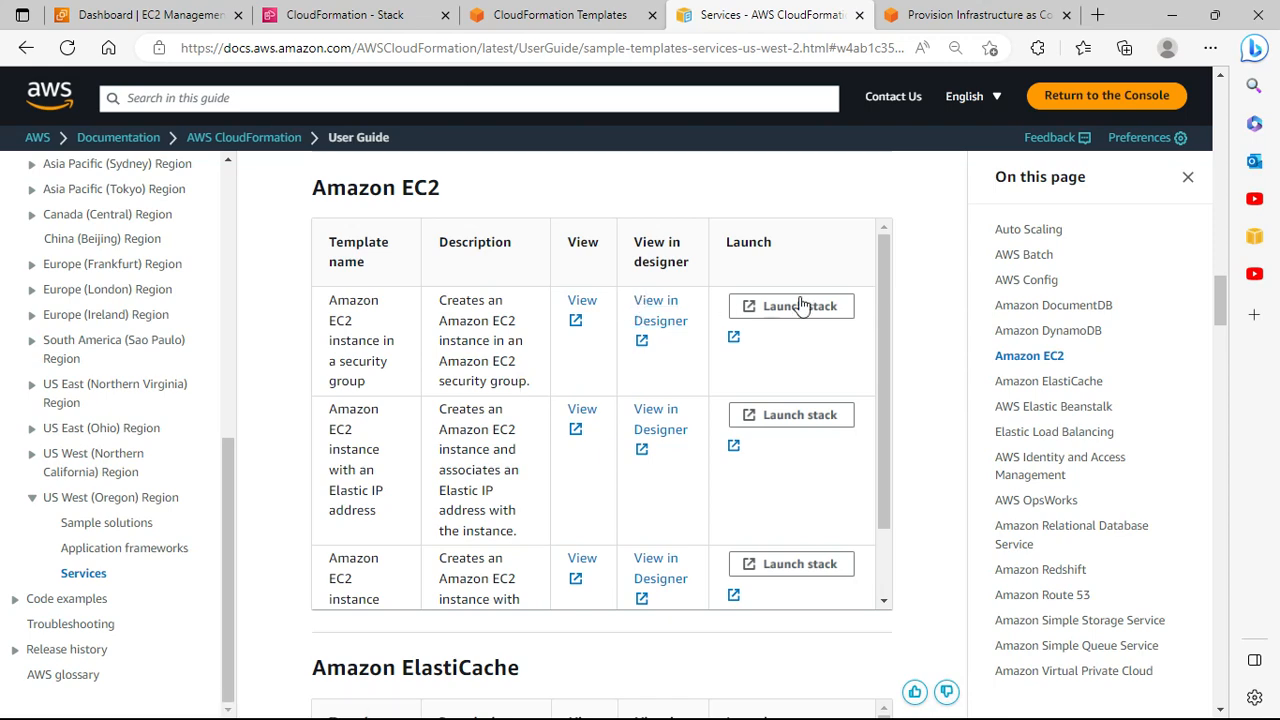
Step: Open the EC2InstanceWithSecurityGroupSample template, highlight its Parameters section, then return to Create stack
{"action": "left_click", "coordinate": [578, 308]}
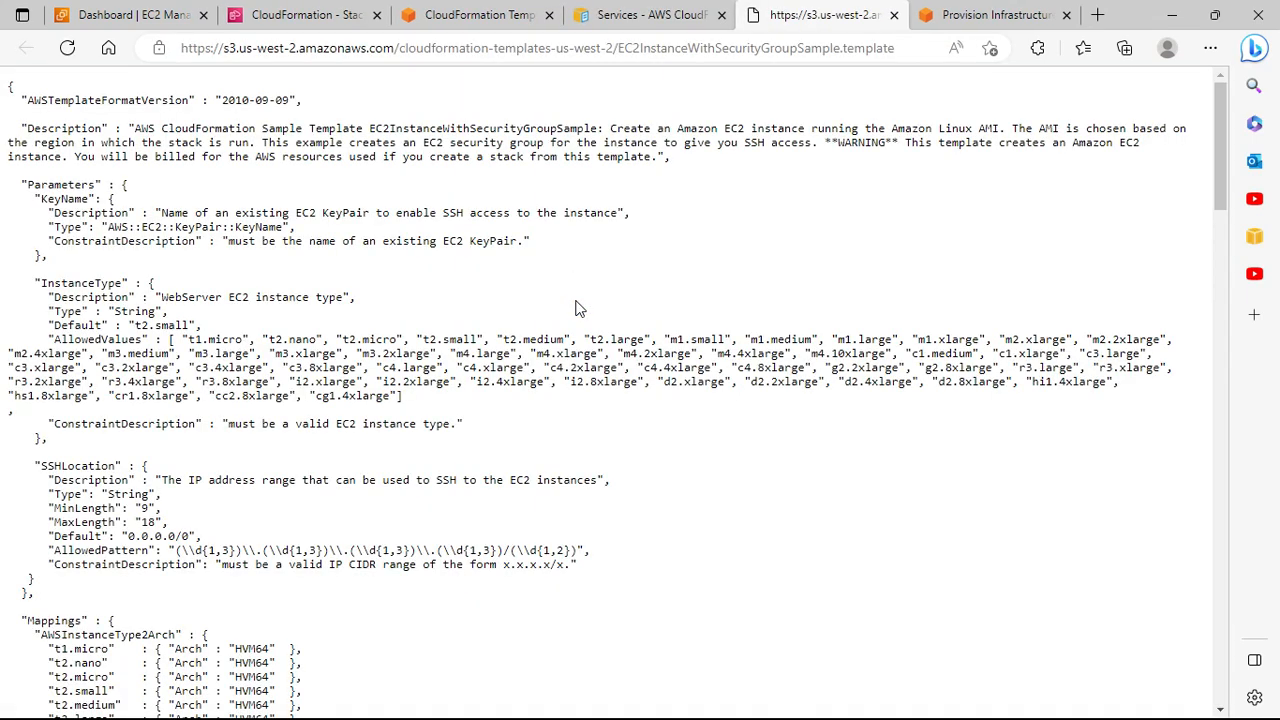
{"action": "scroll", "coordinate": [414, 286], "scroll_direction": "down", "scroll_amount": 15}
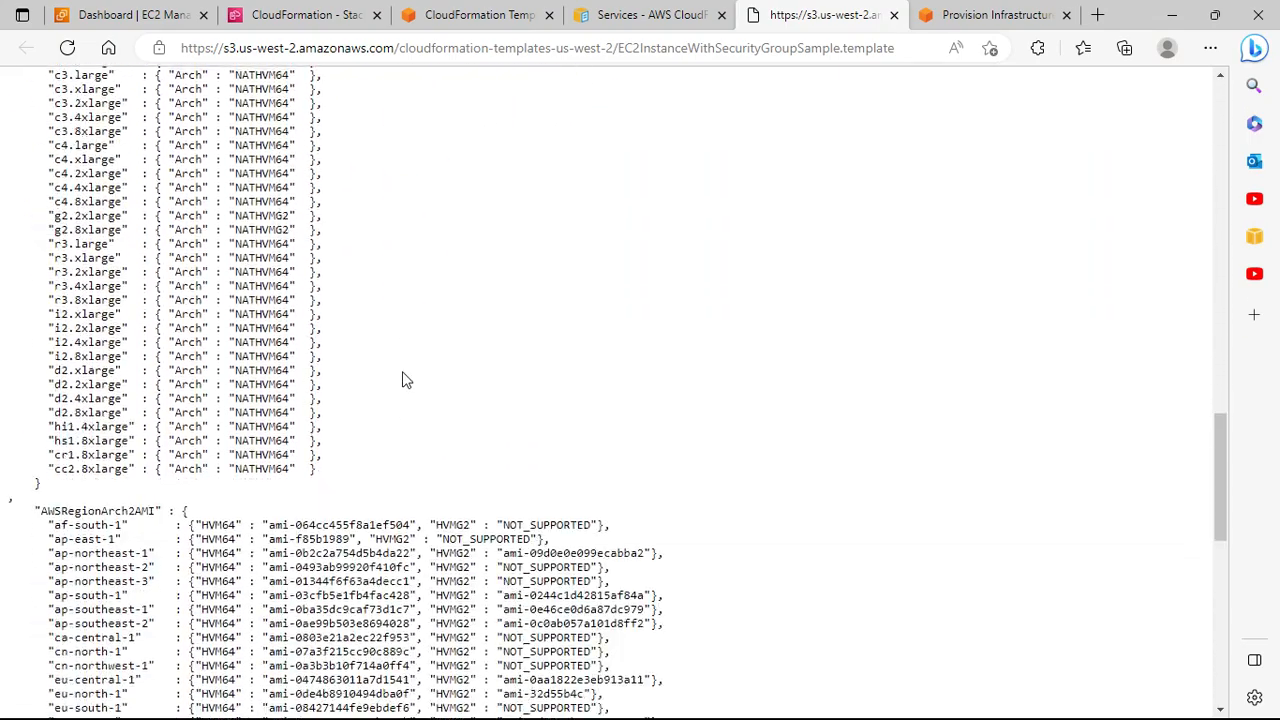
{"action": "scroll", "coordinate": [404, 385], "scroll_direction": "down", "scroll_amount": 9}
{"action": "scroll", "coordinate": [404, 389], "scroll_direction": "up", "scroll_amount": 16}
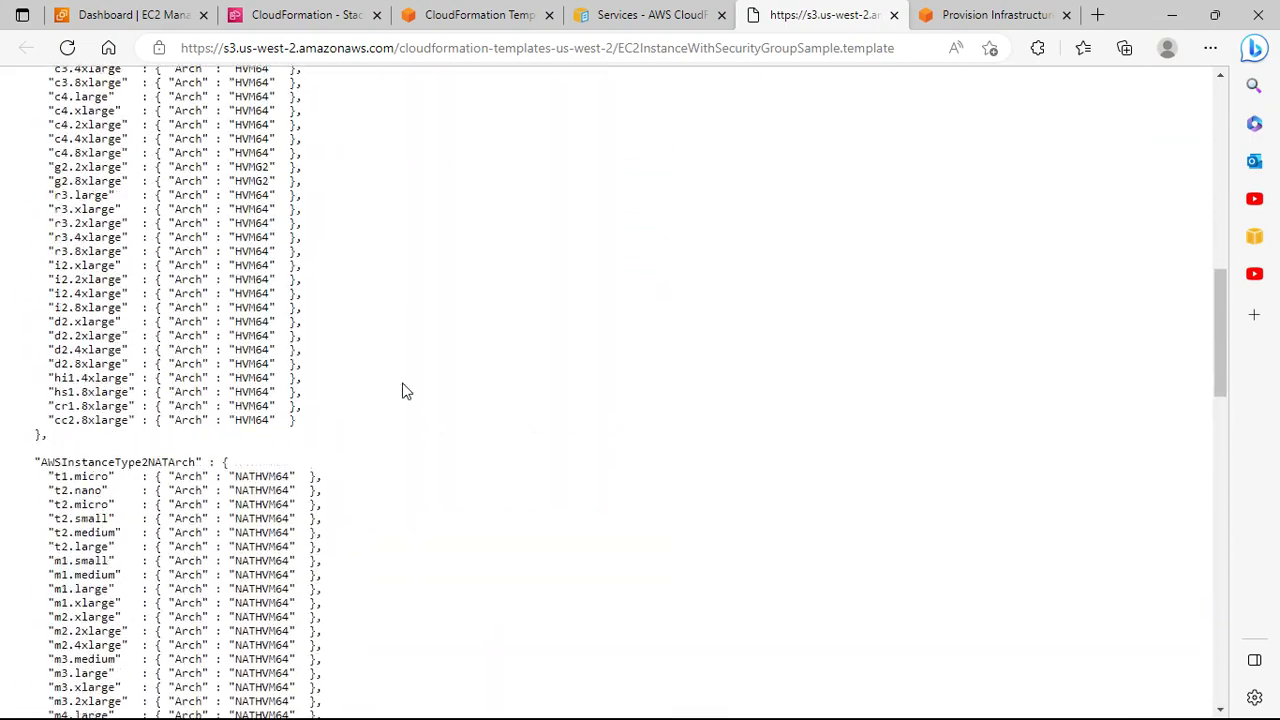
{"action": "scroll", "coordinate": [404, 390], "scroll_direction": "up", "scroll_amount": 10}
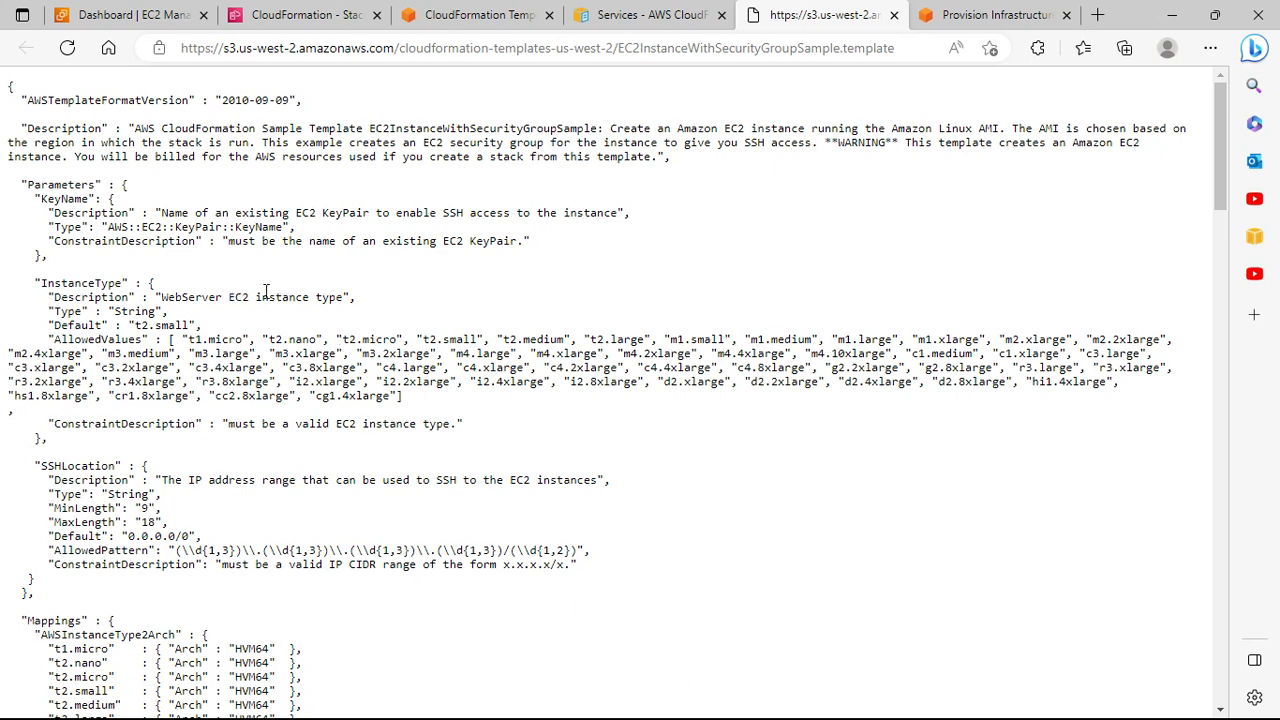
{"action": "left_click_drag", "start_coordinate": [30, 183], "coordinate": [96, 180]}
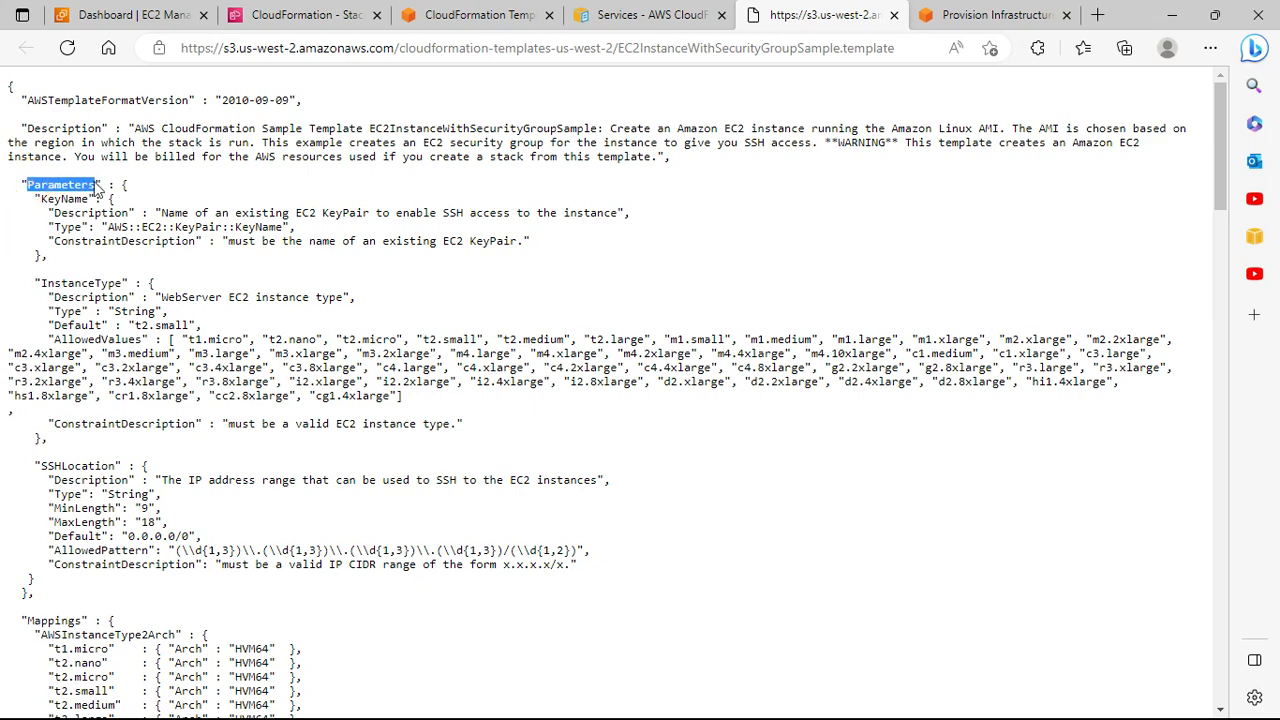
{"action": "left_click", "coordinate": [470, 12]}
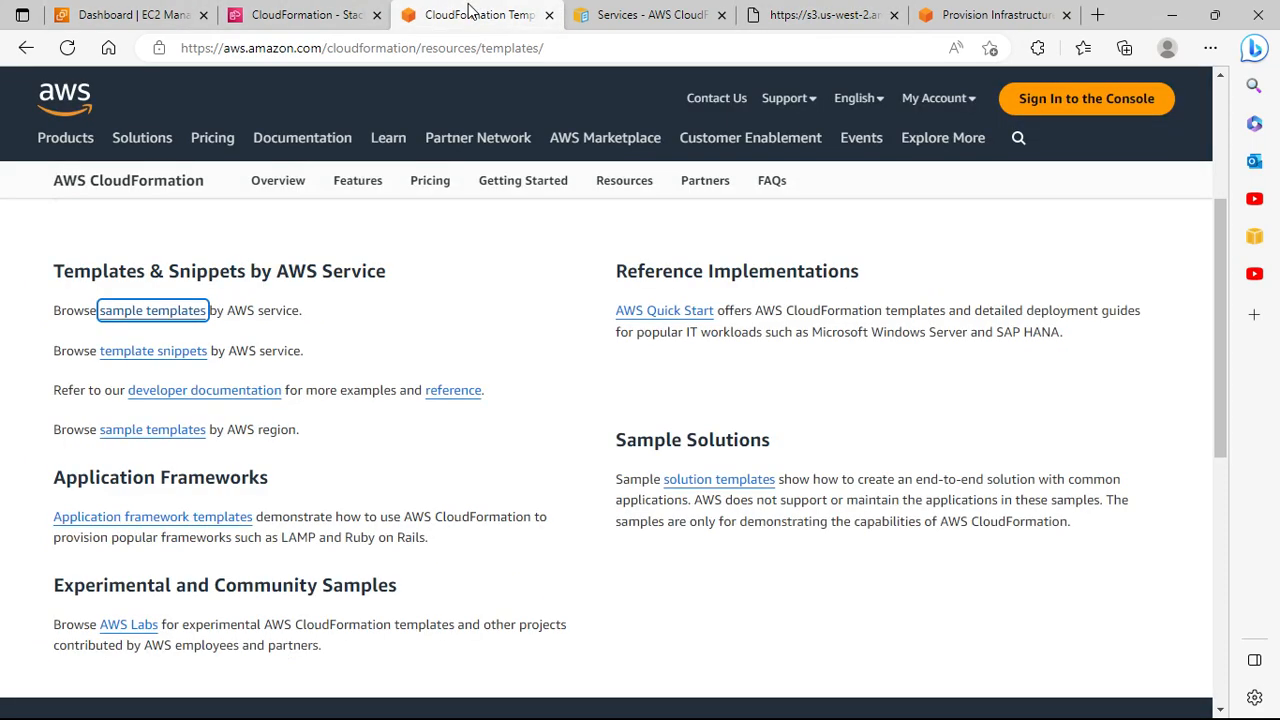
{"action": "left_click", "coordinate": [305, 14]}
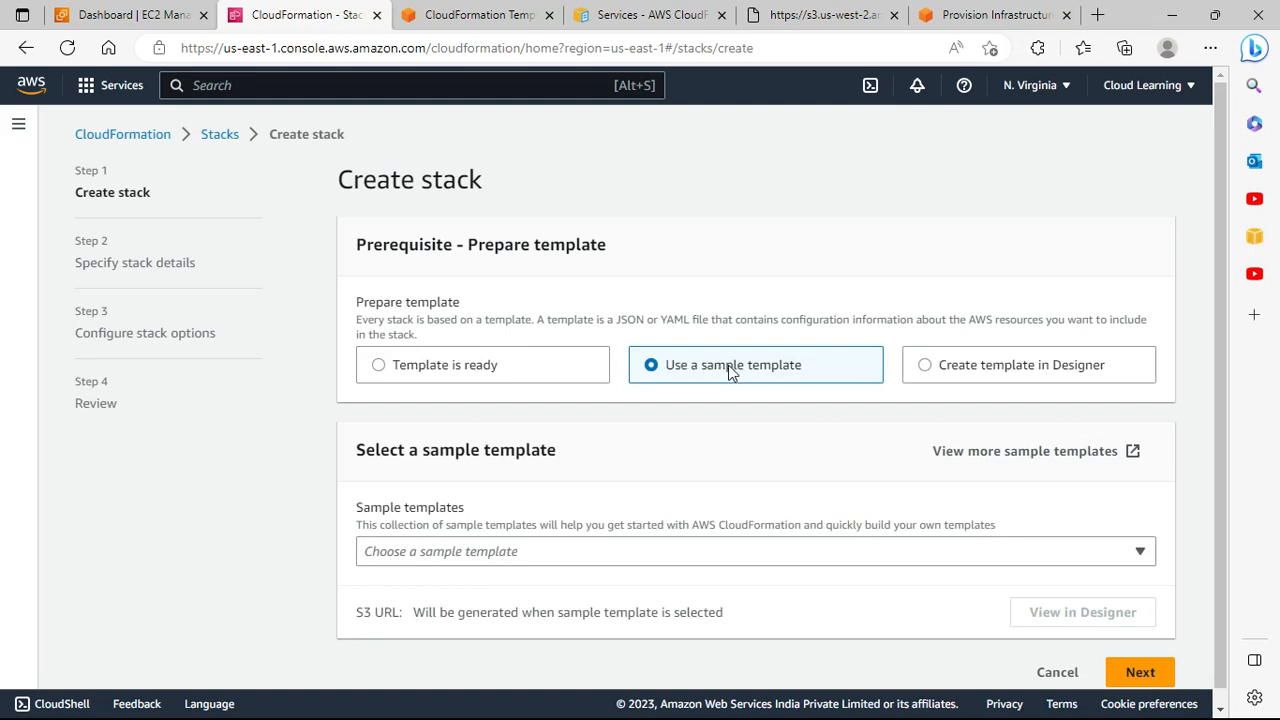
Step: Choose the LAMP Stack sample template under Simple, select its S3 URL, and continue to stack details
{"action": "left_click", "coordinate": [520, 553]}
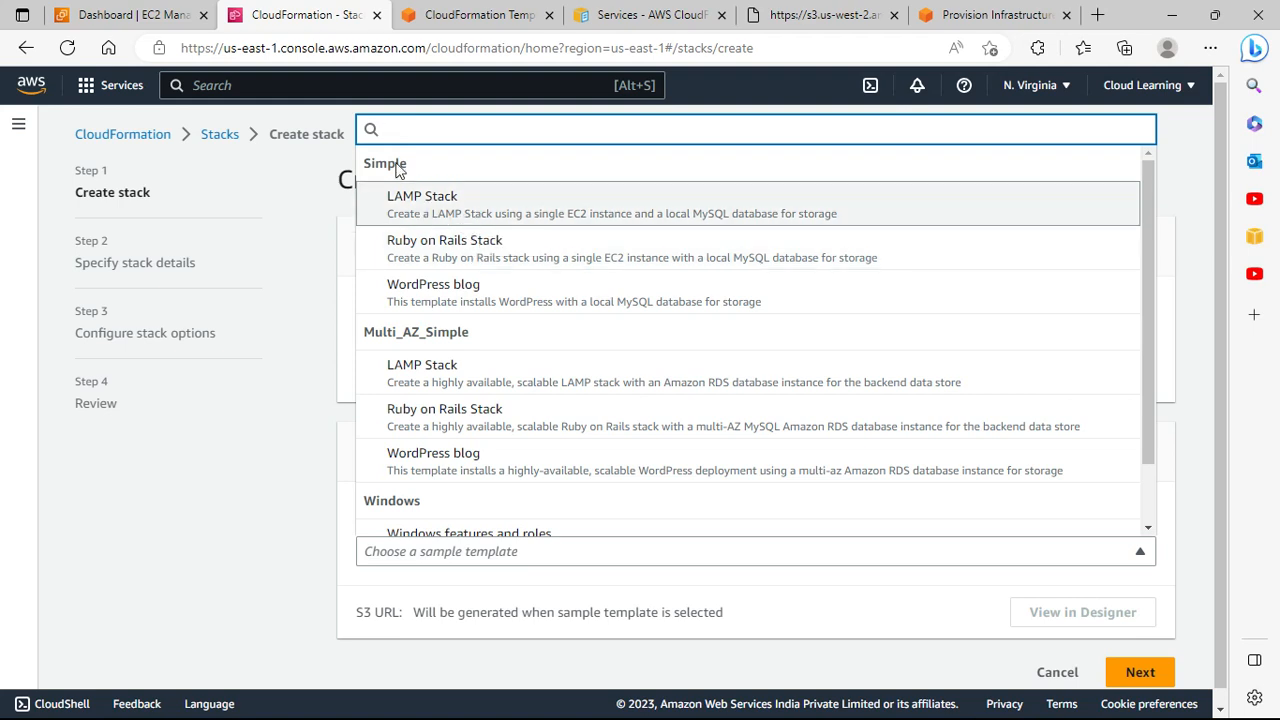
{"action": "scroll", "coordinate": [463, 400], "scroll_direction": "down", "scroll_amount": 2}
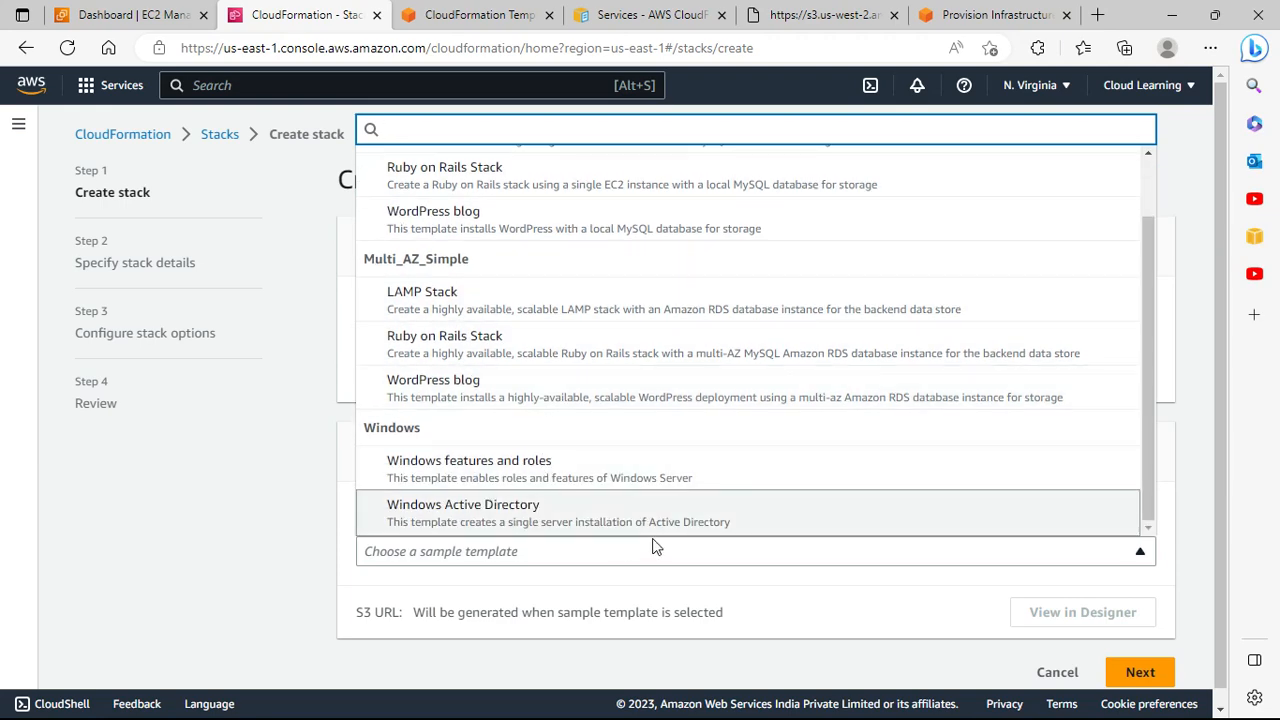
{"action": "scroll", "coordinate": [480, 194], "scroll_direction": "up", "scroll_amount": 1}
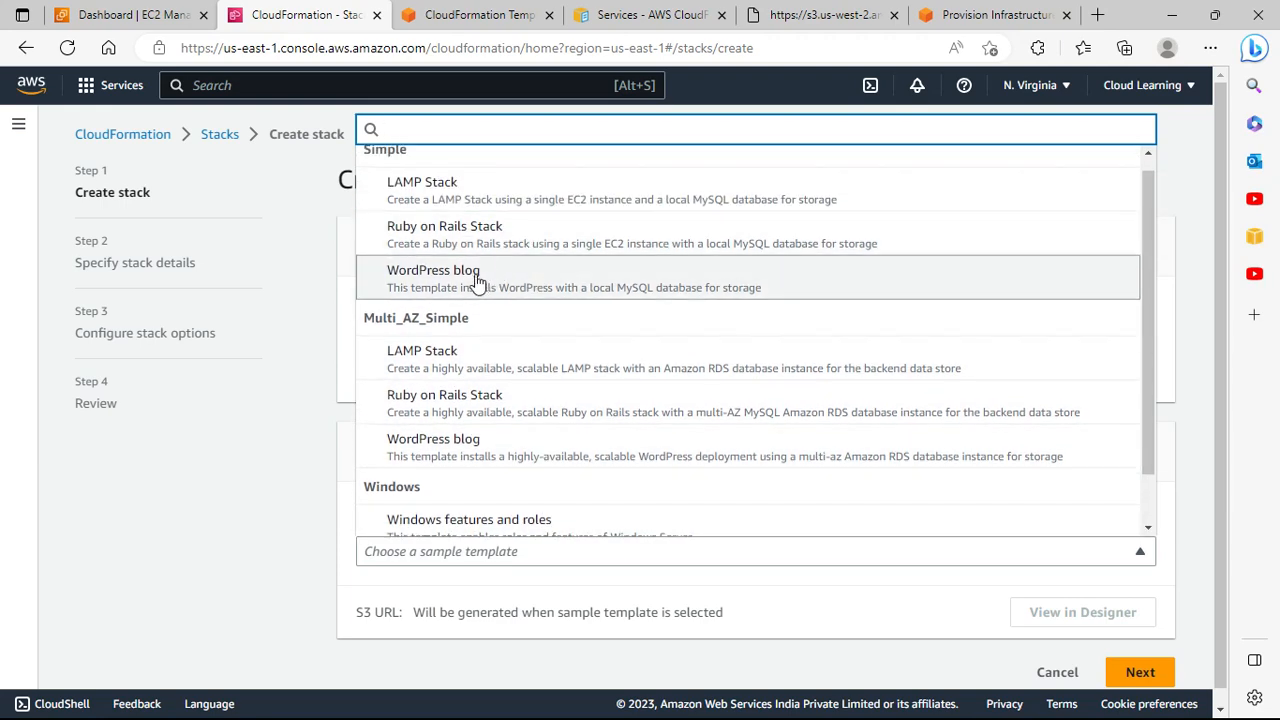
{"action": "left_click", "coordinate": [452, 182]}
{"action": "scroll", "coordinate": [494, 223], "scroll_direction": "down", "scroll_amount": 1}
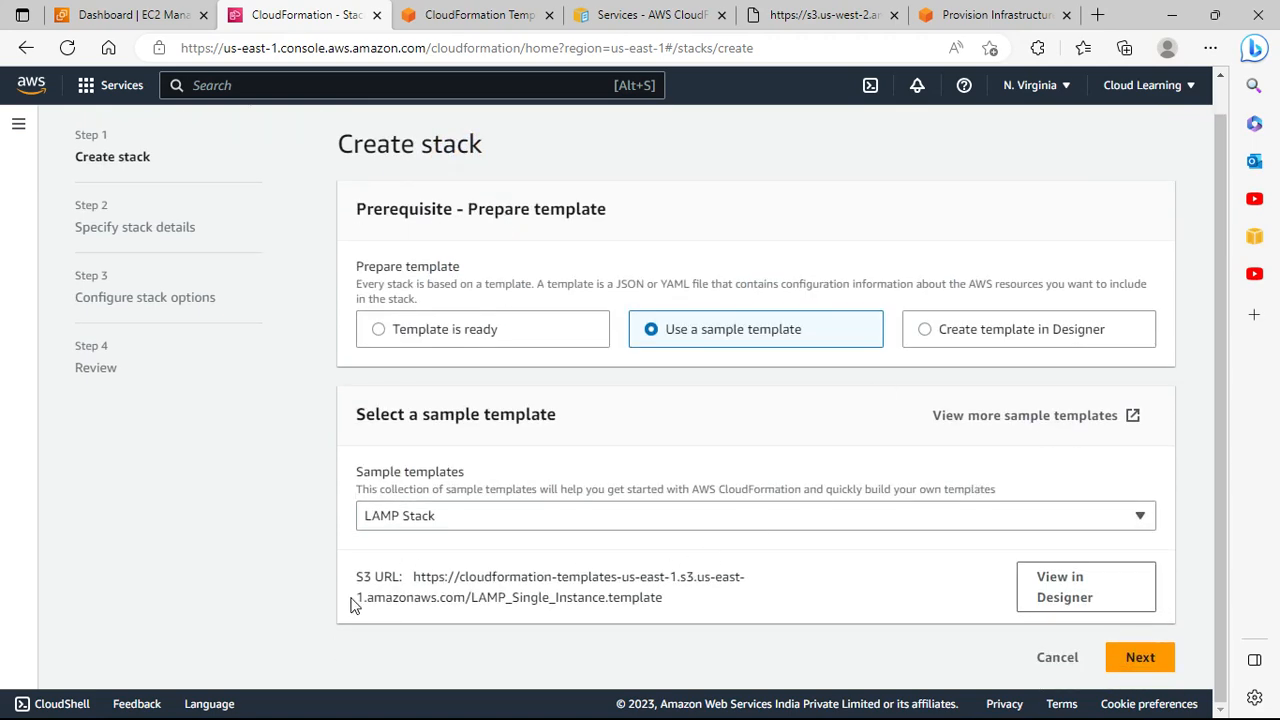
{"action": "left_click_drag", "start_coordinate": [415, 586], "coordinate": [688, 621]}
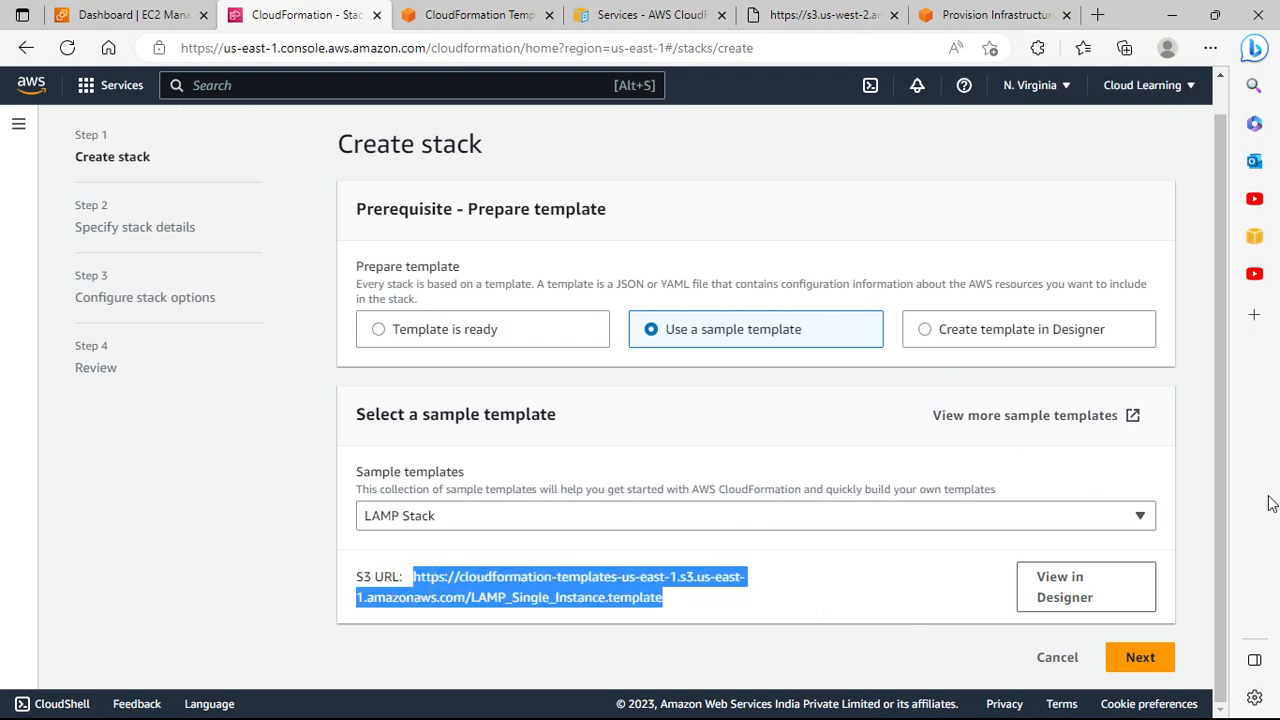
{"action": "left_click", "coordinate": [1141, 660]}
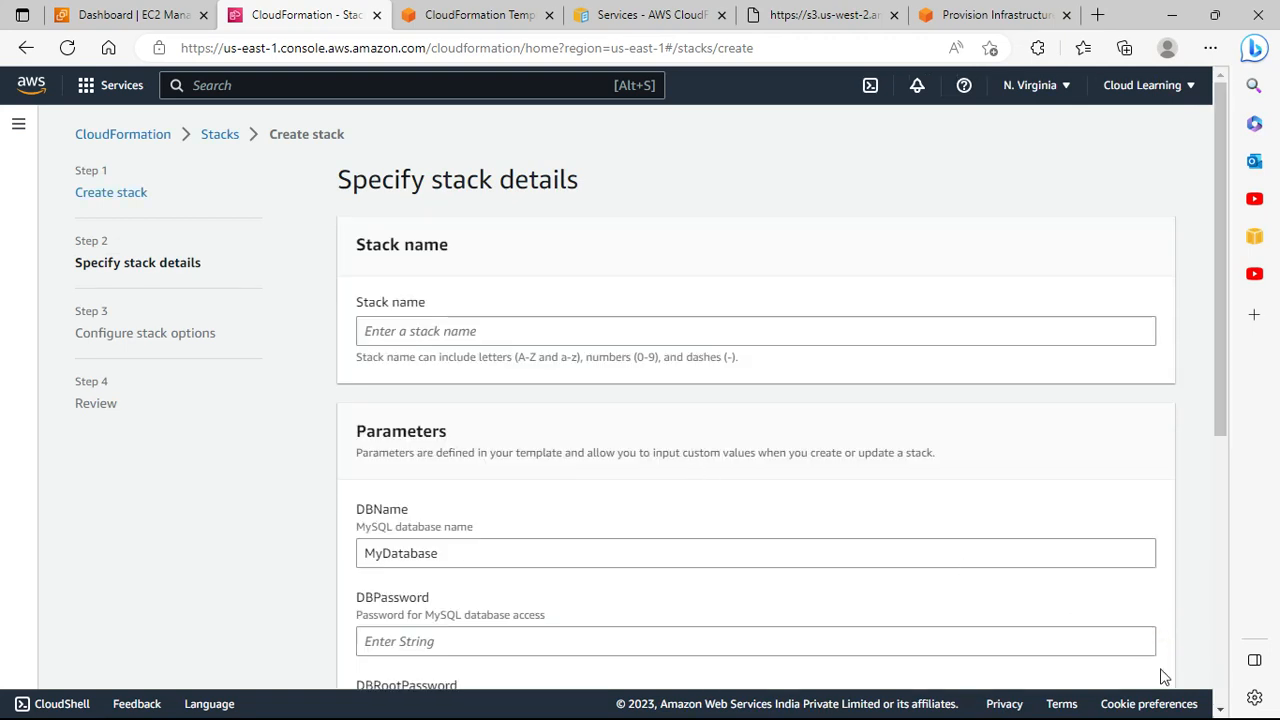
Step: Enter the stack name 'lamp stack', replacing the initial 'wordpress stack' entry
{"action": "left_click", "coordinate": [450, 334]}
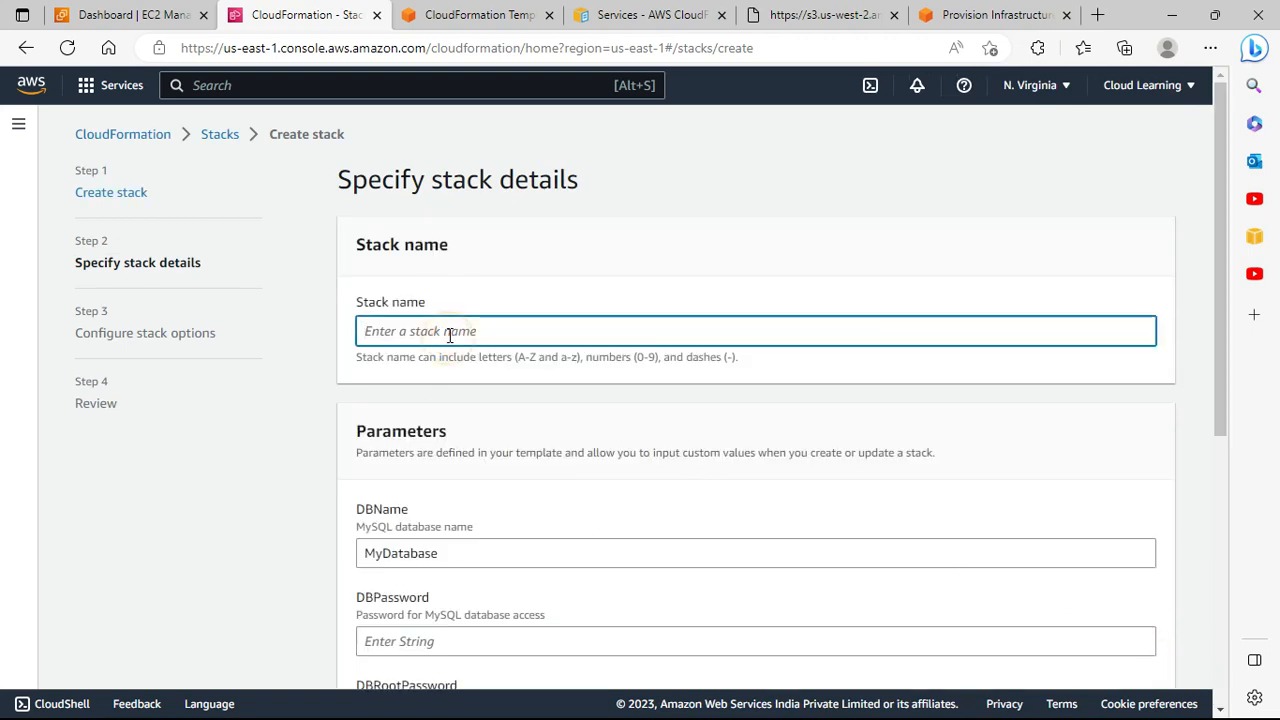
{"action": "type", "text": "w"}
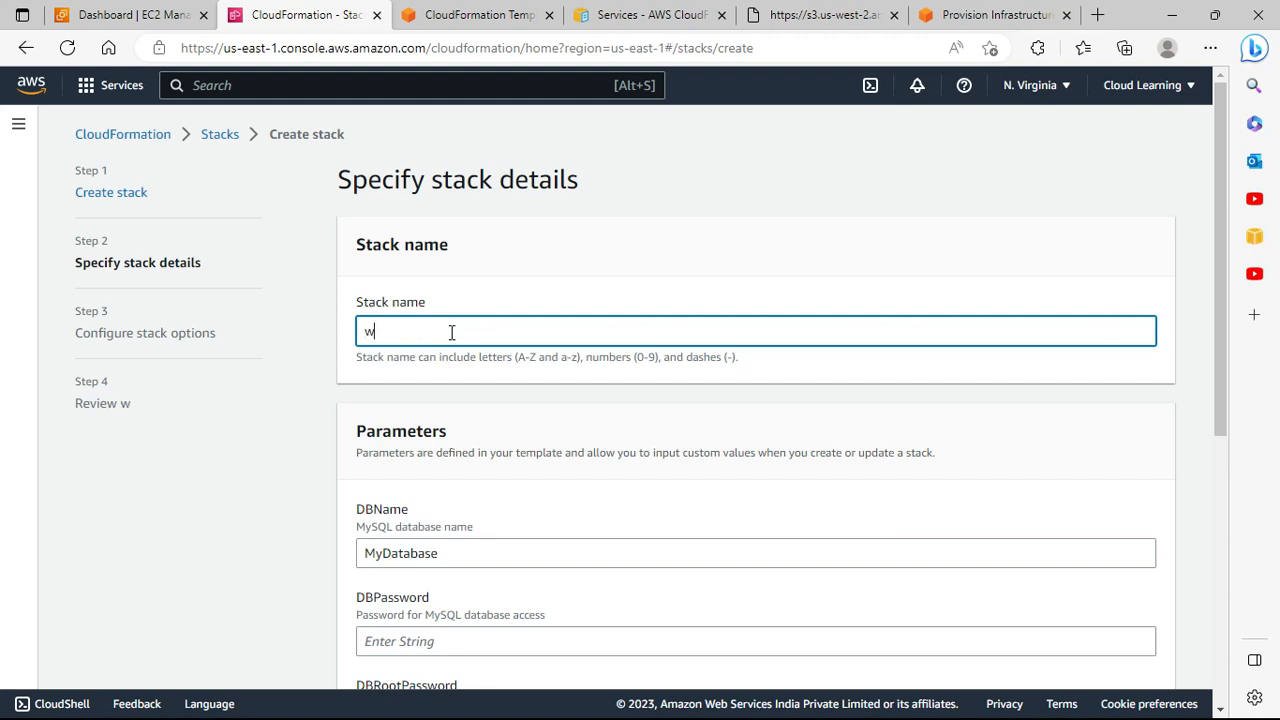
{"action": "type", "text": "ordpress stack"}
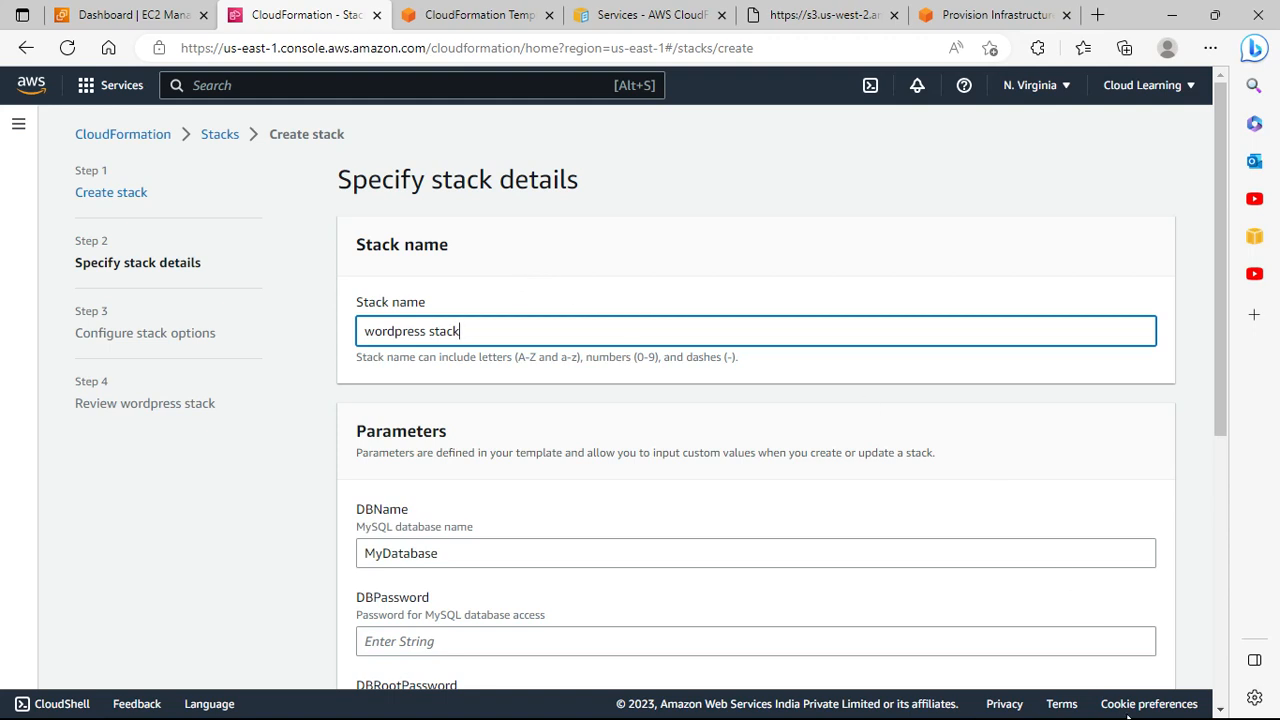
{"action": "left_click_drag", "start_coordinate": [490, 331], "coordinate": [308, 352]}
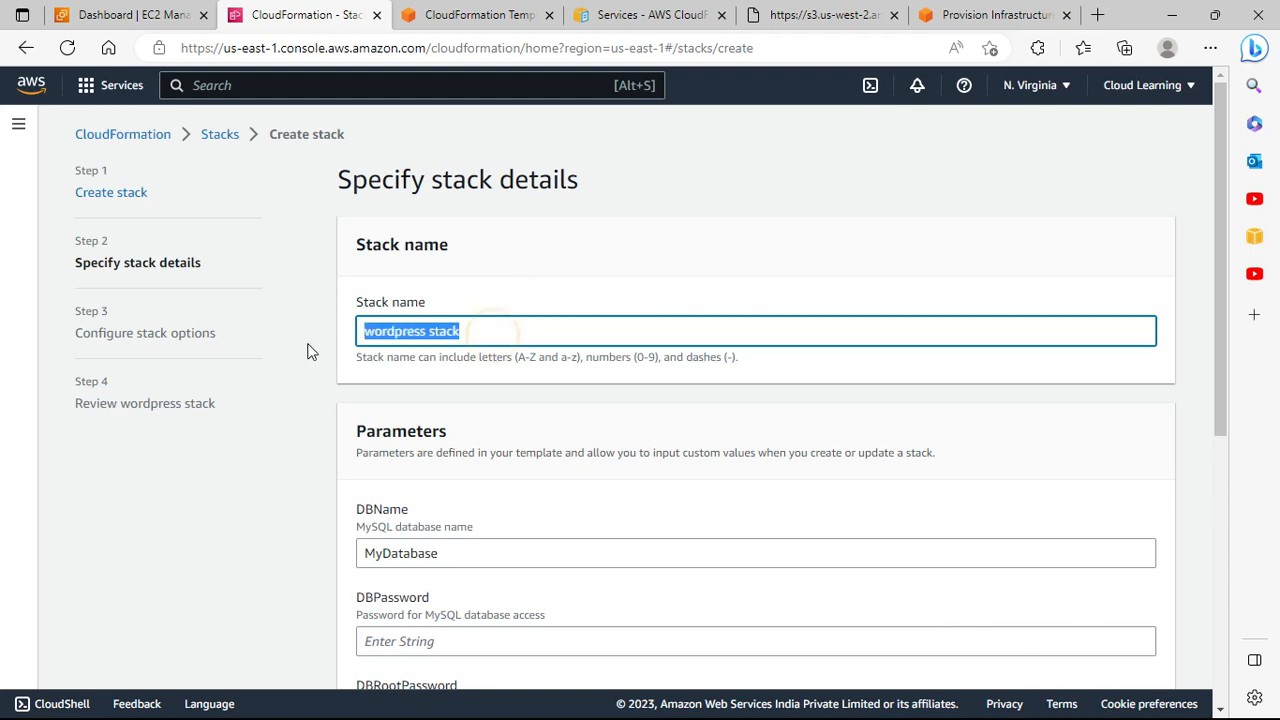
{"action": "type", "text": "an"}
{"action": "key", "text": "BackSpace"}
{"action": "key", "text": "BackSpace"}
{"action": "type", "text": "a"}
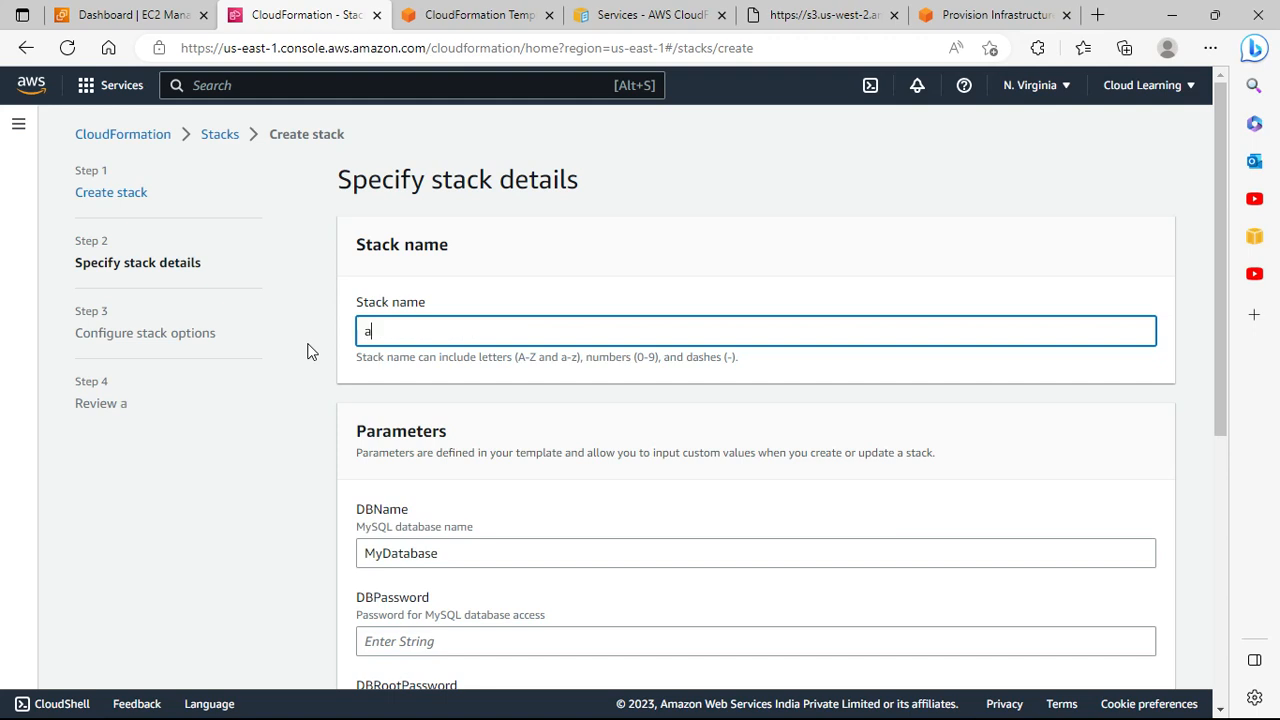
{"action": "key", "text": "BackSpace"}
{"action": "type", "text": "lamp stack"}
{"action": "scroll", "coordinate": [445, 397], "scroll_direction": "down", "scroll_amount": 2}
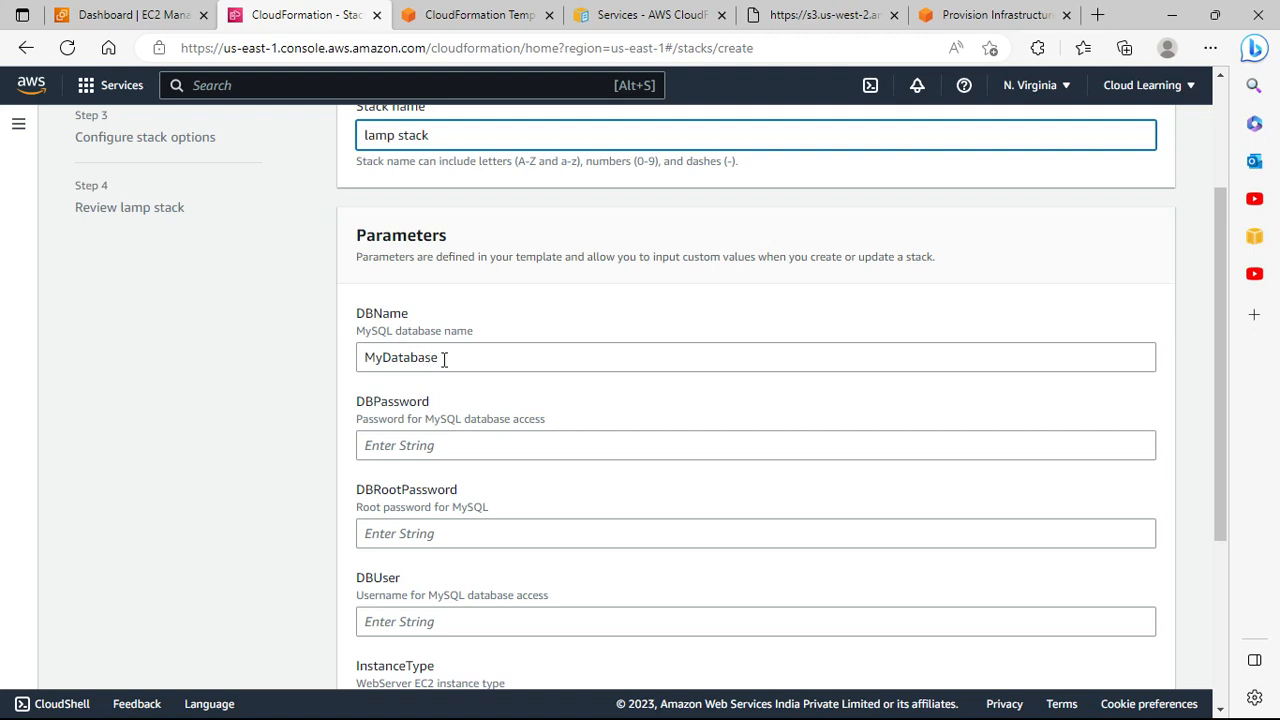
Step: Replace the DBName default MyDatabase with cloudlearning, briefly checking the raw template file
{"action": "left_click_drag", "start_coordinate": [444, 360], "coordinate": [337, 360]}
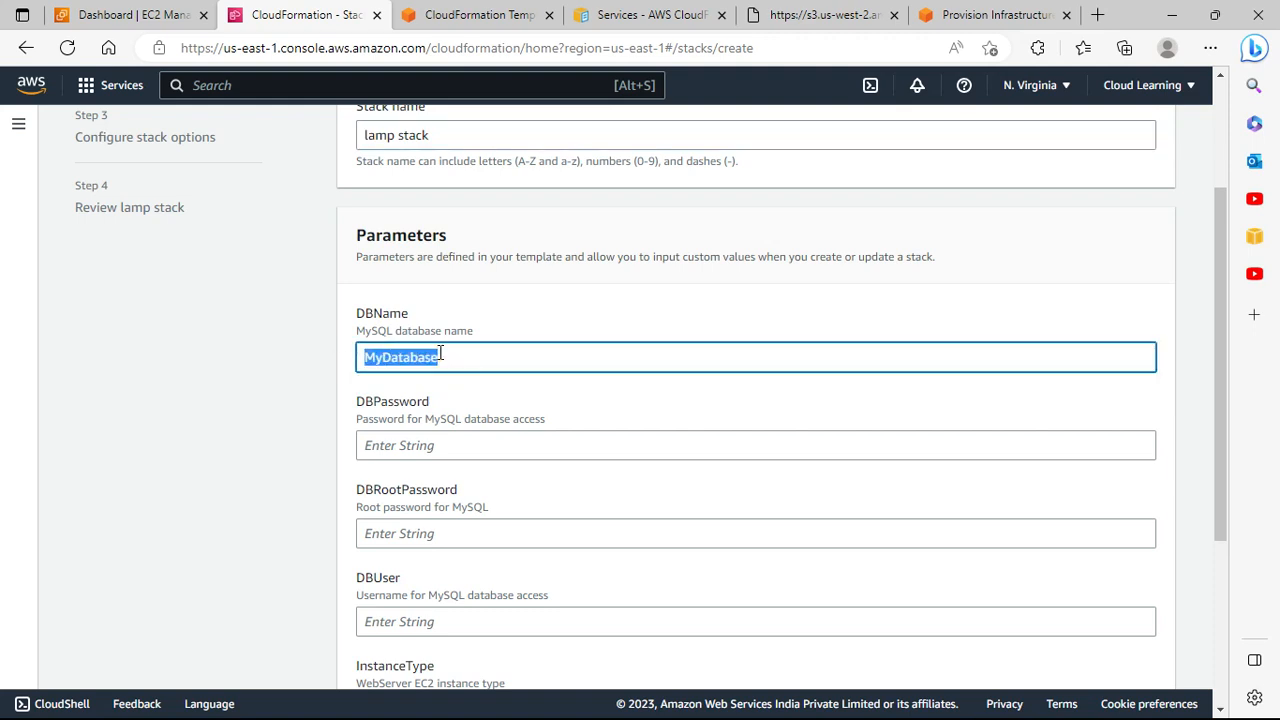
{"action": "type", "text": "cloudlearning"}
{"action": "left_click", "coordinate": [812, 14]}
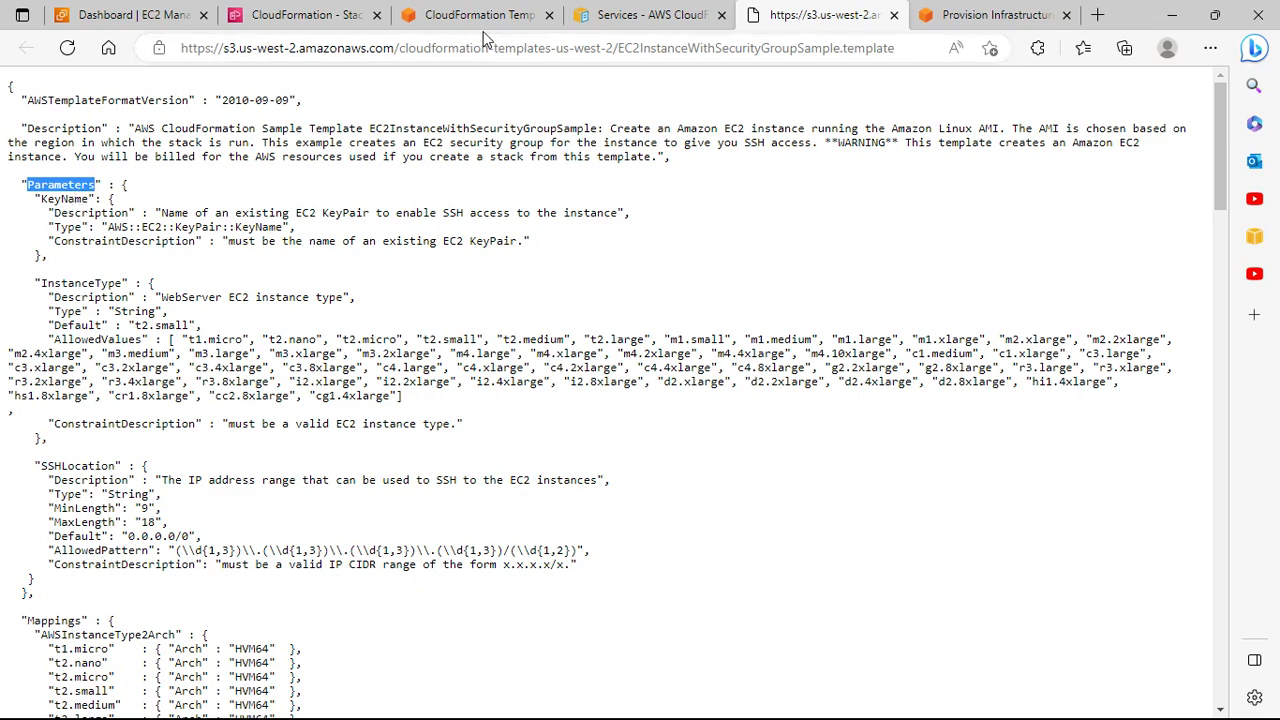
{"action": "left_click", "coordinate": [330, 15]}
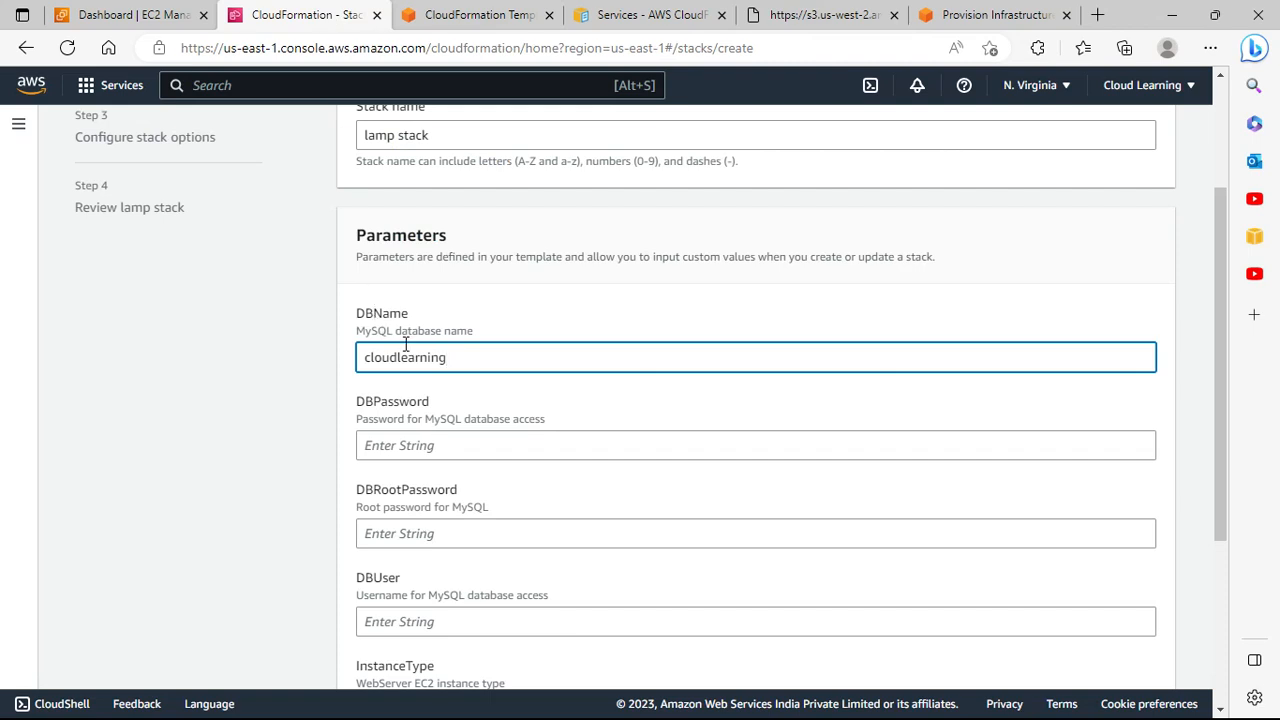
{"action": "scroll", "coordinate": [415, 290], "scroll_direction": "down", "scroll_amount": 1}
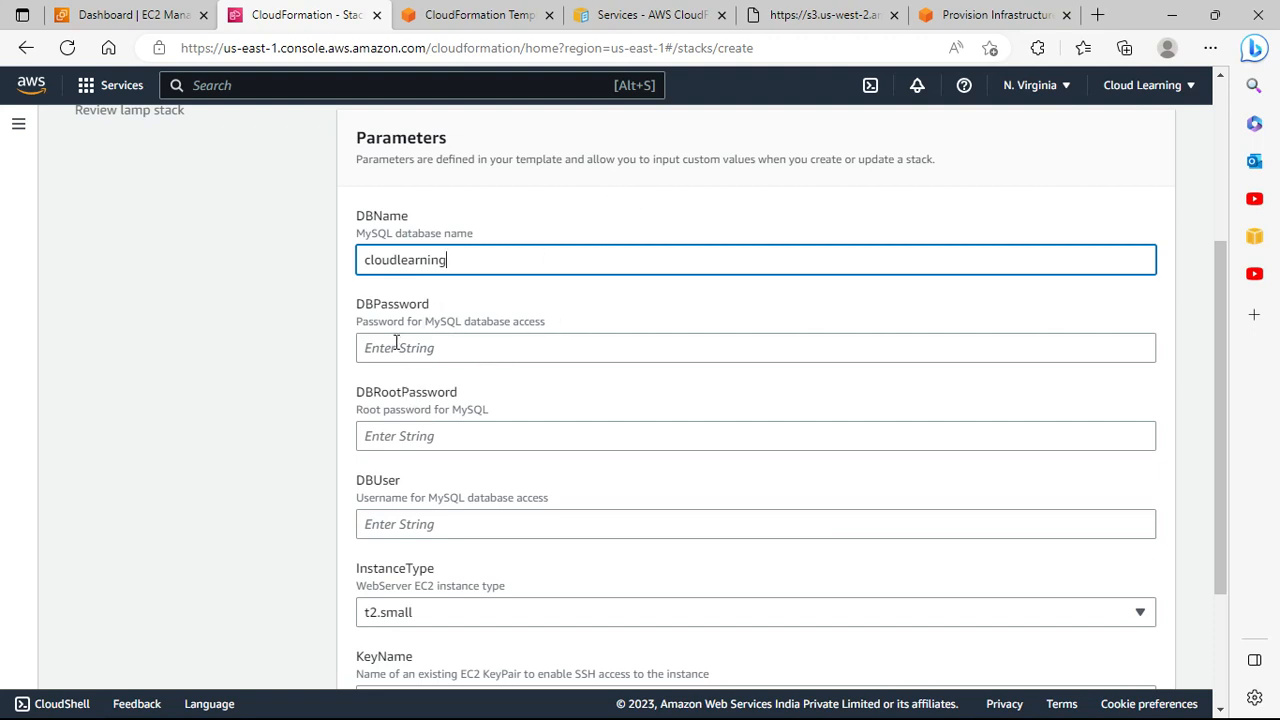
Step: Enter the DBPassword value and correct one character of it
{"action": "left_click", "coordinate": [396, 343]}
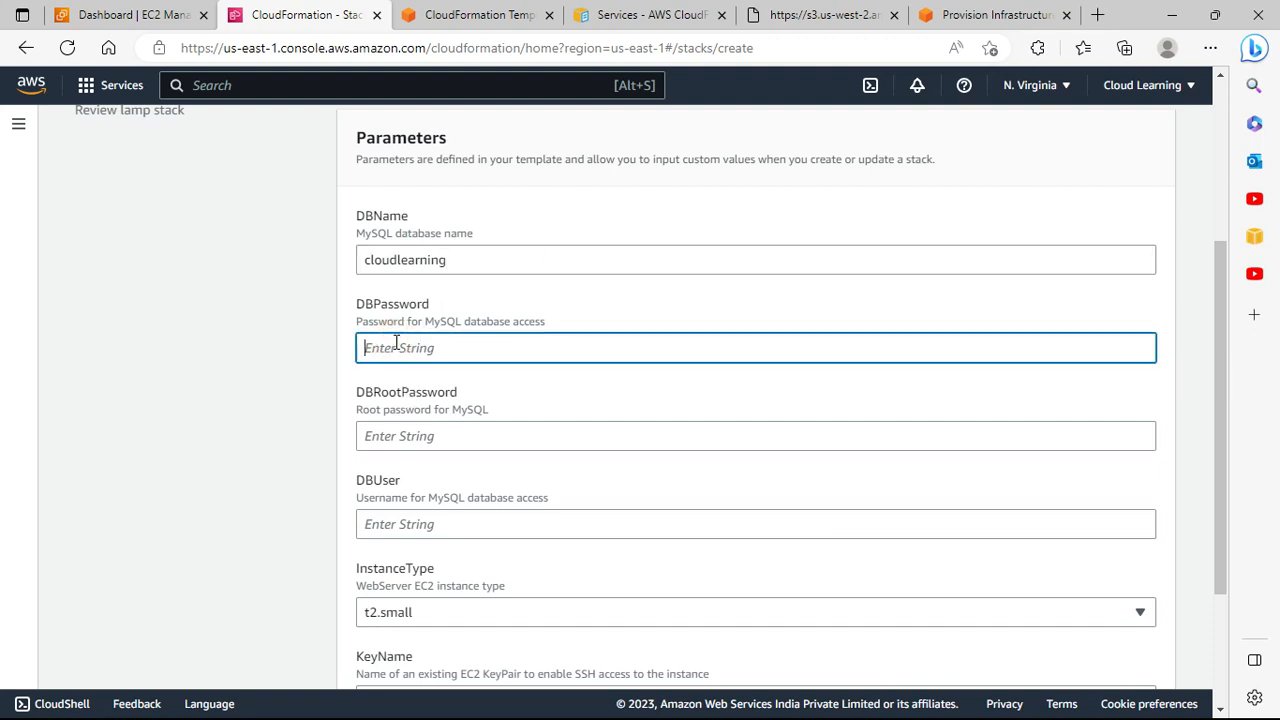
{"action": "type", "text": "•••••"}
{"action": "left_click", "coordinate": [1138, 349]}
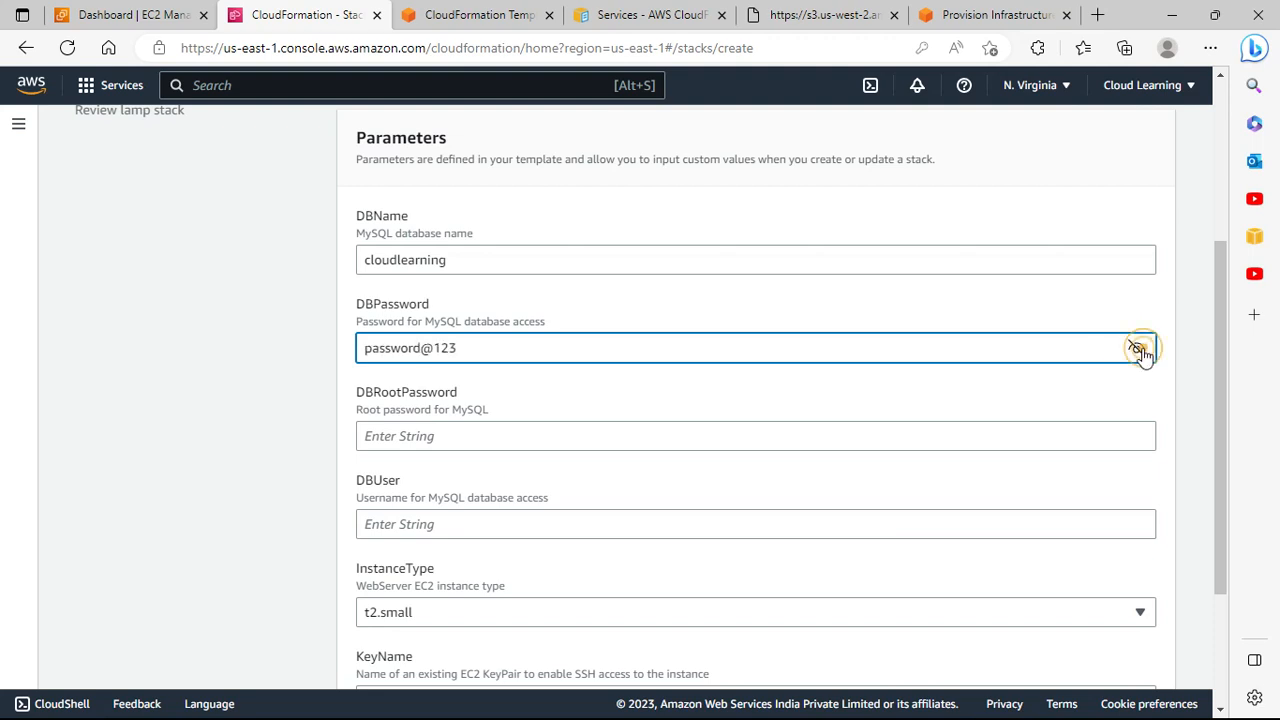
{"action": "left_click", "coordinate": [432, 347]}
{"action": "key", "text": "BackSpace"}
{"action": "type", "text": "@"}
Step: Fill in the DBRootPassword and type the DBUser database user name
{"action": "left_click", "coordinate": [471, 437]}
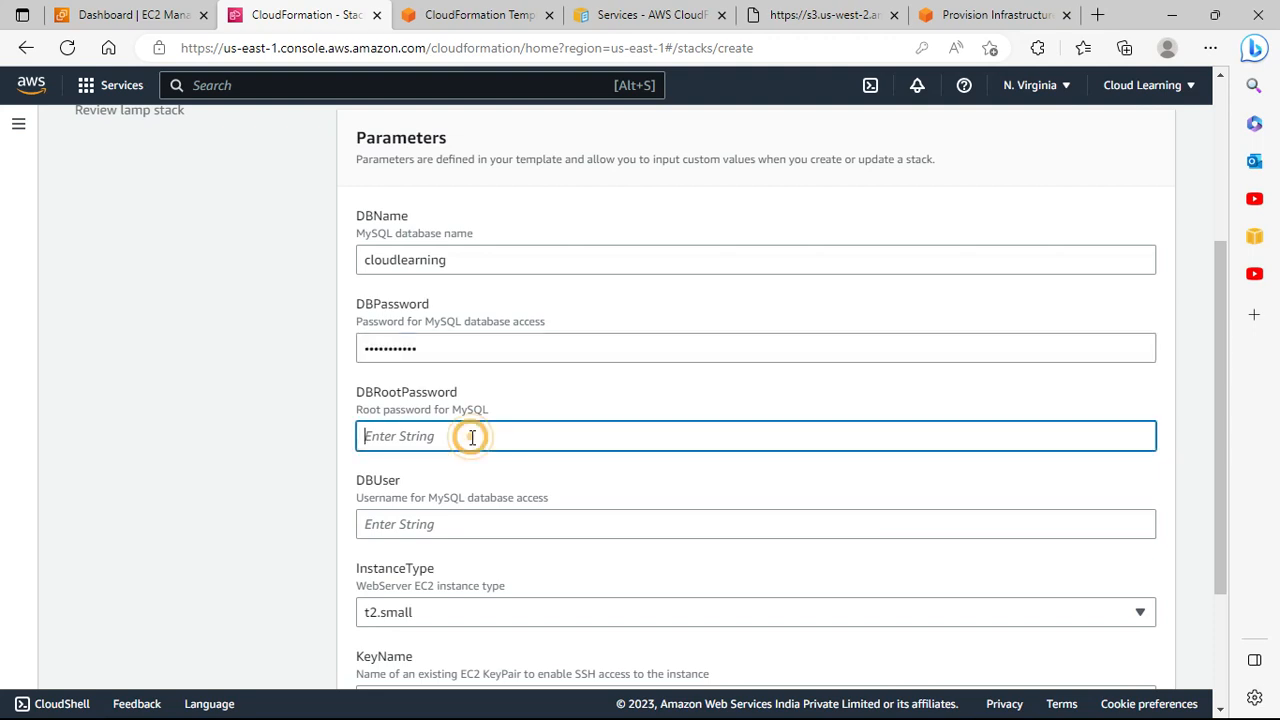
{"action": "type", "text": "pass"}
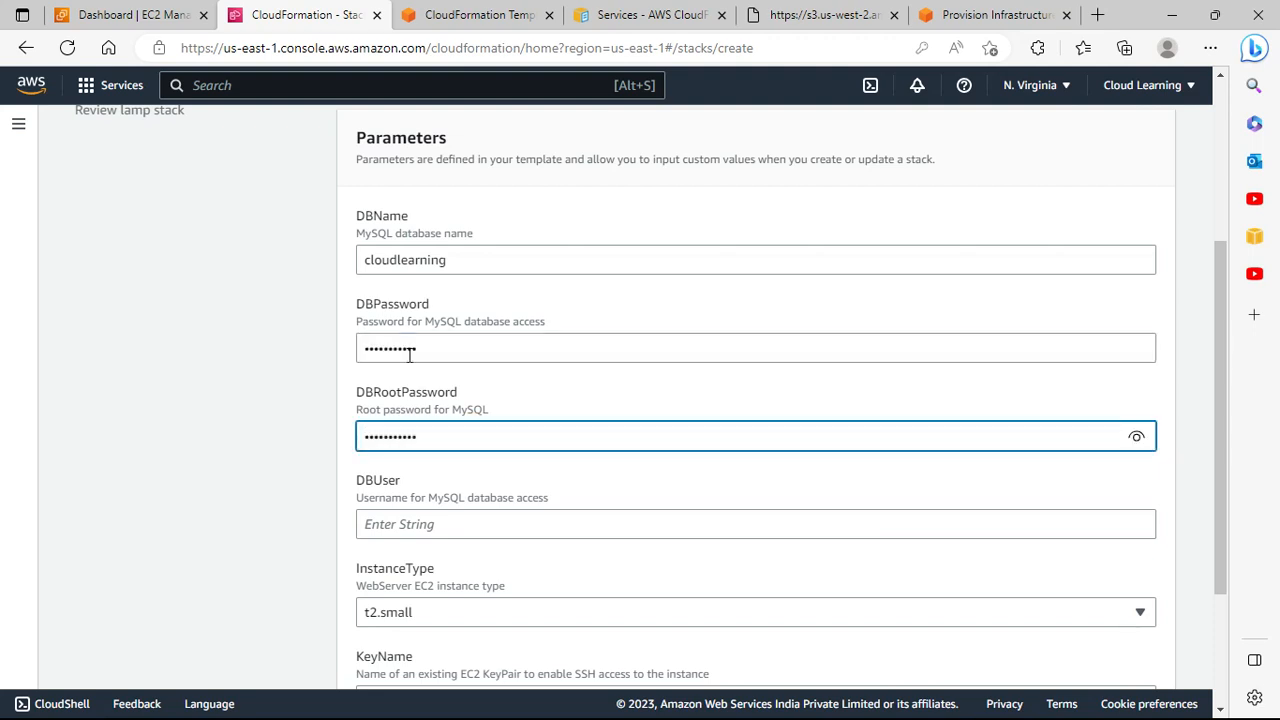
{"action": "scroll", "coordinate": [410, 492], "scroll_direction": "down", "scroll_amount": 2}
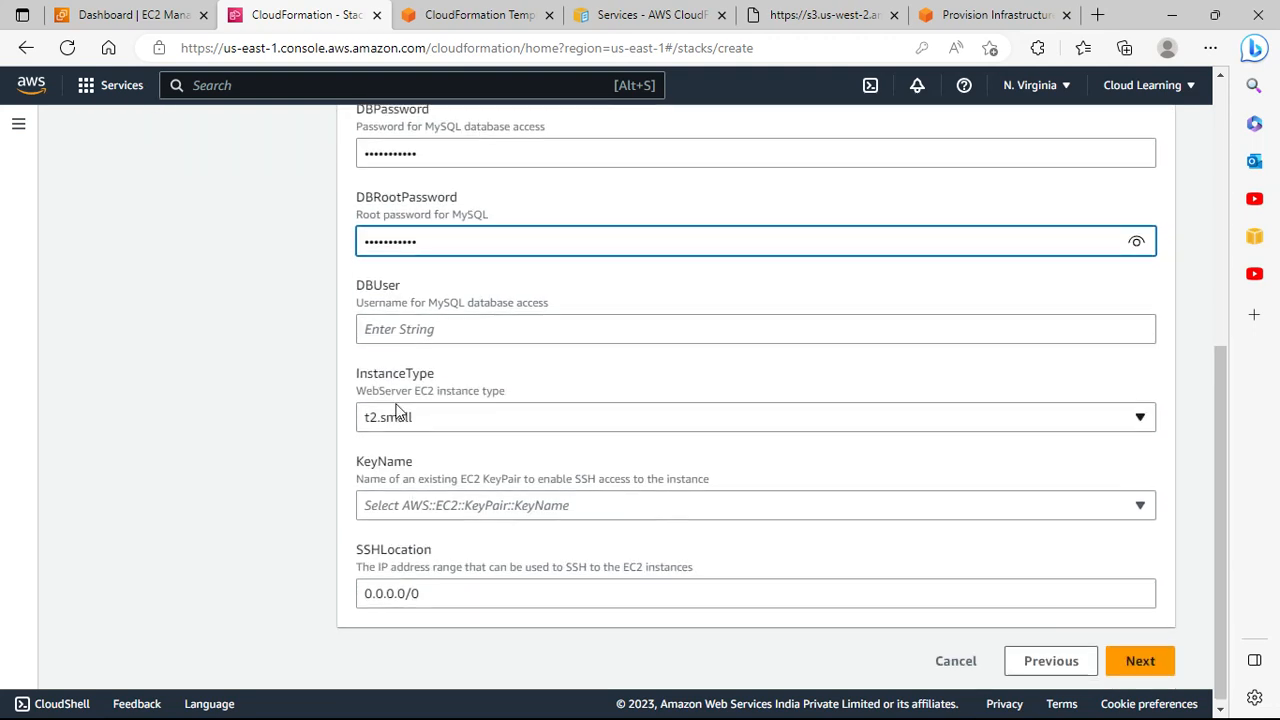
{"action": "left_click", "coordinate": [399, 334]}
{"action": "type", "text": "admin"}
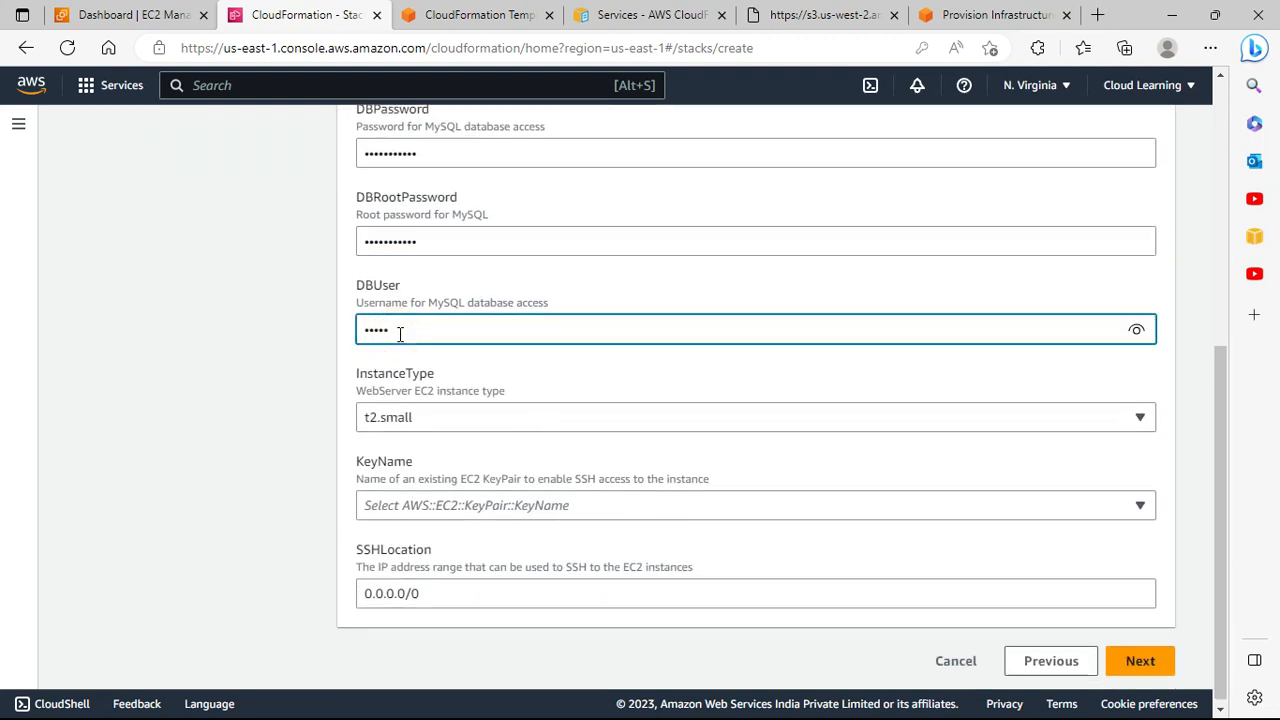
Step: Review the EC2 instance type choices, keep t2.small, and bring up the sample template JSON
{"action": "left_click", "coordinate": [519, 427]}
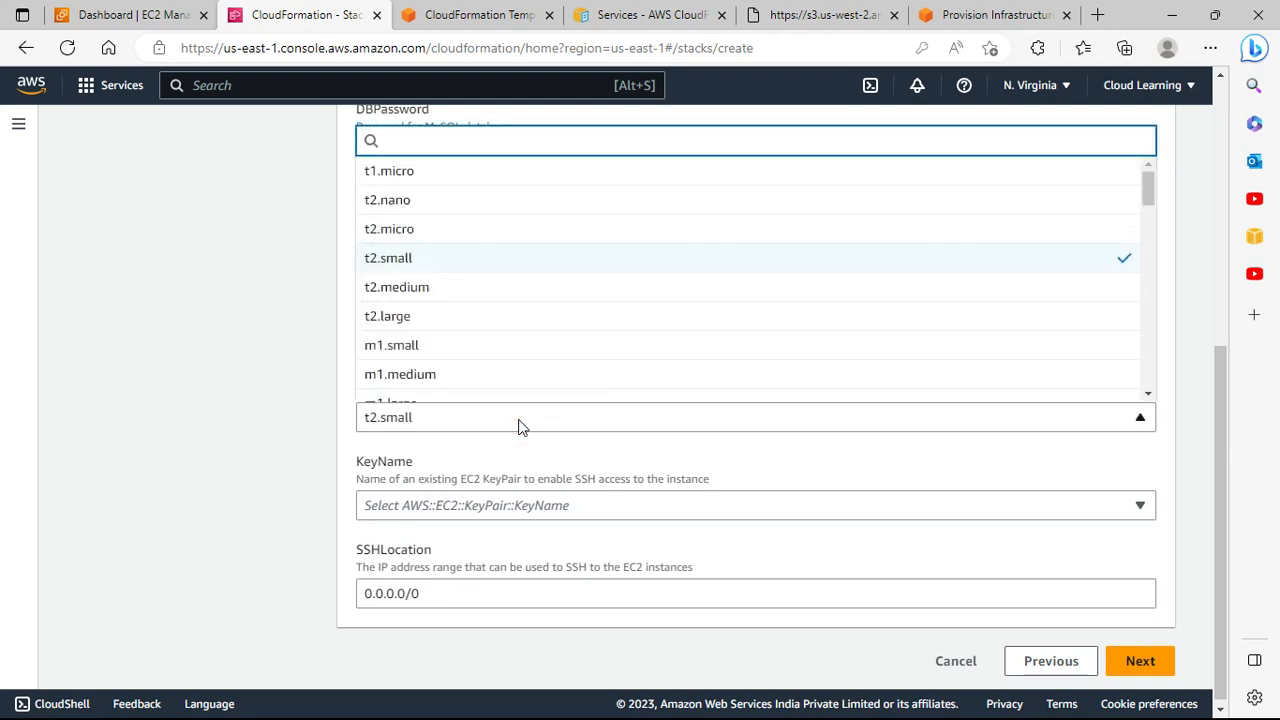
{"action": "scroll", "coordinate": [551, 322], "scroll_direction": "down", "scroll_amount": 1}
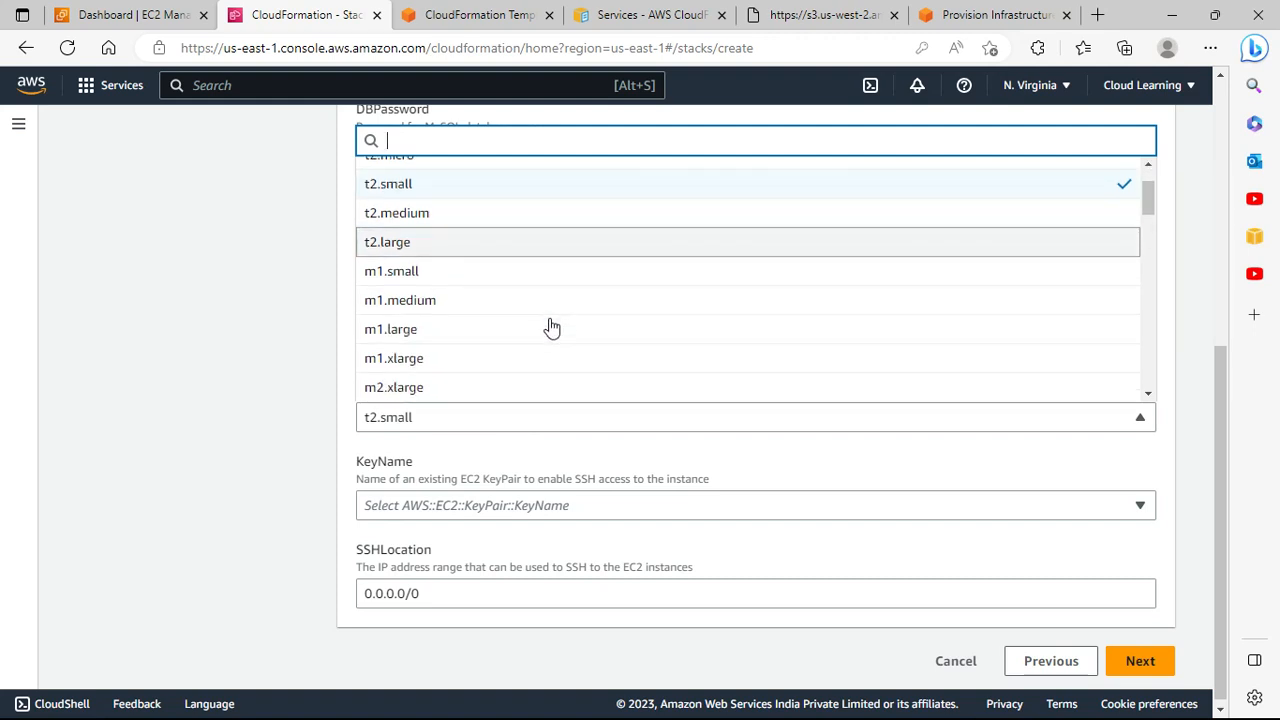
{"action": "scroll", "coordinate": [551, 328], "scroll_direction": "up", "scroll_amount": 1}
{"action": "left_click", "coordinate": [309, 333]}
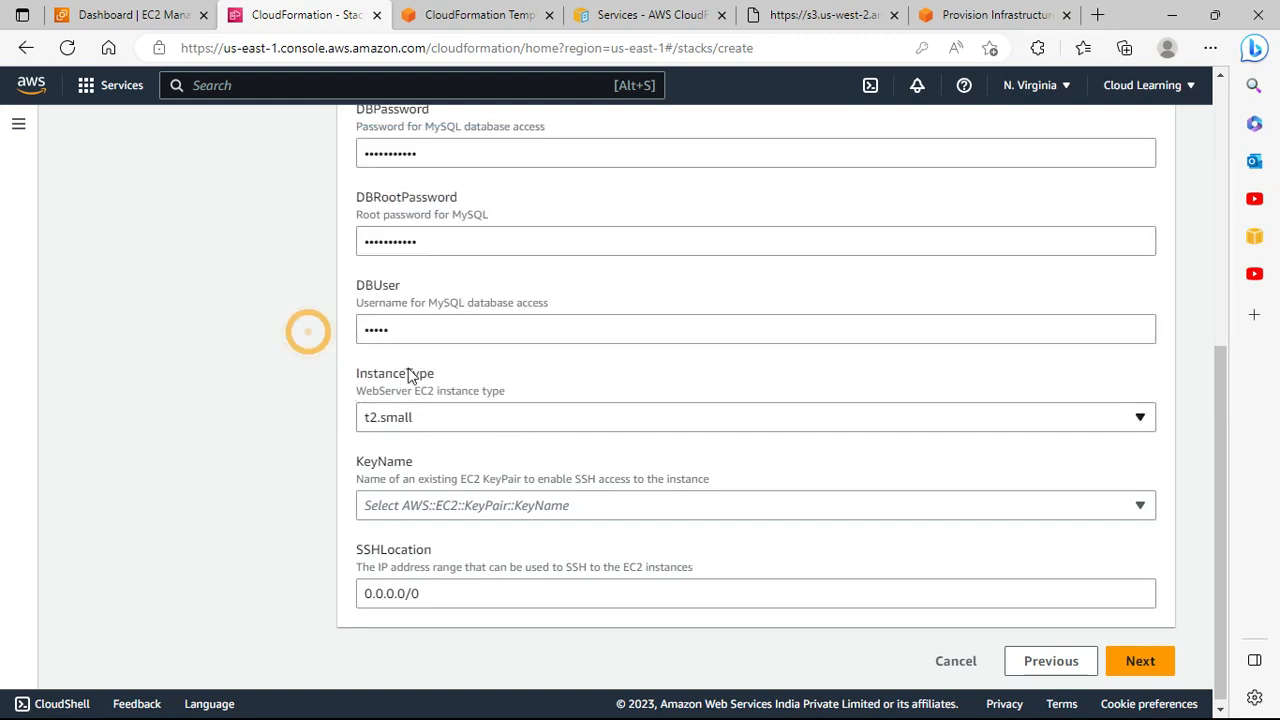
{"action": "left_click", "coordinate": [822, 15]}
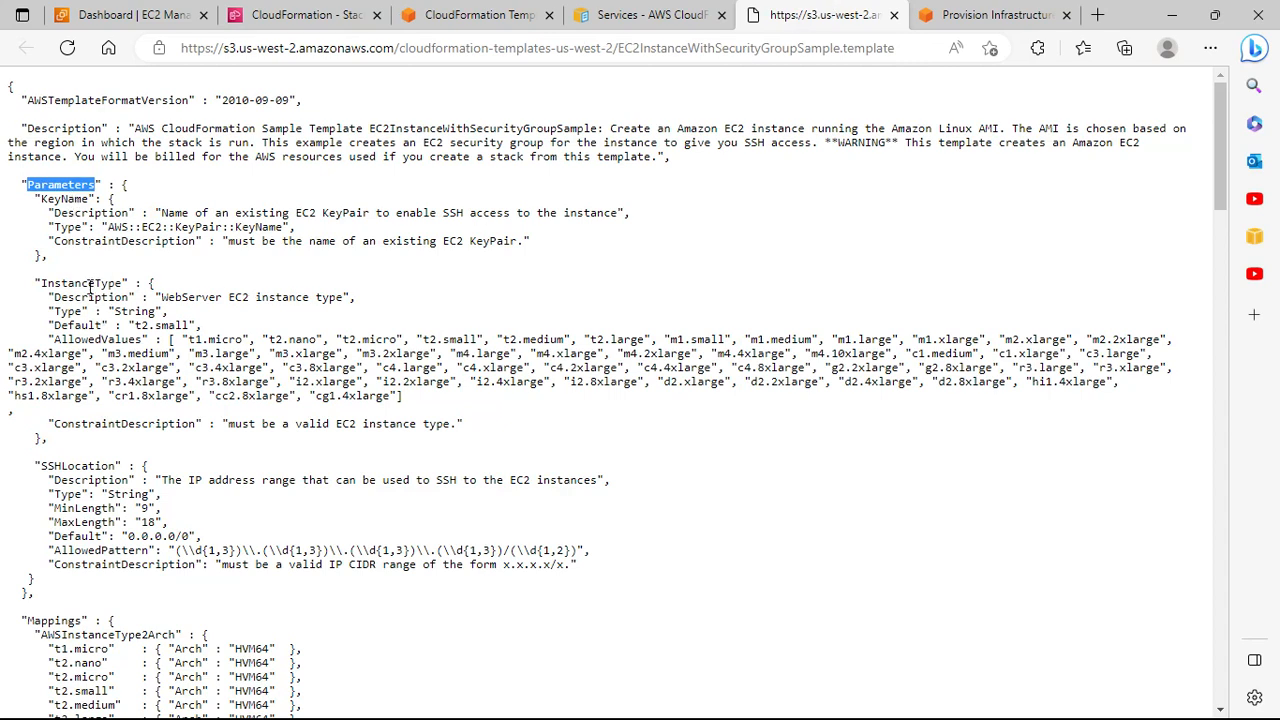
Step: Highlight the InstanceType AllowedValues list in the EC2InstanceWithSecurityGroupSample template JSON
{"action": "left_click_drag", "start_coordinate": [188, 340], "coordinate": [492, 399]}
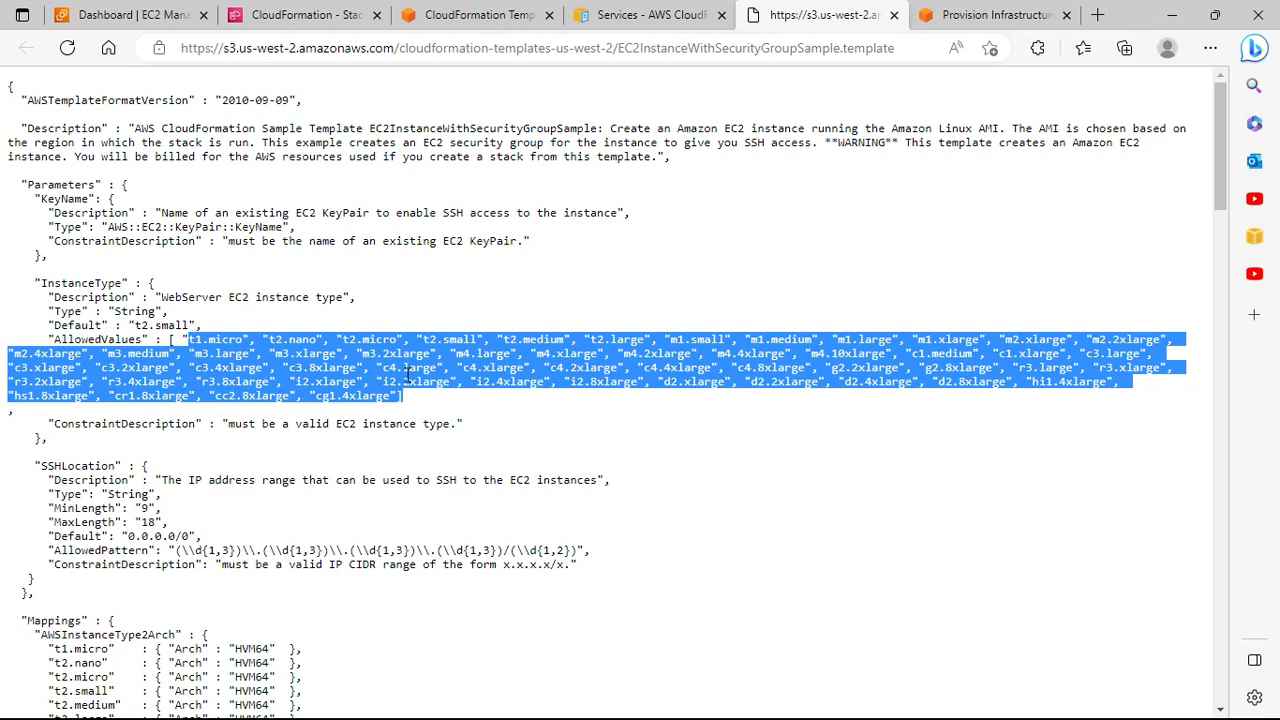
{"action": "scroll", "coordinate": [407, 372], "scroll_direction": "down", "scroll_amount": 2}
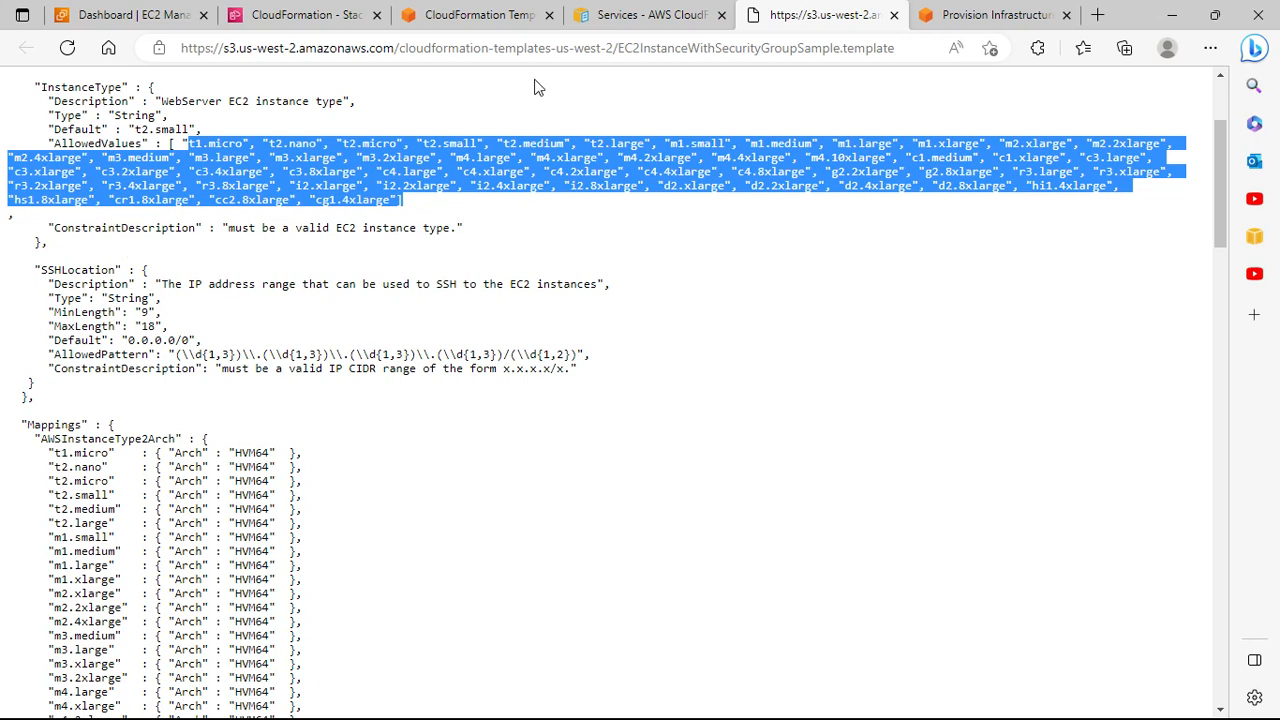
Step: Recheck the stack form's instance type list, leaving InstanceType at t2.small
{"action": "left_click", "coordinate": [300, 14]}
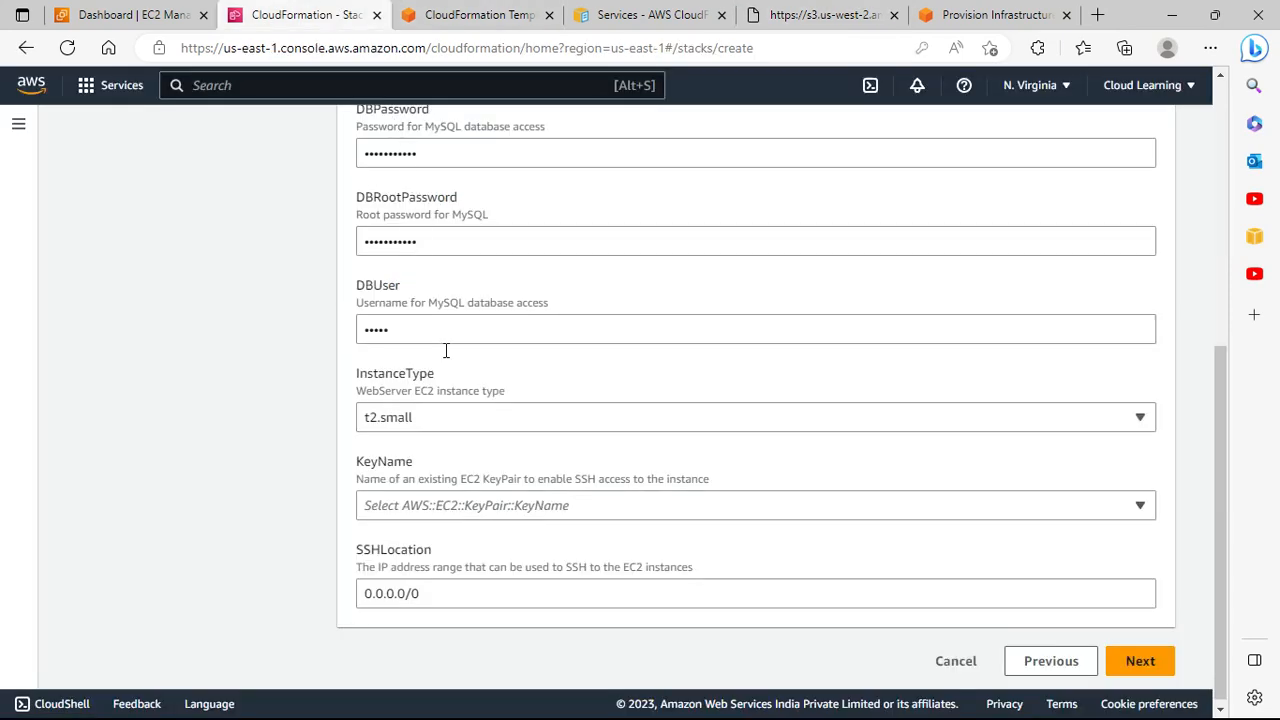
{"action": "left_click", "coordinate": [475, 424]}
{"action": "scroll", "coordinate": [486, 300], "scroll_direction": "down", "scroll_amount": 4}
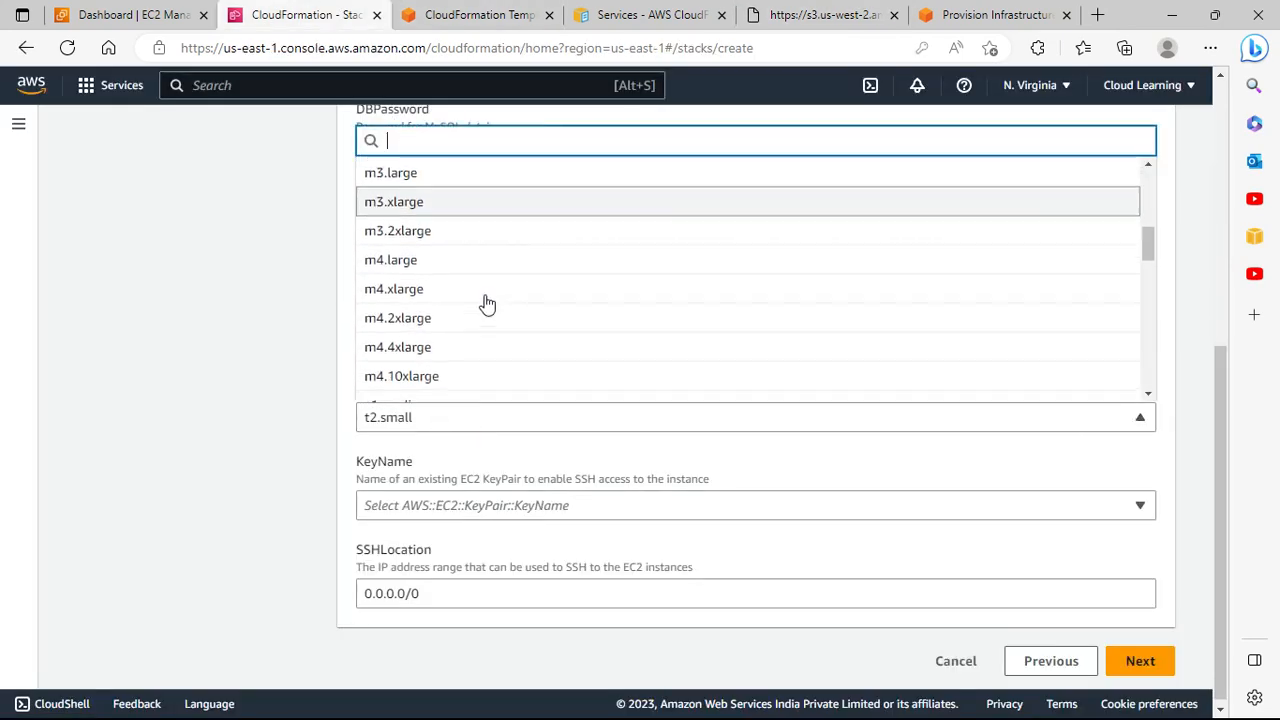
{"action": "left_click", "coordinate": [177, 256]}
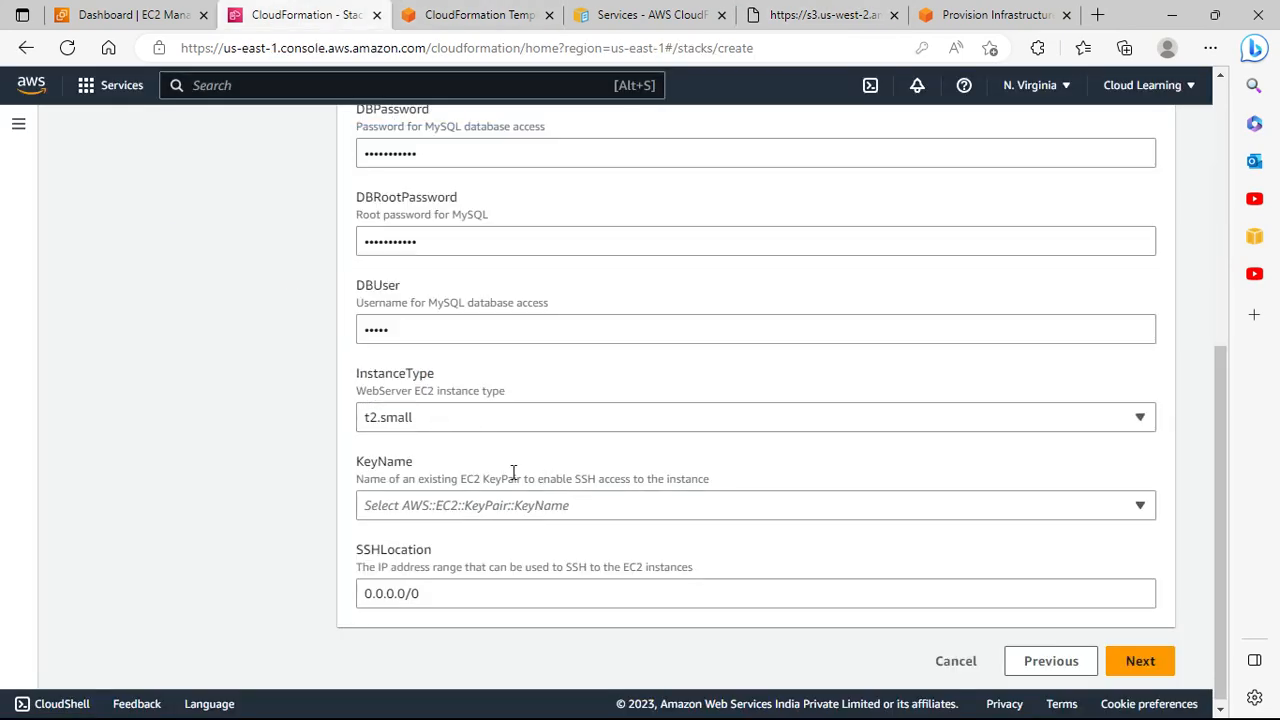
Step: Compare against the sample template's instance types in the template file
{"action": "left_click", "coordinate": [455, 12]}
{"action": "left_click", "coordinate": [650, 14]}
{"action": "left_click", "coordinate": [825, 14]}
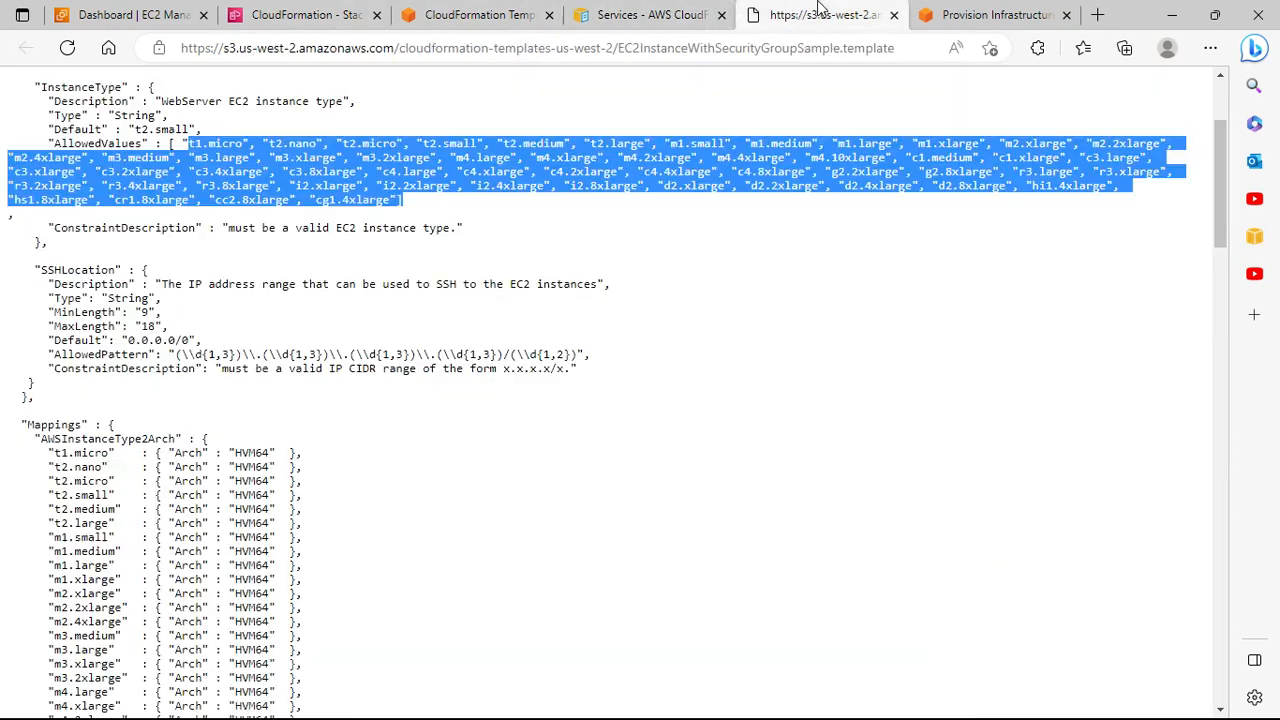
{"action": "scroll", "coordinate": [286, 336], "scroll_direction": "up", "scroll_amount": 2}
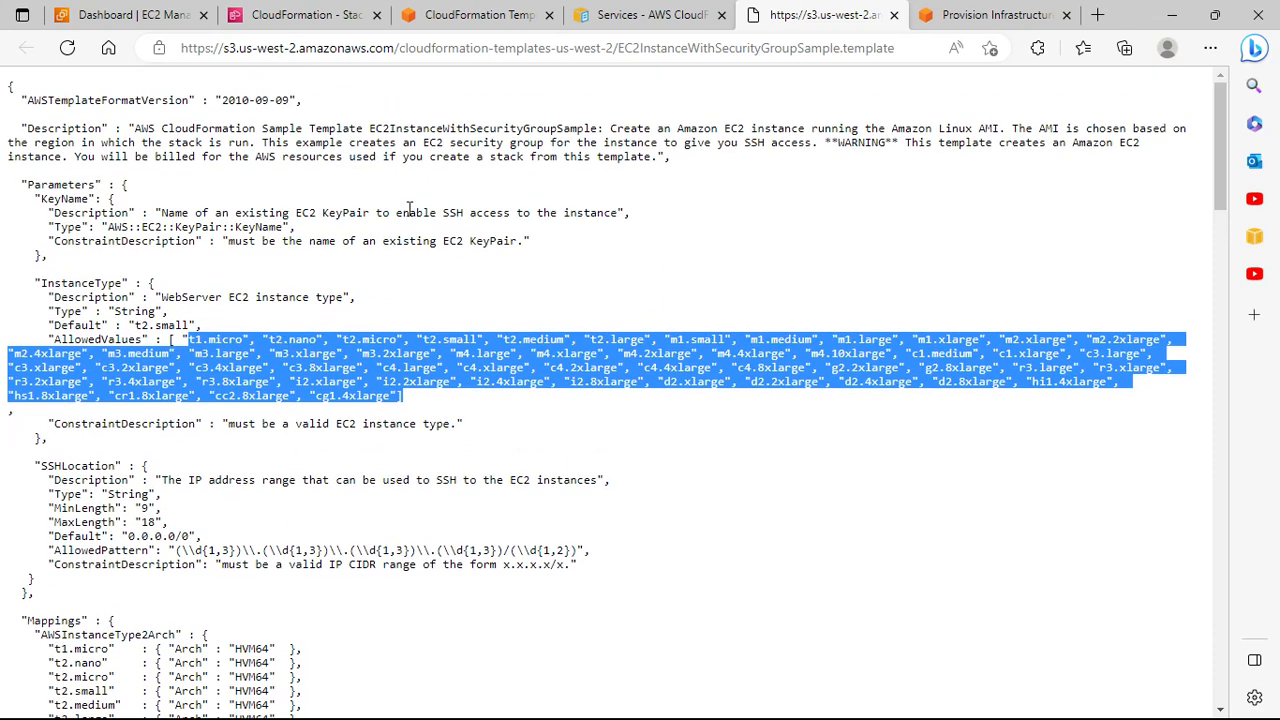
{"action": "scroll", "coordinate": [348, 390], "scroll_direction": "down", "scroll_amount": 2}
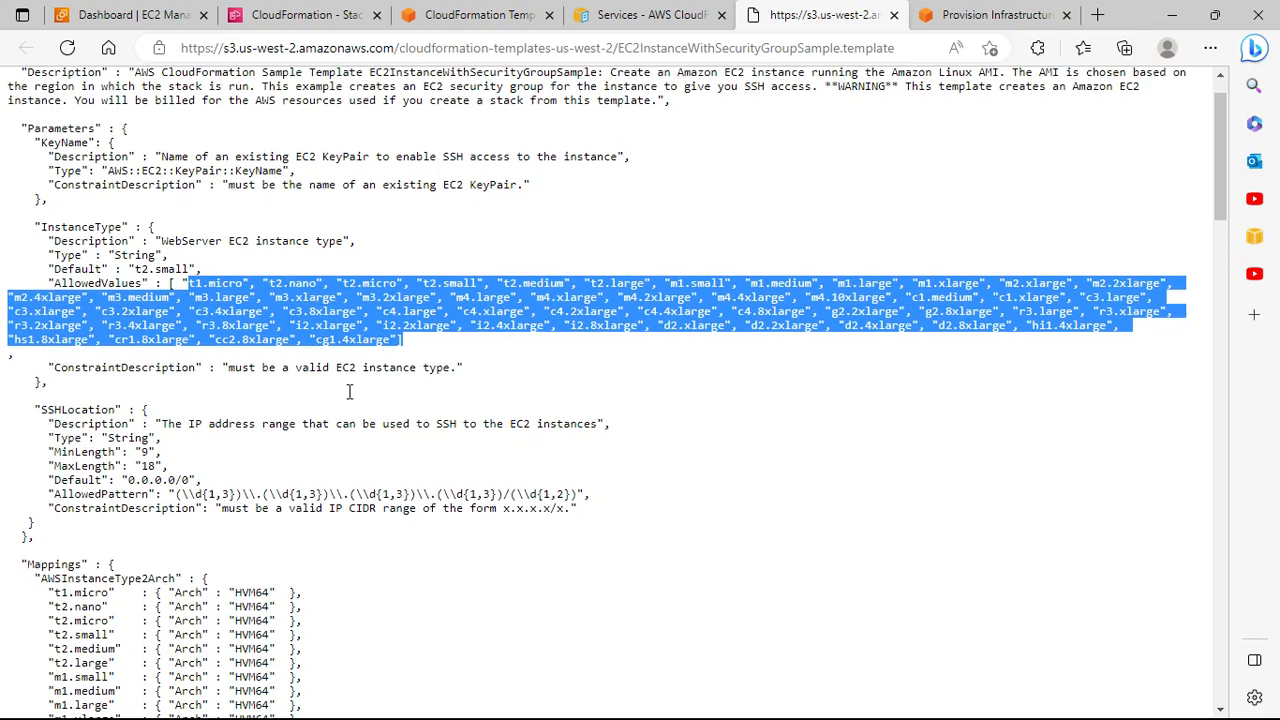
Step: Back on the LAMP stack parameters form, list the existing EC2 key pairs for KeyName
{"action": "left_click", "coordinate": [460, 15]}
{"action": "left_click", "coordinate": [305, 12]}
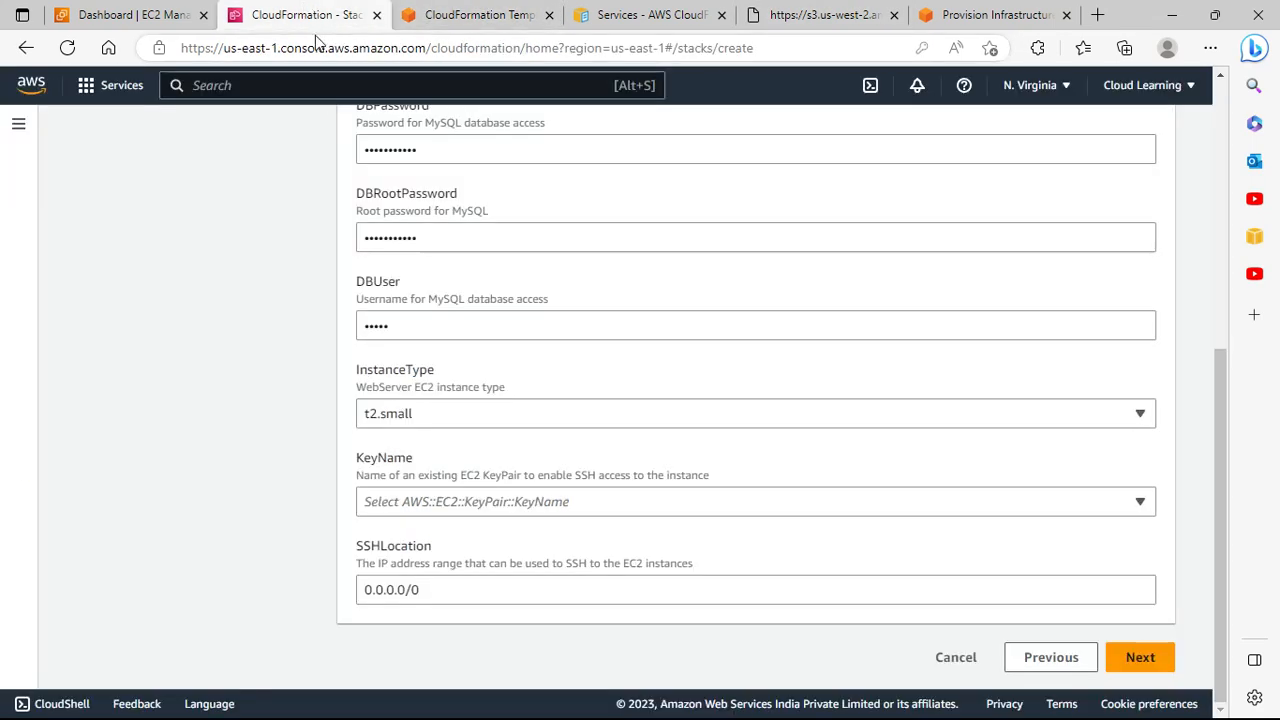
{"action": "left_click", "coordinate": [443, 505]}
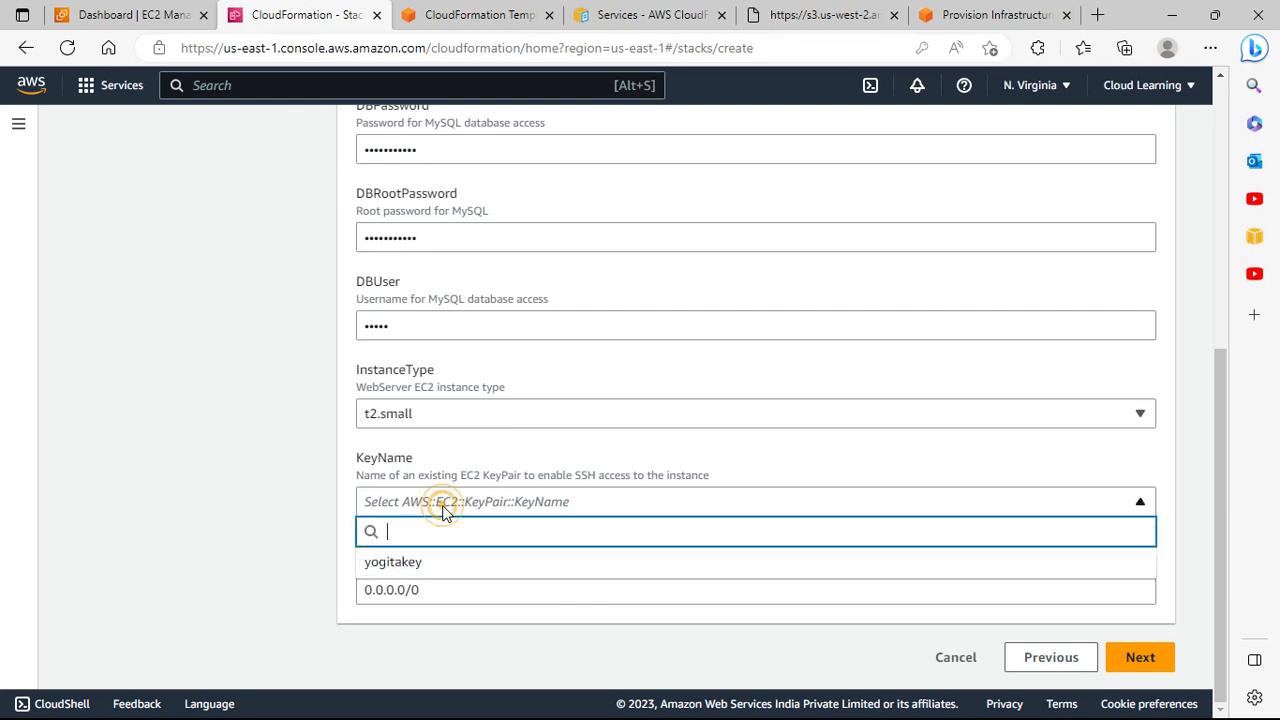
Step: Use the existing key pair, fix the stack name to lampstack, and continue
{"action": "left_click", "coordinate": [433, 562]}
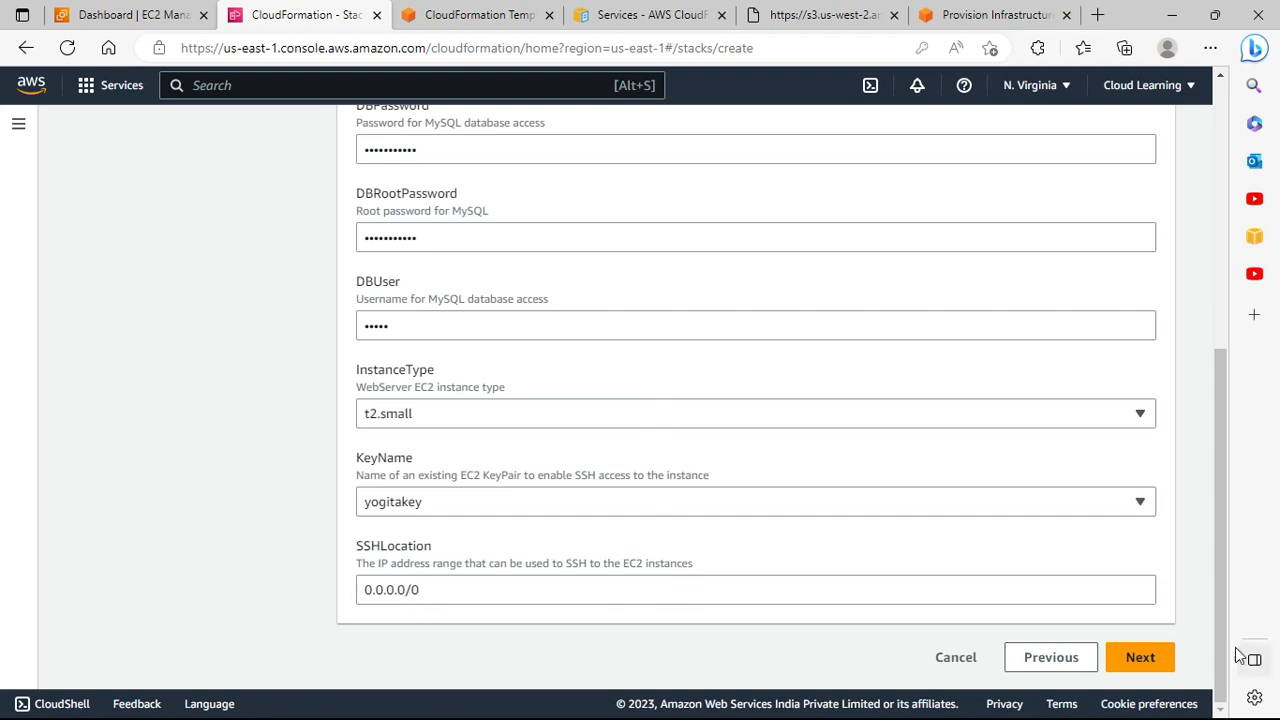
{"action": "left_click", "coordinate": [1150, 655]}
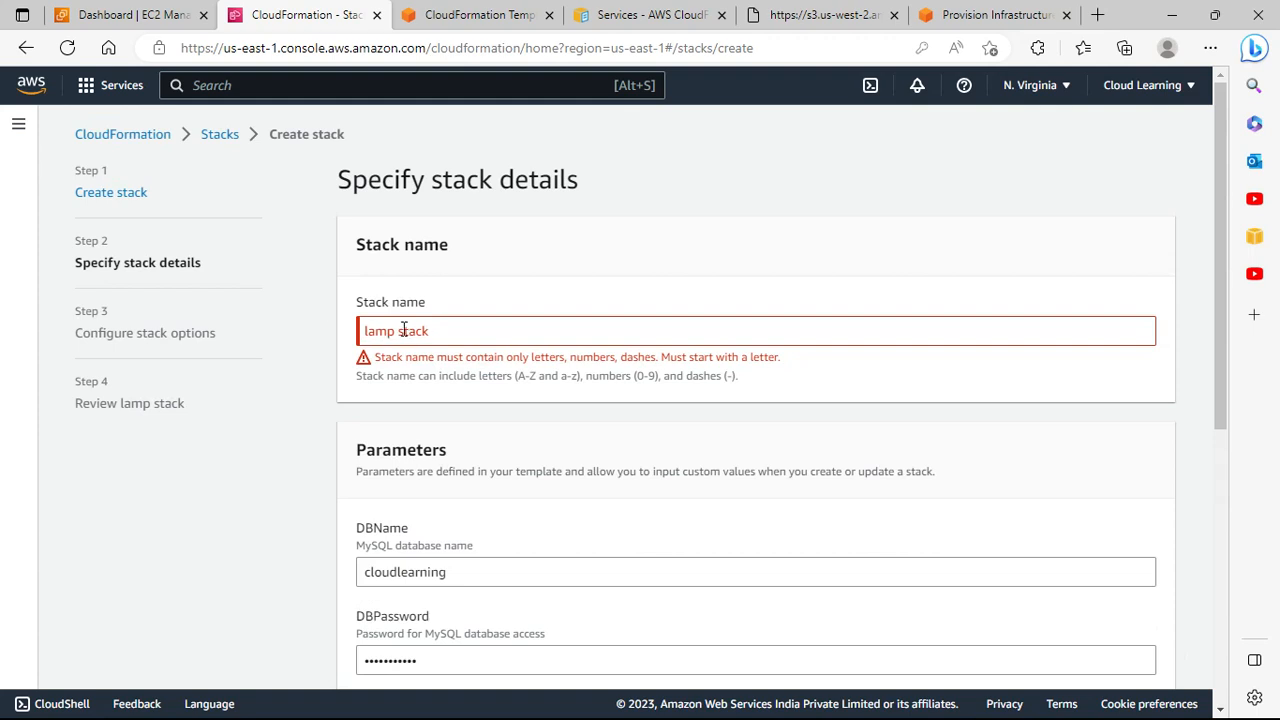
{"action": "left_click", "coordinate": [403, 330]}
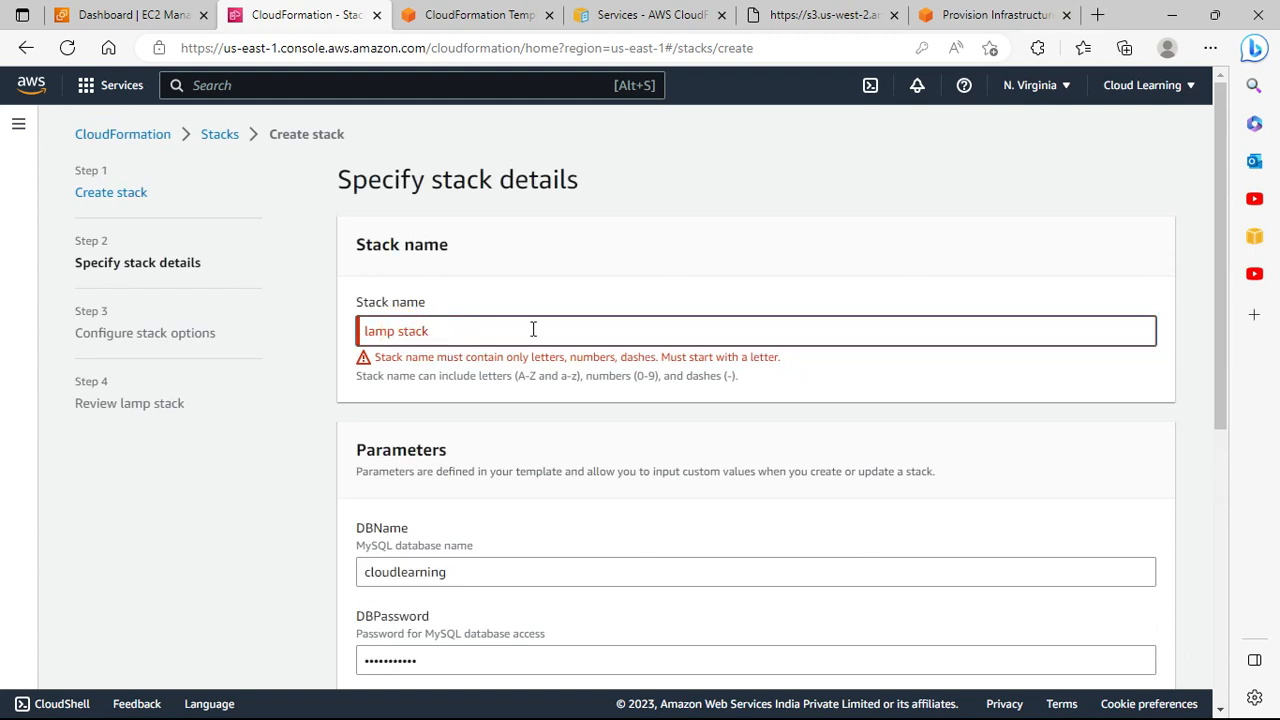
{"action": "key", "text": "BackSpace"}
{"action": "scroll", "coordinate": [746, 371], "scroll_direction": "down", "scroll_amount": 5}
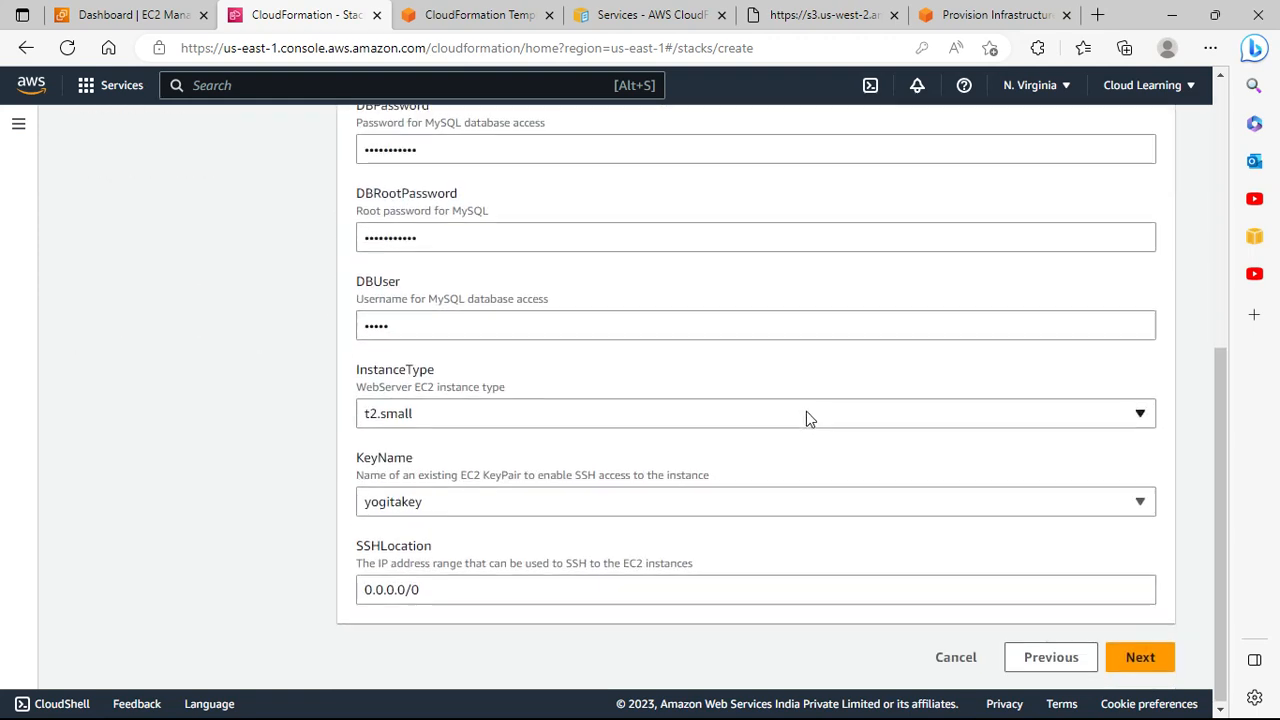
{"action": "left_click", "coordinate": [1145, 660]}
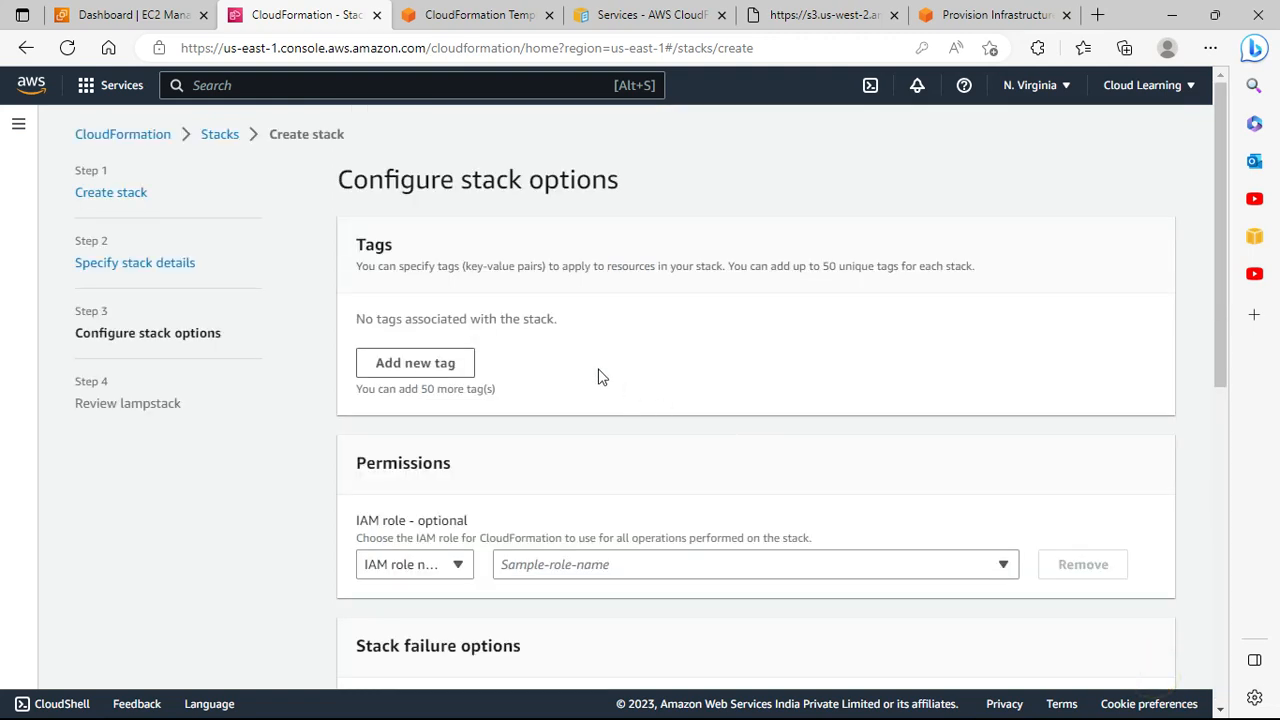
Step: Check the IAM role options, leaving no role assigned to the stack
{"action": "scroll", "coordinate": [517, 374], "scroll_direction": "down", "scroll_amount": 3}
{"action": "scroll", "coordinate": [515, 310], "scroll_direction": "up", "scroll_amount": 3}
{"action": "scroll", "coordinate": [402, 360], "scroll_direction": "down", "scroll_amount": 2}
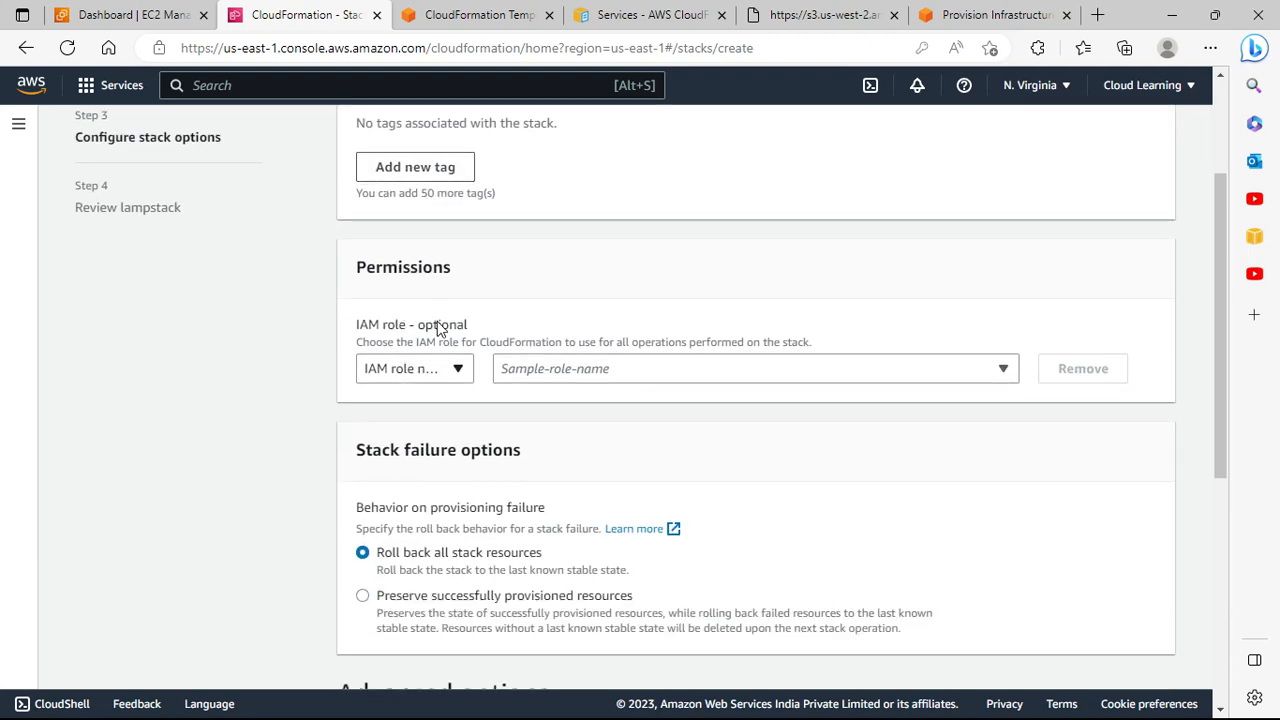
{"action": "left_click", "coordinate": [693, 369]}
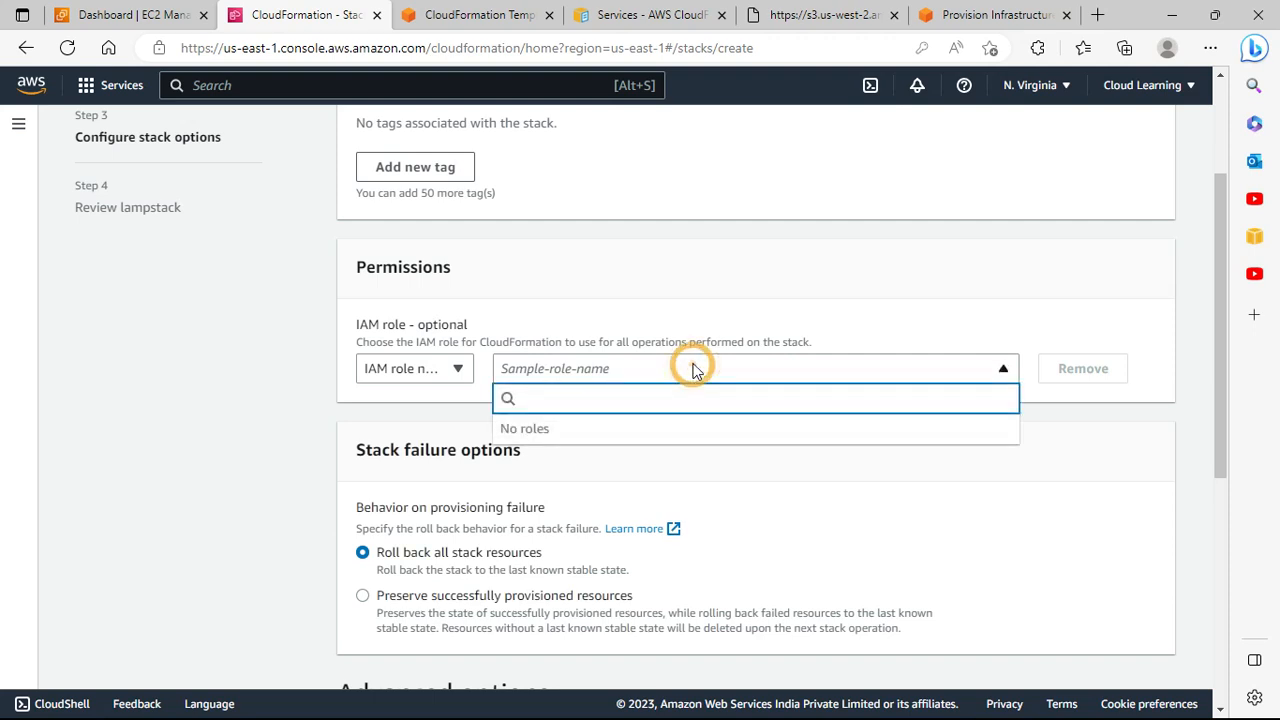
{"action": "left_click", "coordinate": [655, 298]}
{"action": "left_click", "coordinate": [430, 366]}
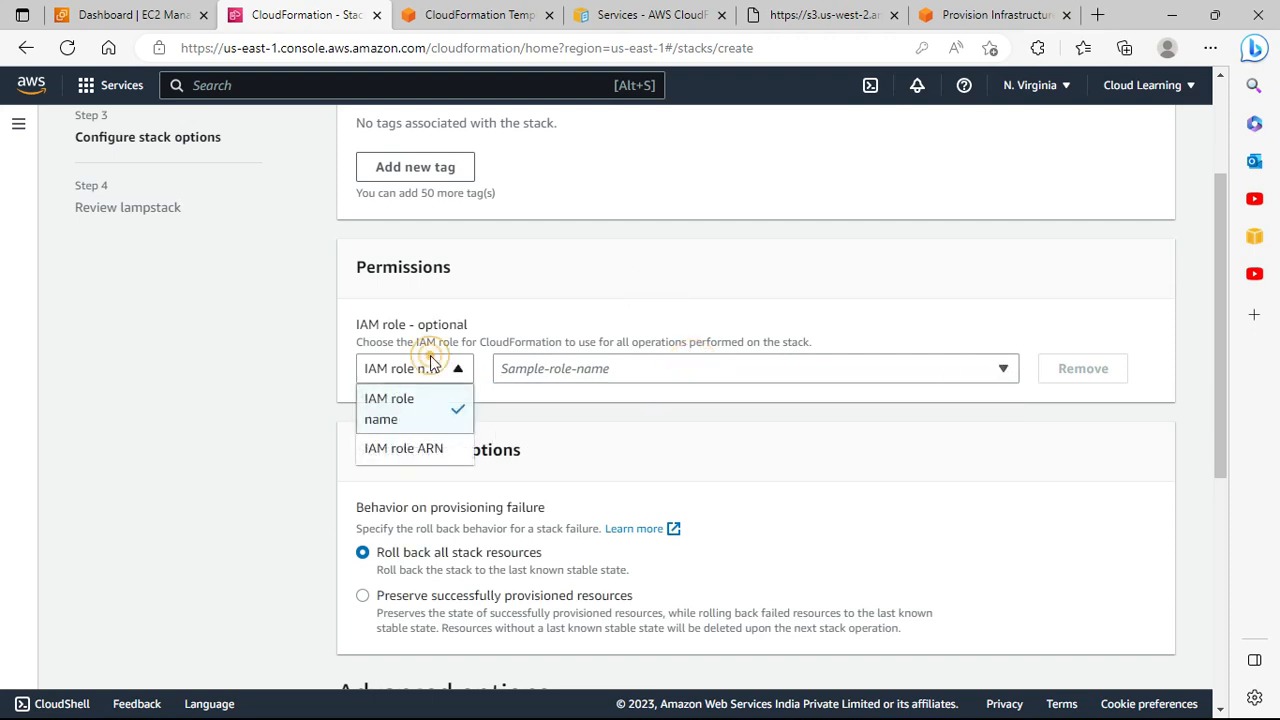
{"action": "left_click", "coordinate": [536, 292]}
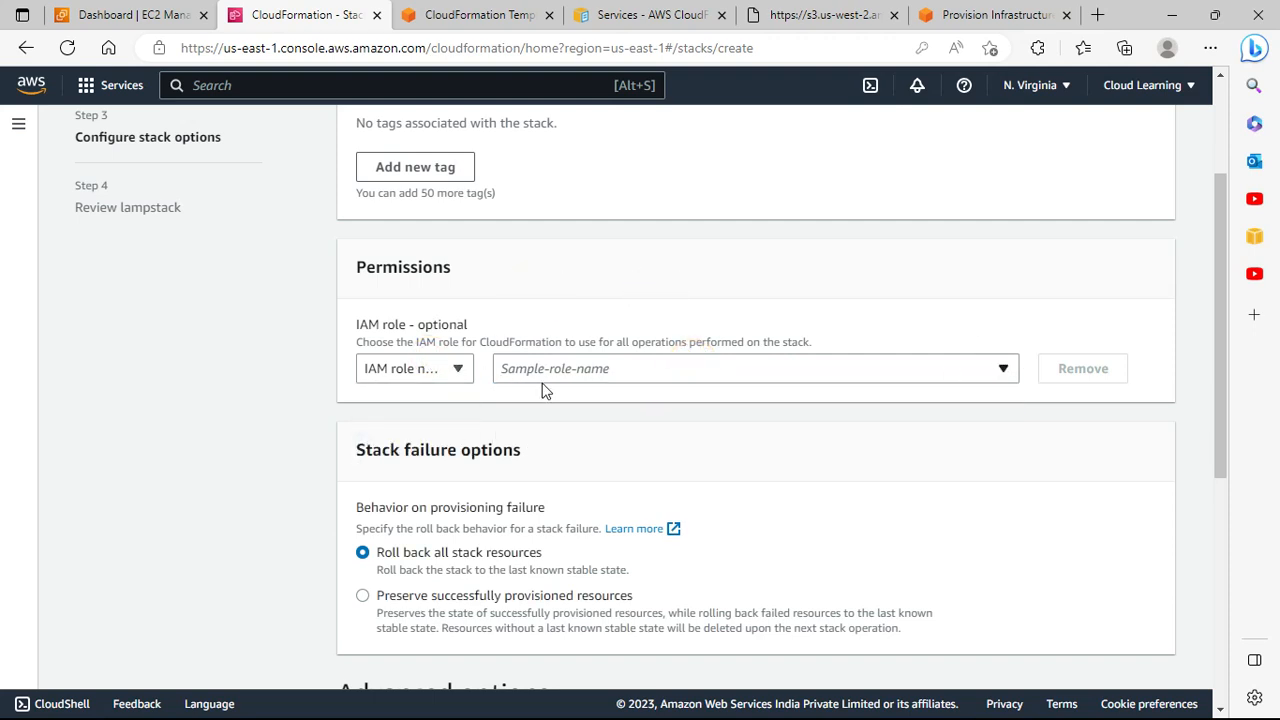
Step: Set stack failure behavior to 'Preserve successfully provisioned resources'
{"action": "scroll", "coordinate": [708, 443], "scroll_direction": "down", "scroll_amount": 1}
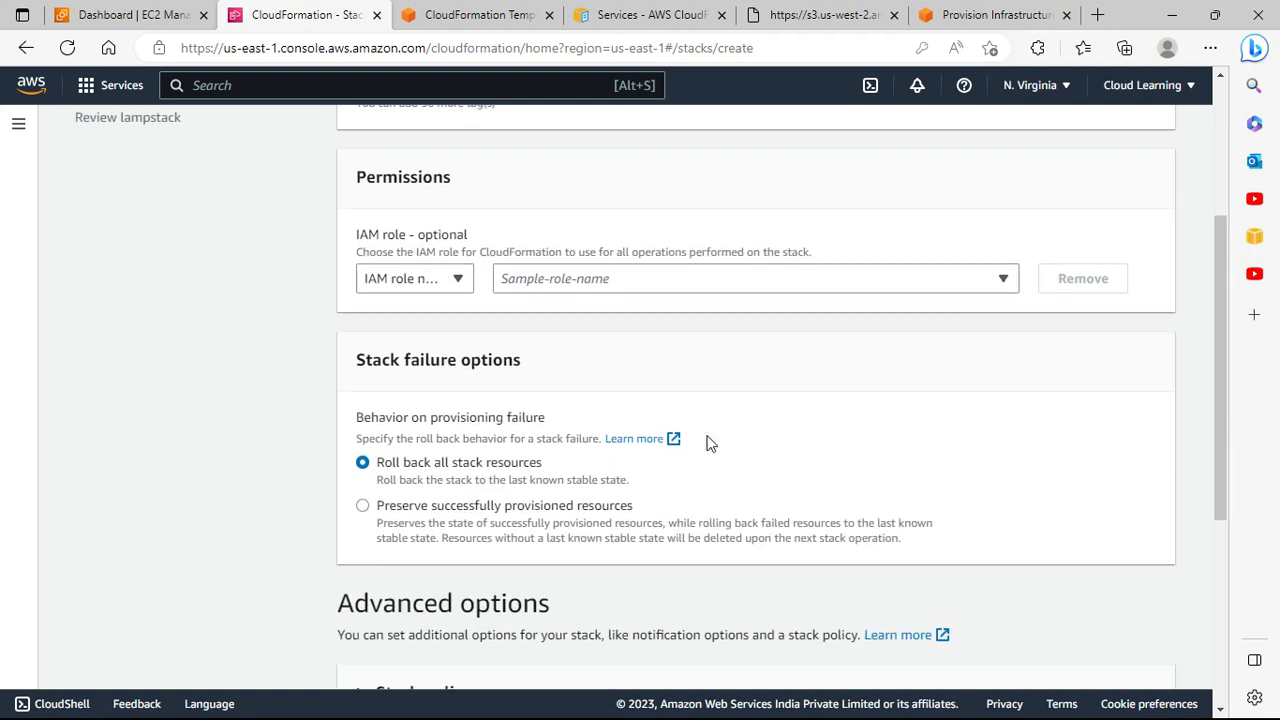
{"action": "scroll", "coordinate": [708, 443], "scroll_direction": "down", "scroll_amount": 1}
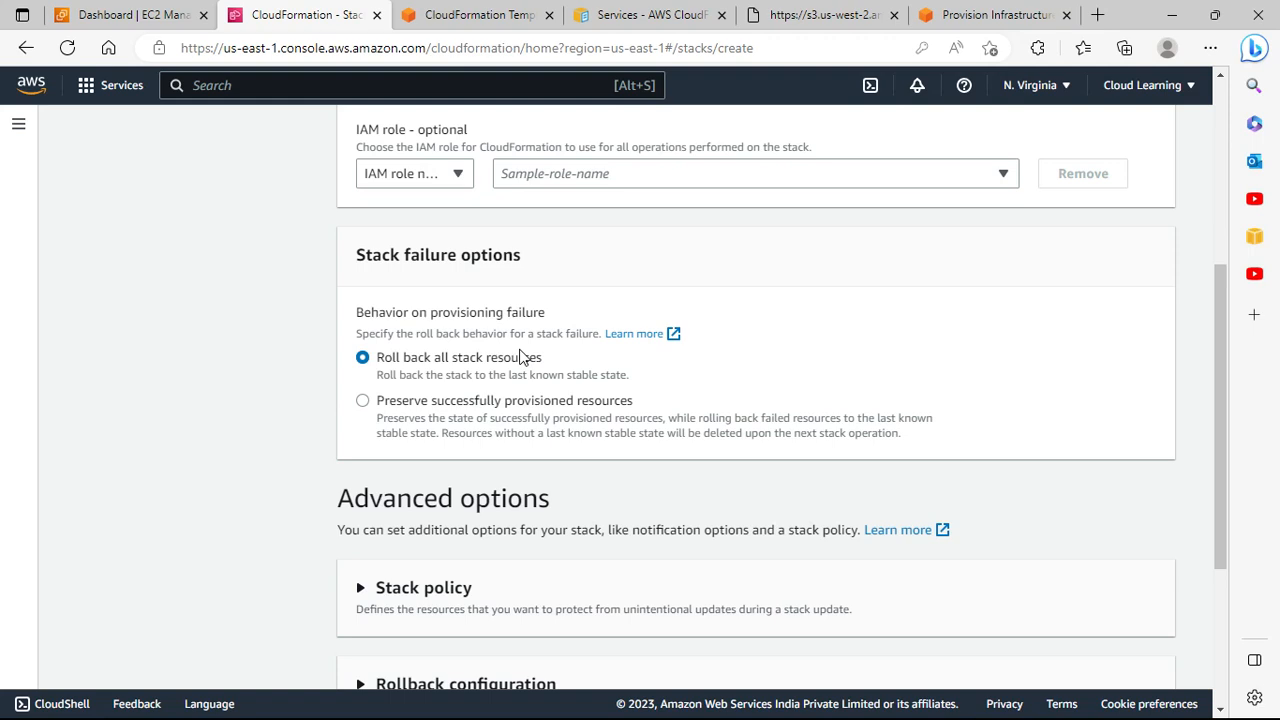
{"action": "left_click", "coordinate": [466, 408]}
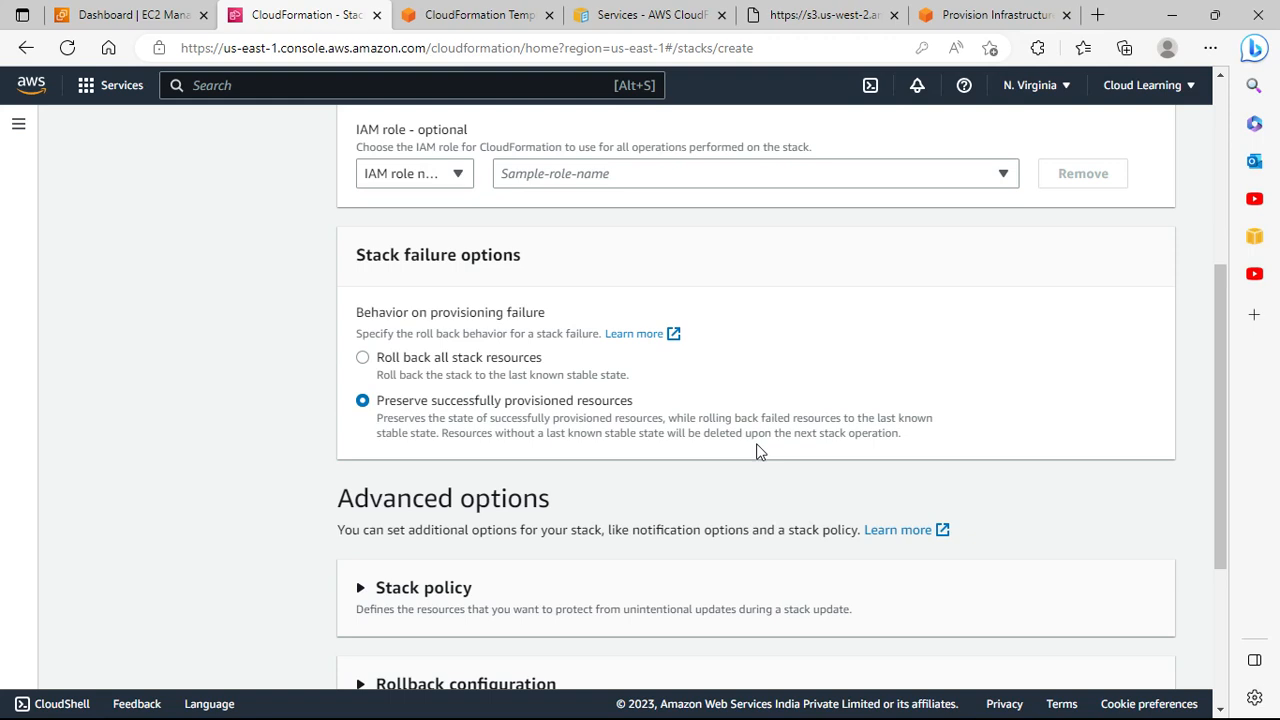
Step: Expand the stack policy options to look at them, then collapse them again without setting a policy
{"action": "scroll", "coordinate": [709, 446], "scroll_direction": "down", "scroll_amount": 2}
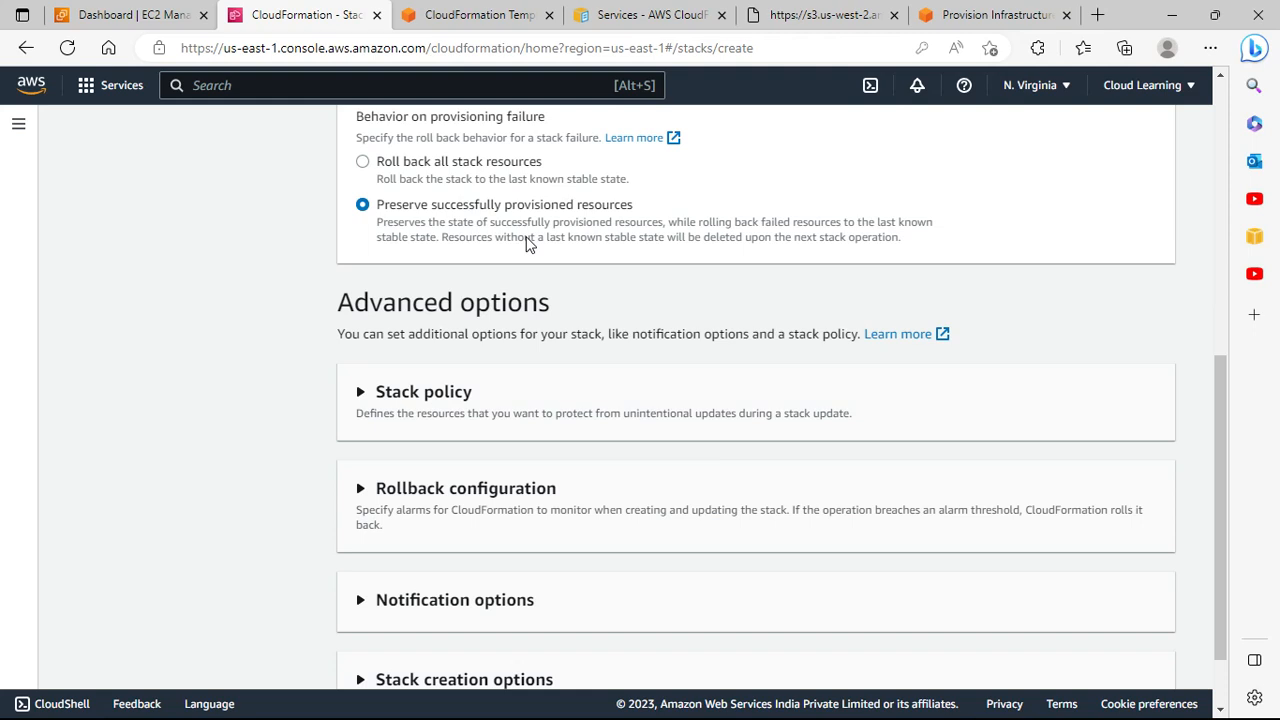
{"action": "scroll", "coordinate": [530, 245], "scroll_direction": "down", "scroll_amount": 1}
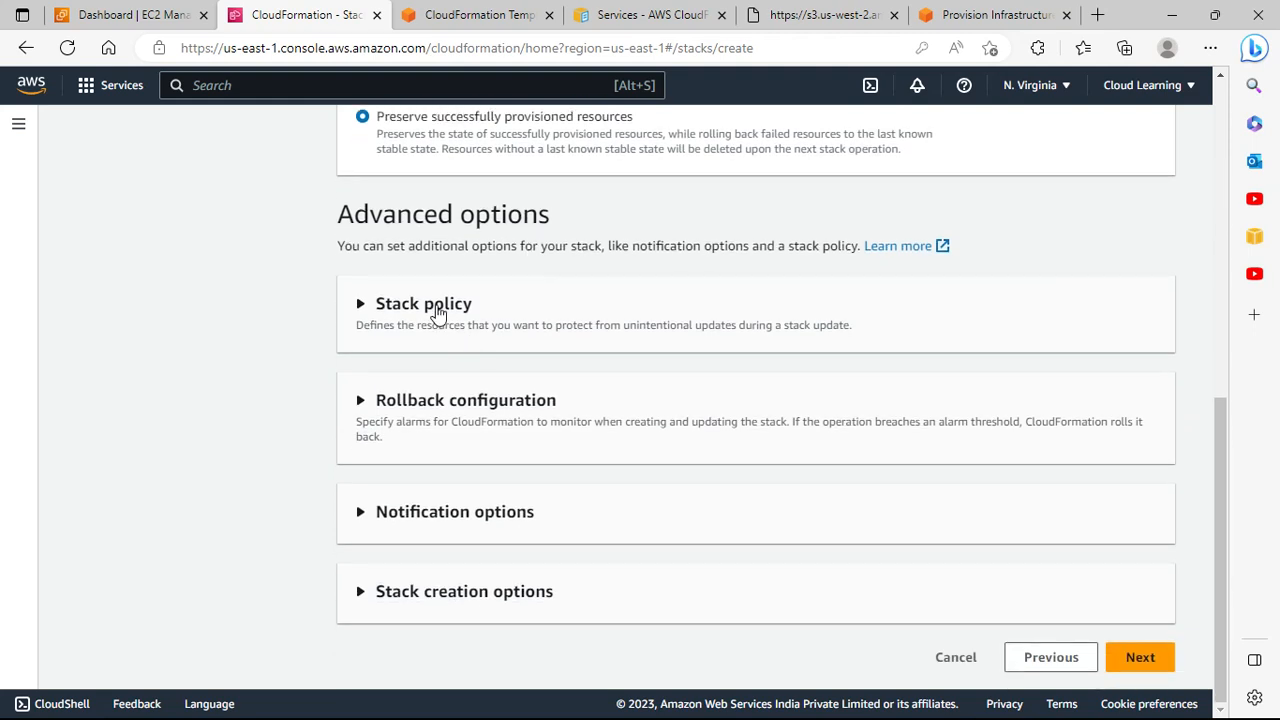
{"action": "left_click", "coordinate": [437, 313]}
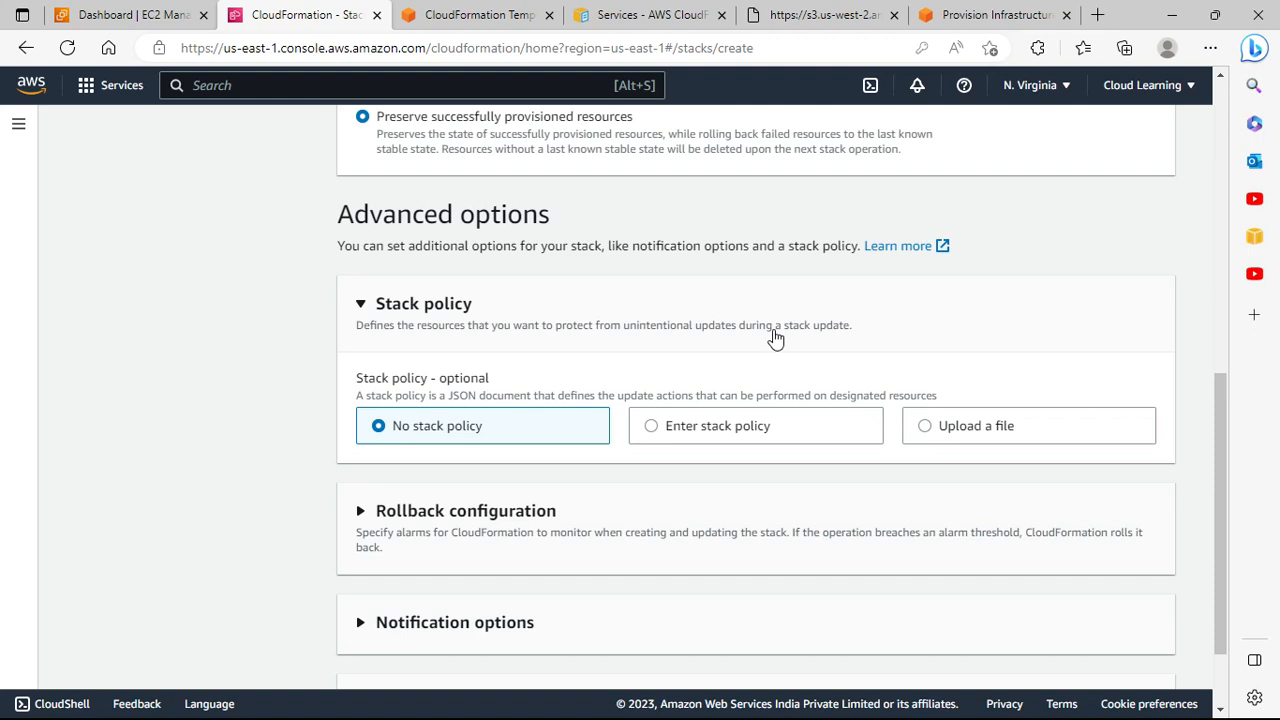
{"action": "left_click", "coordinate": [452, 320]}
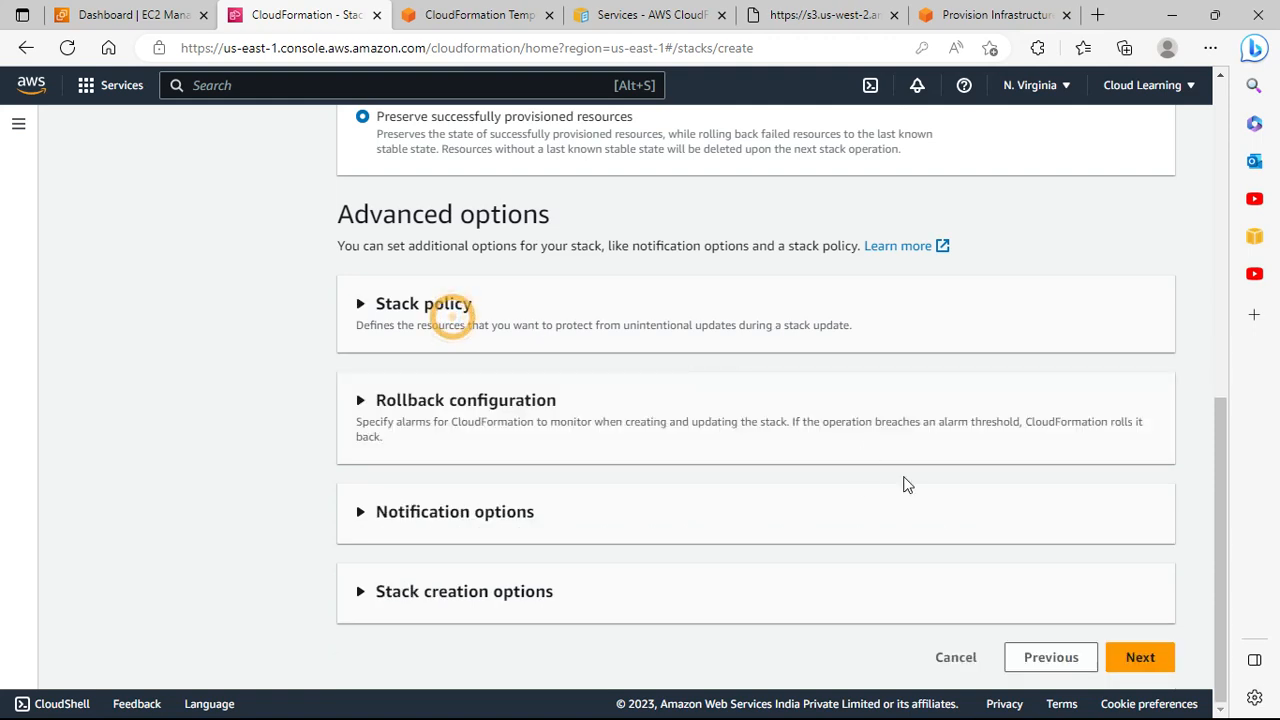
Step: Under Rollback configuration, set the monitoring time to 15 minutes with no CloudWatch alarm
{"action": "left_click", "coordinate": [452, 426]}
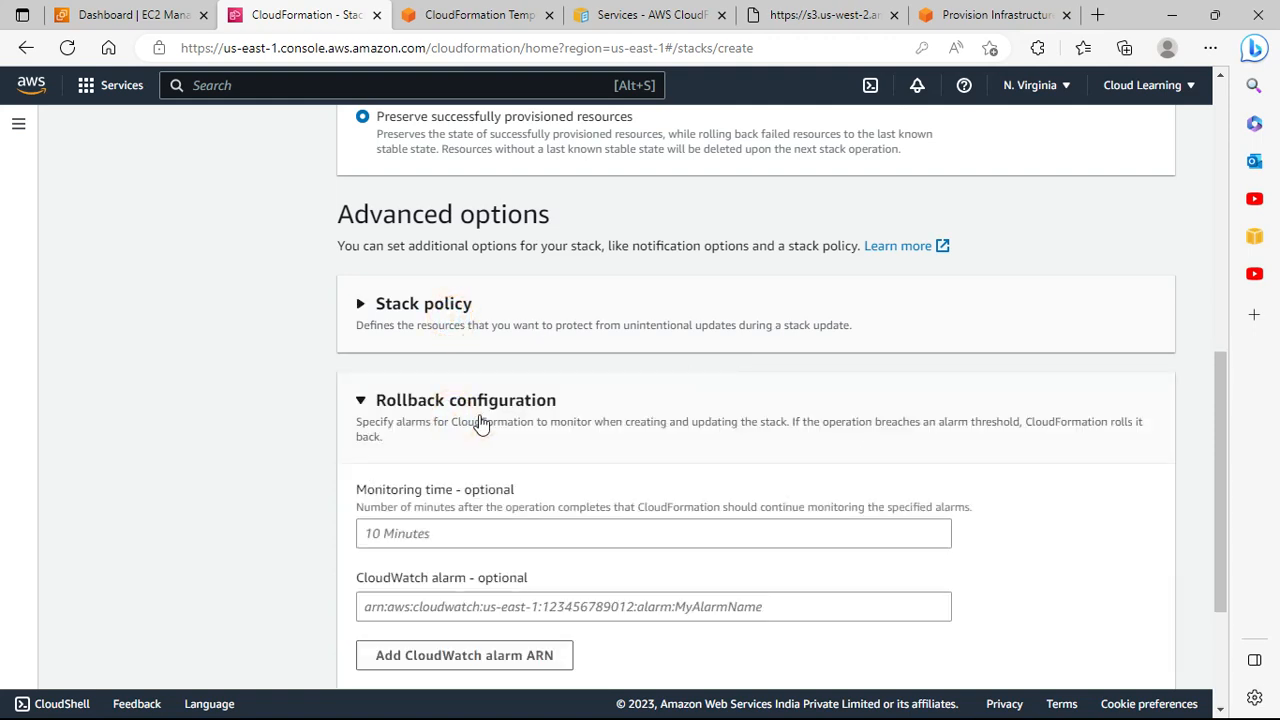
{"action": "scroll", "coordinate": [481, 424], "scroll_direction": "down", "scroll_amount": 2}
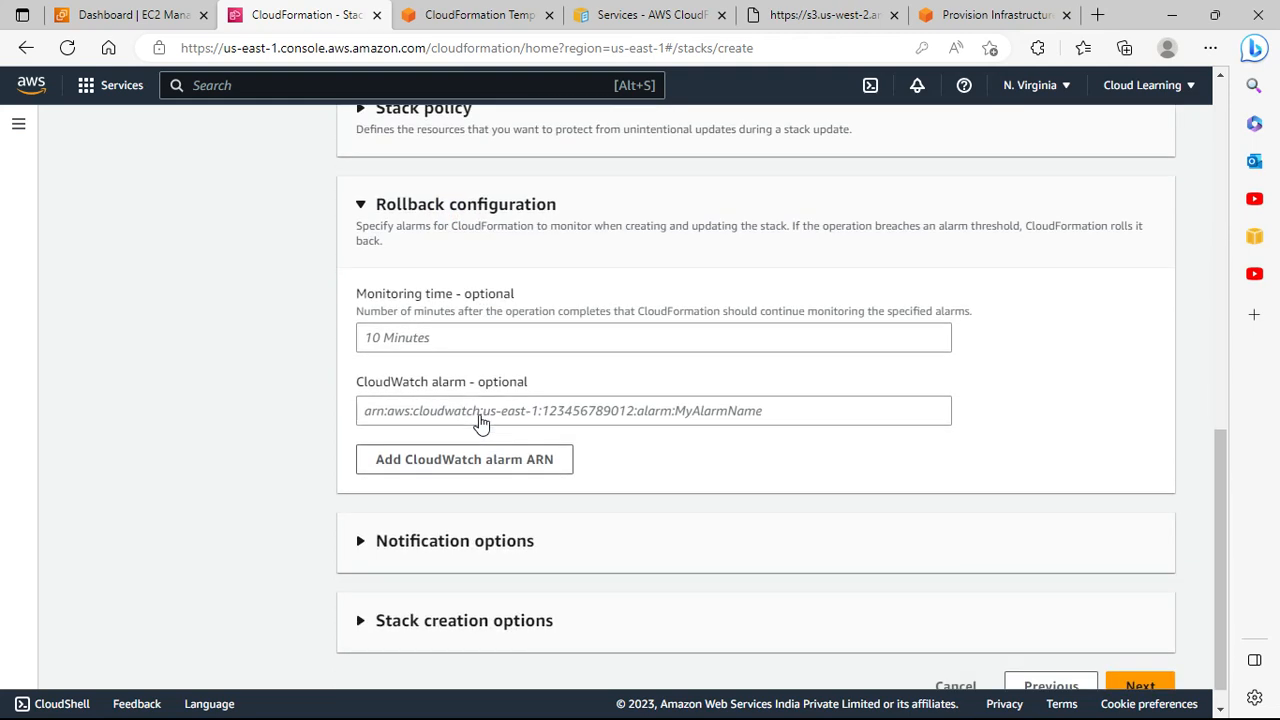
{"action": "left_click", "coordinate": [472, 343]}
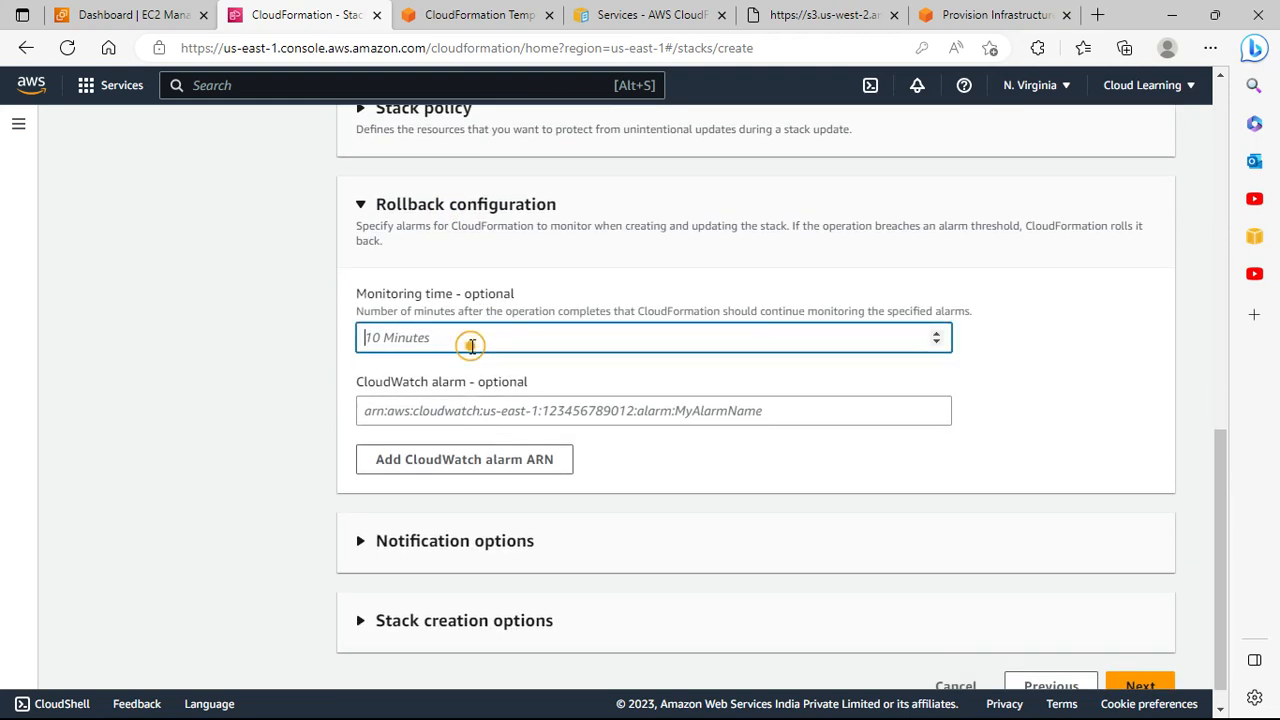
{"action": "type", "text": "15"}
{"action": "key", "text": "BackSpace"}
{"action": "key", "text": "BackSpace"}
{"action": "type", "text": "15"}
{"action": "left_click", "coordinate": [936, 334]}
{"action": "left_click", "coordinate": [937, 342]}
{"action": "scroll", "coordinate": [700, 465], "scroll_direction": "down", "scroll_amount": 1}
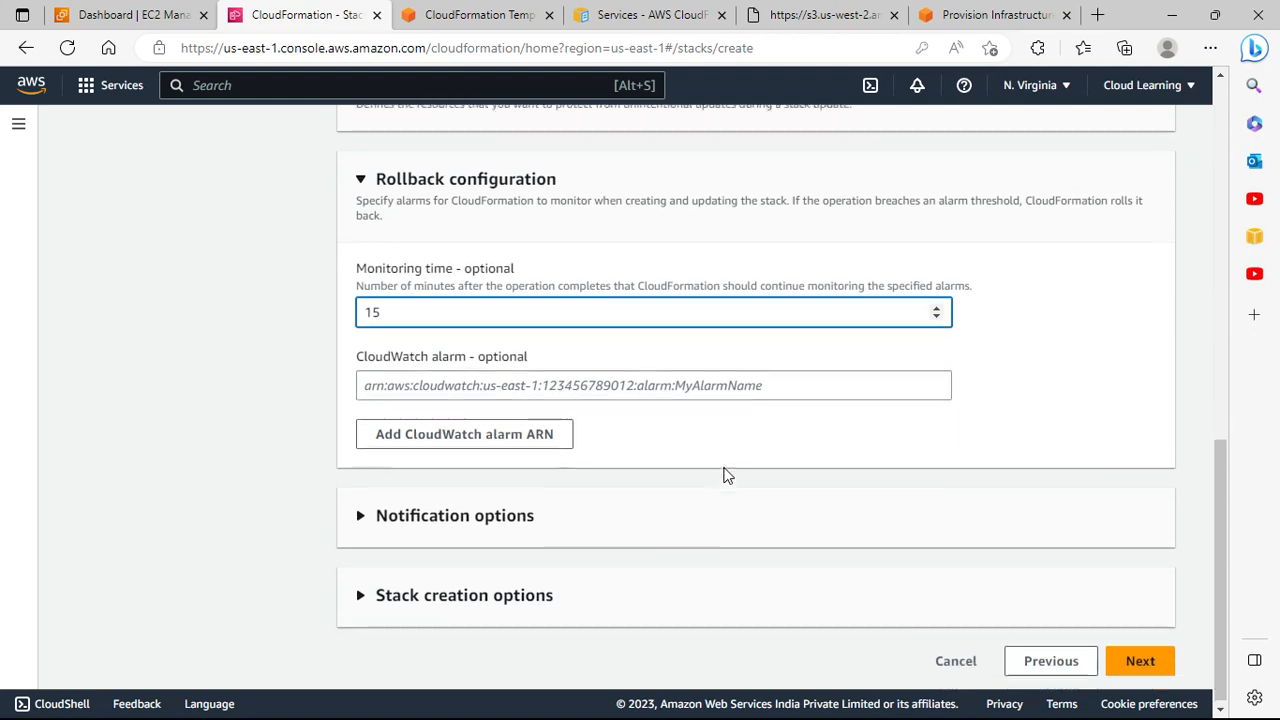
Step: Expand Notification options and check the list of existing SNS topics
{"action": "left_click", "coordinate": [440, 511]}
{"action": "scroll", "coordinate": [795, 525], "scroll_direction": "down", "scroll_amount": 3}
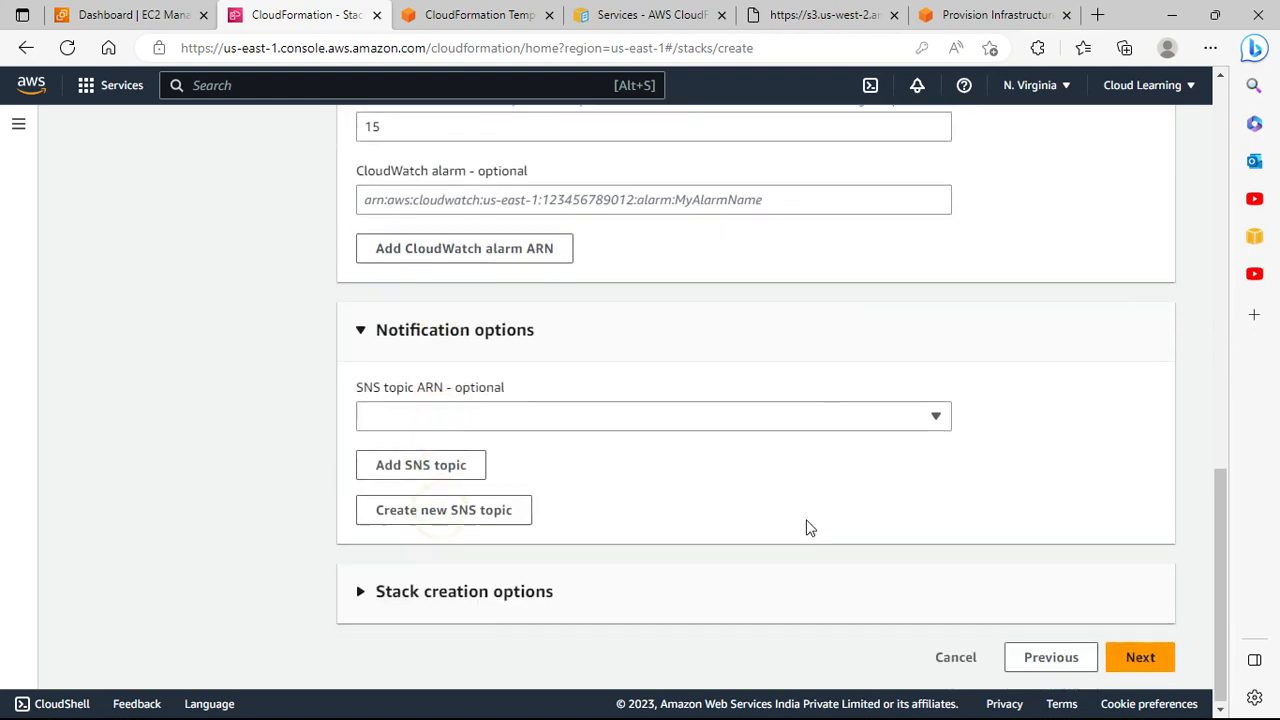
{"action": "left_click", "coordinate": [547, 424]}
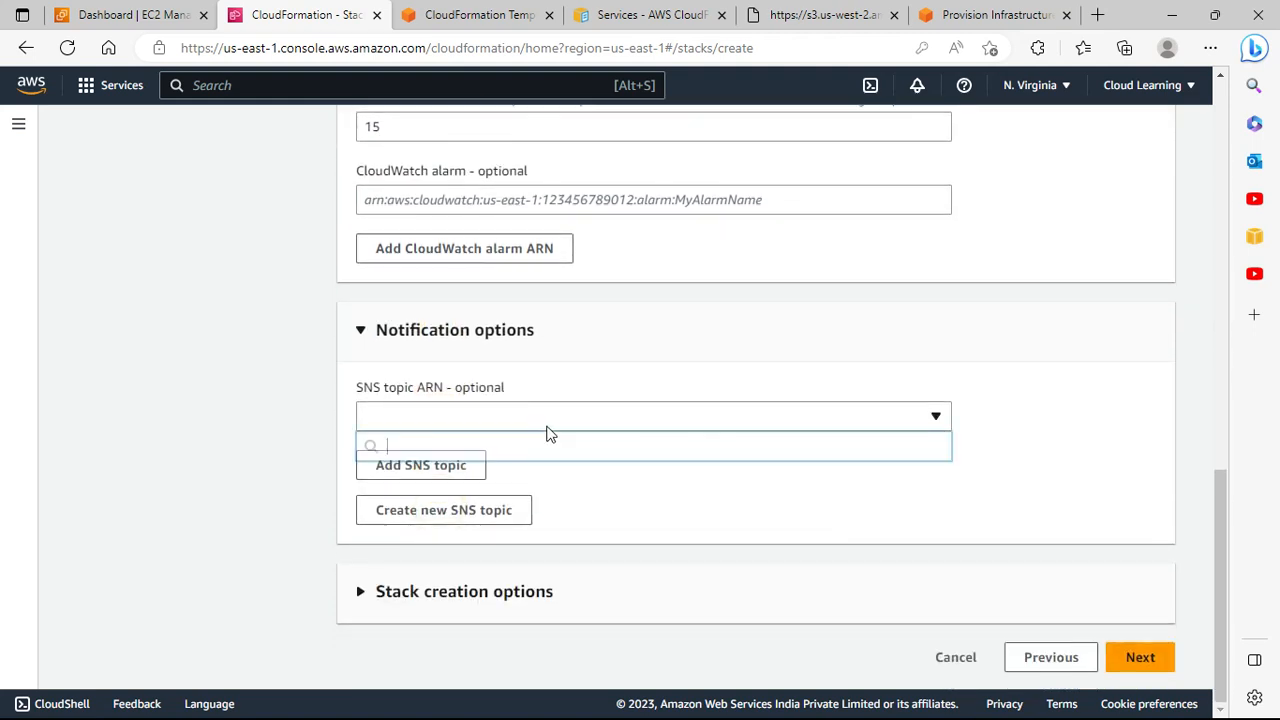
{"action": "left_click", "coordinate": [601, 381]}
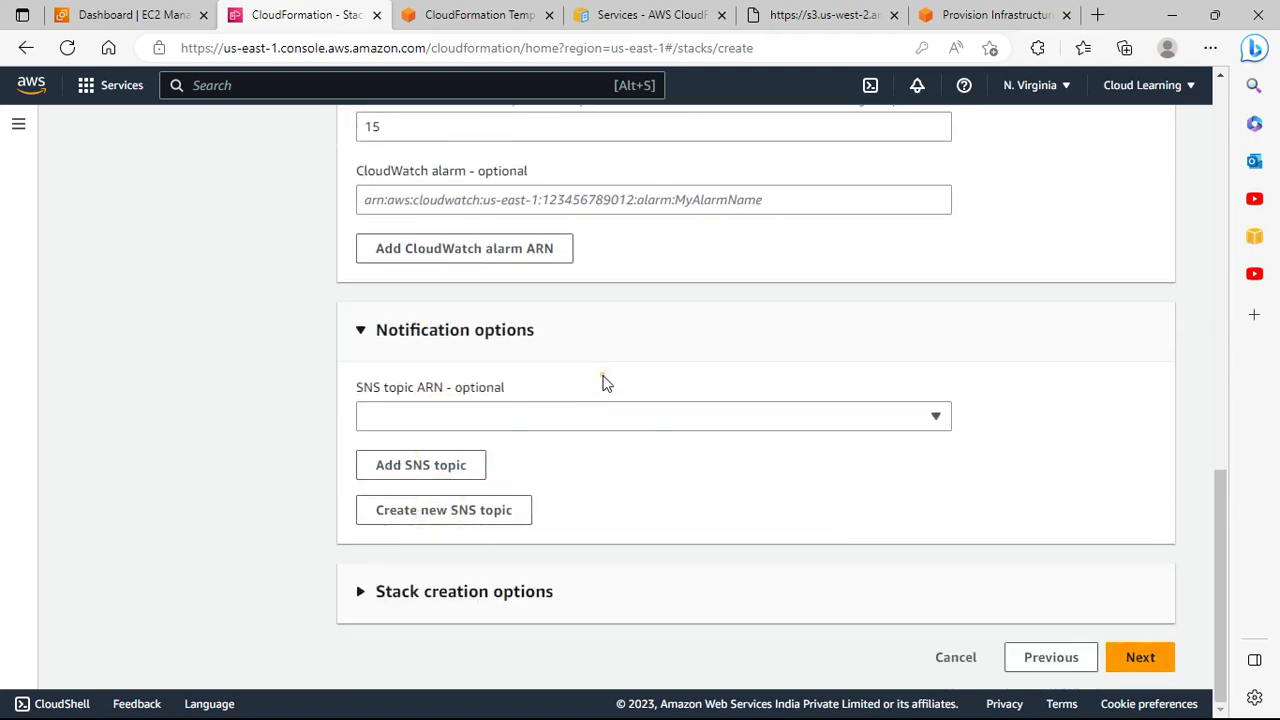
Step: Try creating an SNS topic named 'CF Notification' with the saved notification e-mail address
{"action": "left_click", "coordinate": [480, 519]}
{"action": "left_click", "coordinate": [407, 405]}
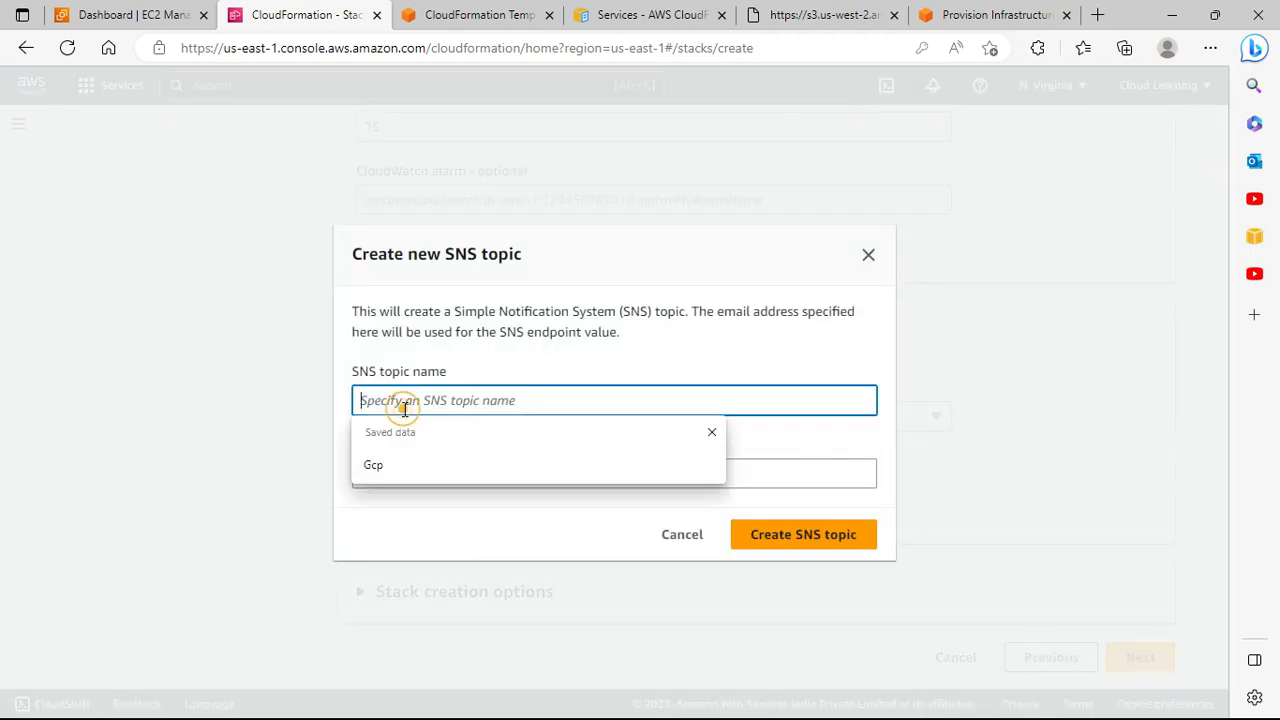
{"action": "type", "text": "C"}
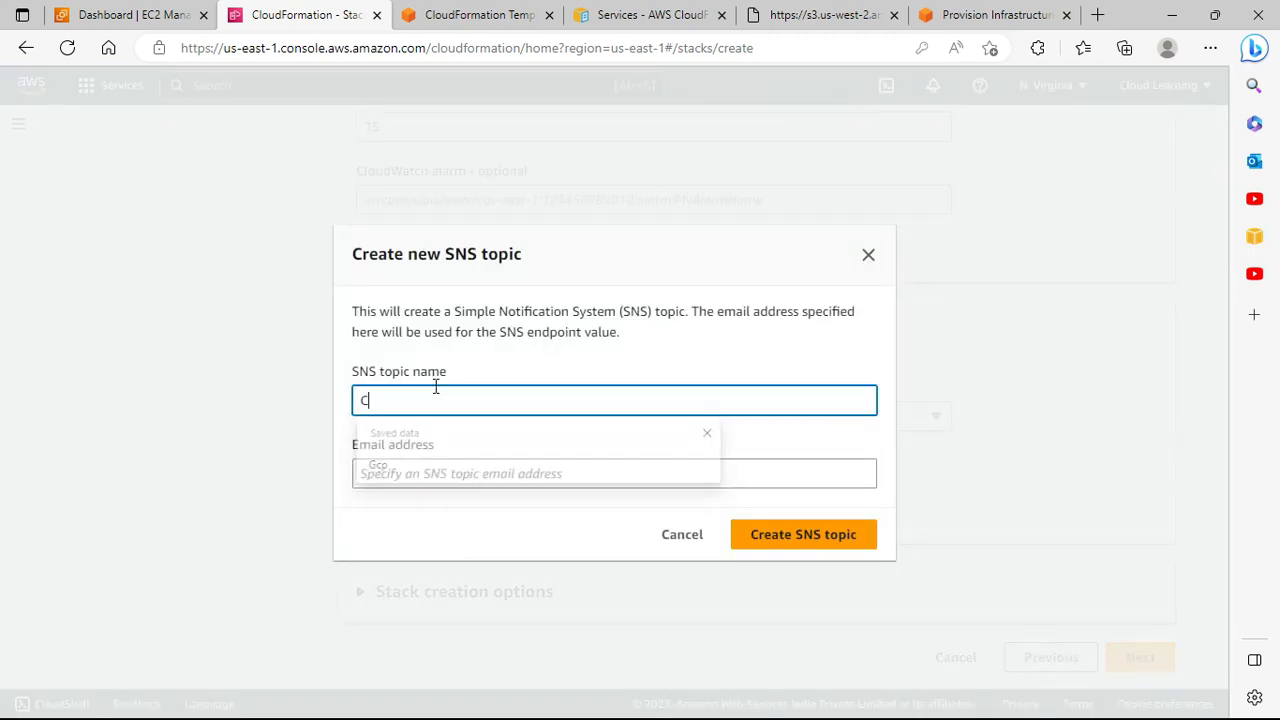
{"action": "type", "text": "F Notification"}
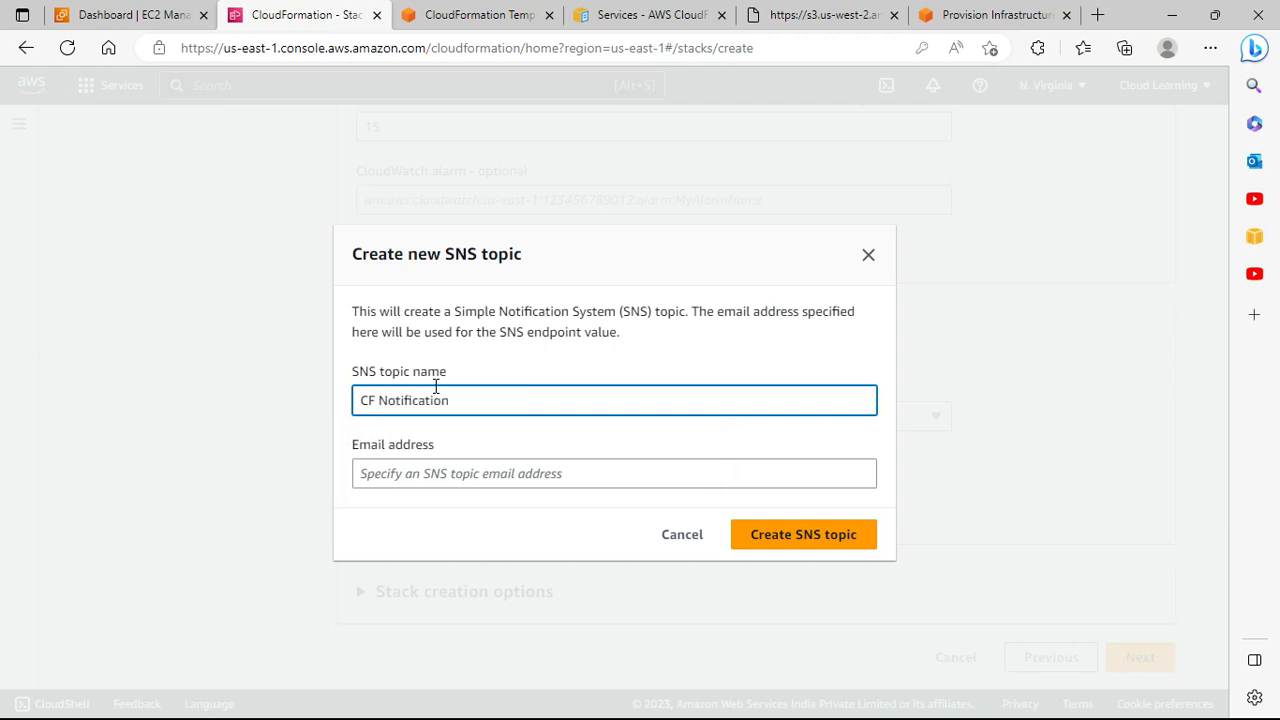
{"action": "left_click", "coordinate": [423, 472]}
{"action": "type", "text": "aws"}
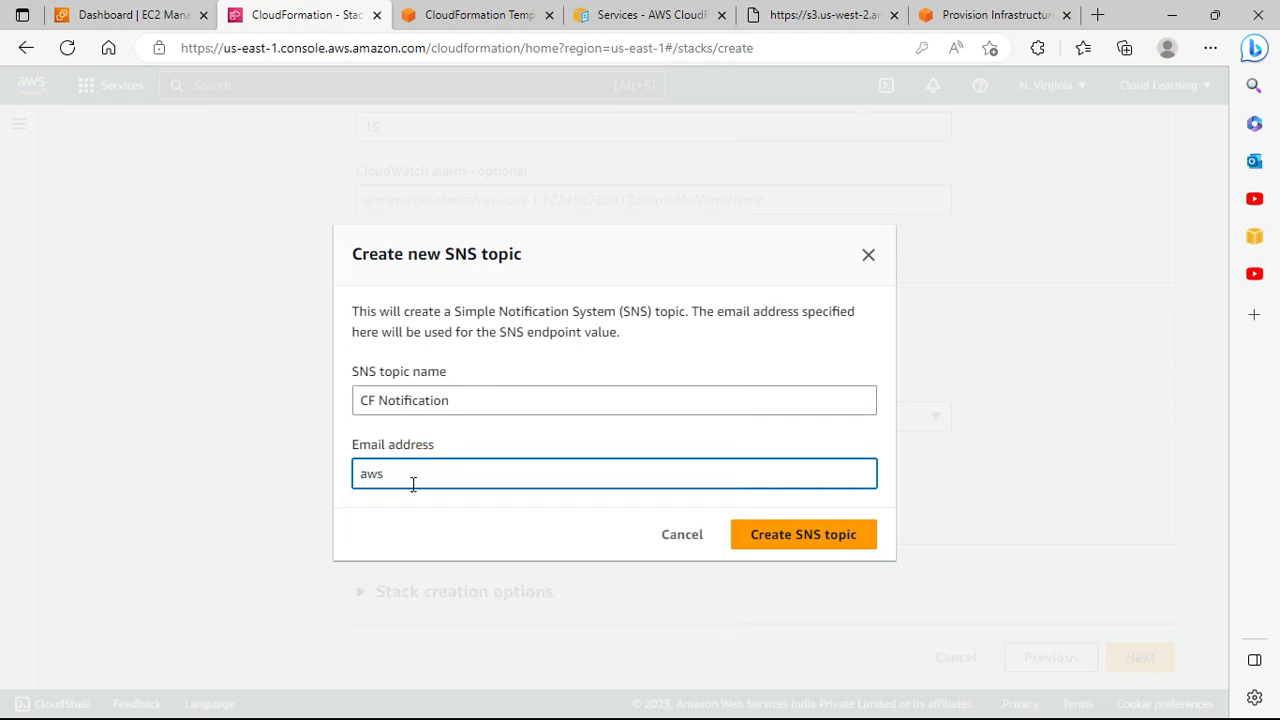
{"action": "left_click", "coordinate": [408, 478]}
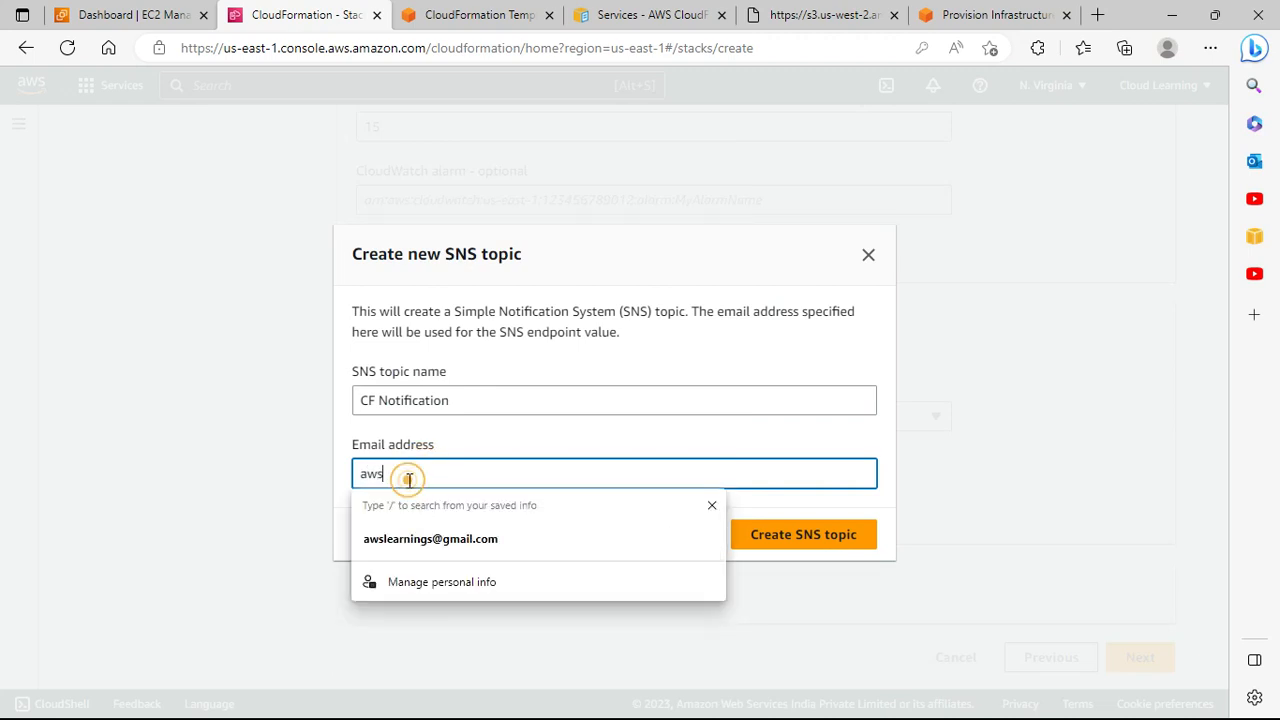
{"action": "left_click", "coordinate": [422, 536]}
{"action": "left_click", "coordinate": [753, 535]}
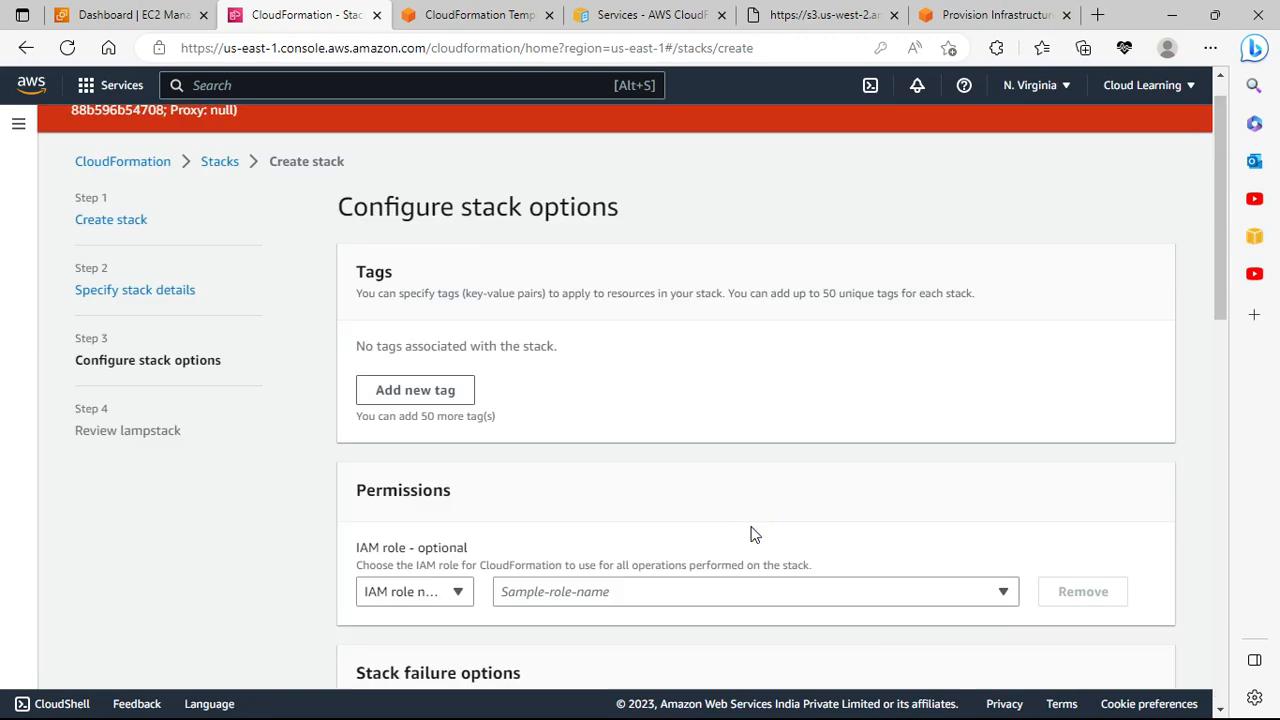
Step: Check which SNS topics are available after the topic name is rejected
{"action": "scroll", "coordinate": [753, 535], "scroll_direction": "down", "scroll_amount": 6}
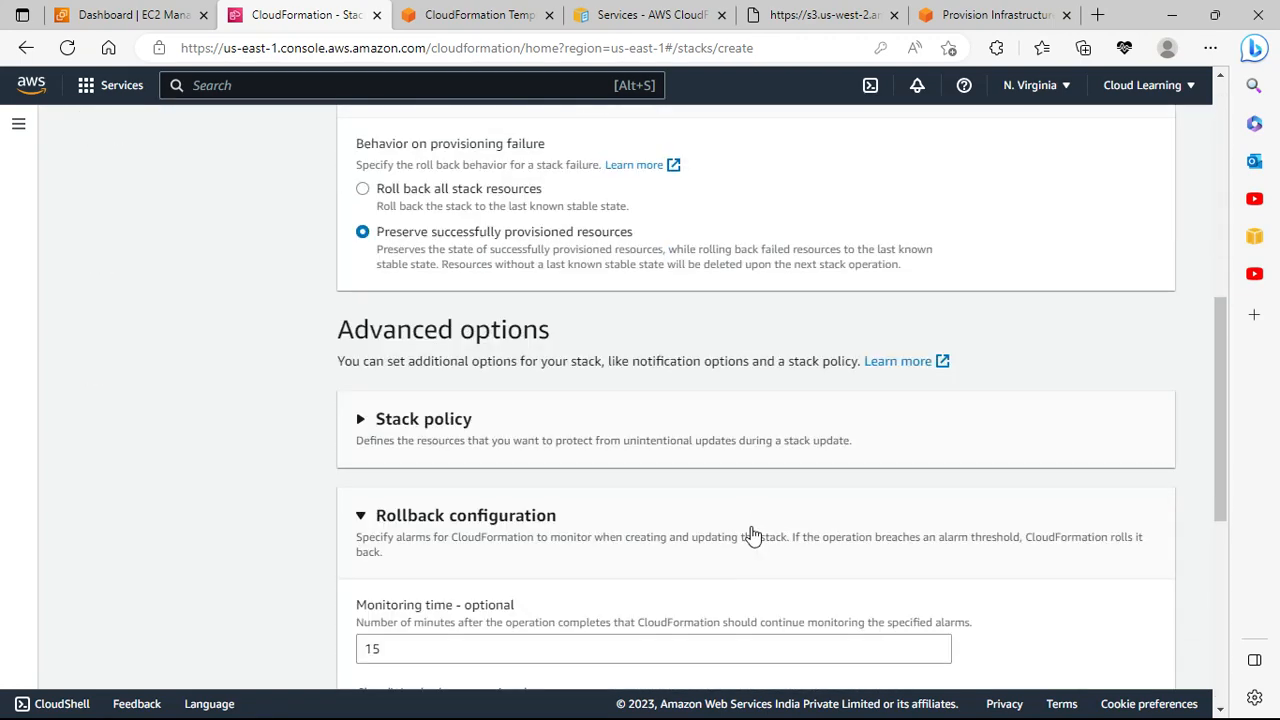
{"action": "scroll", "coordinate": [753, 535], "scroll_direction": "down", "scroll_amount": 5}
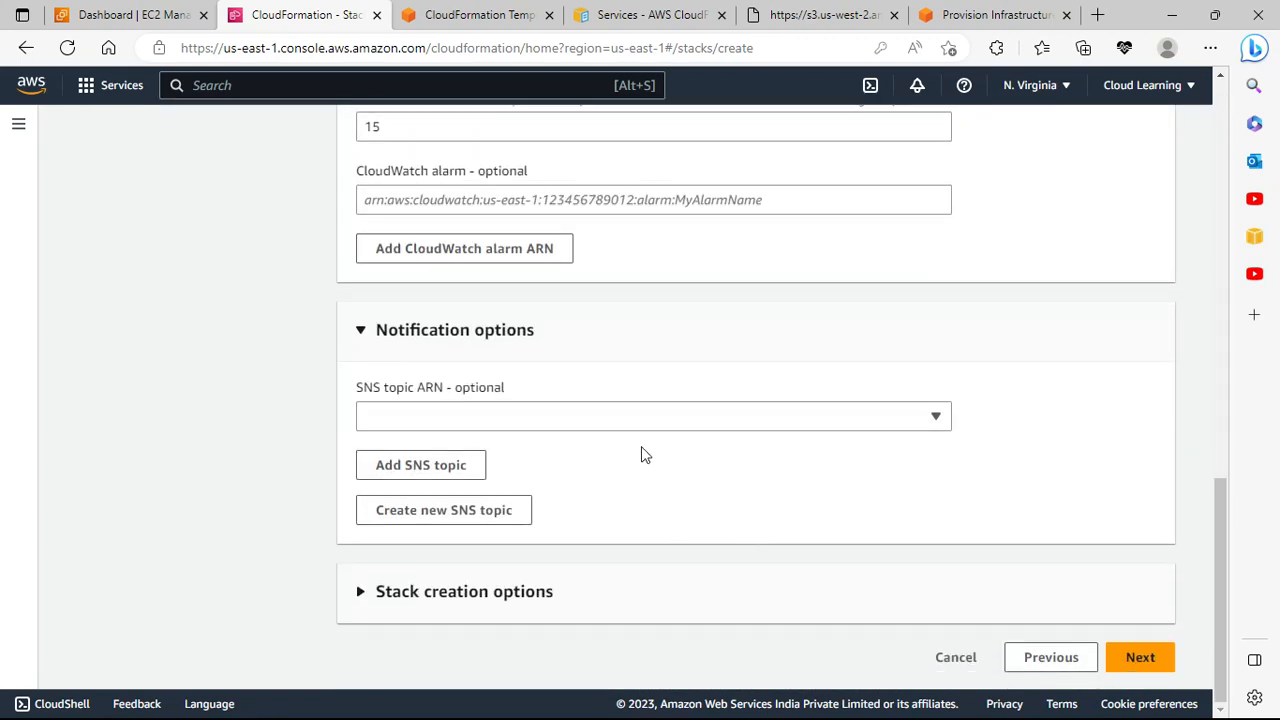
{"action": "left_click", "coordinate": [620, 418]}
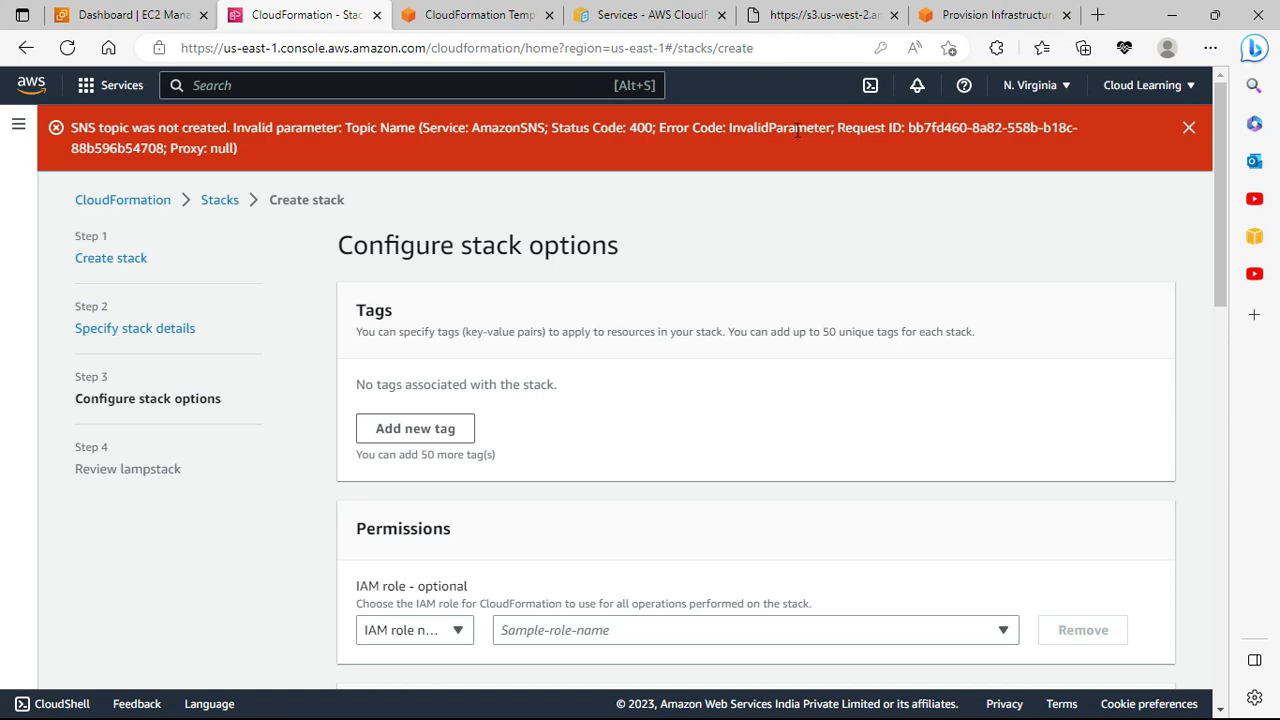
Step: Add a second SNS topic entry, then remove it again
{"action": "scroll", "coordinate": [637, 271], "scroll_direction": "down", "scroll_amount": 7}
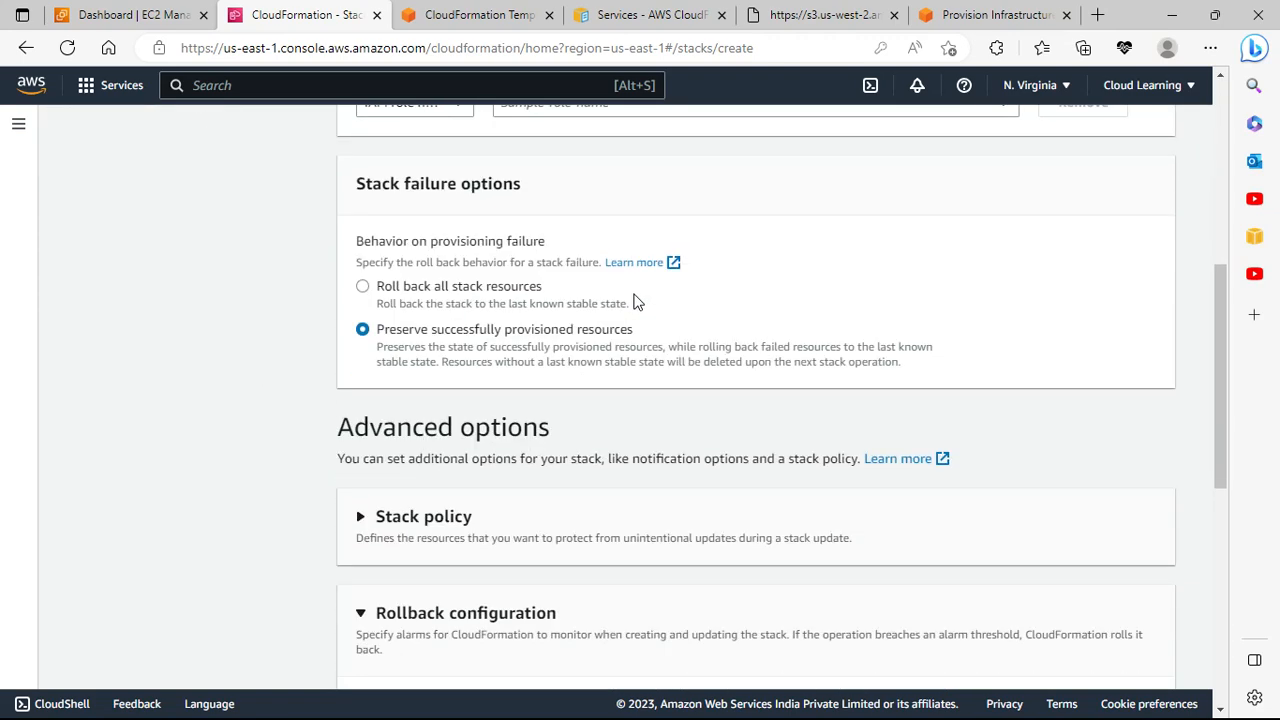
{"action": "scroll", "coordinate": [449, 389], "scroll_direction": "down", "scroll_amount": 4}
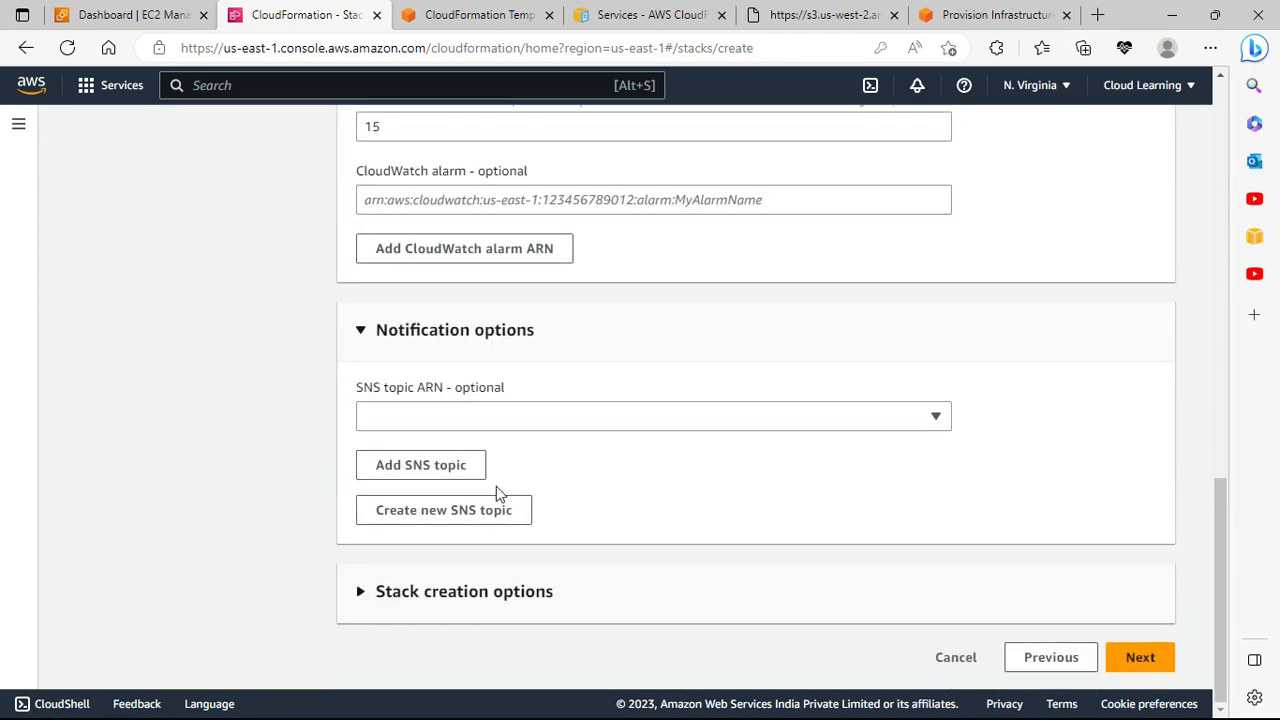
{"action": "left_click", "coordinate": [425, 470]}
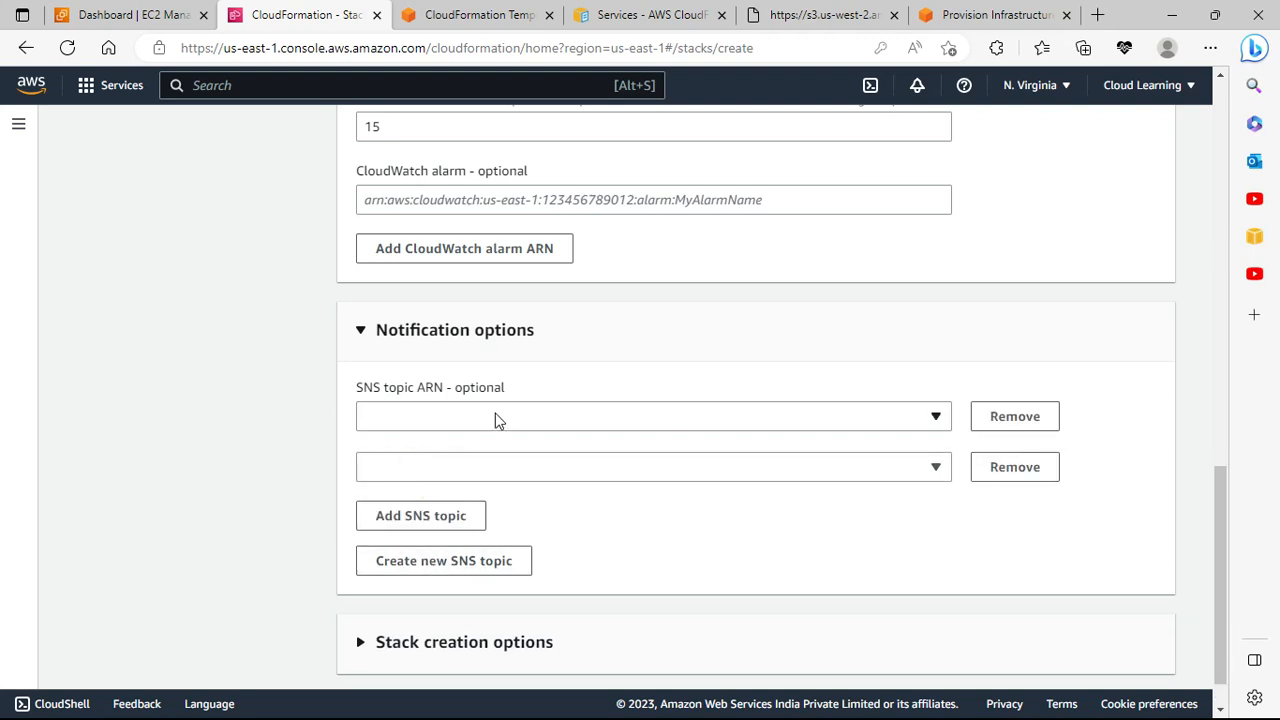
{"action": "left_click", "coordinate": [1040, 468]}
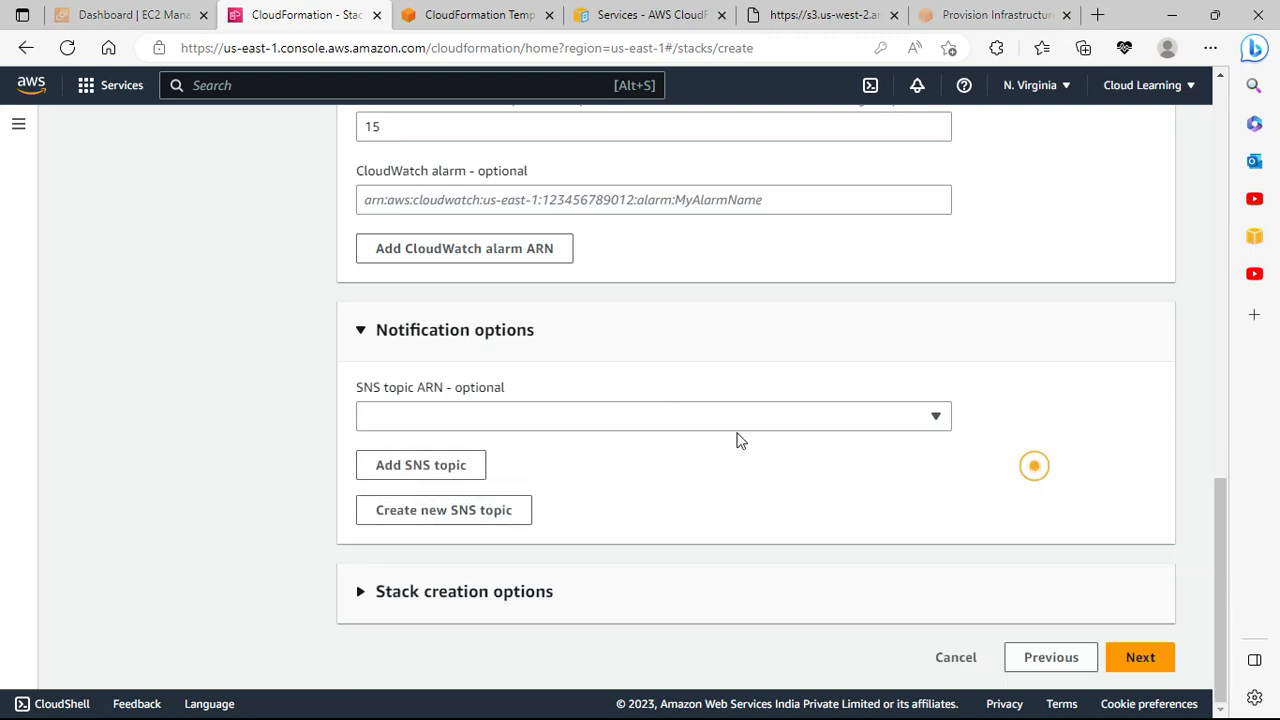
Step: Create an SNS topic named 'cfnotification' with the saved notification e-mail address
{"action": "left_click", "coordinate": [474, 530]}
{"action": "left_click", "coordinate": [437, 400]}
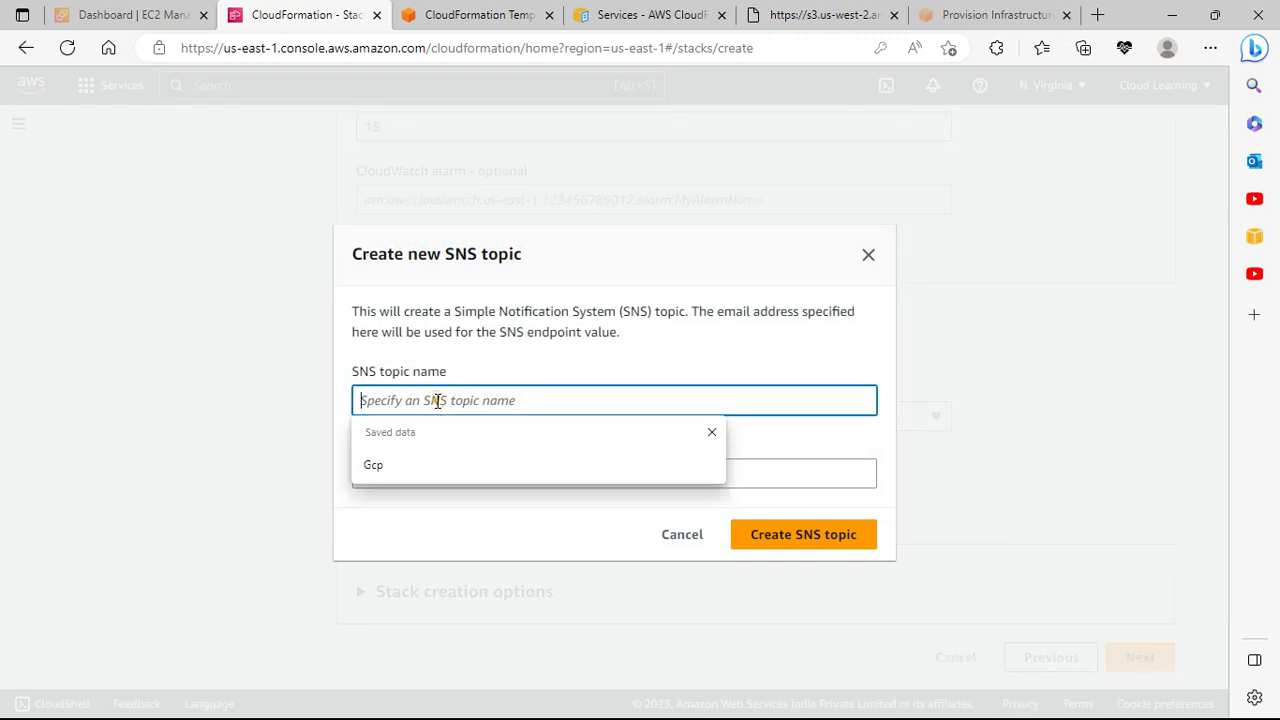
{"action": "type", "text": "cfnotification"}
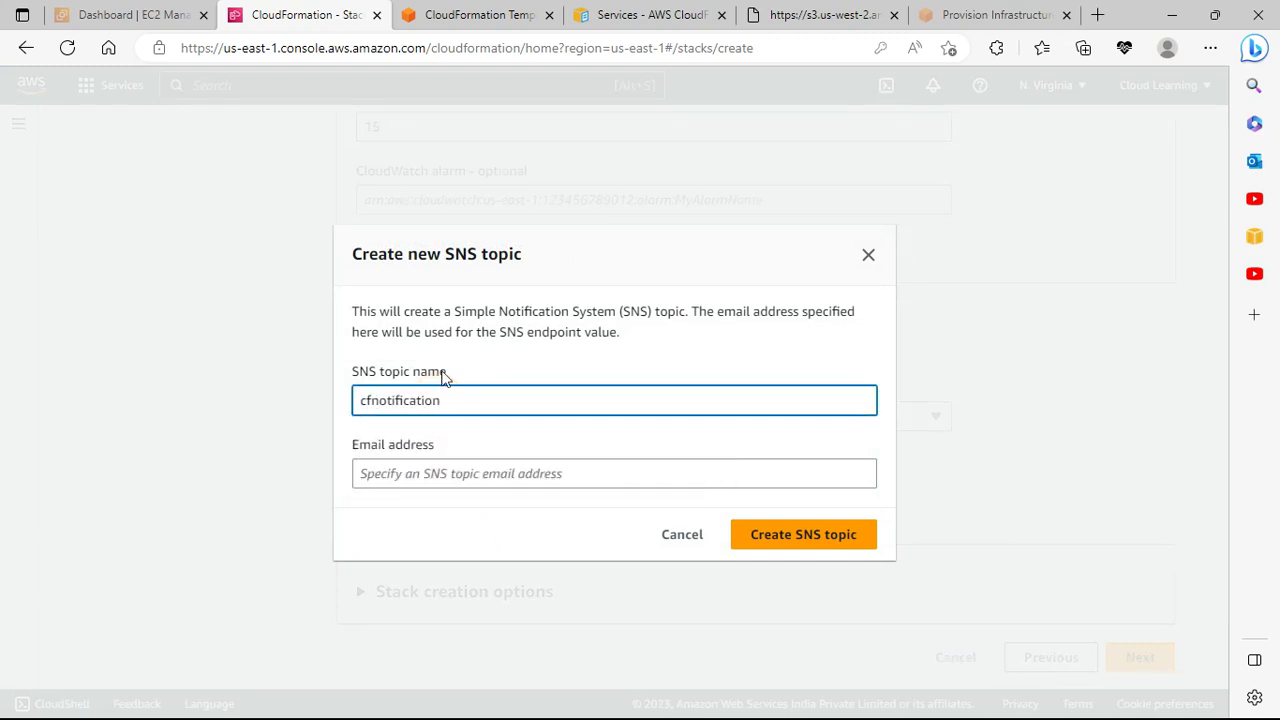
{"action": "left_click", "coordinate": [438, 475]}
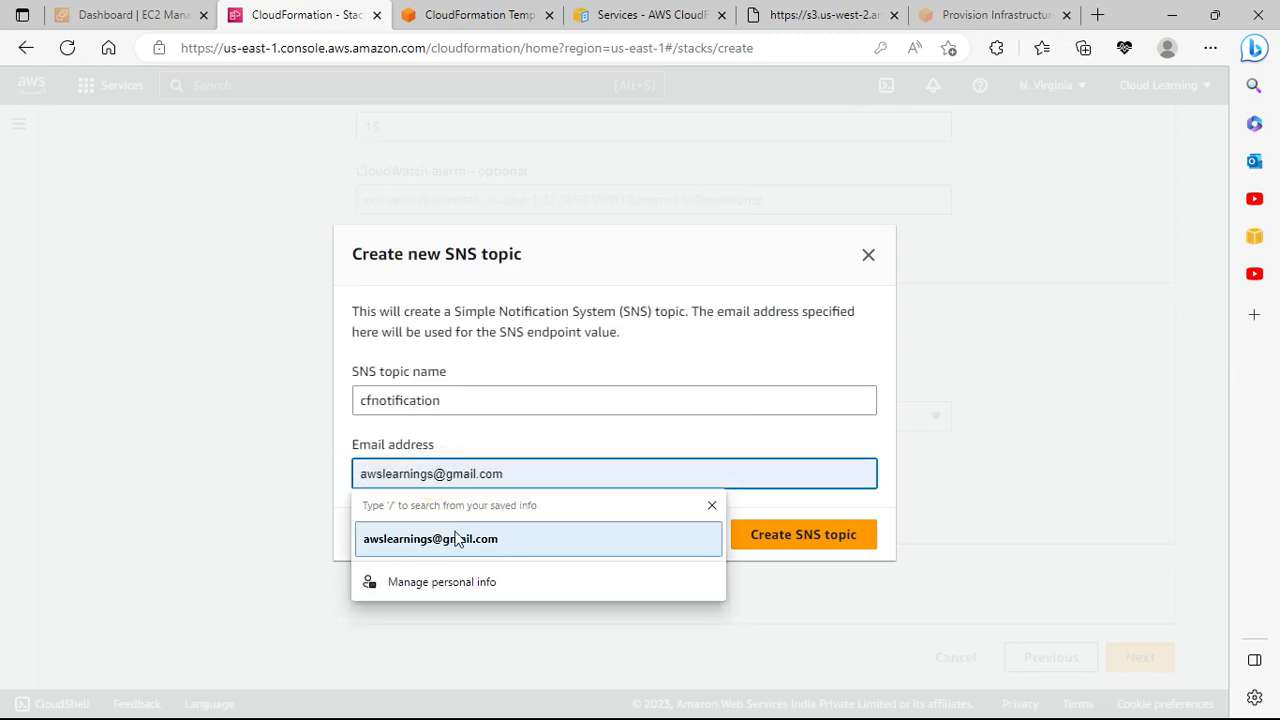
{"action": "left_click", "coordinate": [449, 535]}
{"action": "left_click", "coordinate": [794, 540]}
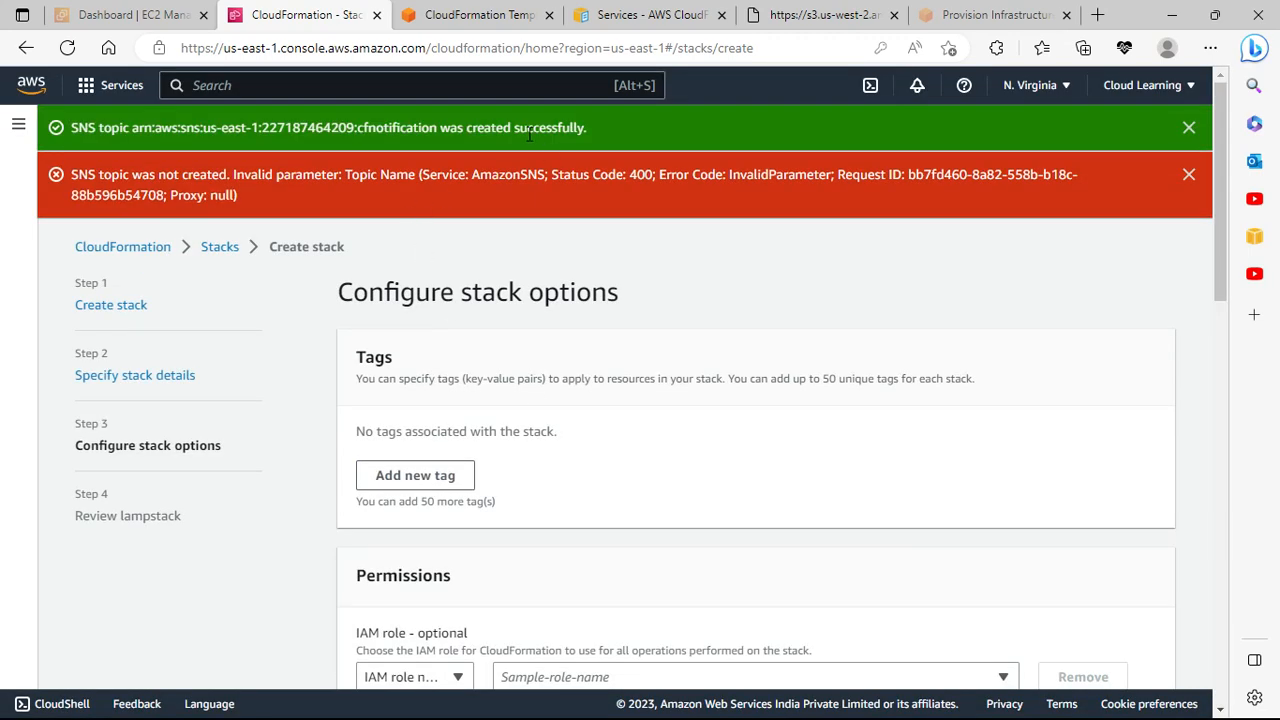
Step: Select the cfnotification topic ARN as the stack's notification topic
{"action": "scroll", "coordinate": [606, 214], "scroll_direction": "down", "scroll_amount": 3}
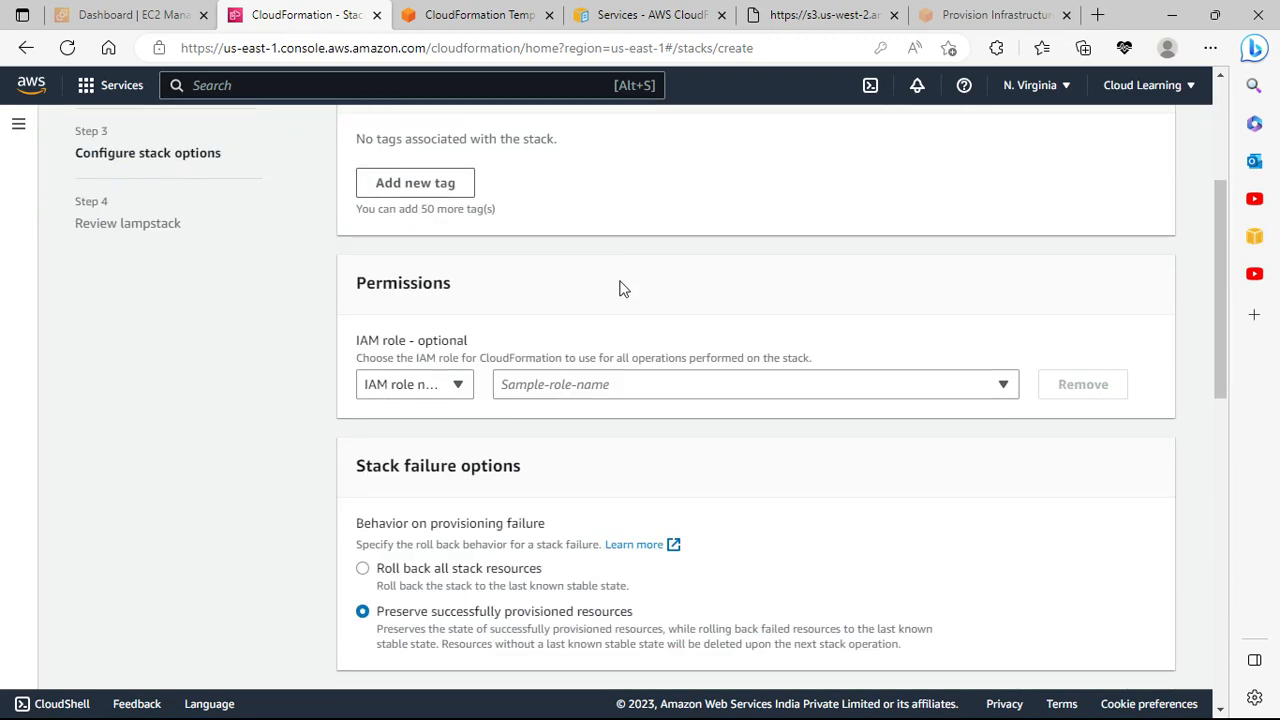
{"action": "scroll", "coordinate": [680, 371], "scroll_direction": "down", "scroll_amount": 8}
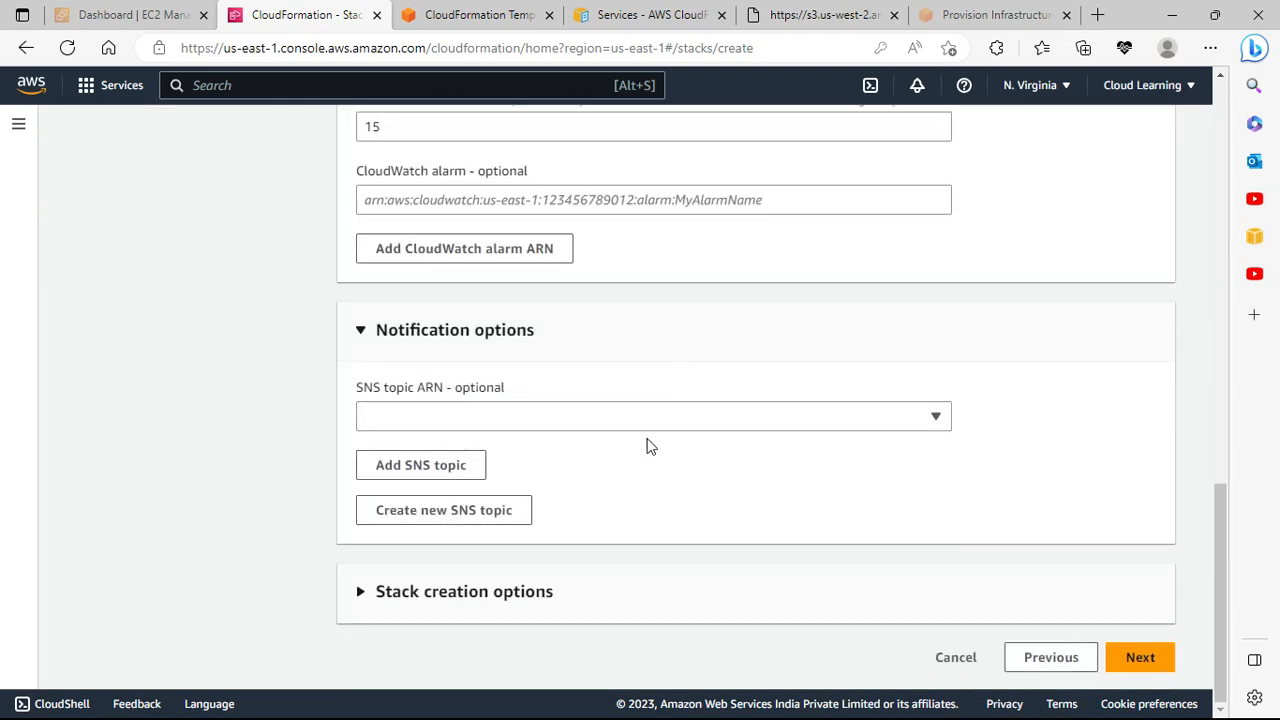
{"action": "left_click", "coordinate": [518, 420]}
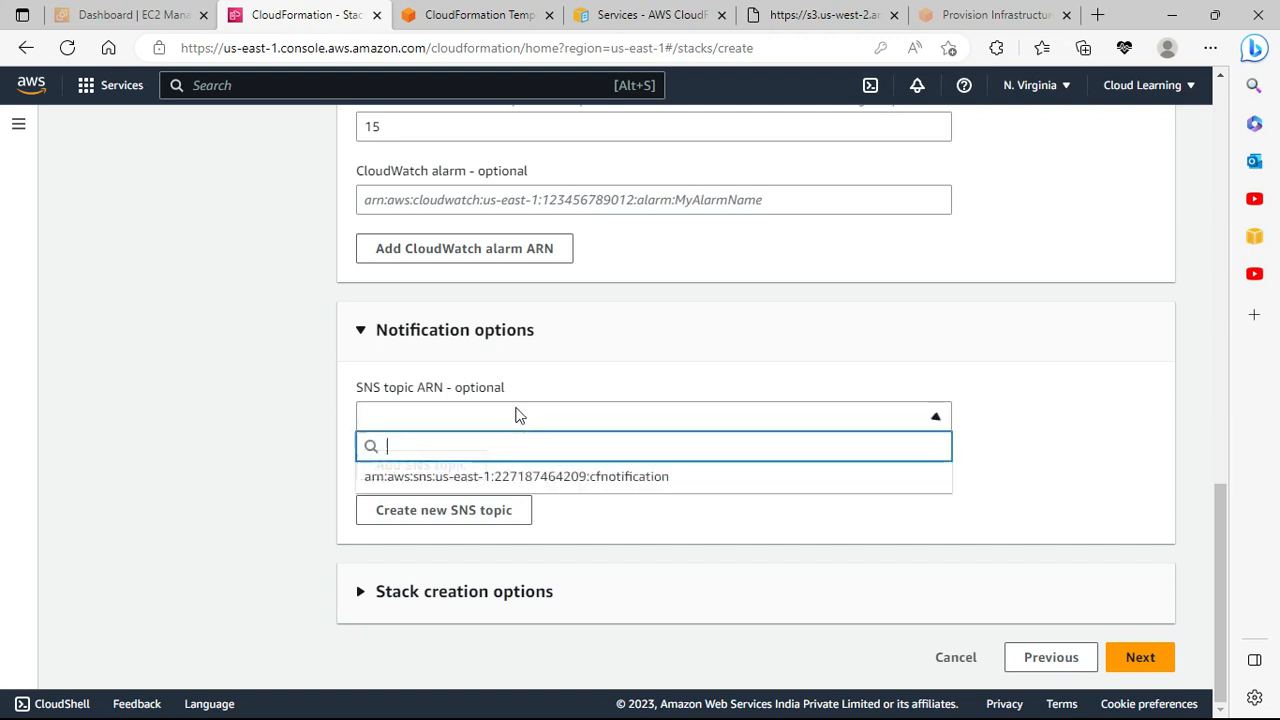
{"action": "left_click", "coordinate": [459, 478]}
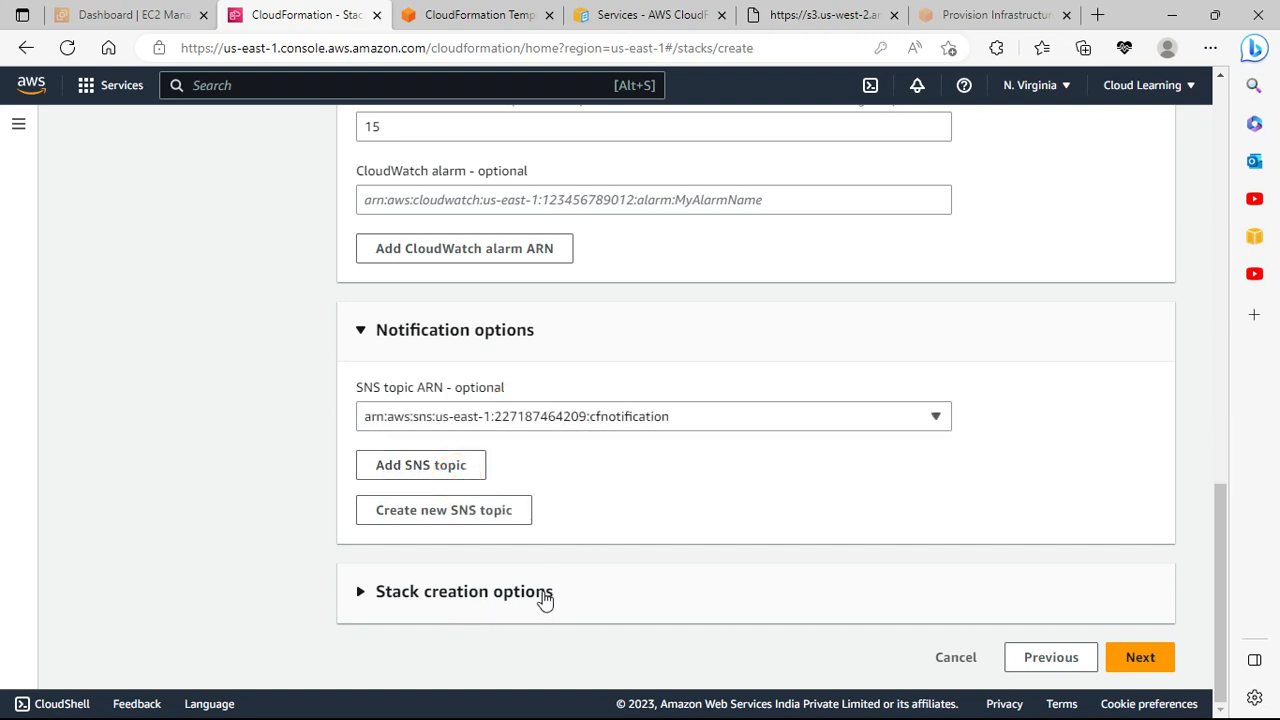
Step: Activate termination protection under Stack creation options and continue to the Review lampstack page
{"action": "left_click", "coordinate": [431, 595]}
{"action": "scroll", "coordinate": [530, 595], "scroll_direction": "down", "scroll_amount": 2}
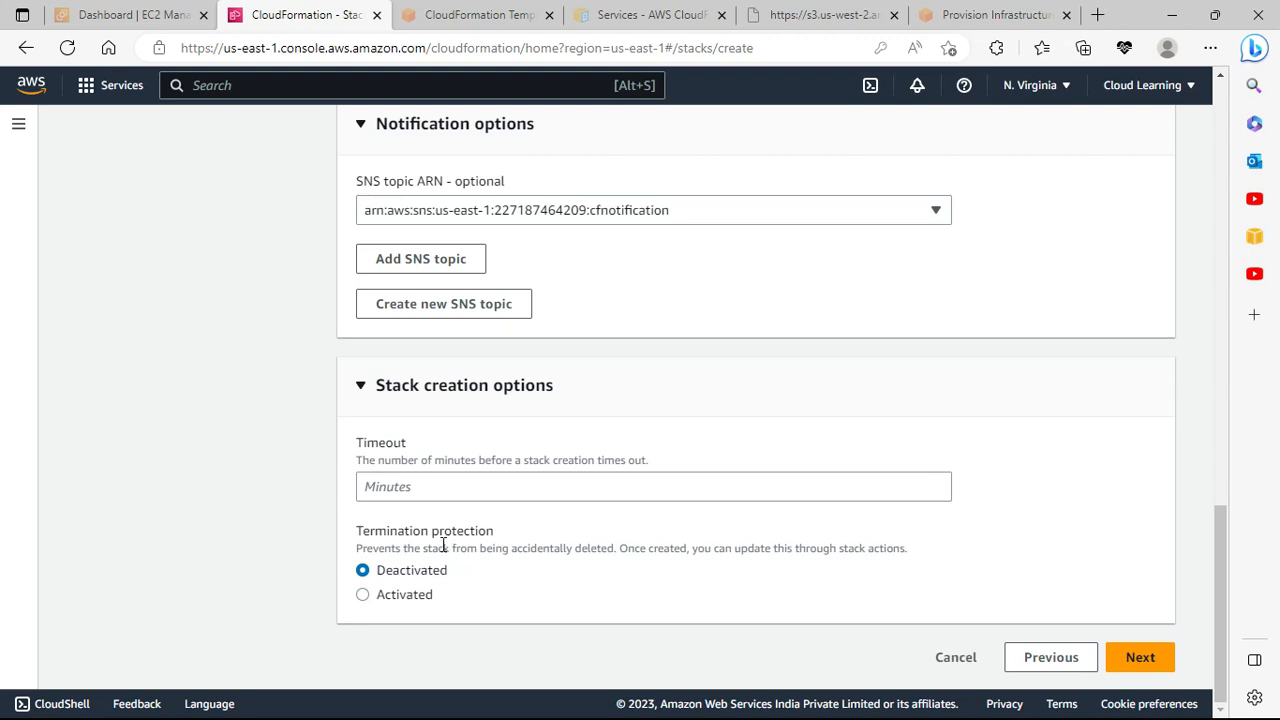
{"action": "left_click", "coordinate": [421, 598]}
{"action": "left_click", "coordinate": [1141, 657]}
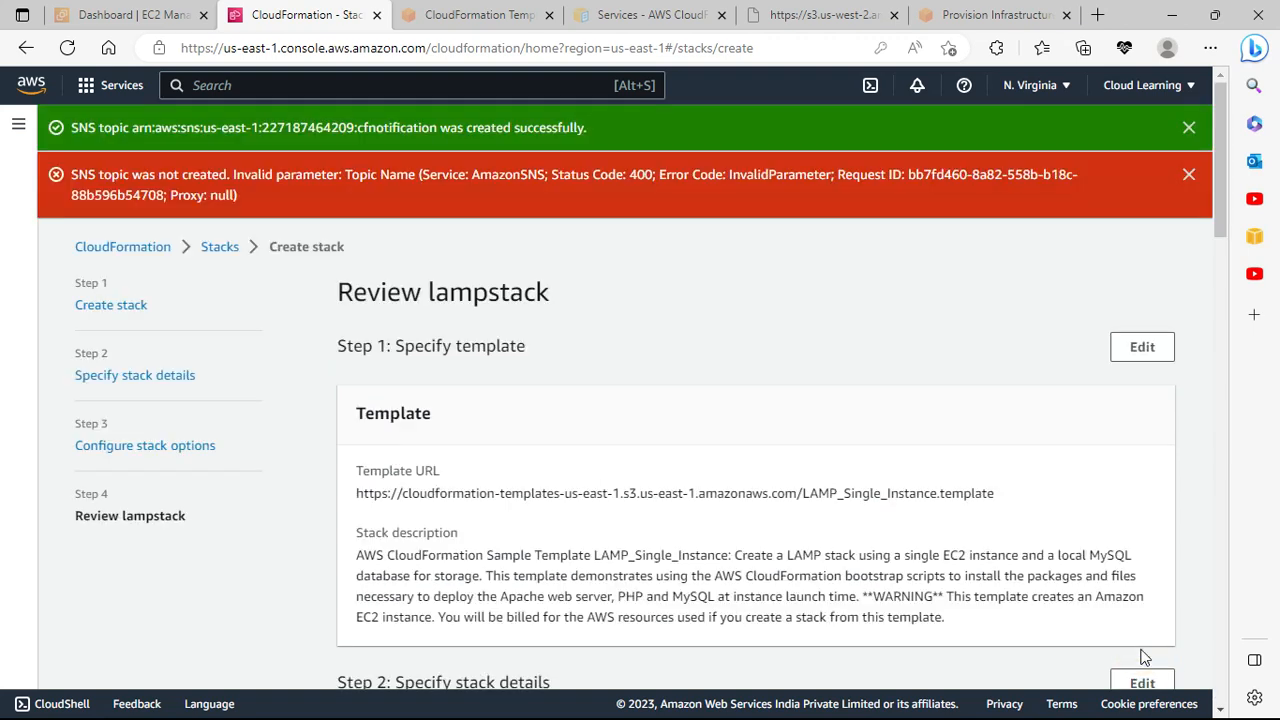
Step: Dismiss the SNS error banner, review the lampstack settings, and submit the stack for creation
{"action": "left_click", "coordinate": [1187, 175]}
{"action": "scroll", "coordinate": [945, 360], "scroll_direction": "down", "scroll_amount": 20}
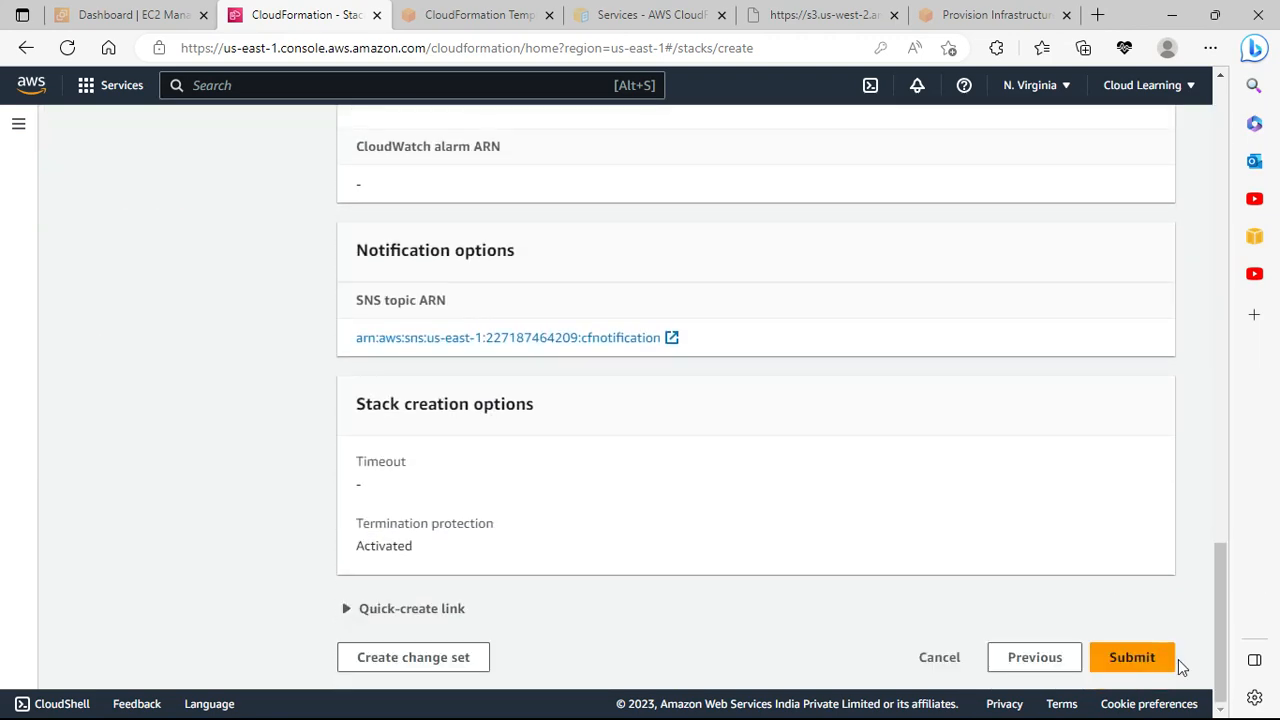
{"action": "scroll", "coordinate": [914, 503], "scroll_direction": "up", "scroll_amount": 20}
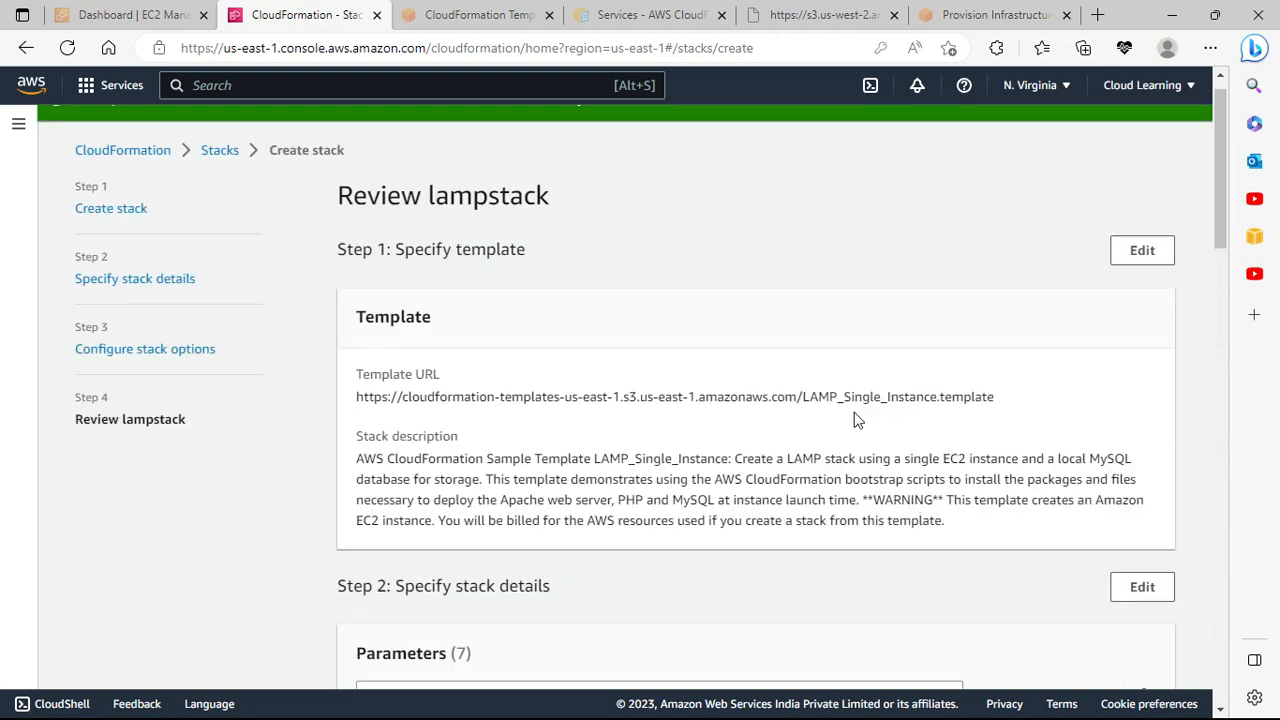
{"action": "scroll", "coordinate": [855, 420], "scroll_direction": "down", "scroll_amount": 5}
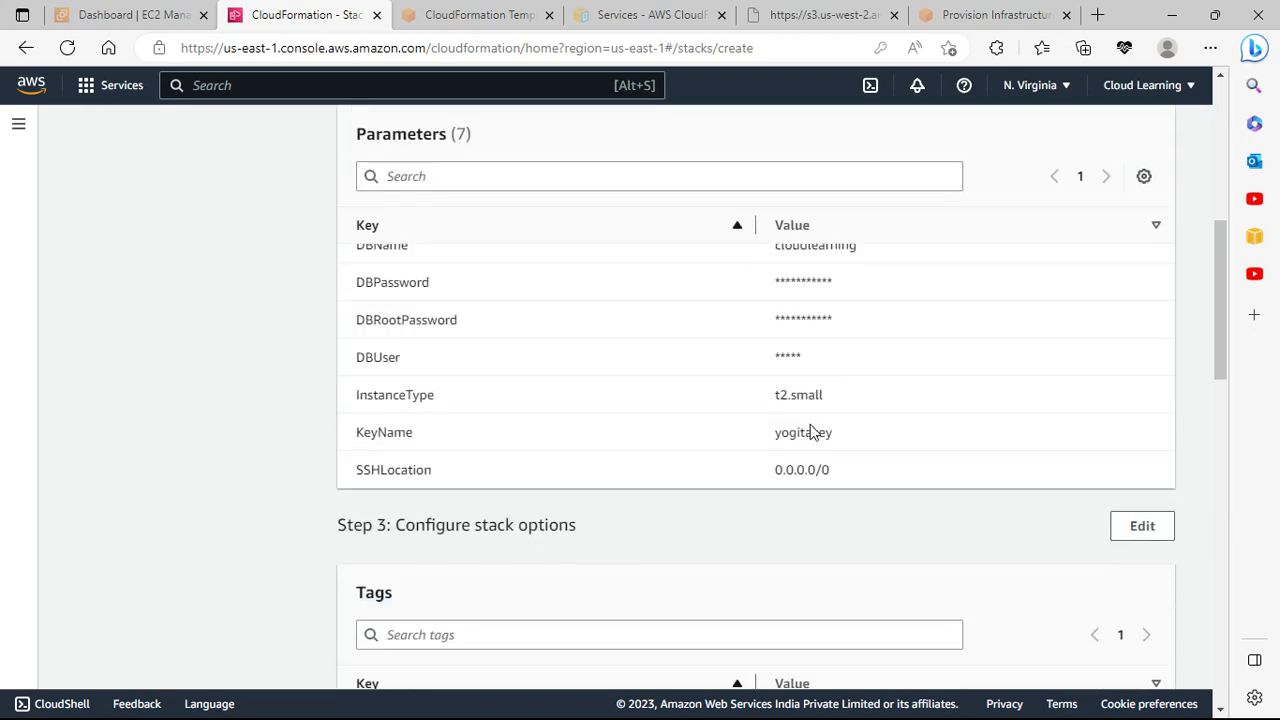
{"action": "scroll", "coordinate": [639, 459], "scroll_direction": "down", "scroll_amount": 3}
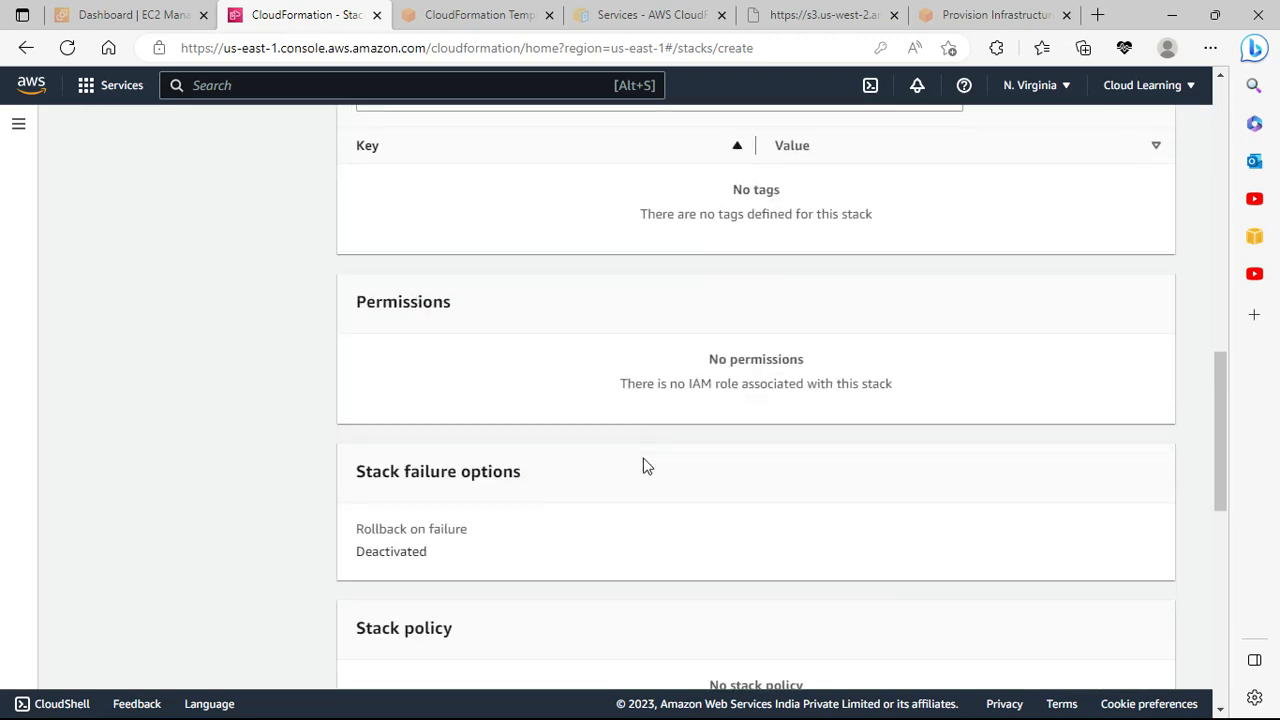
{"action": "scroll", "coordinate": [645, 465], "scroll_direction": "down", "scroll_amount": 5}
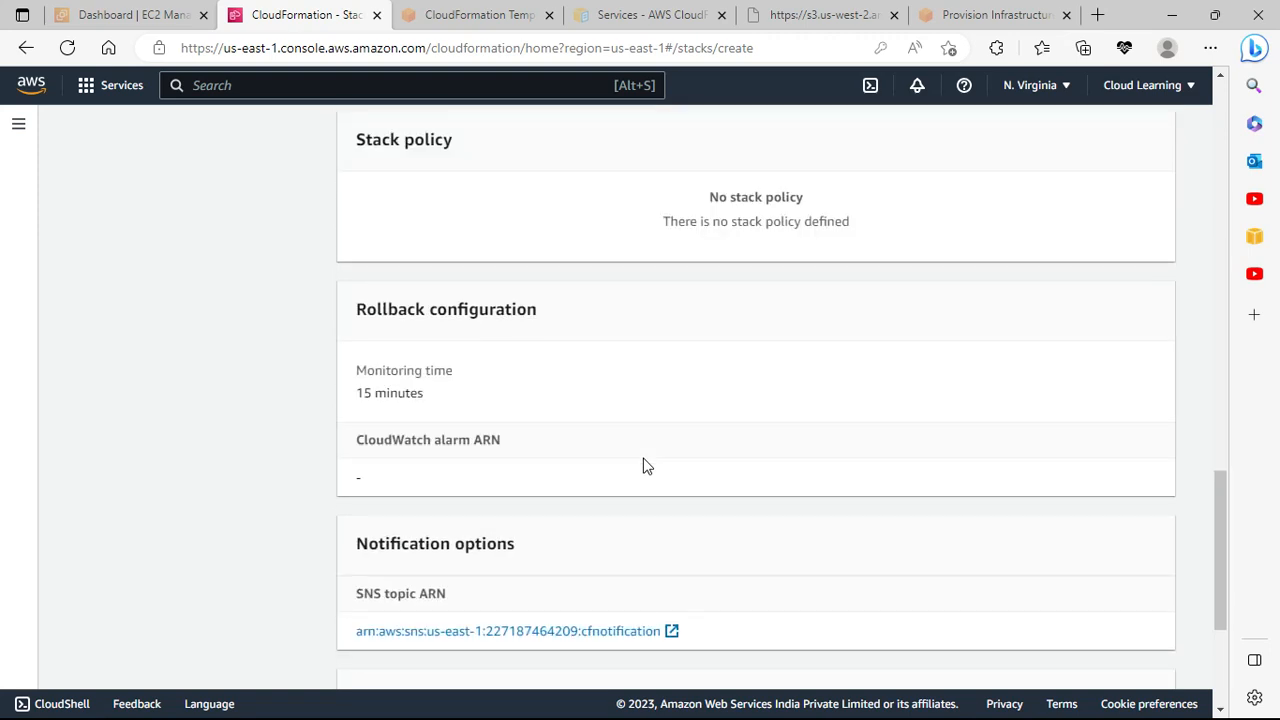
{"action": "scroll", "coordinate": [645, 465], "scroll_direction": "down", "scroll_amount": 2}
{"action": "scroll", "coordinate": [645, 465], "scroll_direction": "down", "scroll_amount": 1}
{"action": "scroll", "coordinate": [650, 466], "scroll_direction": "down", "scroll_amount": 1}
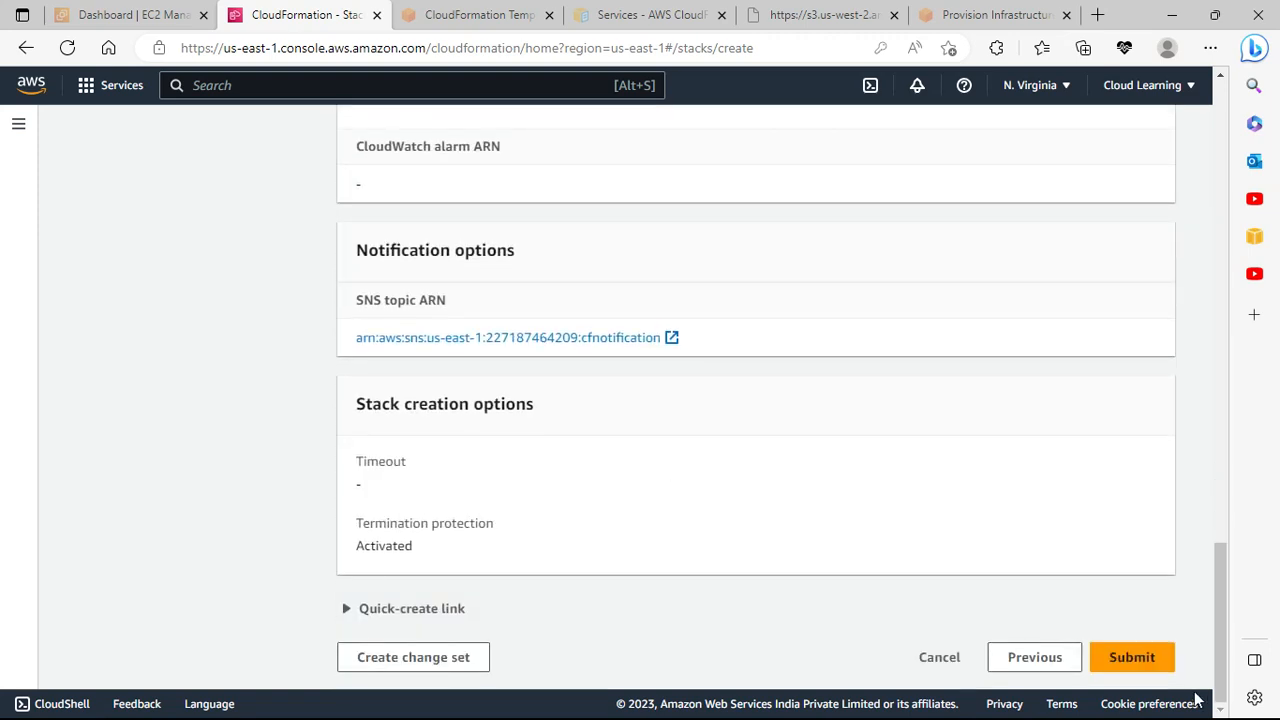
{"action": "left_click", "coordinate": [1130, 660]}
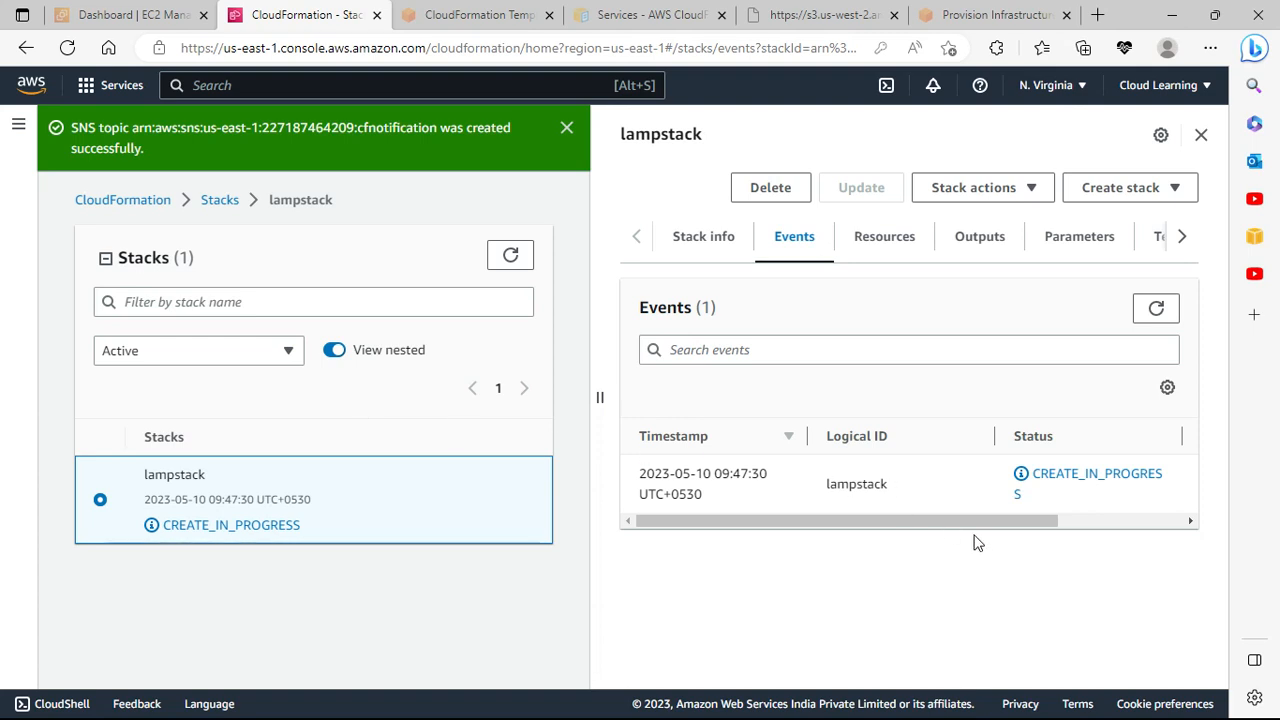
Step: Scroll the Events table sideways, then switch the lampstack details to the Template view
{"action": "left_click_drag", "start_coordinate": [975, 524], "coordinate": [811, 540]}
{"action": "left_click", "coordinate": [1158, 238]}
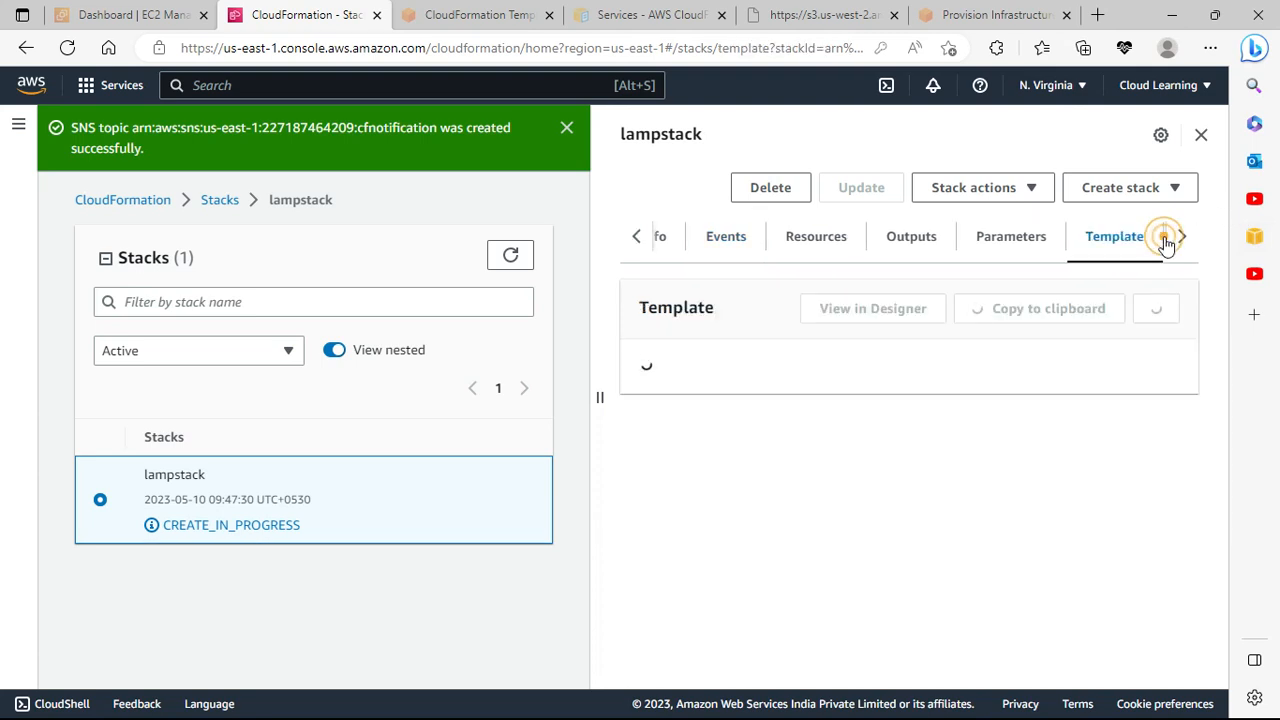
{"action": "right_click", "coordinate": [1124, 236]}
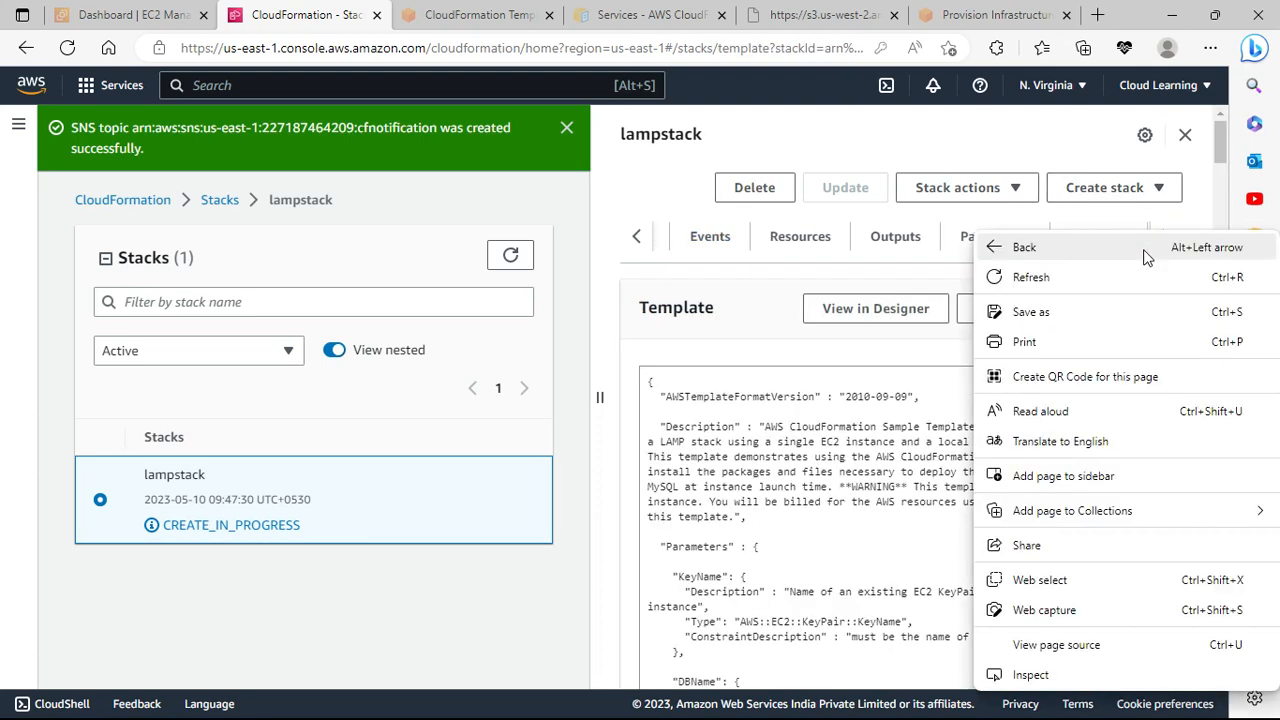
{"action": "left_click", "coordinate": [1040, 127]}
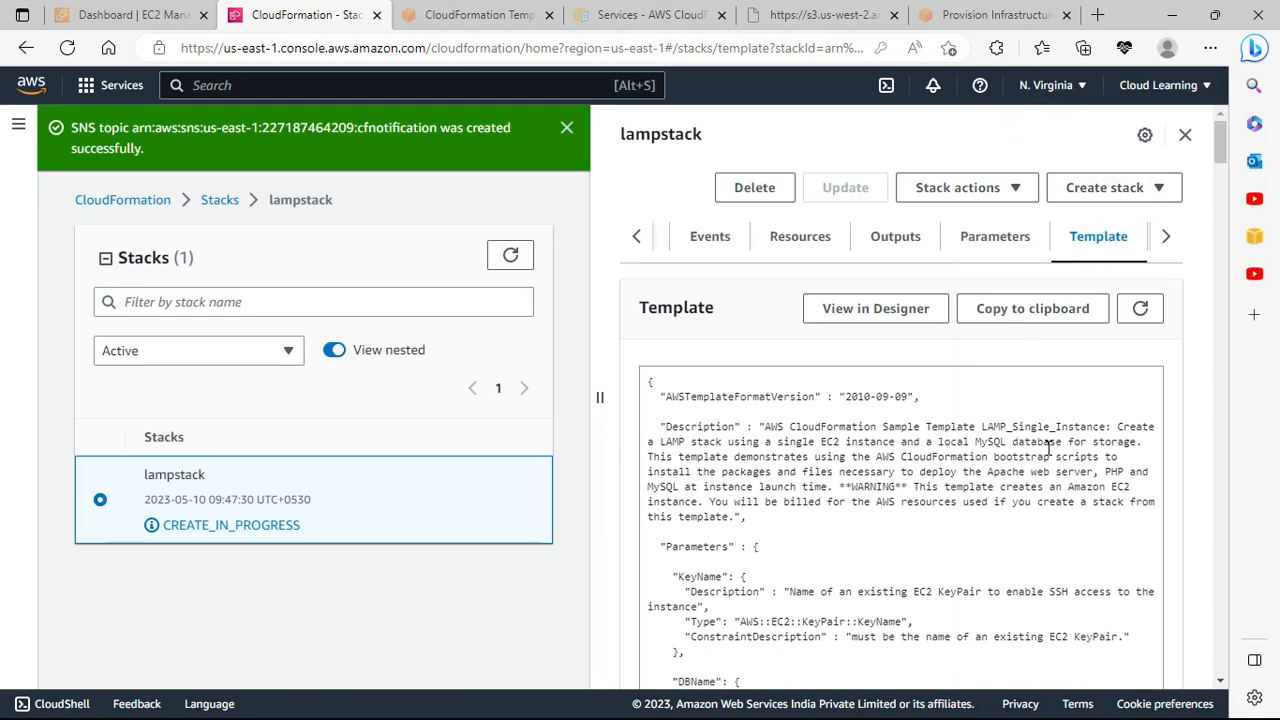
{"action": "scroll", "coordinate": [1048, 447], "scroll_direction": "down", "scroll_amount": 5}
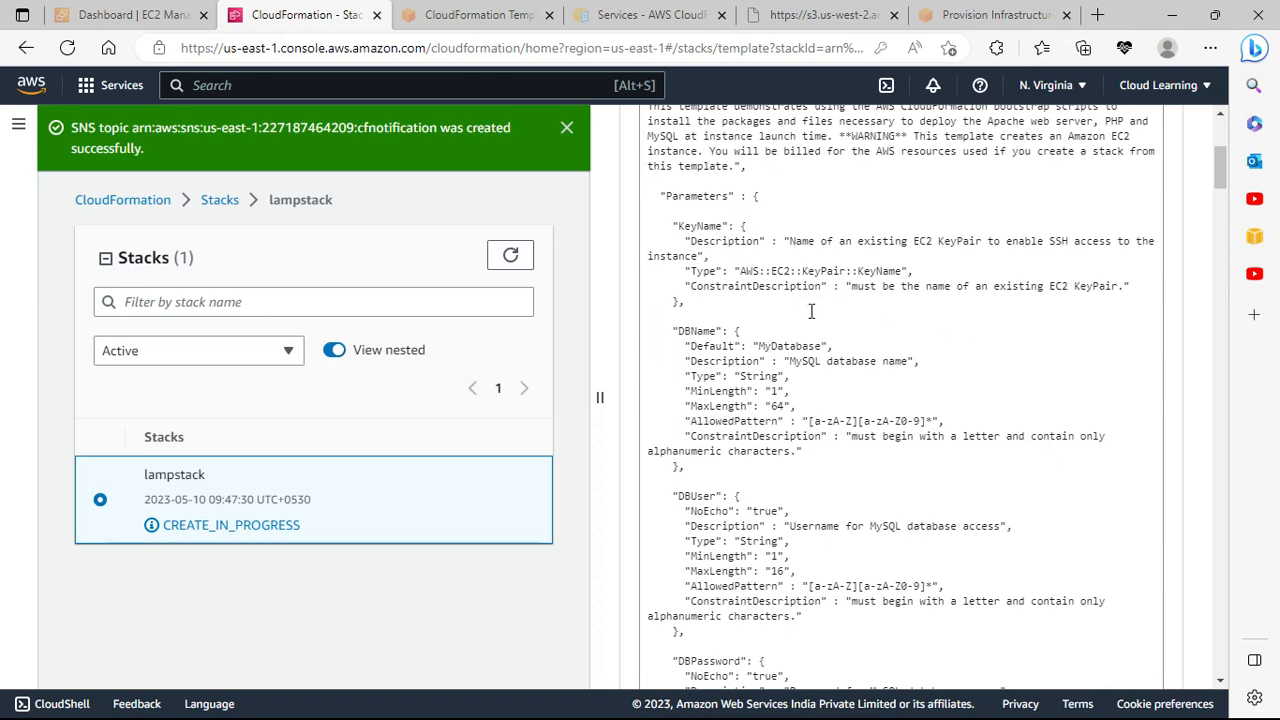
{"action": "scroll", "coordinate": [825, 326], "scroll_direction": "down", "scroll_amount": 3}
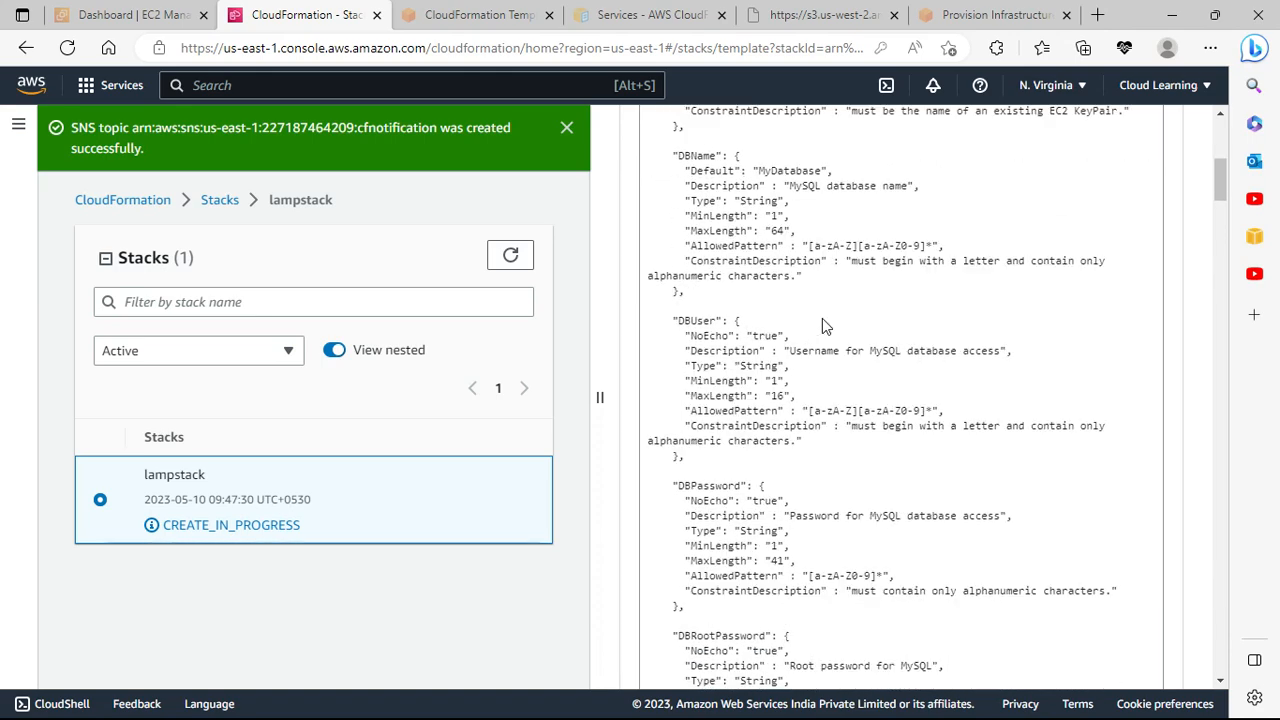
{"action": "scroll", "coordinate": [825, 326], "scroll_direction": "up", "scroll_amount": 4}
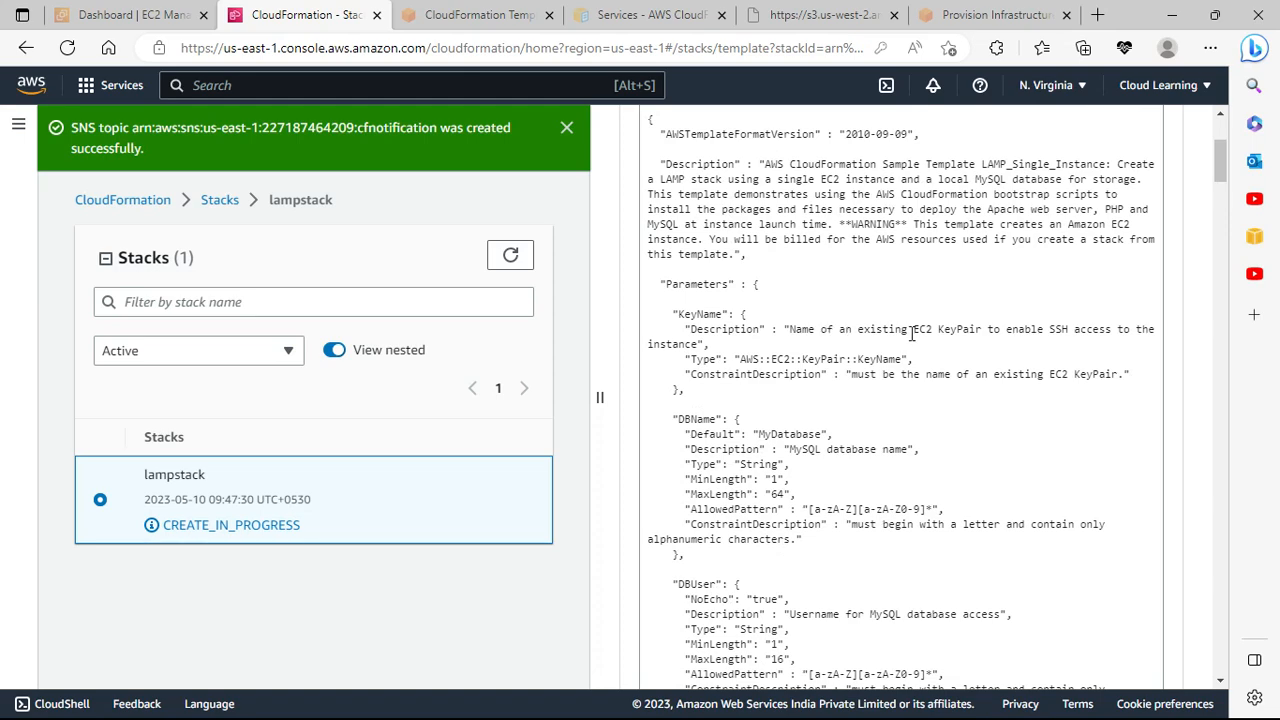
{"action": "scroll", "coordinate": [912, 332], "scroll_direction": "up", "scroll_amount": 3}
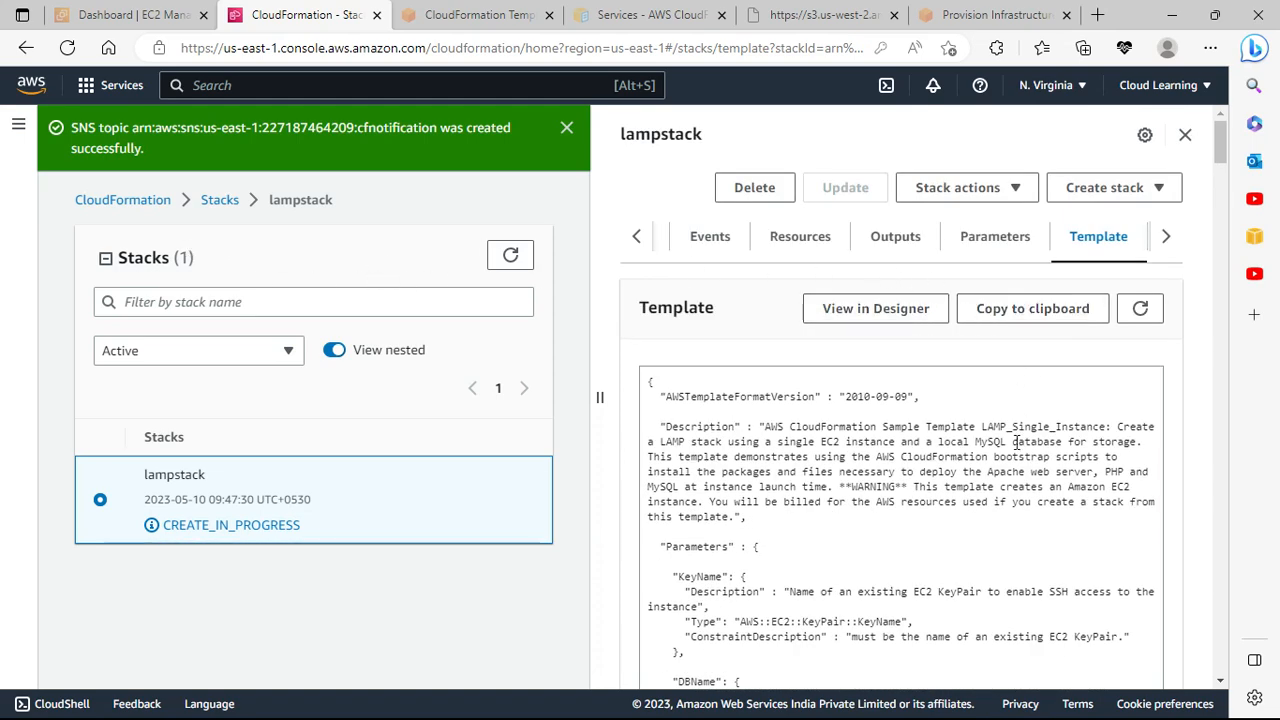
{"action": "scroll", "coordinate": [995, 497], "scroll_direction": "down", "scroll_amount": 2}
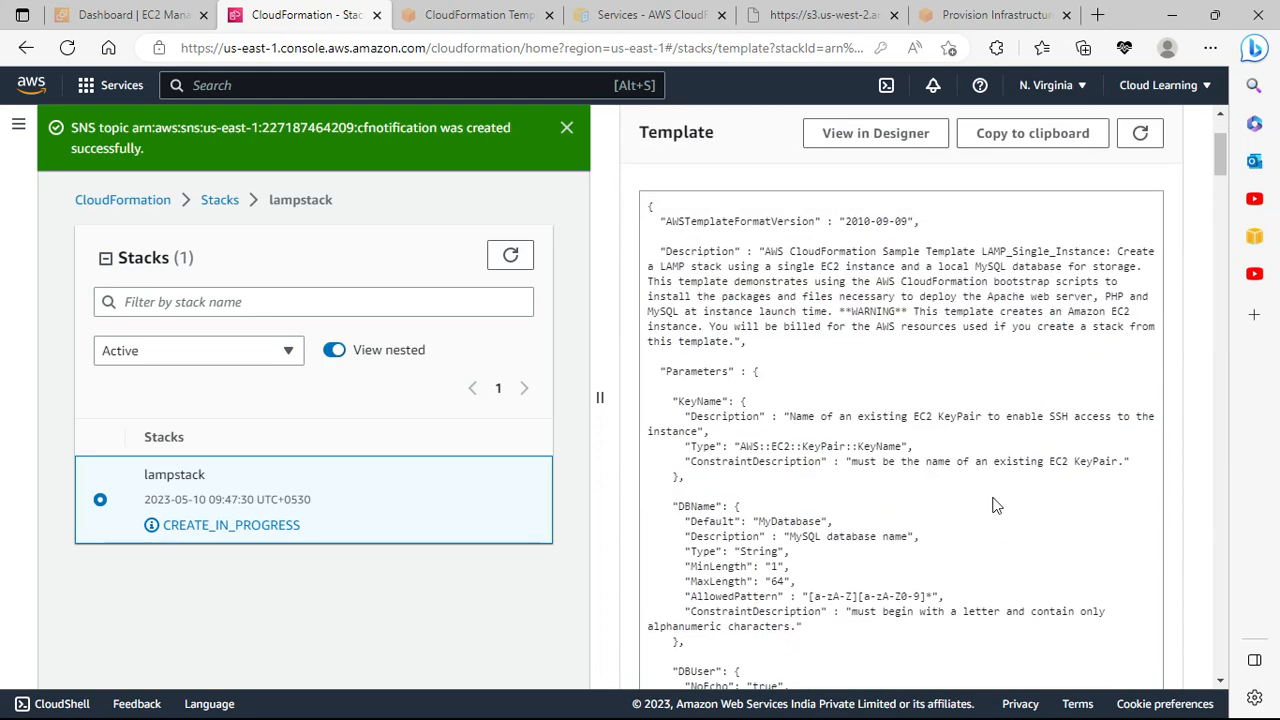
{"action": "scroll", "coordinate": [879, 465], "scroll_direction": "down", "scroll_amount": 1}
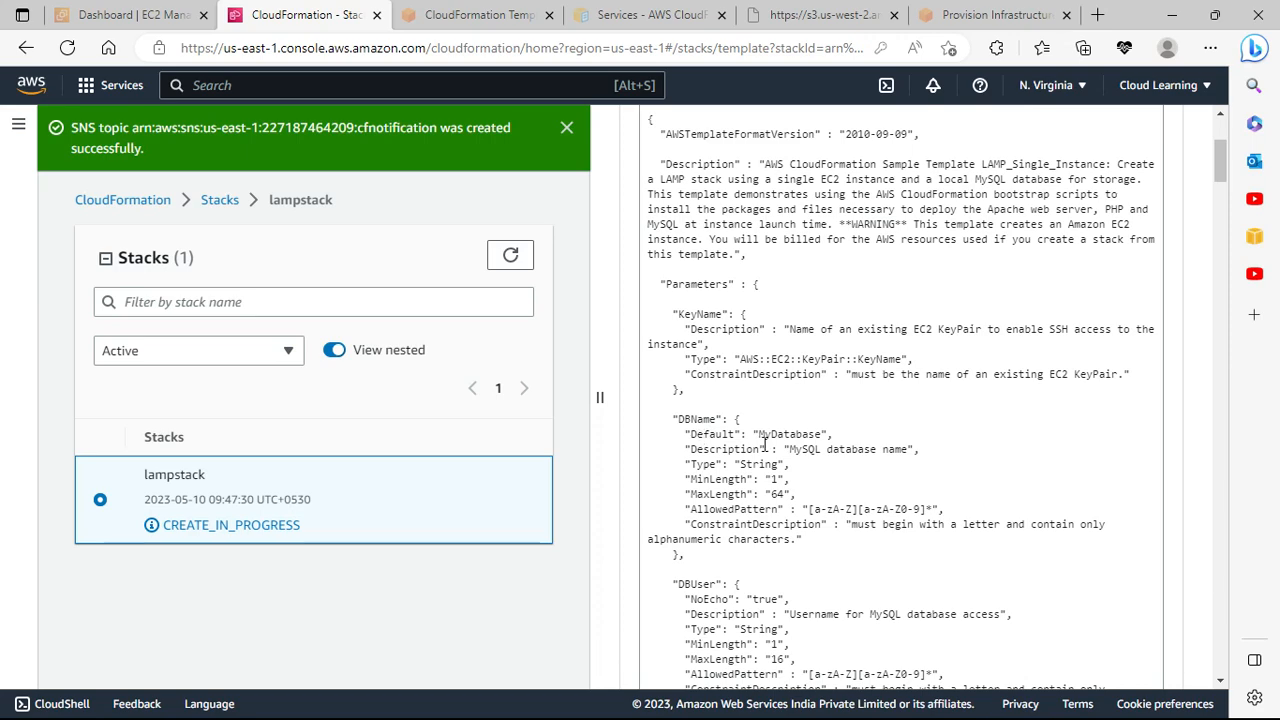
{"action": "scroll", "coordinate": [765, 443], "scroll_direction": "down", "scroll_amount": 4}
{"action": "scroll", "coordinate": [714, 437], "scroll_direction": "down", "scroll_amount": 4}
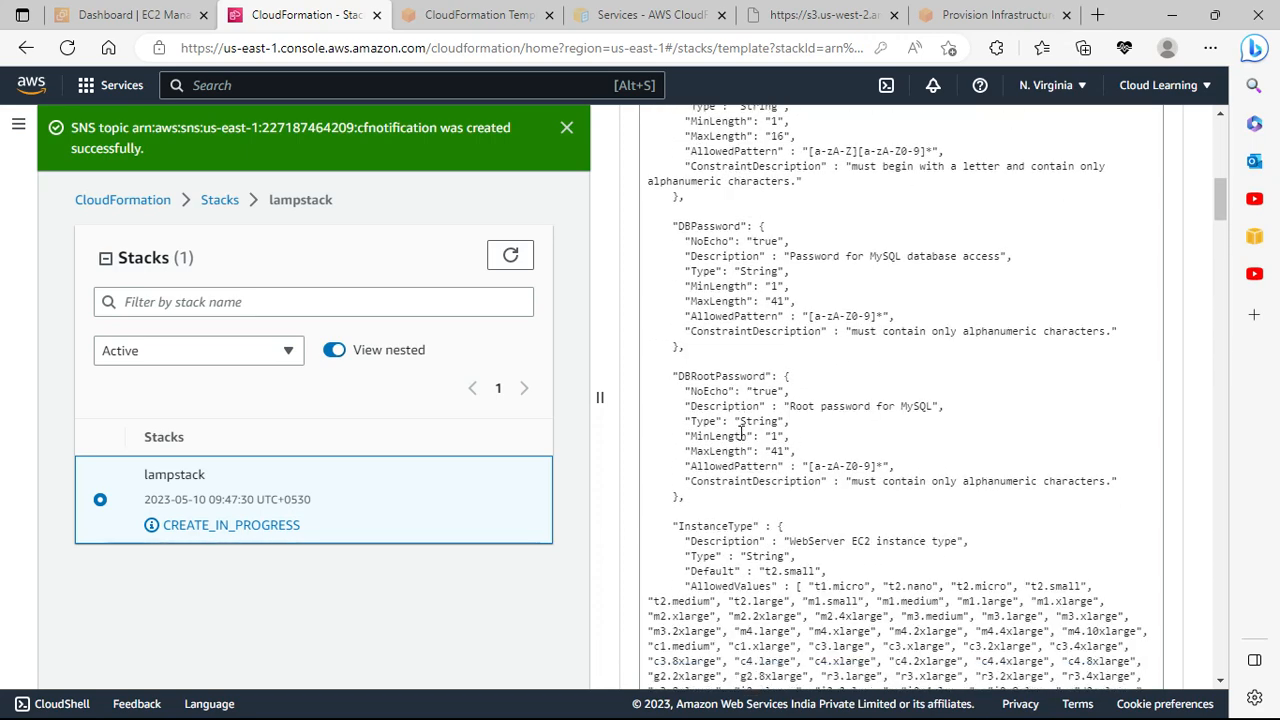
{"action": "scroll", "coordinate": [741, 405], "scroll_direction": "down", "scroll_amount": 6}
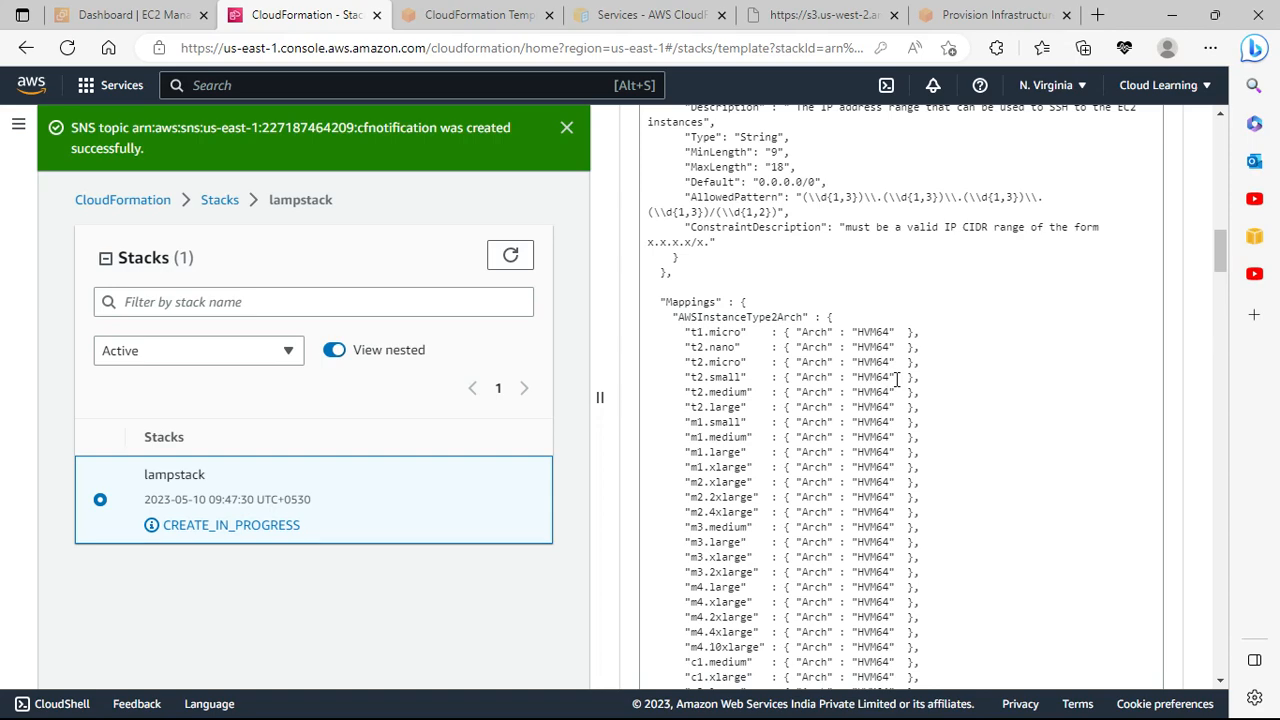
{"action": "scroll", "coordinate": [897, 378], "scroll_direction": "down", "scroll_amount": 10}
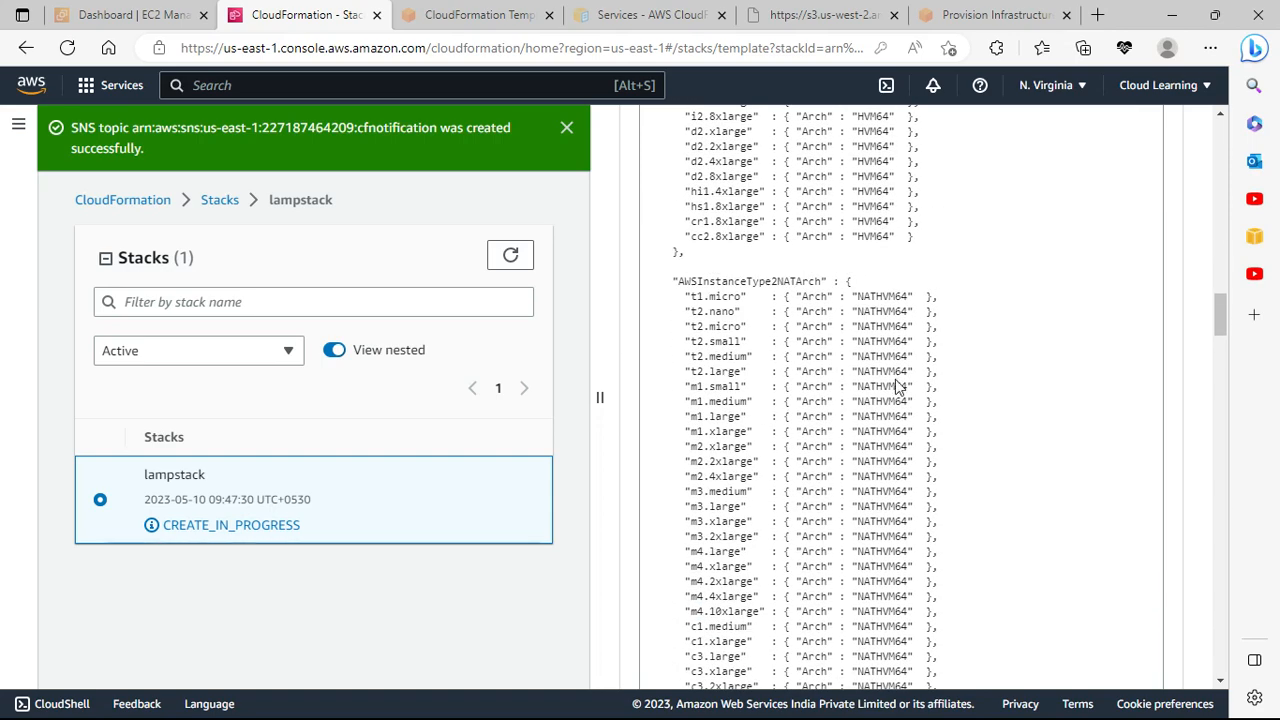
{"action": "scroll", "coordinate": [897, 385], "scroll_direction": "down", "scroll_amount": 6}
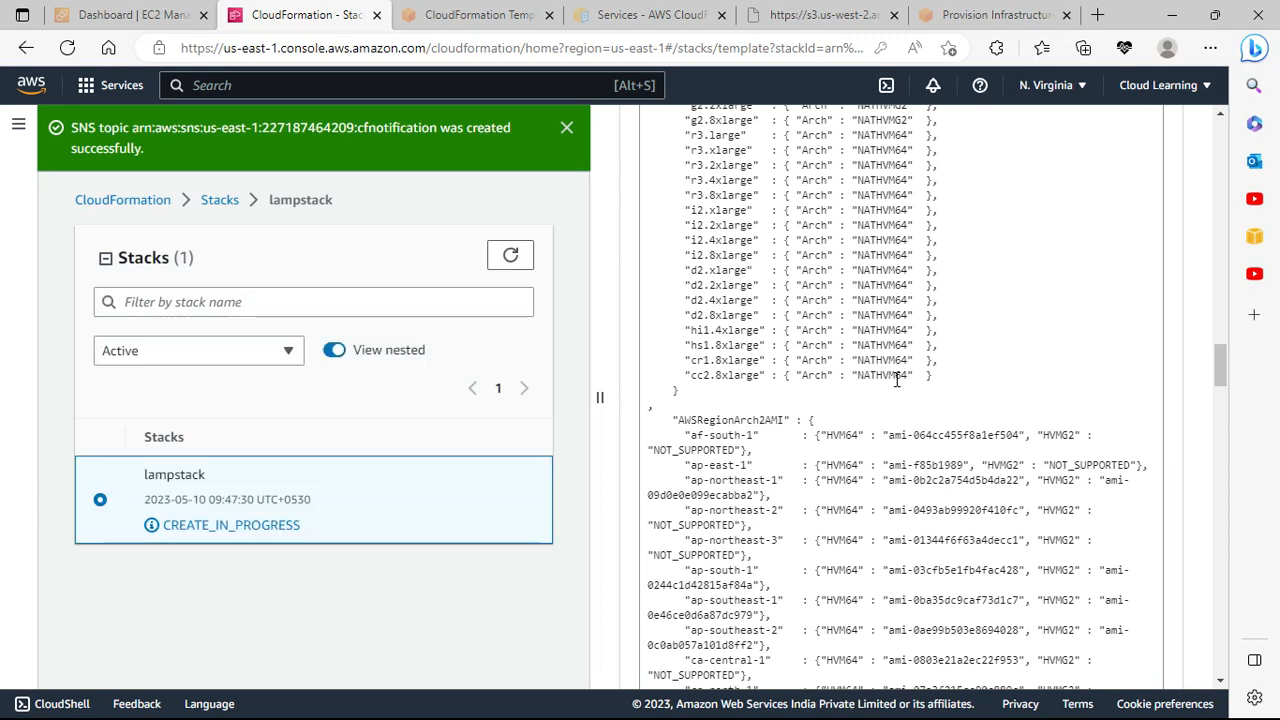
{"action": "scroll", "coordinate": [897, 379], "scroll_direction": "down", "scroll_amount": 8}
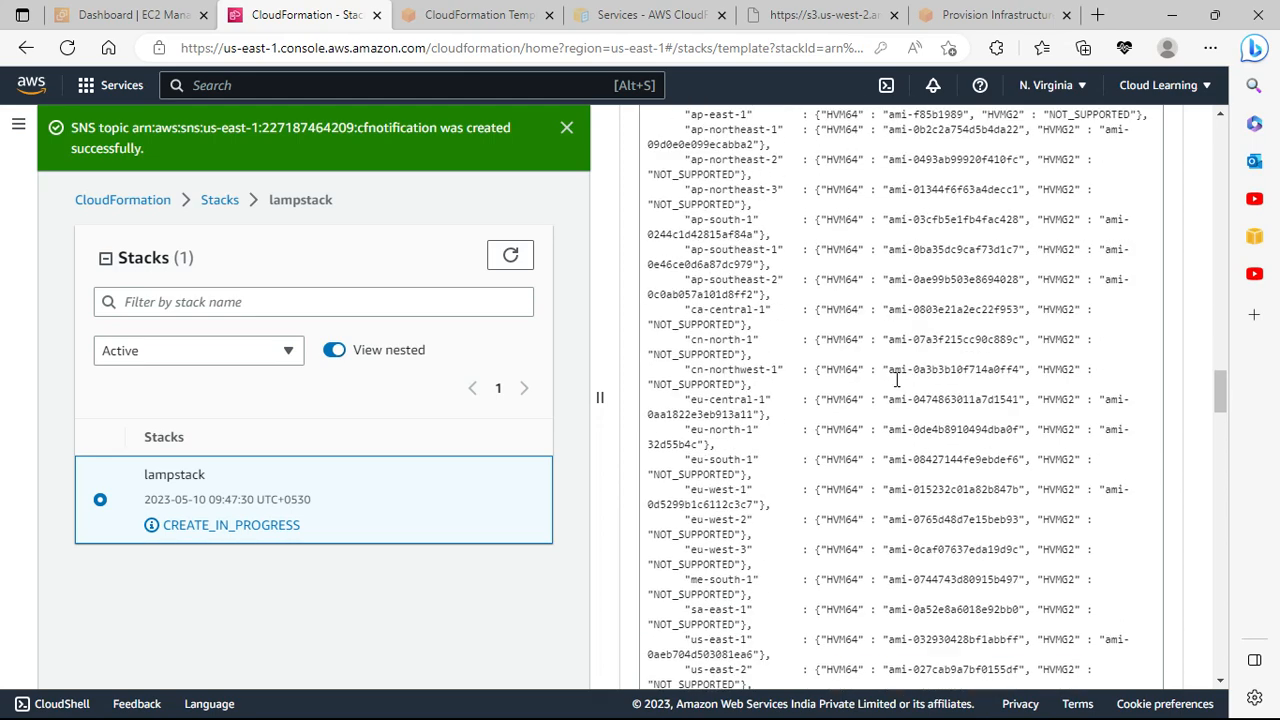
{"action": "scroll", "coordinate": [897, 379], "scroll_direction": "down", "scroll_amount": 3}
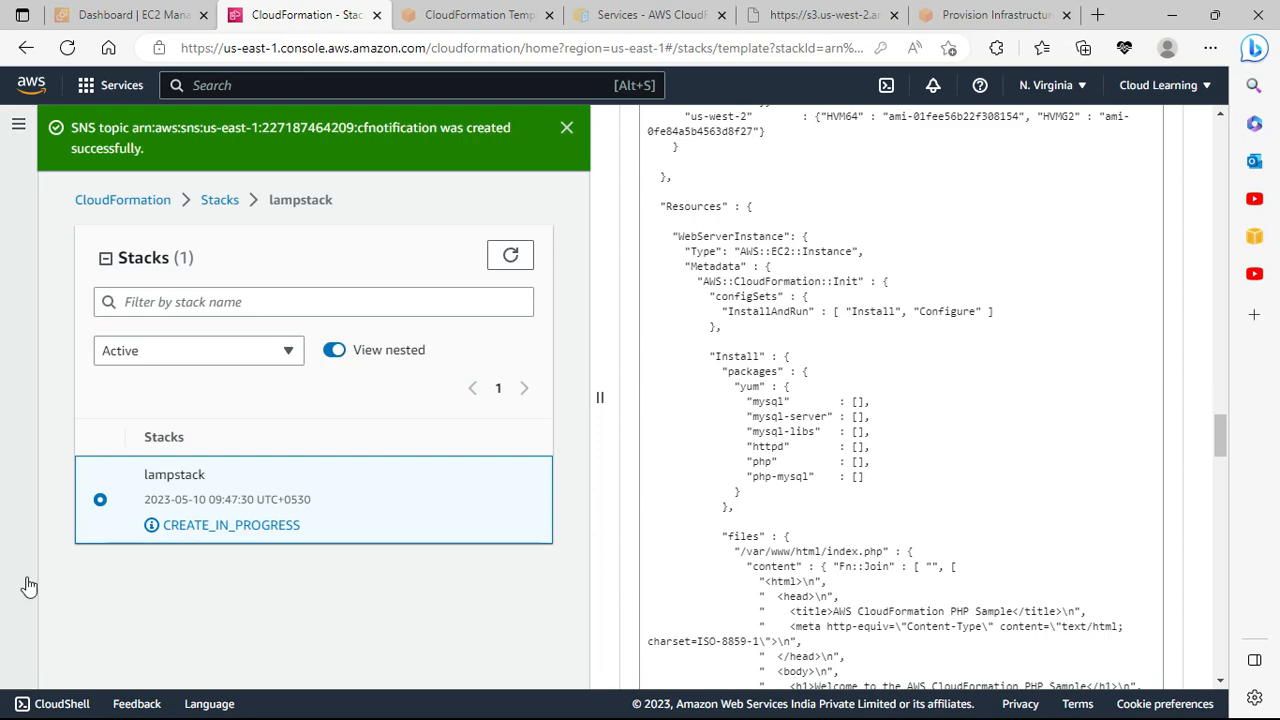
Step: In the Notepad notes, add 'Cloud formations' and 'Parameters' lines below the Stack Set note
{"action": "key", "text": "alt+Tab"}
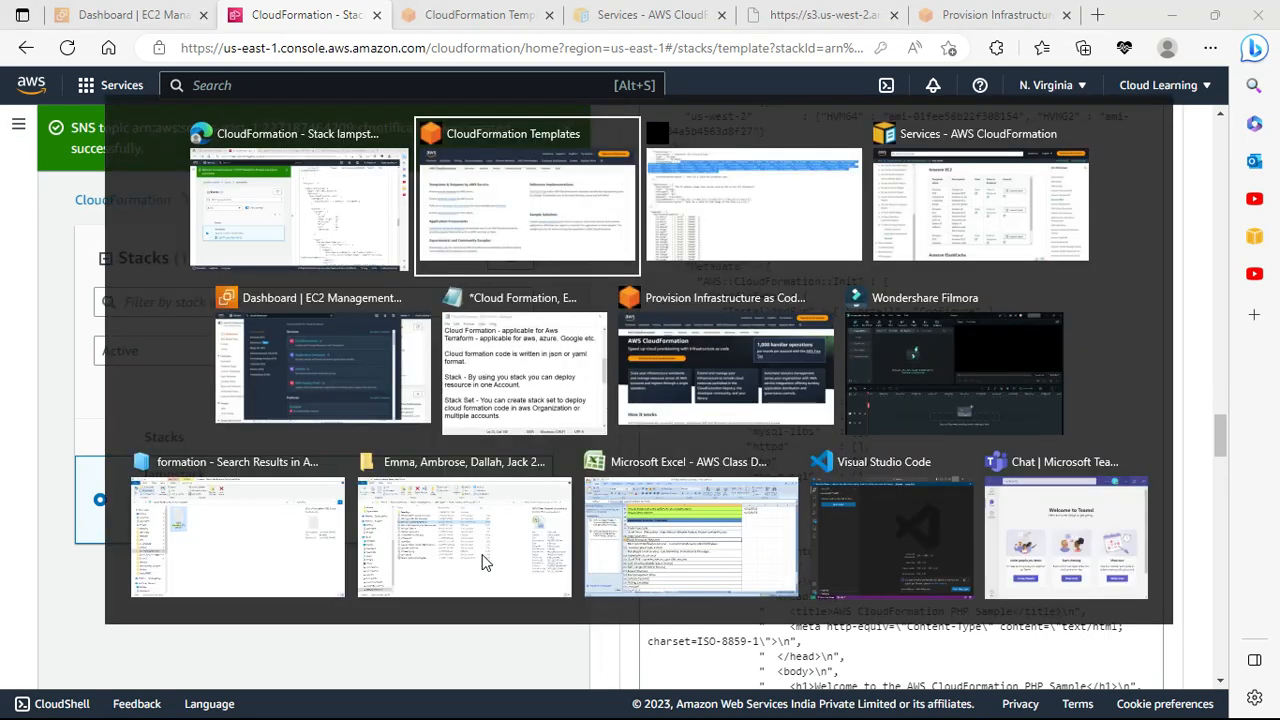
{"action": "left_click", "coordinate": [516, 372]}
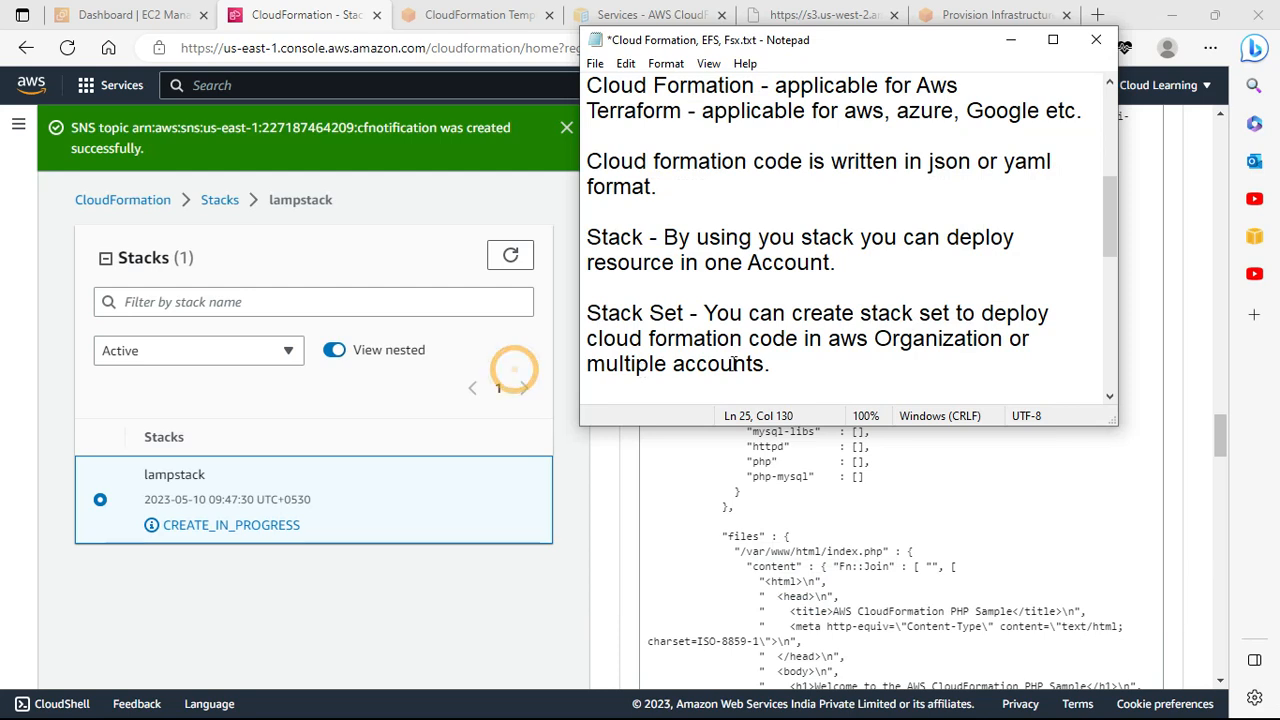
{"action": "left_click", "coordinate": [790, 358]}
{"action": "key", "text": "Return"}
{"action": "key", "text": "Return"}
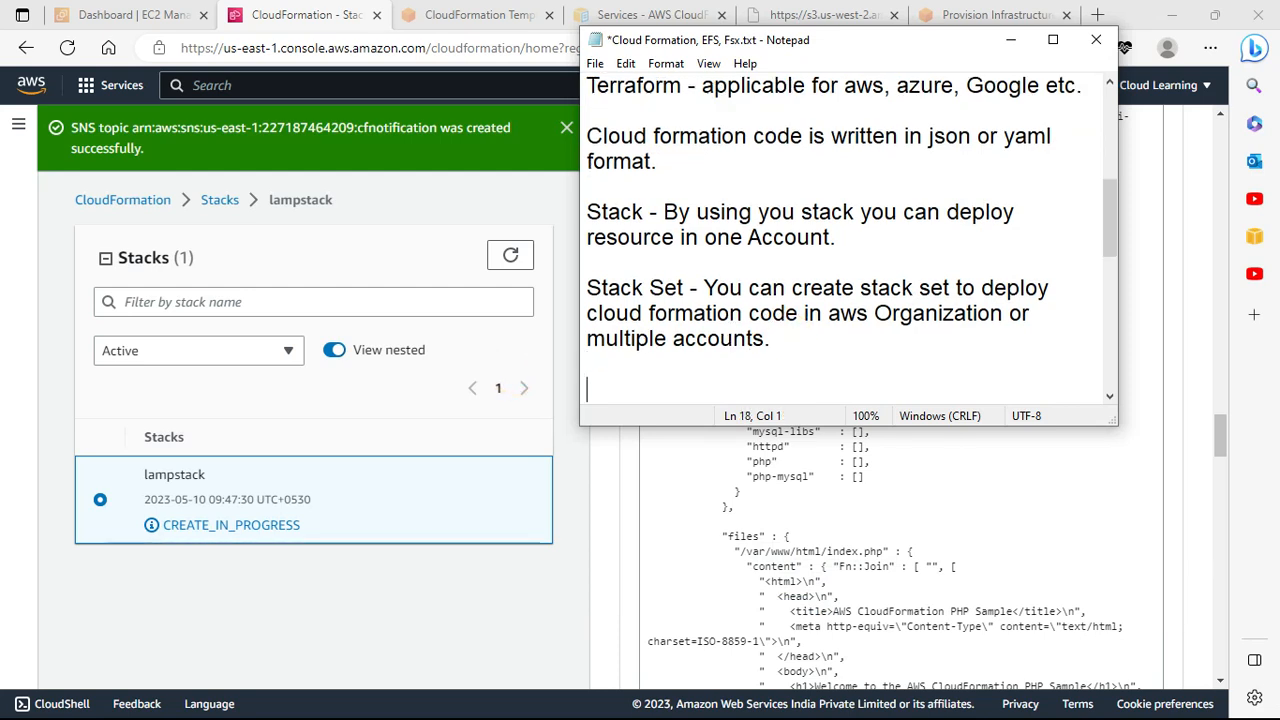
{"action": "type", "text": "Cloud formation"}
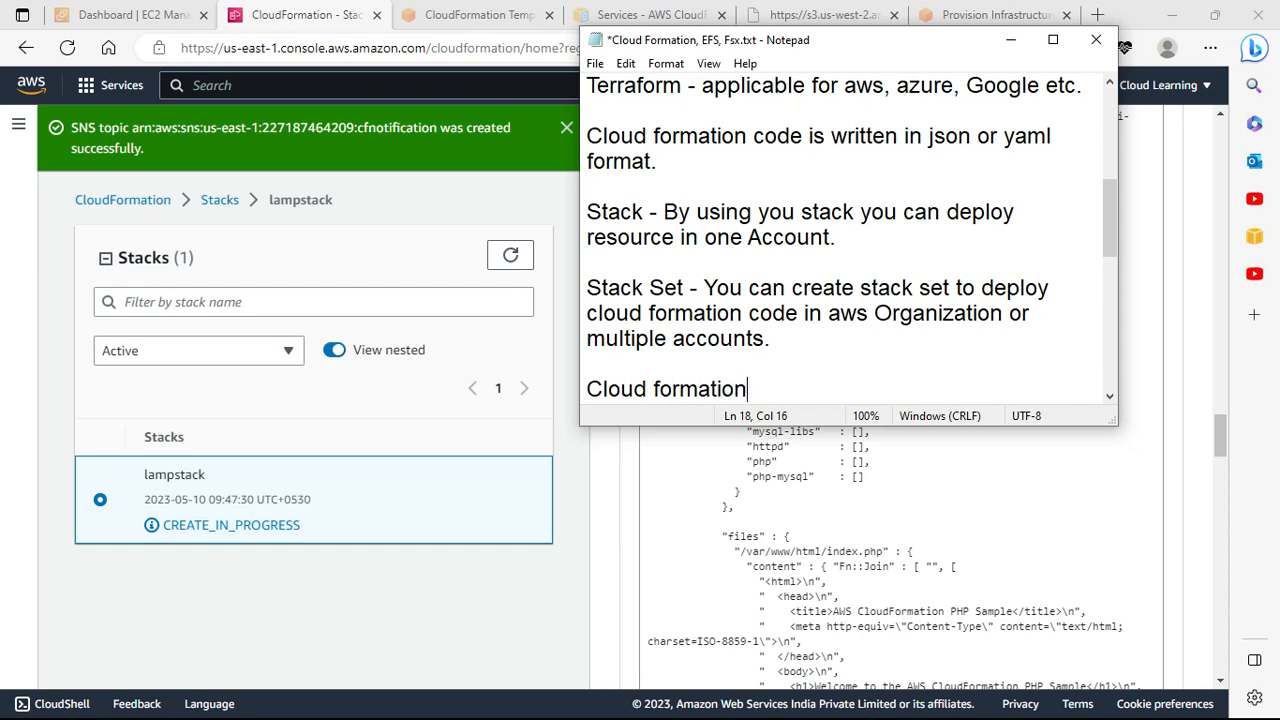
{"action": "type", "text": "s"}
{"action": "key", "text": "Return"}
{"action": "type", "text": "Paramet"}
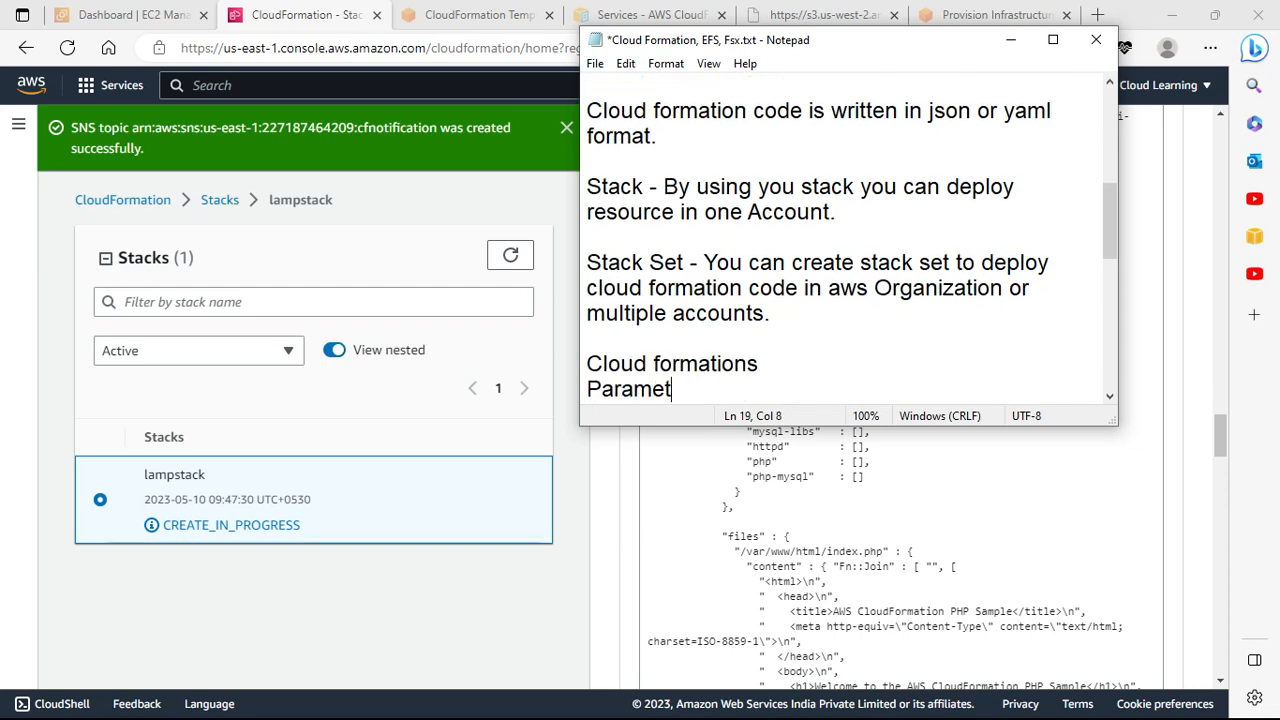
{"action": "type", "text": "ers"}
{"action": "key", "text": "Return"}
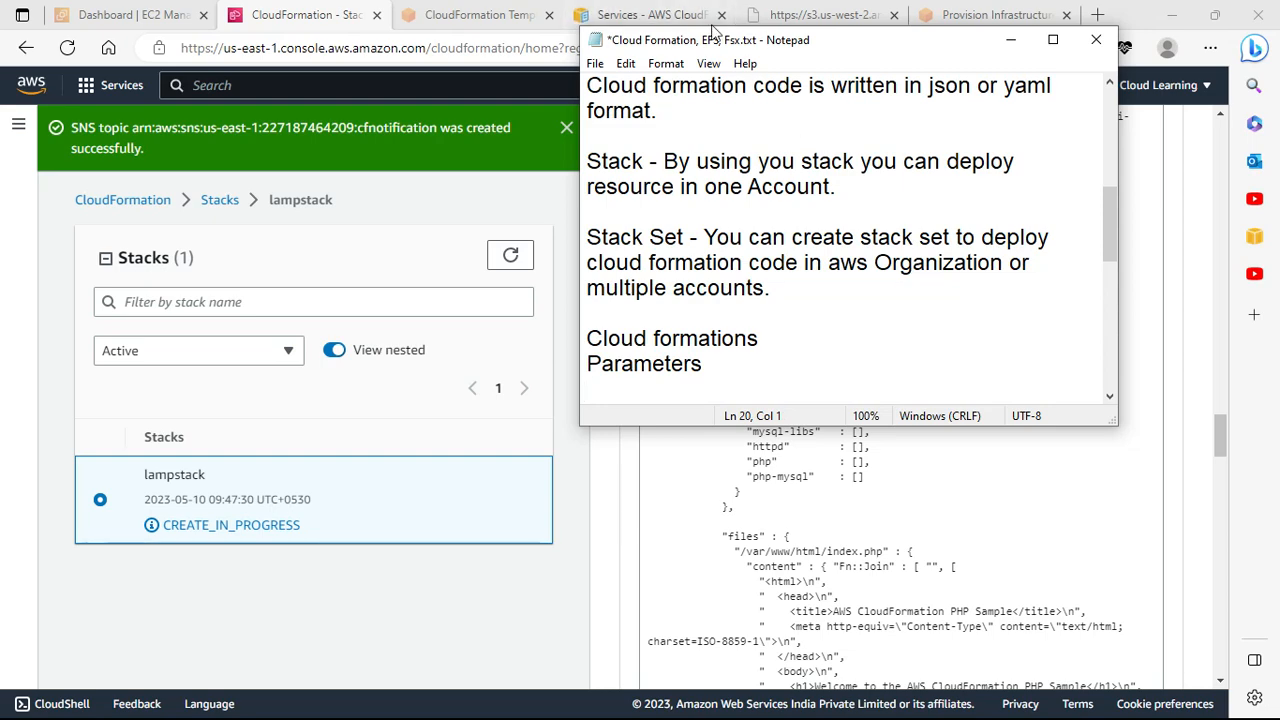
Step: Move the notes window aside and add 'Resources' and 'Output' lines to the list
{"action": "left_click_drag", "start_coordinate": [713, 32], "coordinate": [201, 115]}
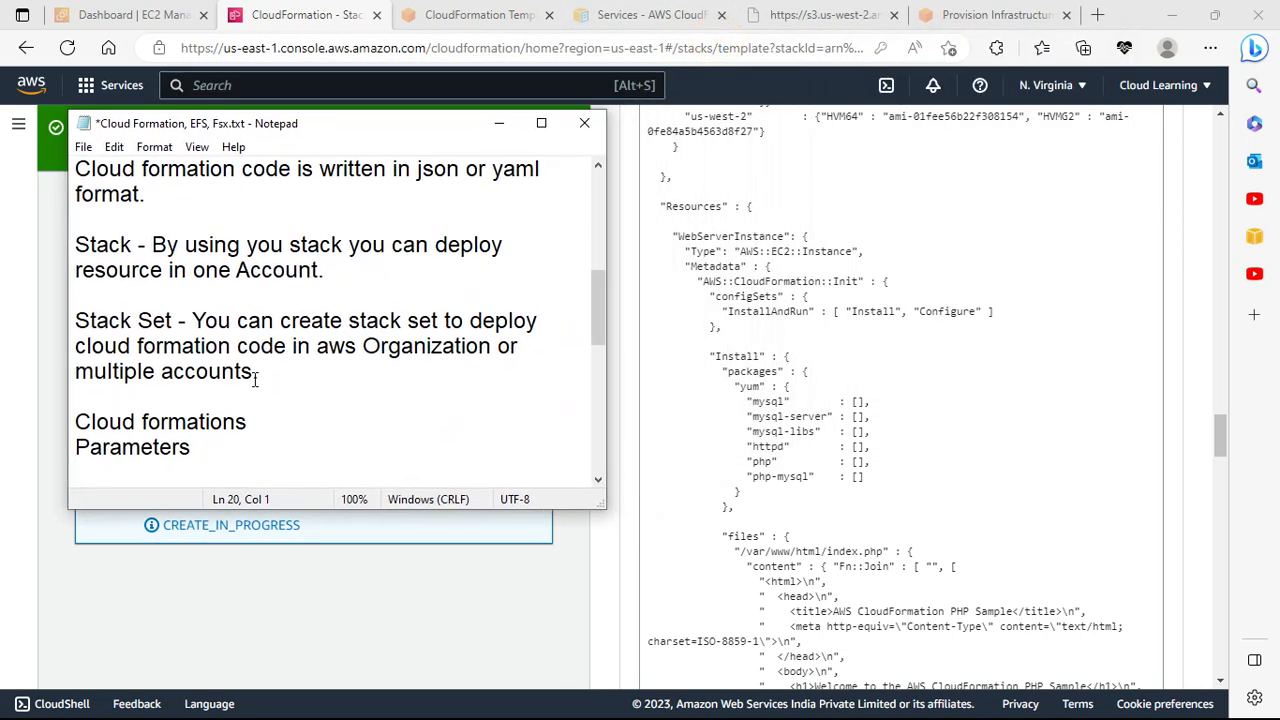
{"action": "type", "text": "Resources"}
{"action": "key", "text": "Return"}
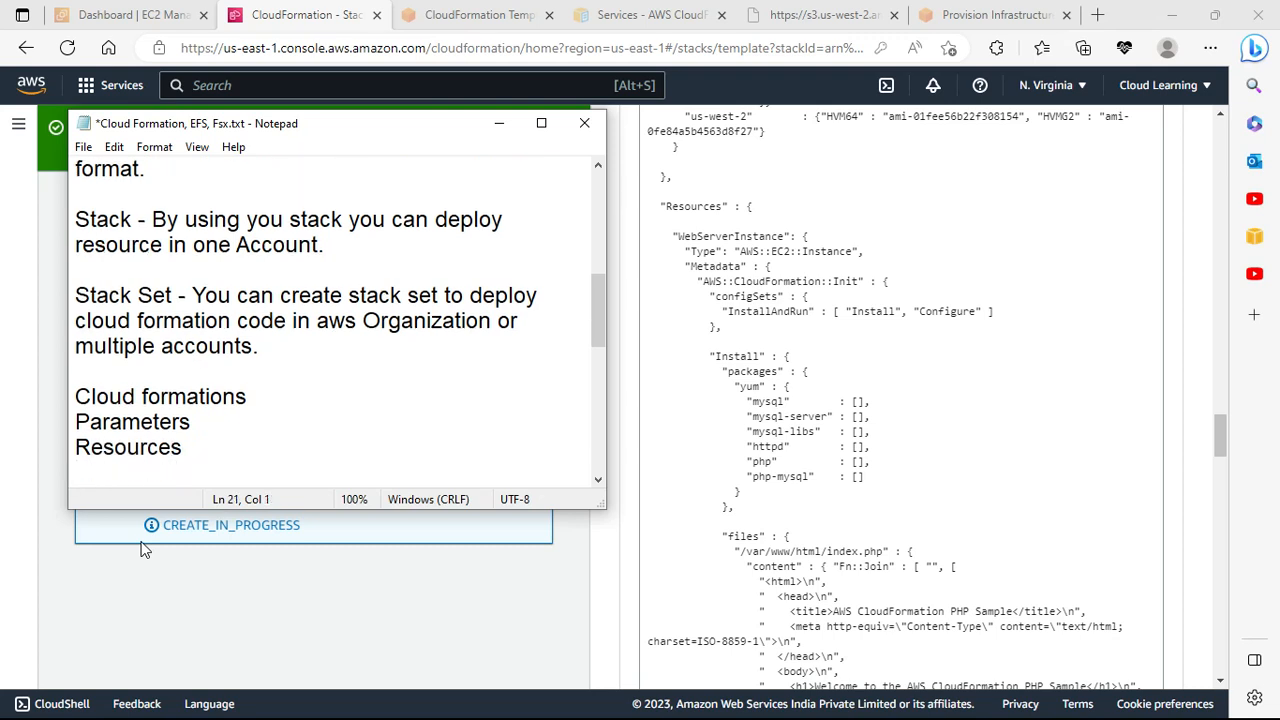
{"action": "type", "text": "OUtp"}
{"action": "key", "text": "BackSpace"}
{"action": "key", "text": "BackSpace"}
{"action": "key", "text": "BackSpace"}
{"action": "type", "text": "utpou"}
{"action": "key", "text": "BackSpace"}
{"action": "key", "text": "BackSpace"}
{"action": "type", "text": "ut"}
Step: Highlight 'Instance' in the lampstack template, then scroll down to the WebsiteURL output
{"action": "left_click", "coordinate": [818, 252]}
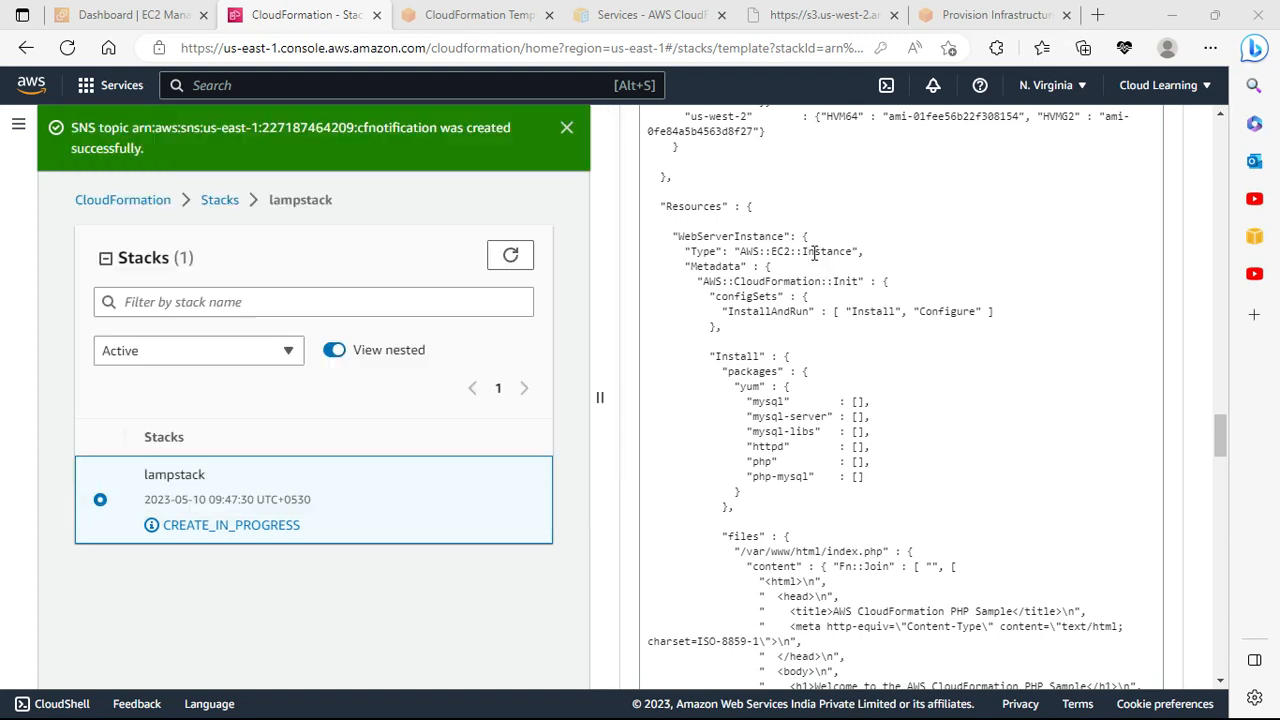
{"action": "left_click_drag", "start_coordinate": [818, 252], "coordinate": [857, 252]}
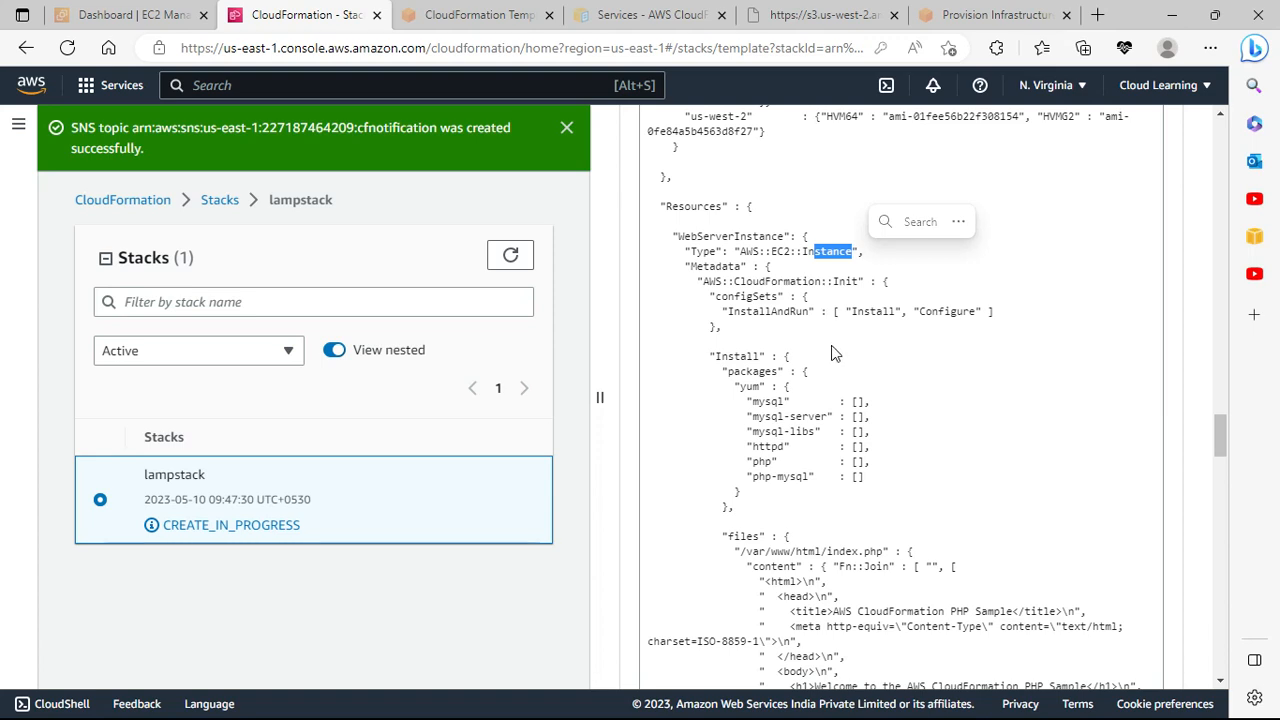
{"action": "scroll", "coordinate": [834, 349], "scroll_direction": "down", "scroll_amount": 1}
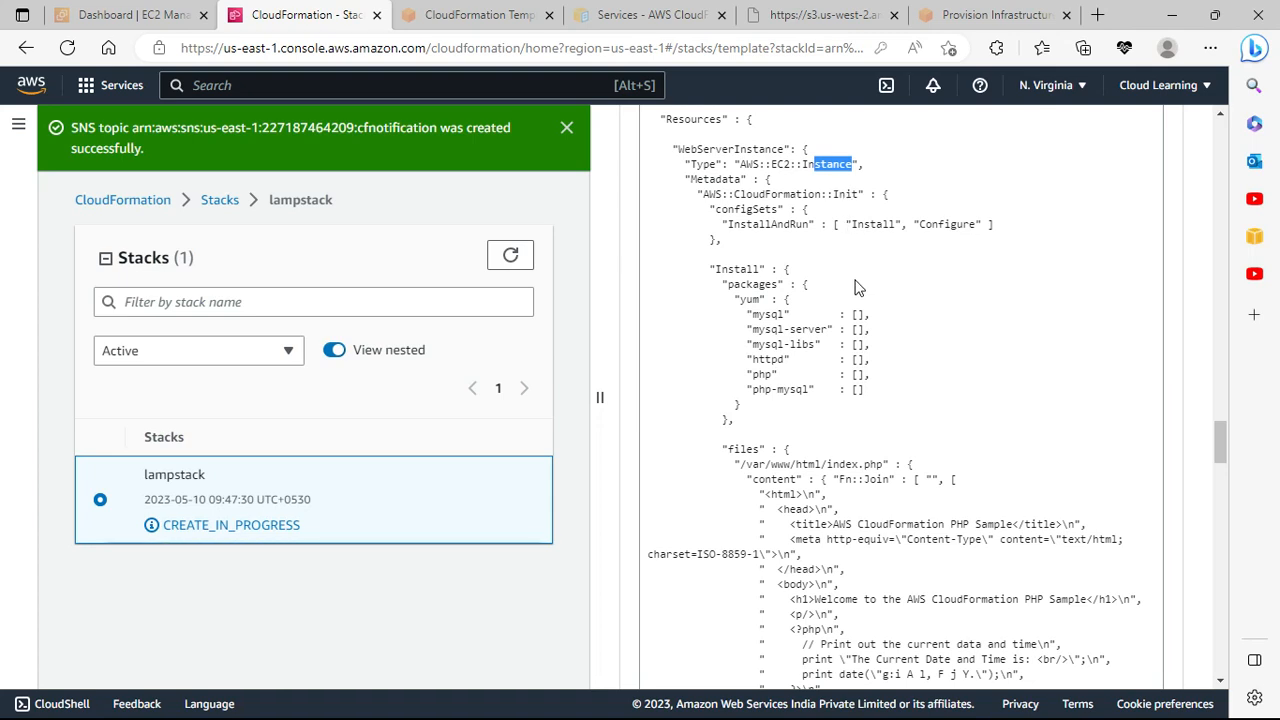
{"action": "scroll", "coordinate": [857, 290], "scroll_direction": "down", "scroll_amount": 2}
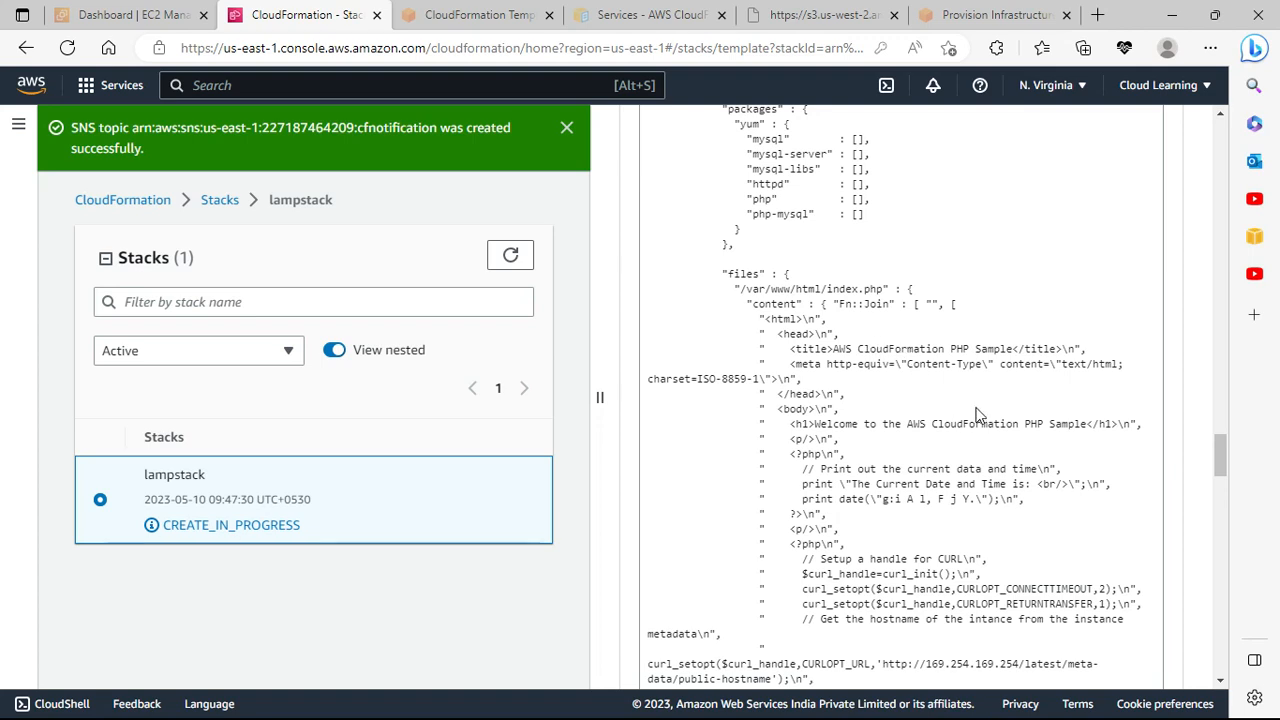
{"action": "scroll", "coordinate": [978, 415], "scroll_direction": "down", "scroll_amount": 2}
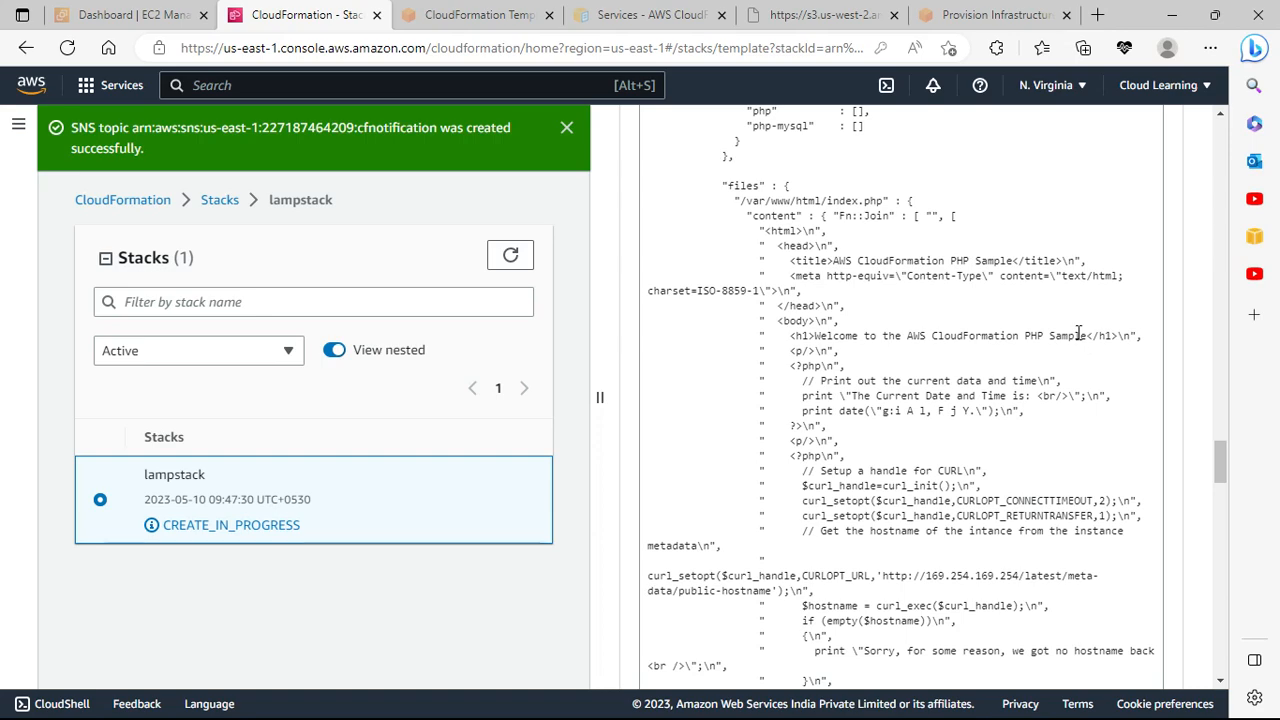
{"action": "scroll", "coordinate": [1028, 352], "scroll_direction": "down", "scroll_amount": 1}
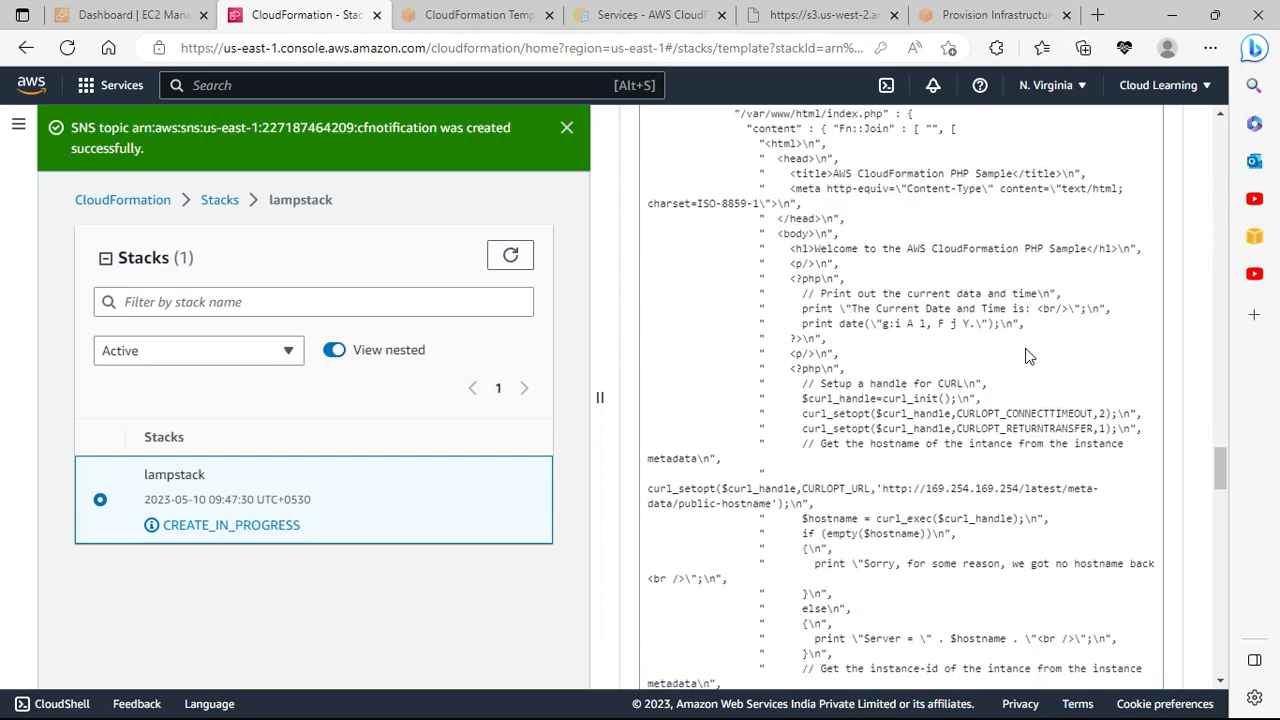
{"action": "scroll", "coordinate": [1028, 355], "scroll_direction": "down", "scroll_amount": 1}
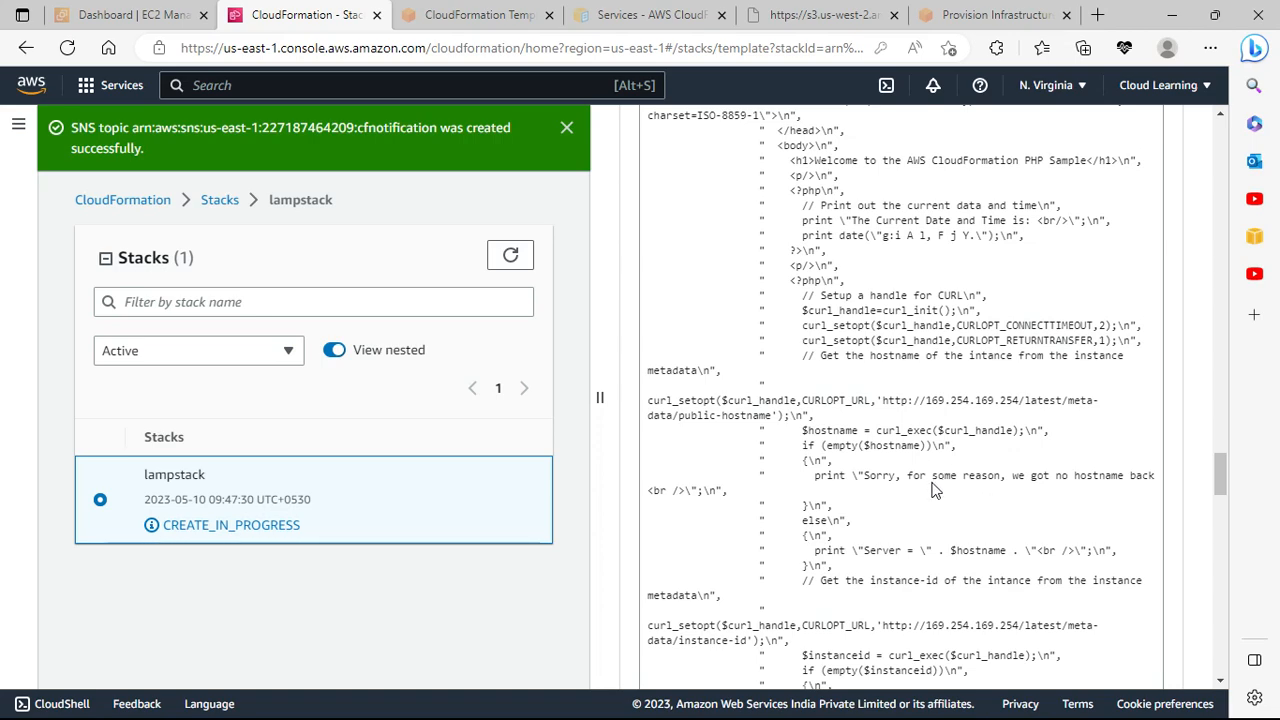
{"action": "scroll", "coordinate": [935, 490], "scroll_direction": "down", "scroll_amount": 5}
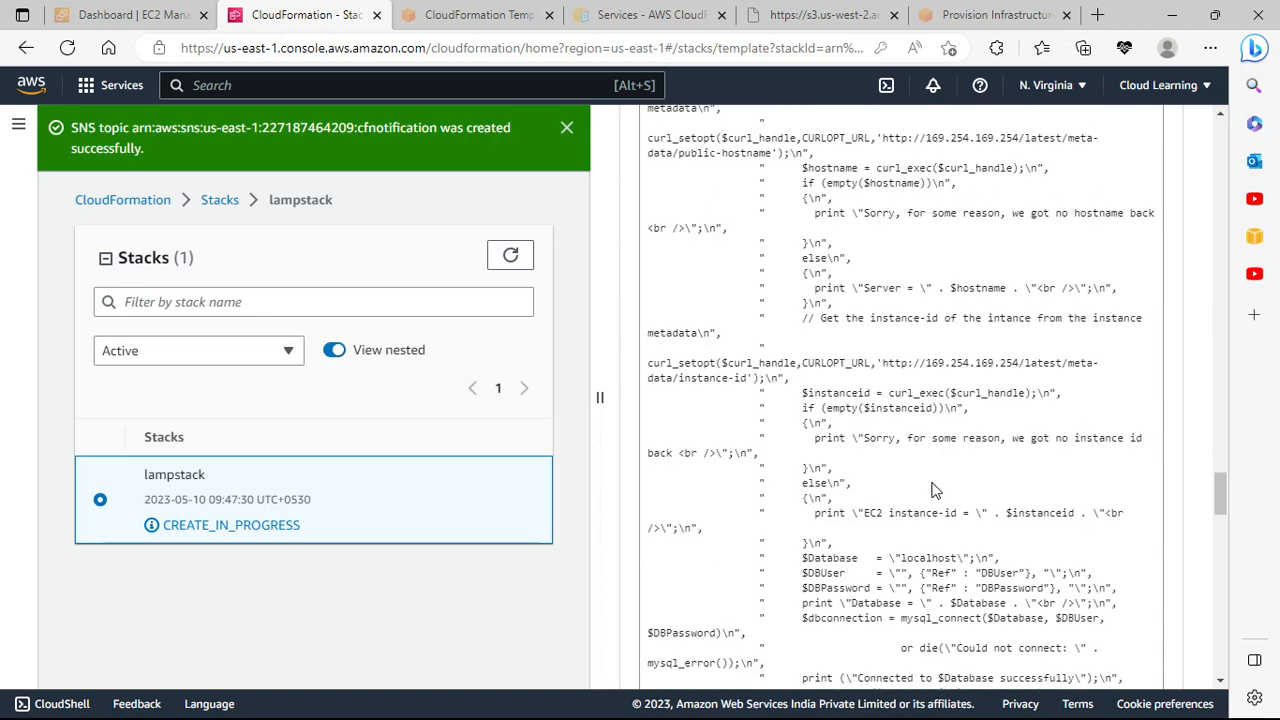
{"action": "scroll", "coordinate": [935, 490], "scroll_direction": "down", "scroll_amount": 7}
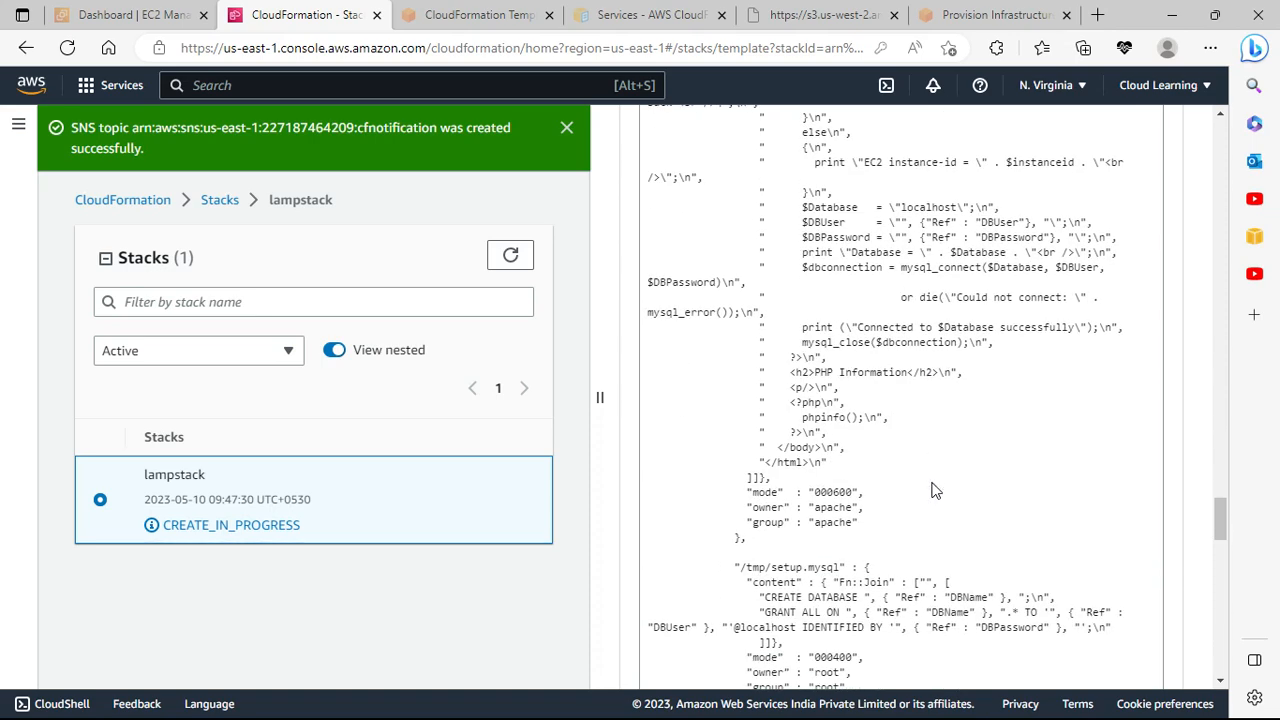
{"action": "scroll", "coordinate": [935, 490], "scroll_direction": "down", "scroll_amount": 7}
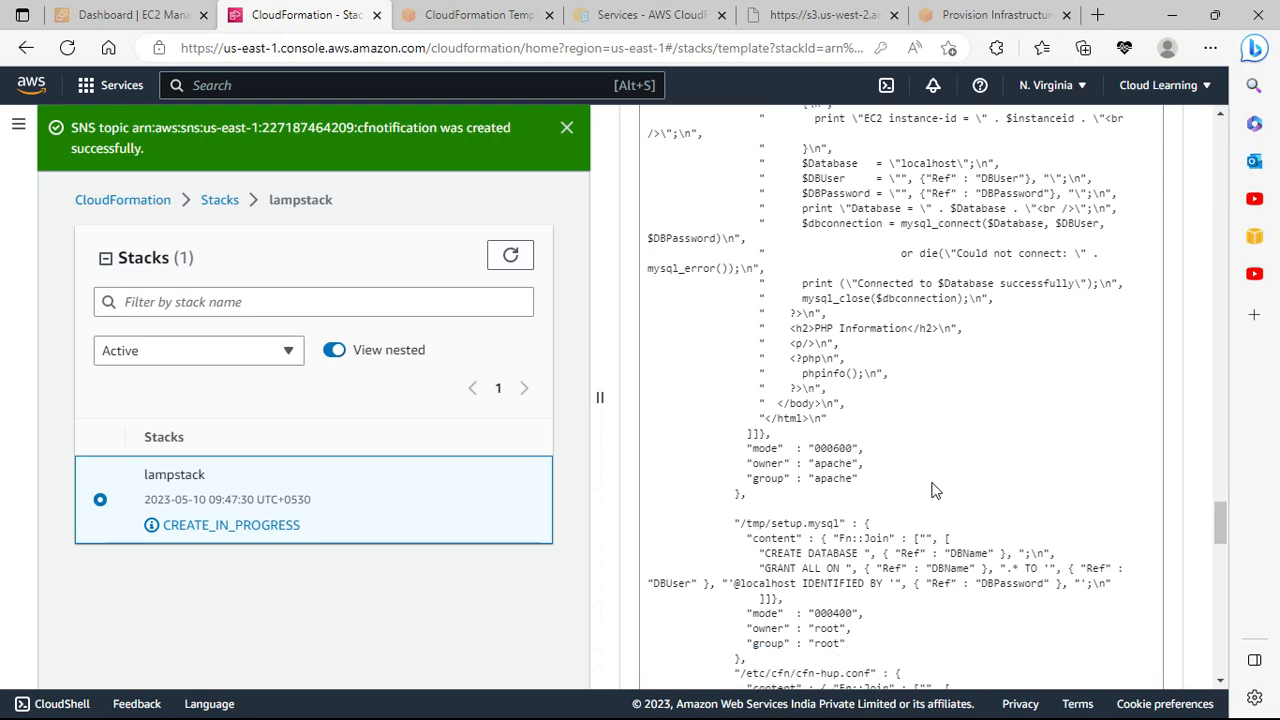
{"action": "scroll", "coordinate": [935, 490], "scroll_direction": "down", "scroll_amount": 11}
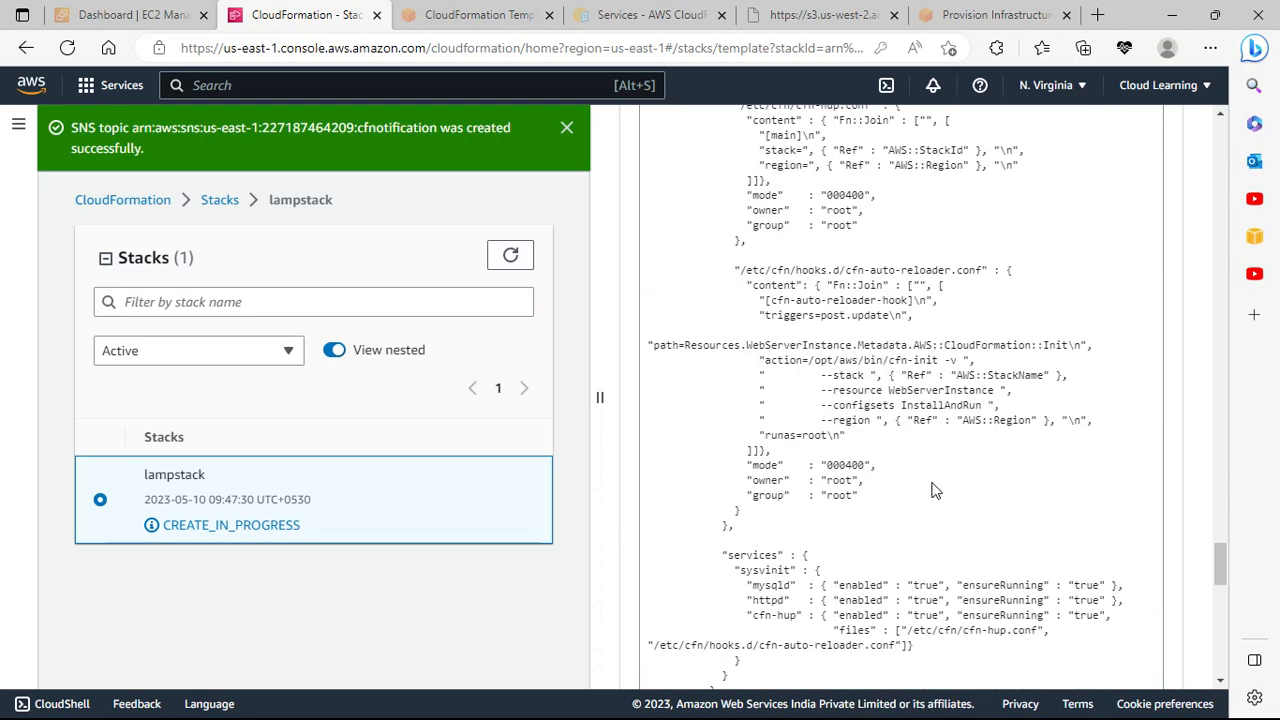
{"action": "scroll", "coordinate": [932, 484], "scroll_direction": "down", "scroll_amount": 14}
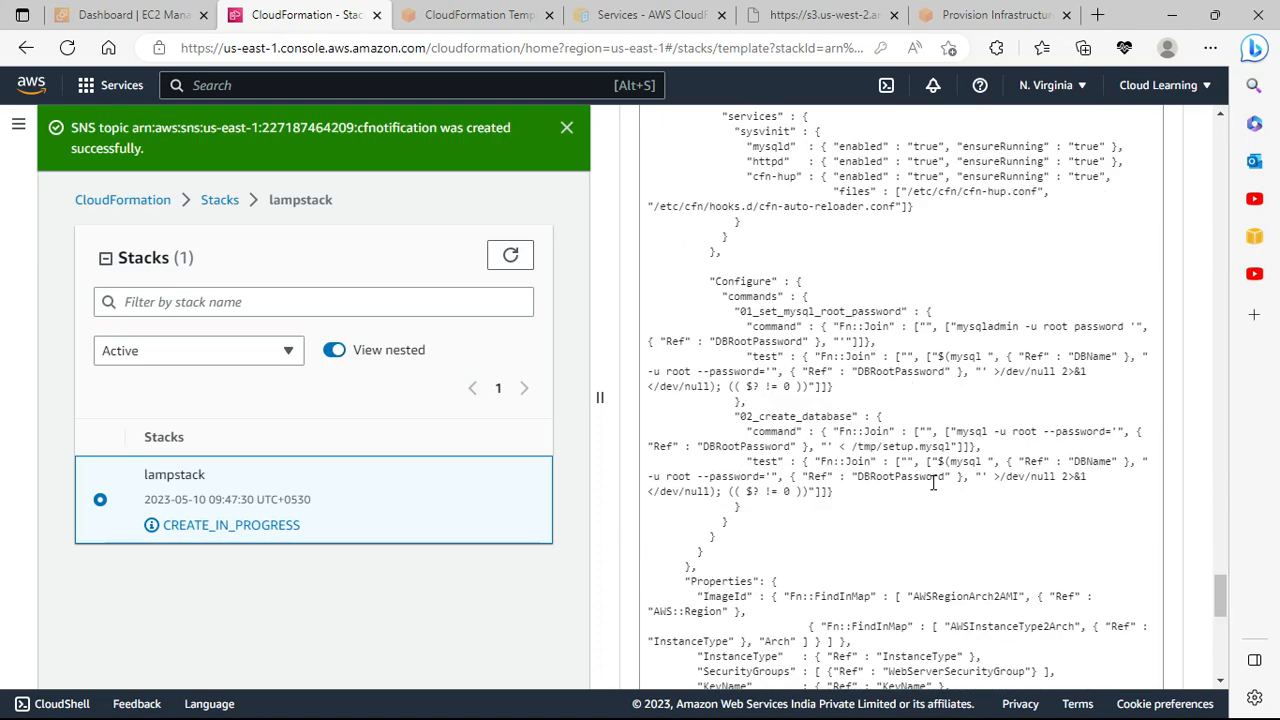
{"action": "scroll", "coordinate": [932, 484], "scroll_direction": "down", "scroll_amount": 7}
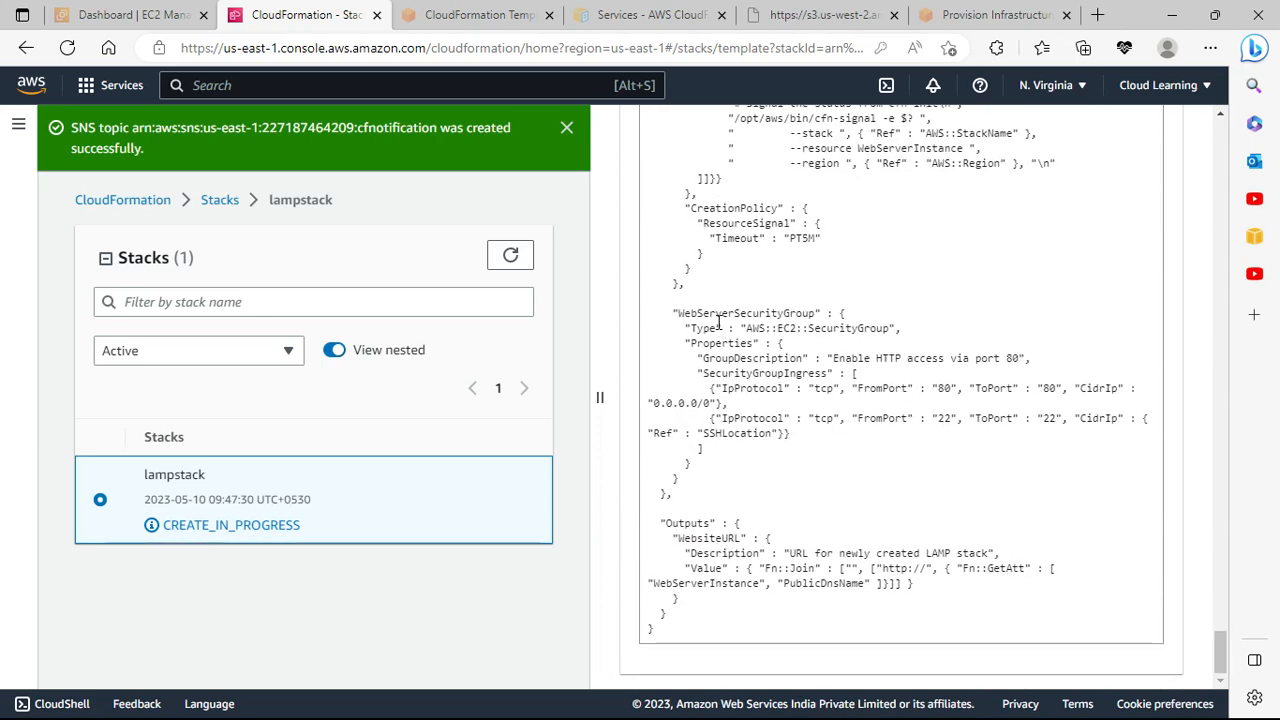
Step: Highlight WebServerSecurityGroup in the template, then scroll back up to the template's start
{"action": "left_click_drag", "start_coordinate": [703, 313], "coordinate": [813, 314]}
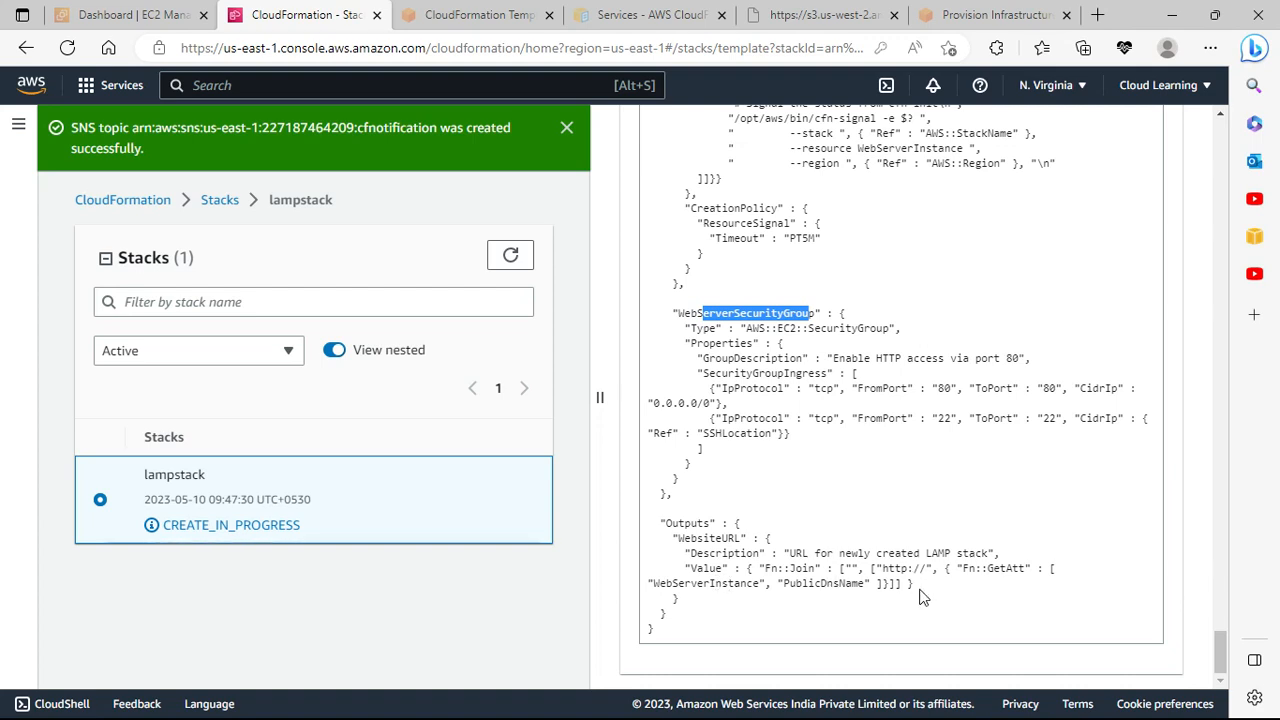
{"action": "scroll", "coordinate": [800, 480], "scroll_direction": "up", "scroll_amount": 20}
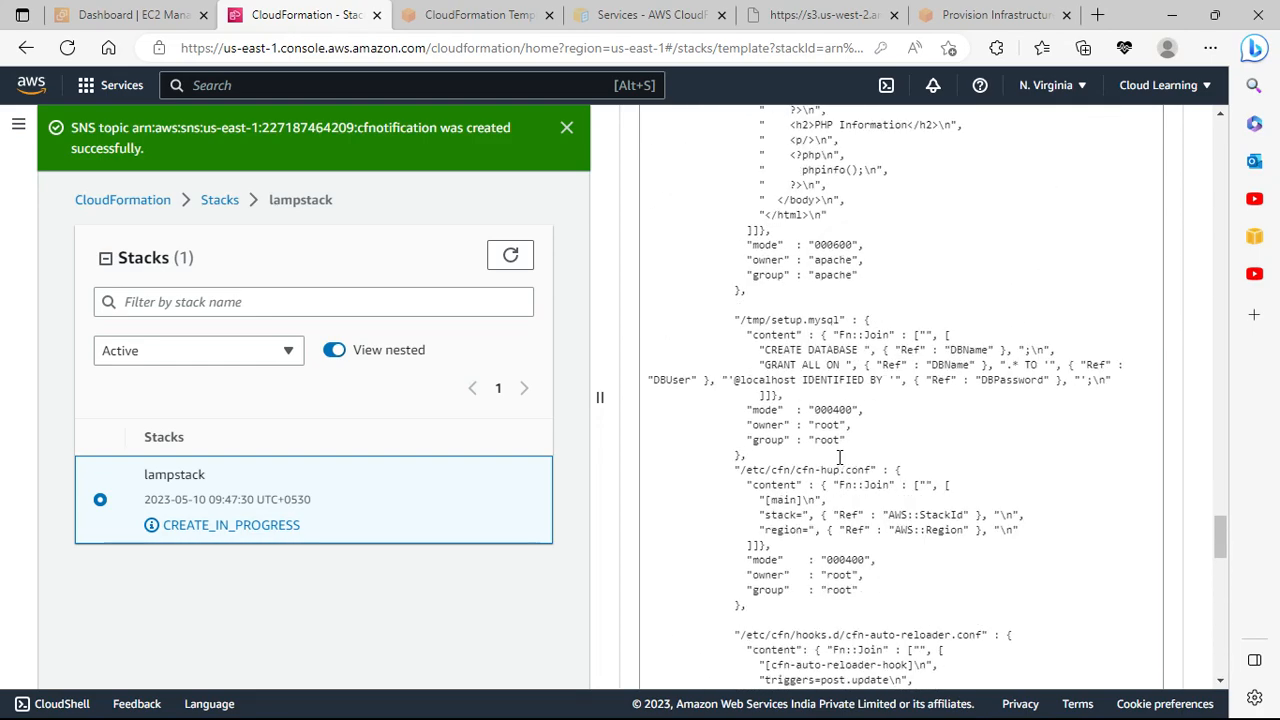
{"action": "scroll", "coordinate": [839, 457], "scroll_direction": "up", "scroll_amount": 20}
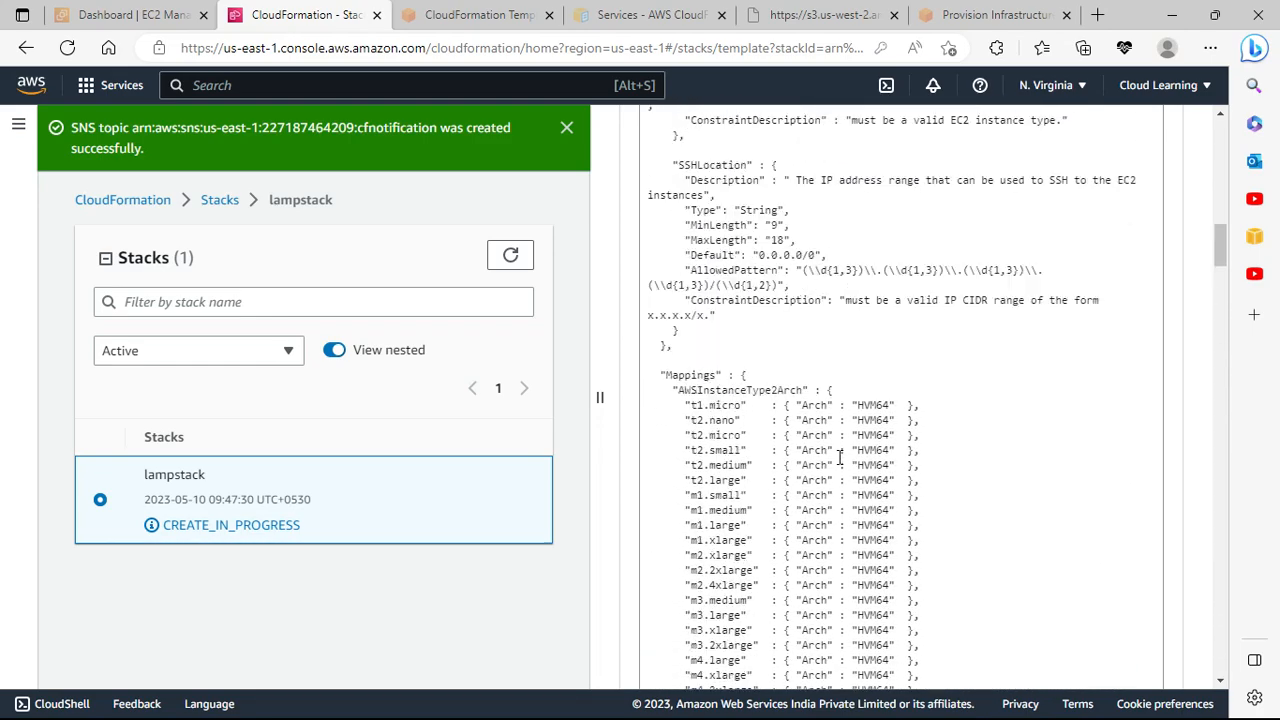
{"action": "scroll", "coordinate": [839, 457], "scroll_direction": "up", "scroll_amount": 5}
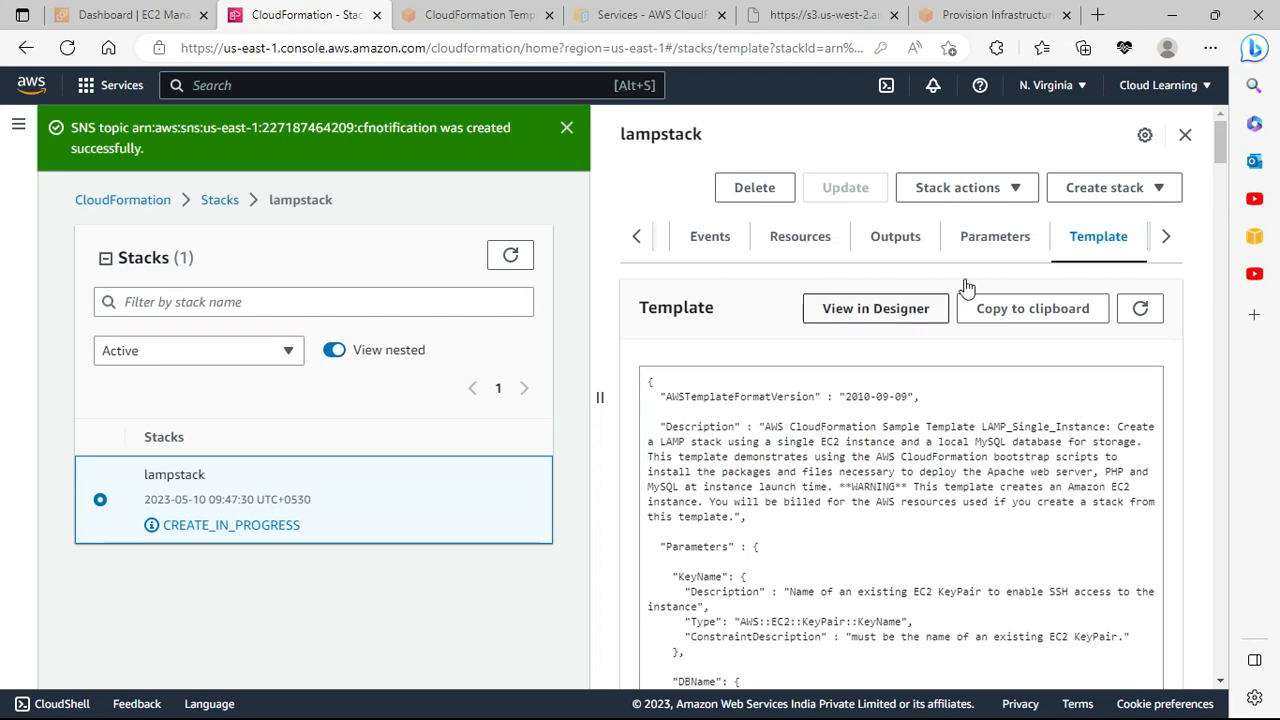
Step: Close the lampstack details panel and refresh the Stacks list to recheck its status
{"action": "left_click", "coordinate": [1184, 136]}
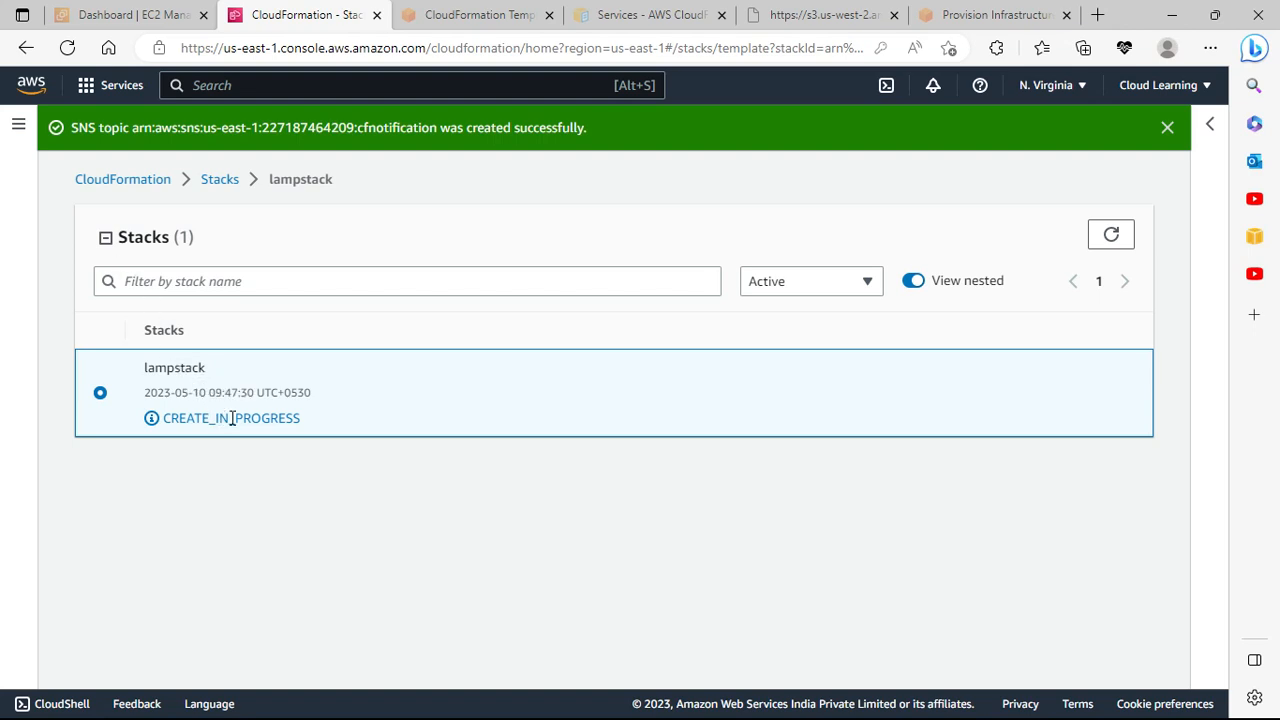
{"action": "left_click", "coordinate": [1106, 238]}
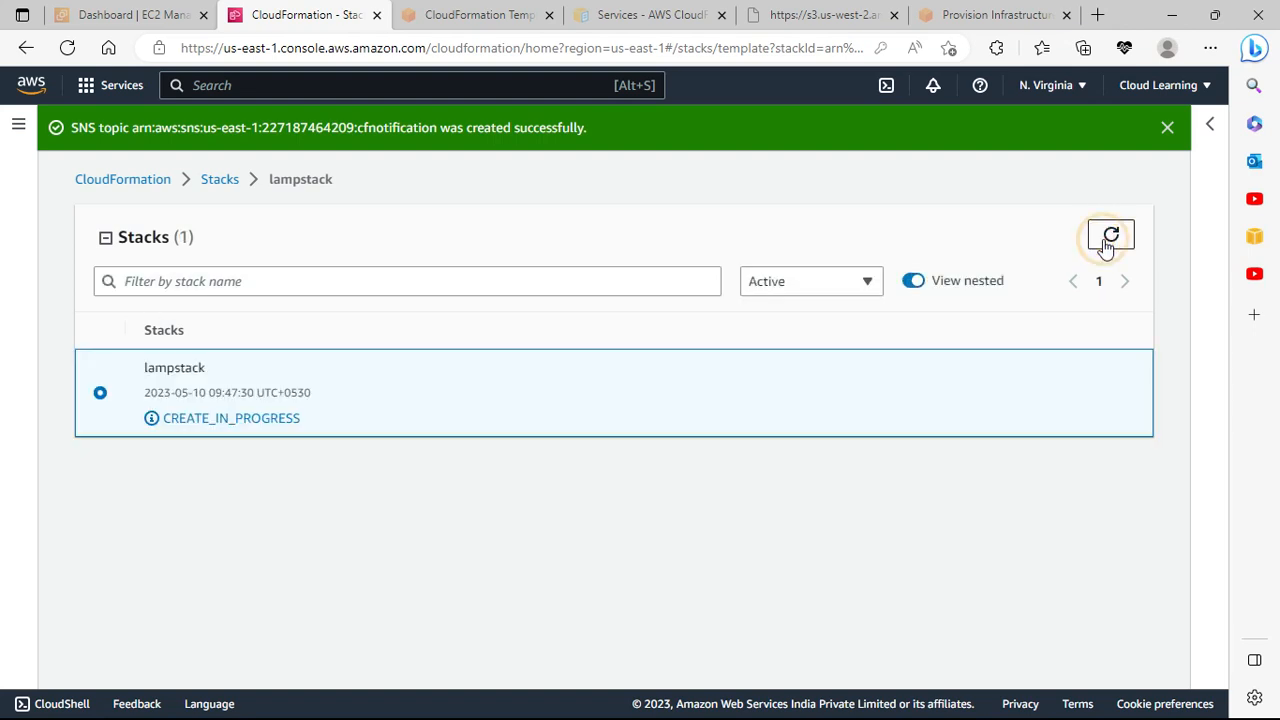
Step: Open the EC2 console by searching for 'ec2' in the service search
{"action": "left_click", "coordinate": [114, 16]}
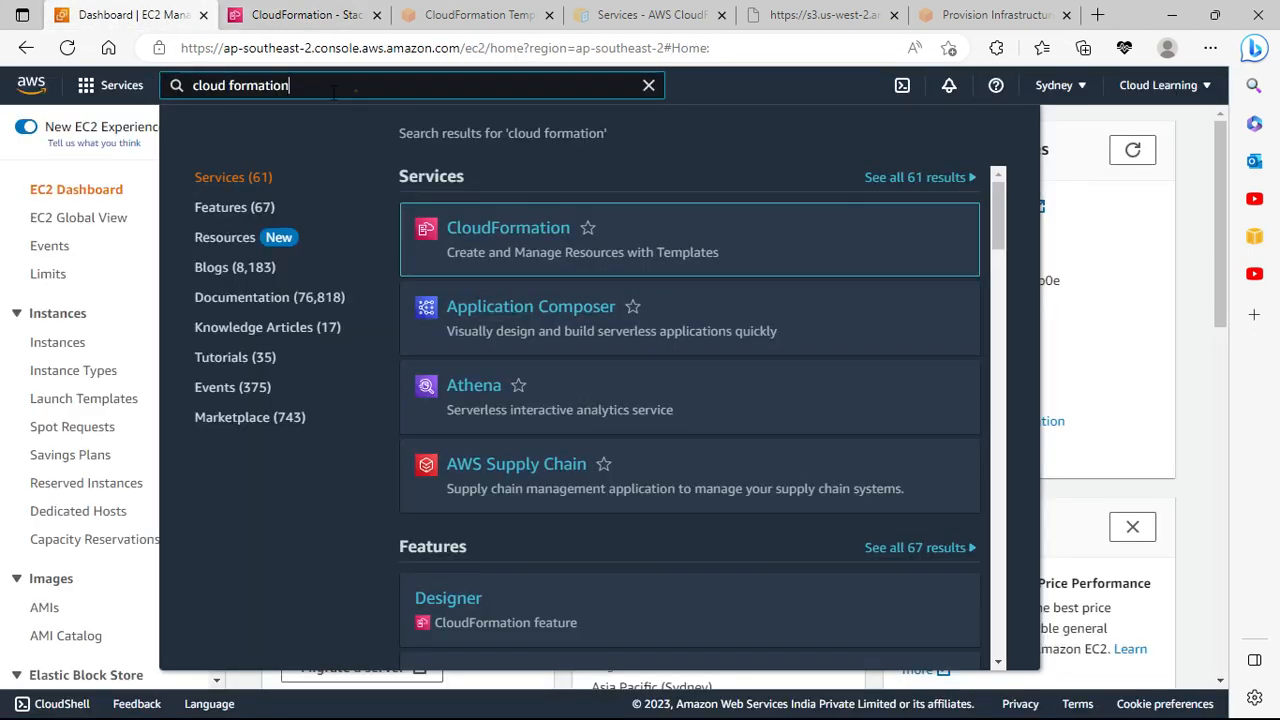
{"action": "left_click", "coordinate": [357, 86]}
{"action": "type", "text": "rv3"}
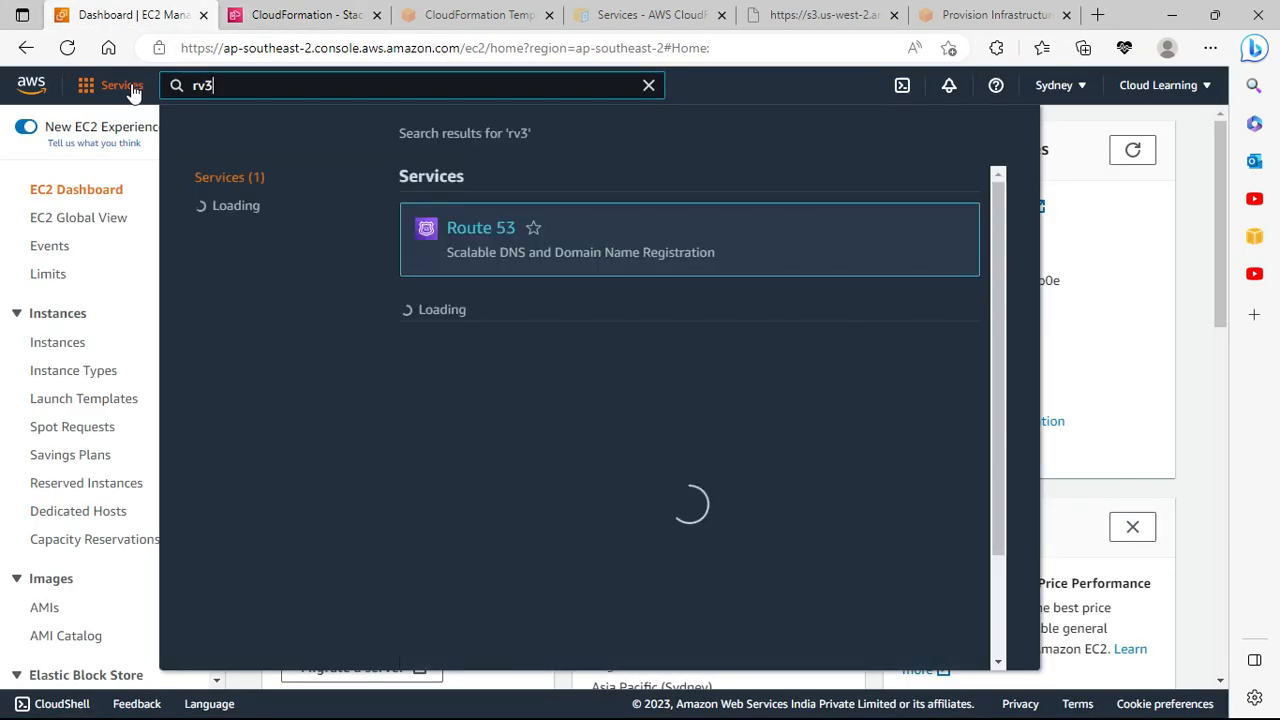
{"action": "key", "text": "BackSpace"}
{"action": "key", "text": "BackSpace"}
{"action": "type", "text": "ec2"}
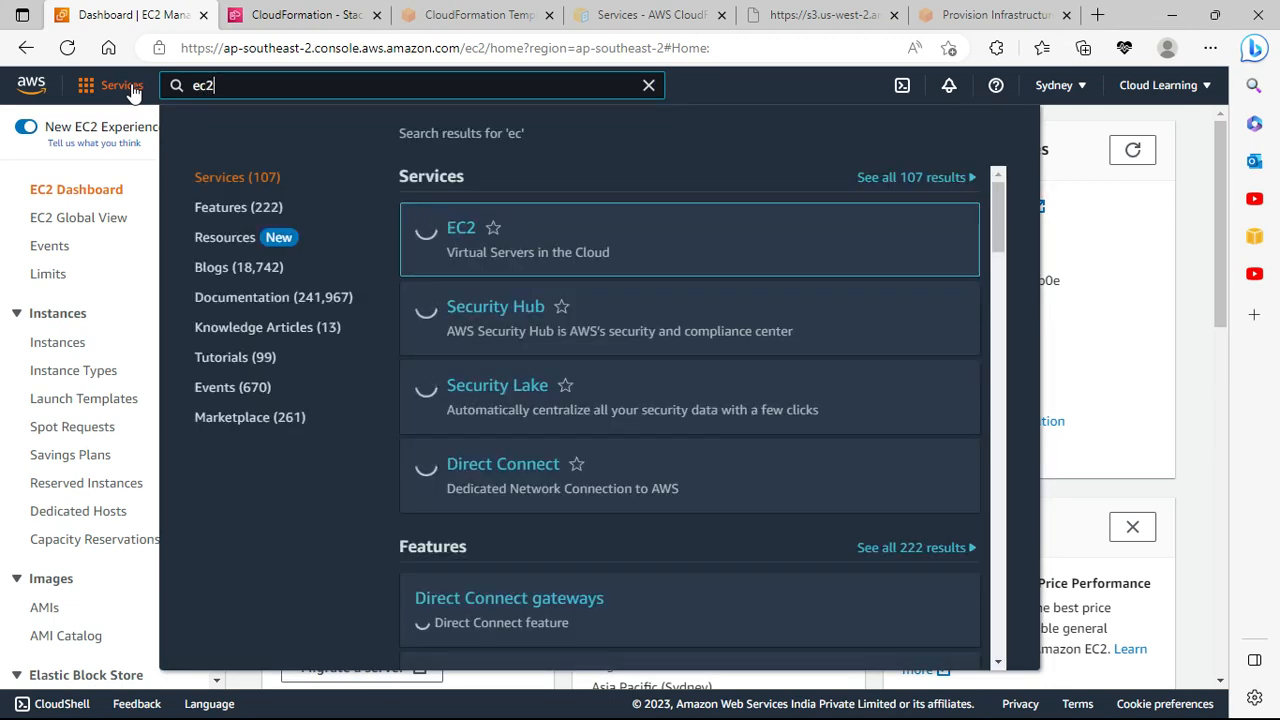
{"action": "left_click", "coordinate": [450, 228]}
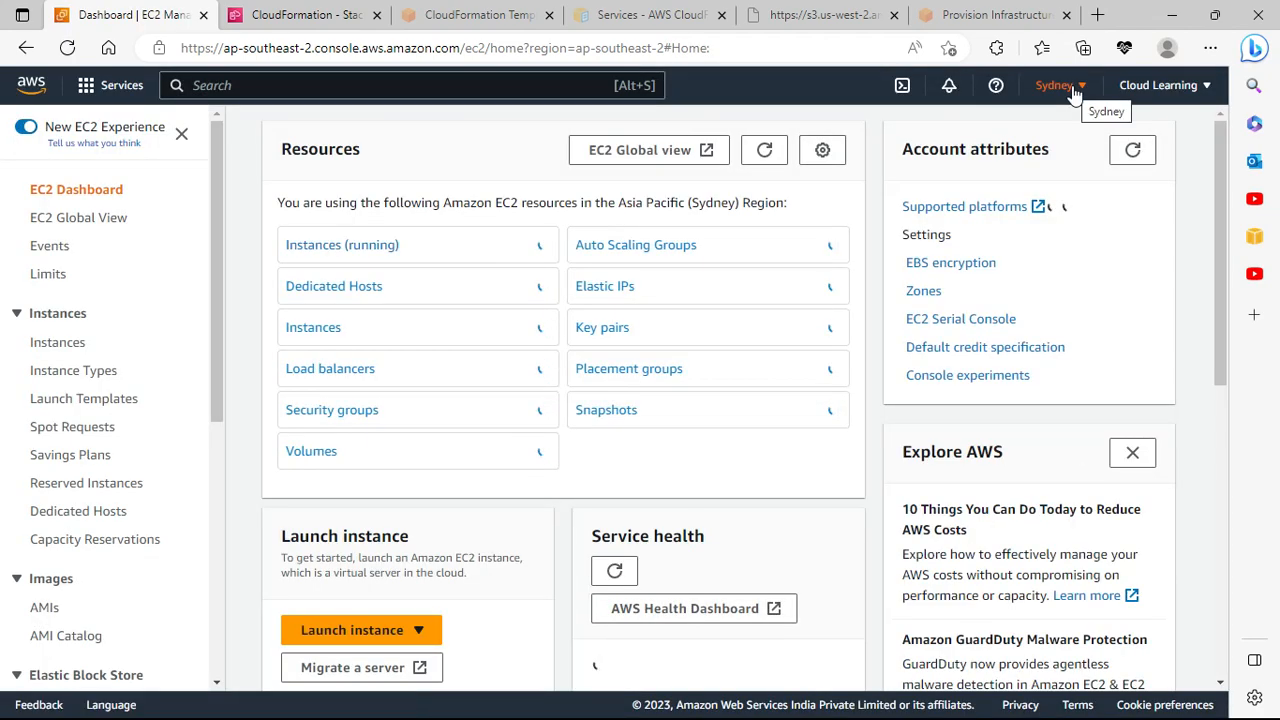
Step: Switch the EC2 region from Sydney to US East (N. Virginia), then return to the lampstack stack
{"action": "left_click", "coordinate": [1070, 87]}
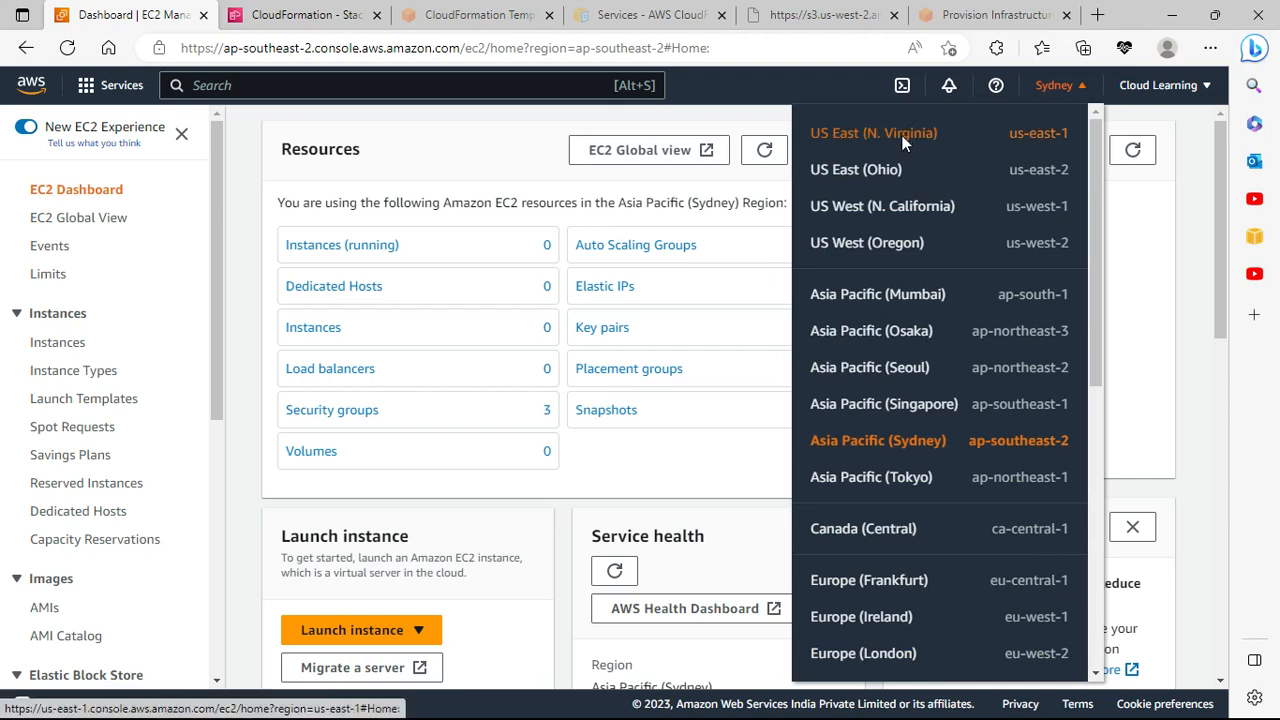
{"action": "left_click", "coordinate": [903, 143]}
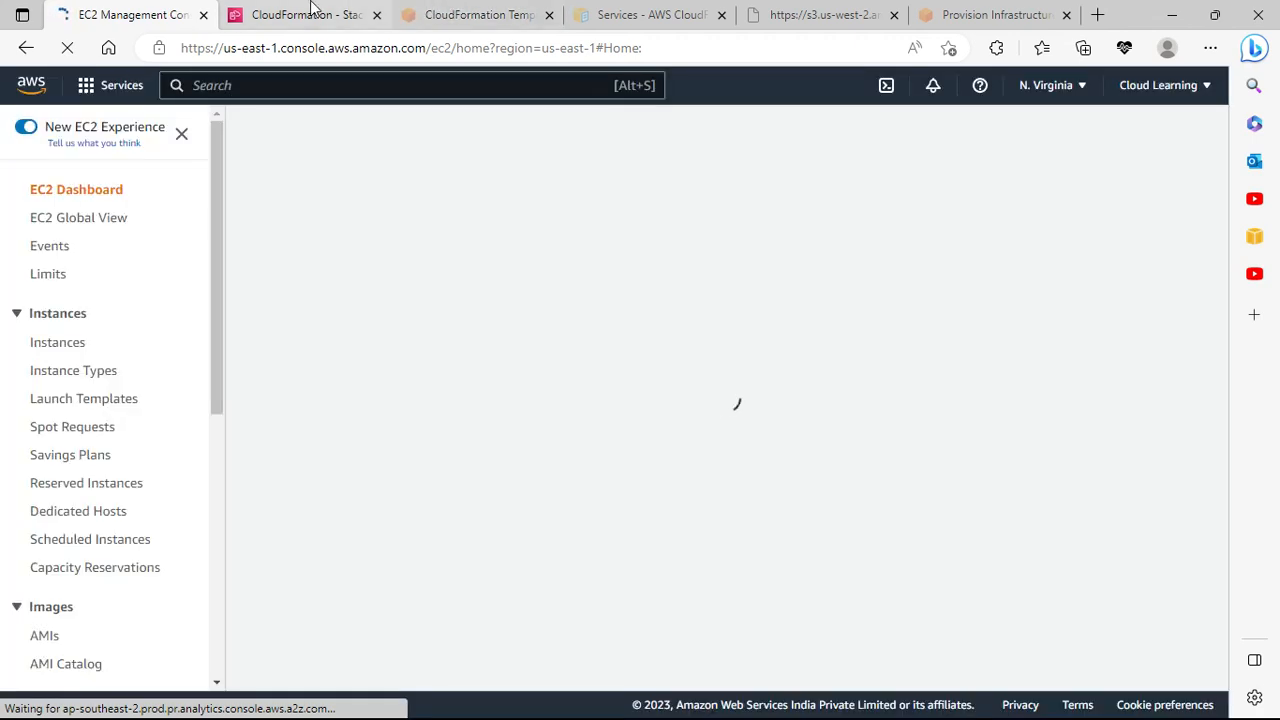
{"action": "left_click", "coordinate": [313, 10]}
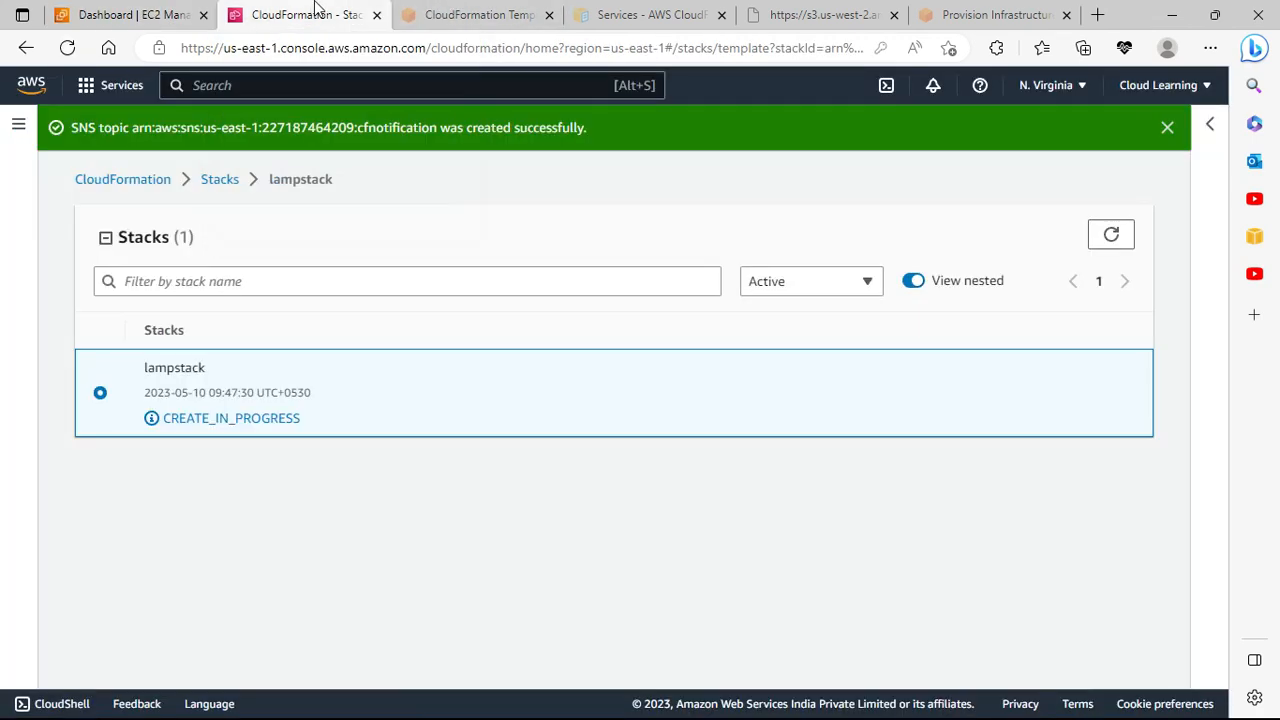
Step: List running instances and inspect the details of t2.small instance i-0ebda92b09ed12572
{"action": "left_click", "coordinate": [128, 14]}
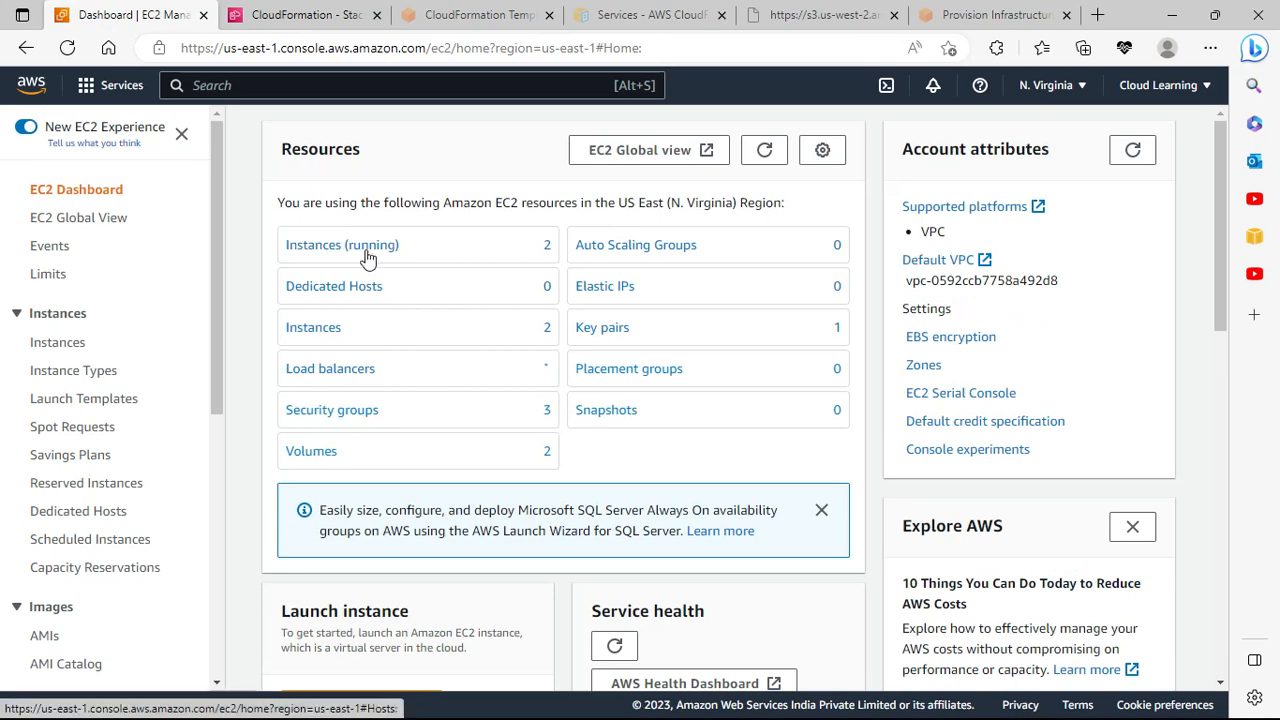
{"action": "left_click", "coordinate": [367, 248]}
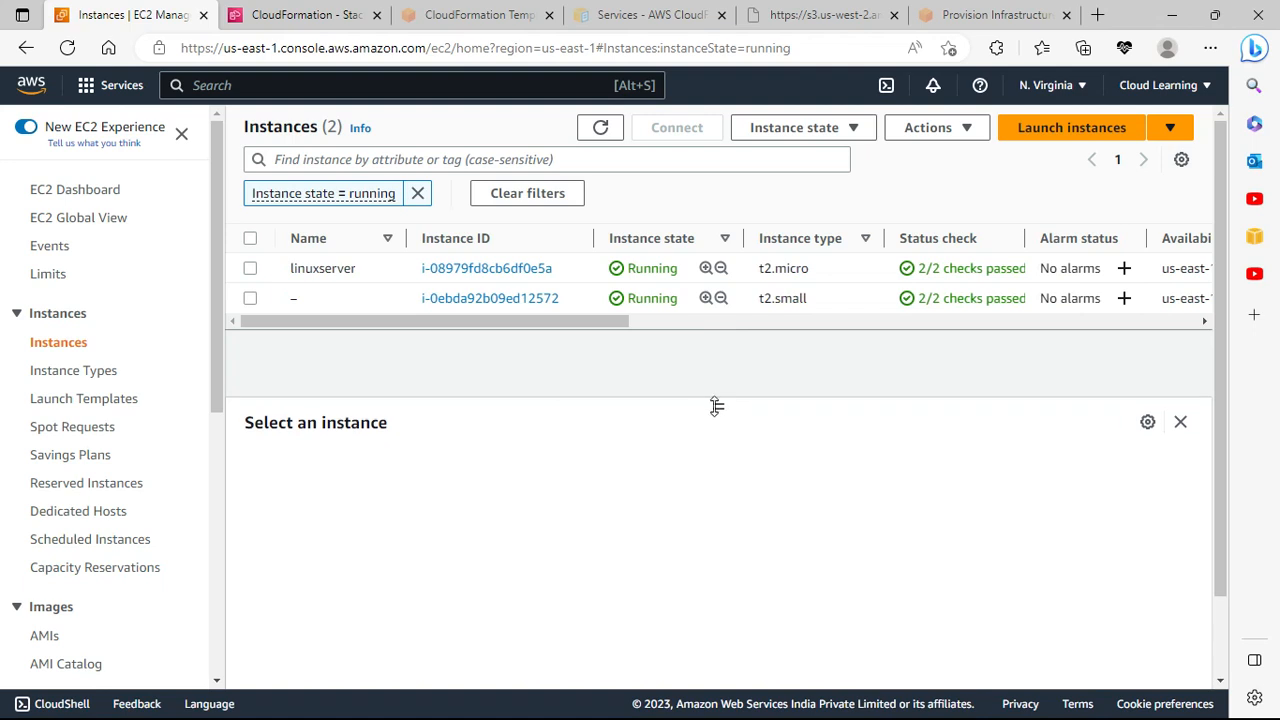
{"action": "left_click_drag", "start_coordinate": [721, 441], "coordinate": [720, 491]}
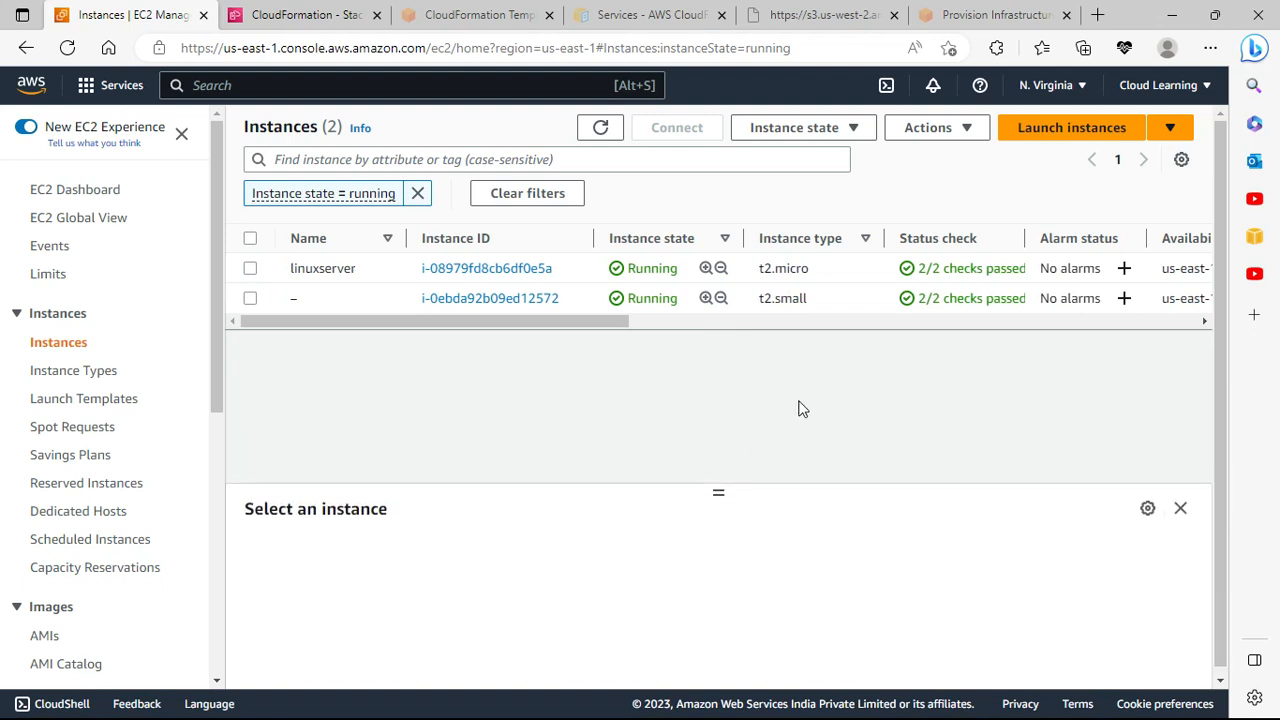
{"action": "left_click", "coordinate": [858, 295]}
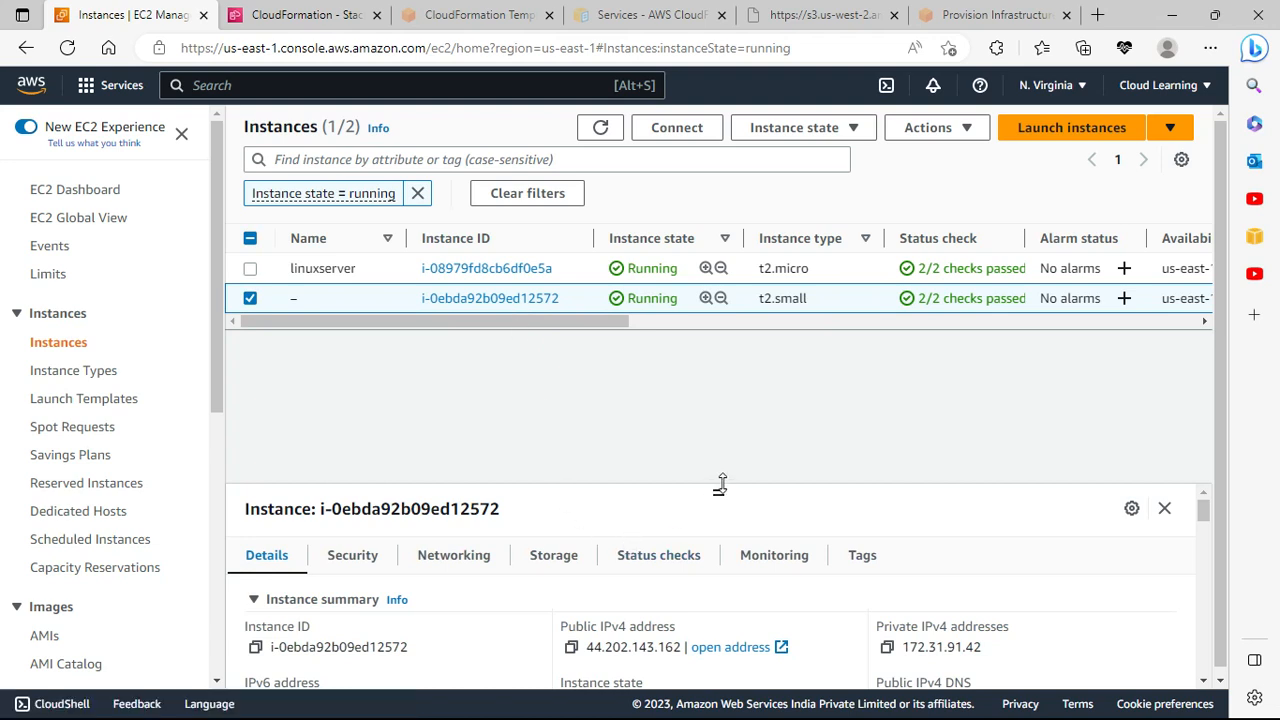
{"action": "left_click_drag", "start_coordinate": [717, 488], "coordinate": [713, 384]}
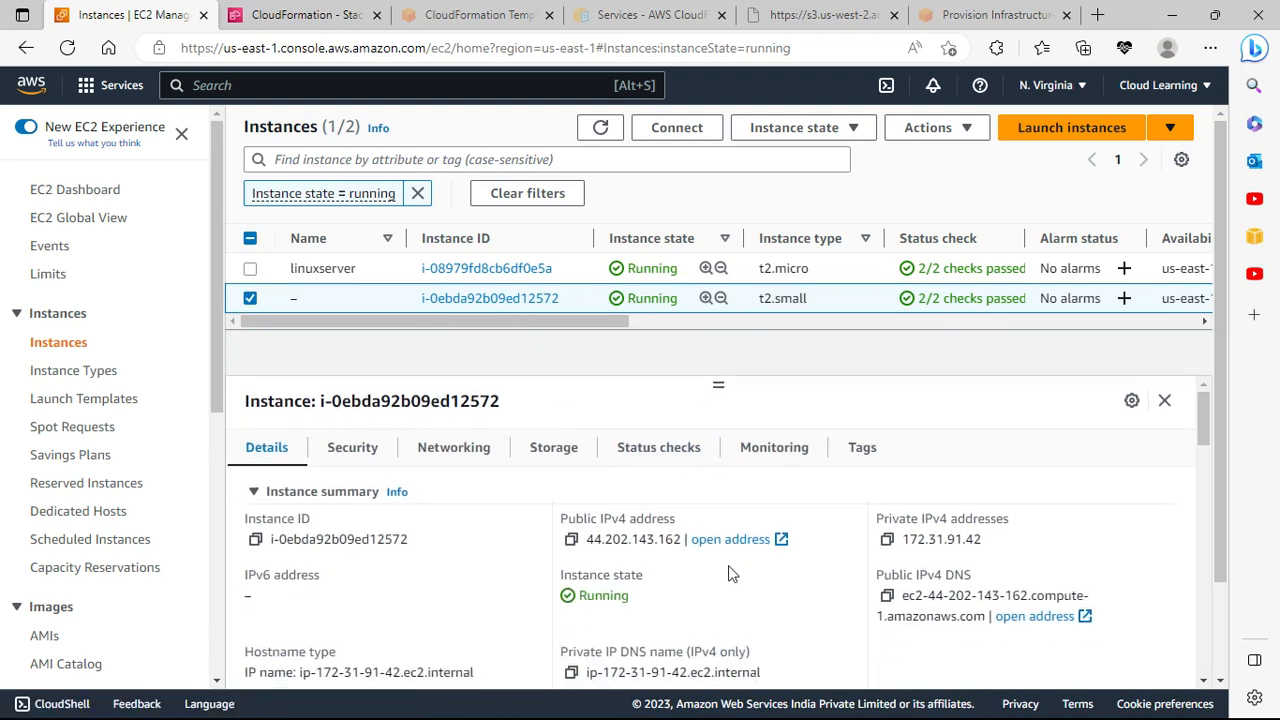
{"action": "scroll", "coordinate": [730, 567], "scroll_direction": "down", "scroll_amount": 2}
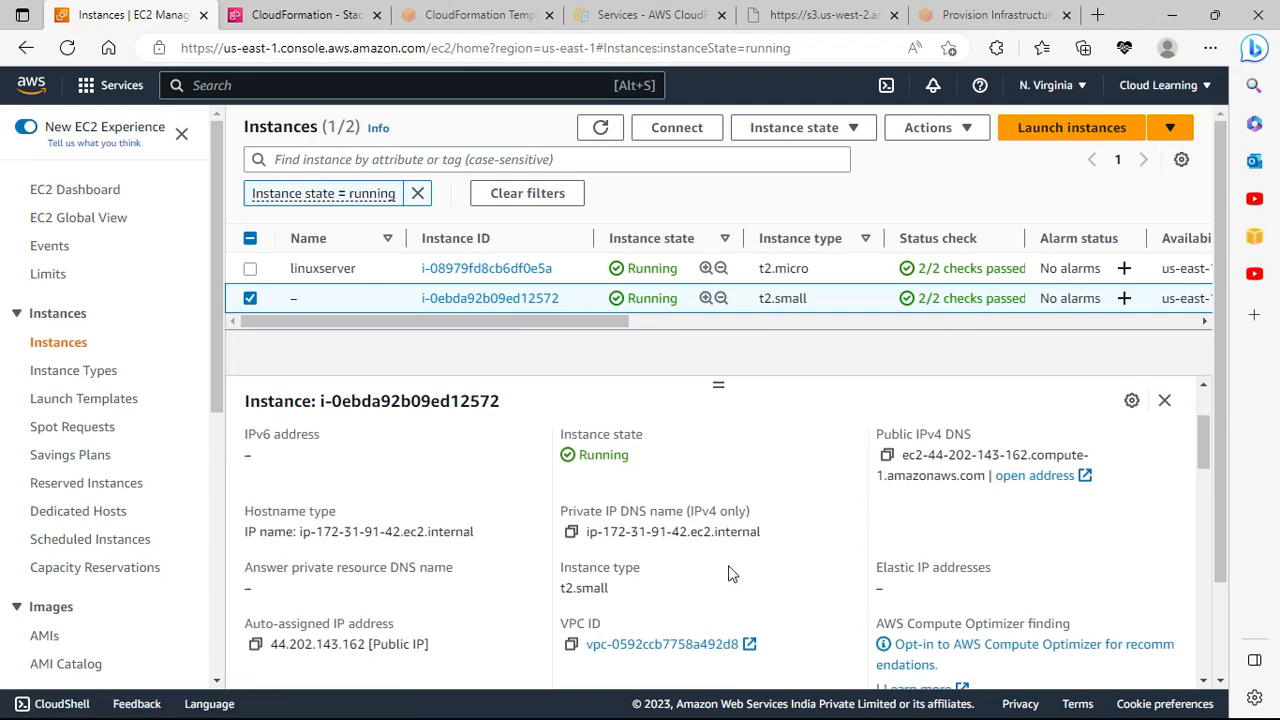
{"action": "scroll", "coordinate": [730, 573], "scroll_direction": "down", "scroll_amount": 2}
{"action": "scroll", "coordinate": [730, 573], "scroll_direction": "down", "scroll_amount": 1}
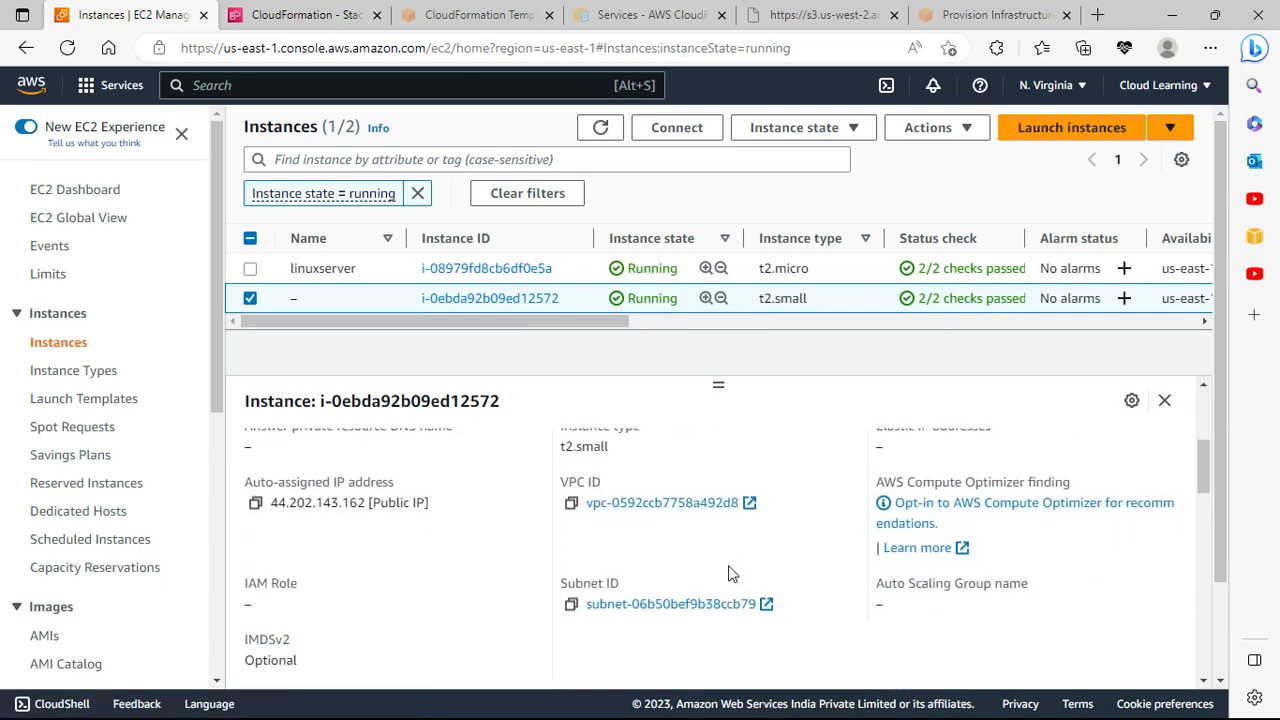
{"action": "scroll", "coordinate": [730, 573], "scroll_direction": "down", "scroll_amount": 1}
{"action": "scroll", "coordinate": [730, 573], "scroll_direction": "up", "scroll_amount": 1}
{"action": "scroll", "coordinate": [40, 500], "scroll_direction": "down", "scroll_amount": 5}
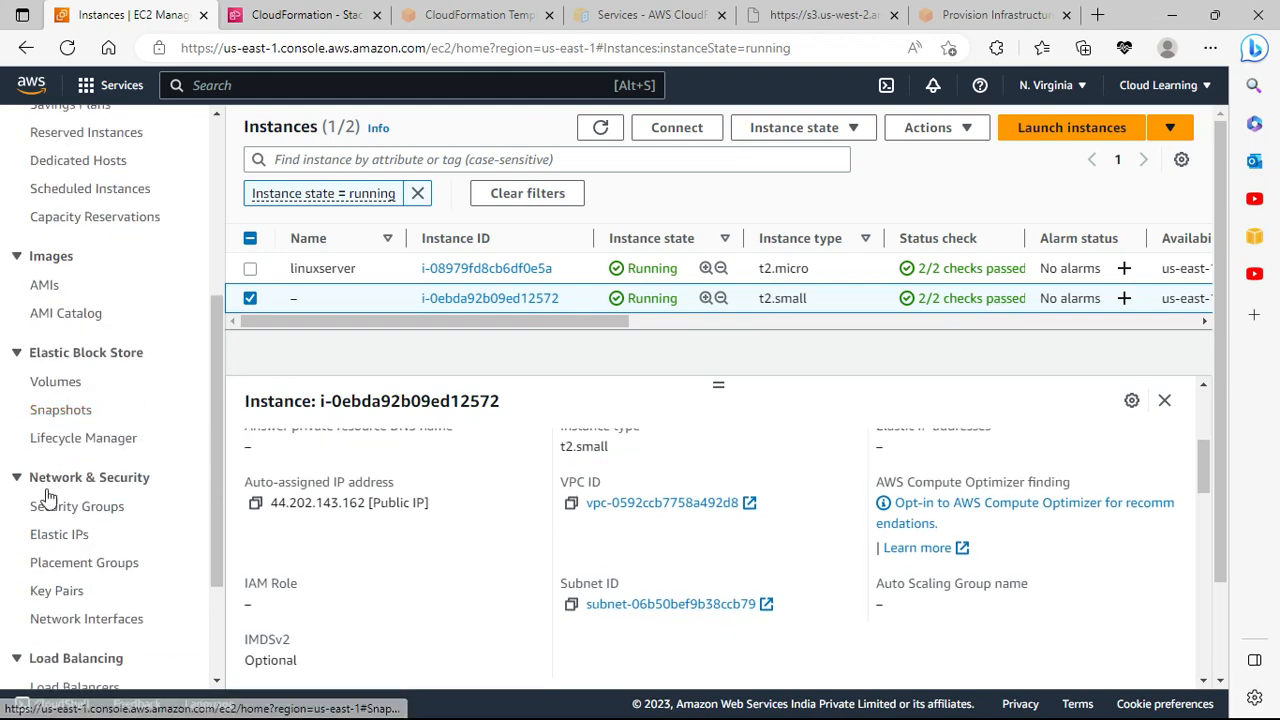
{"action": "scroll", "coordinate": [45, 500], "scroll_direction": "down", "scroll_amount": 3}
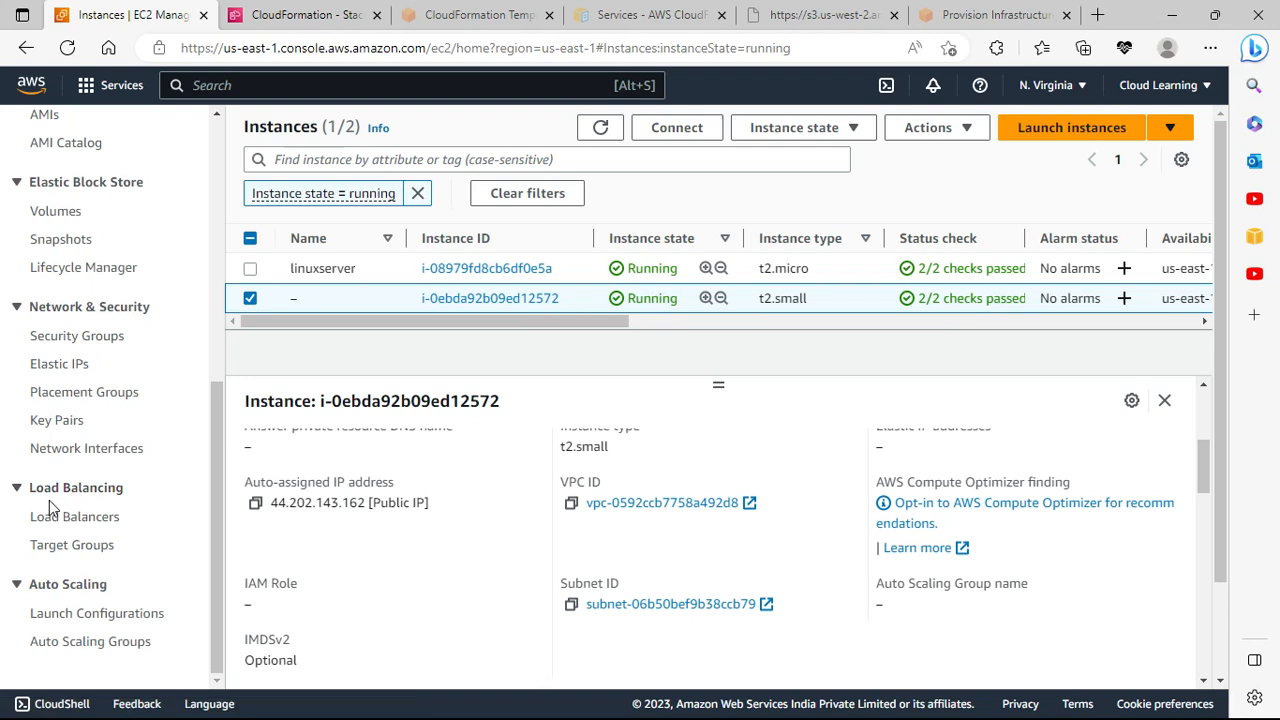
Step: Check the SSH and HTTP inbound rules of the lampstack web server security group
{"action": "left_click", "coordinate": [60, 337]}
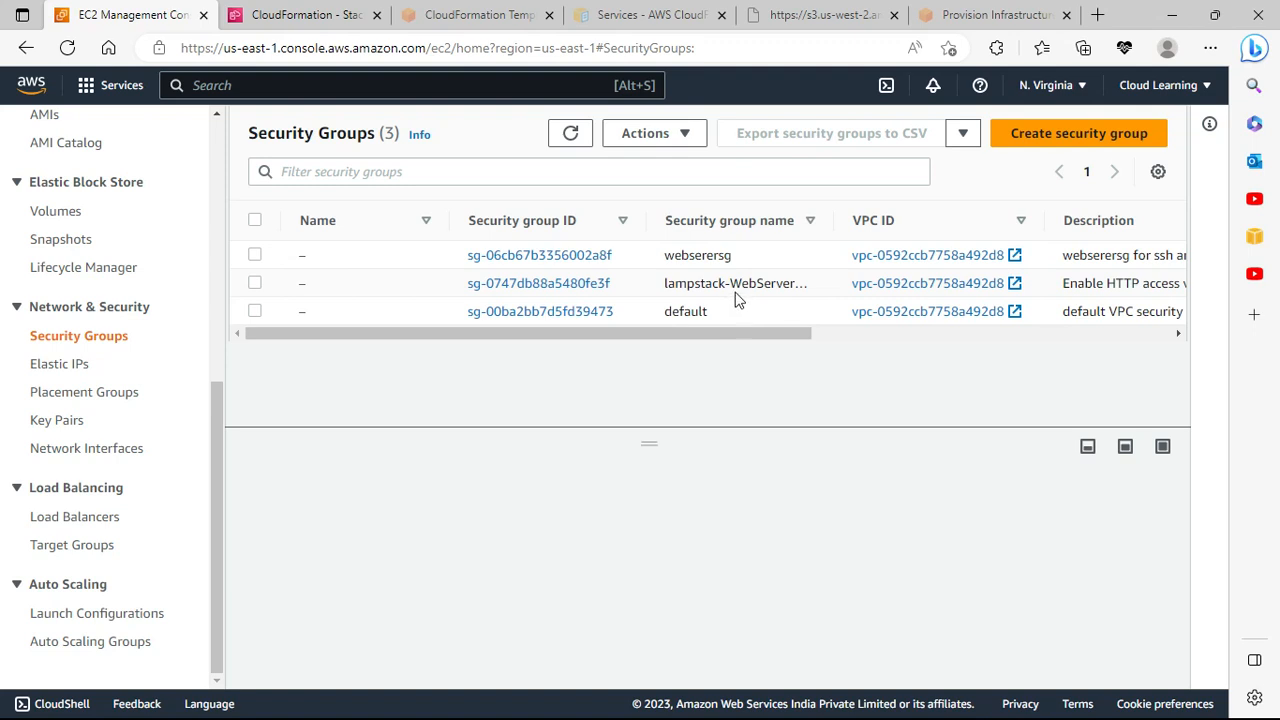
{"action": "left_click_drag", "start_coordinate": [827, 229], "coordinate": [910, 226]}
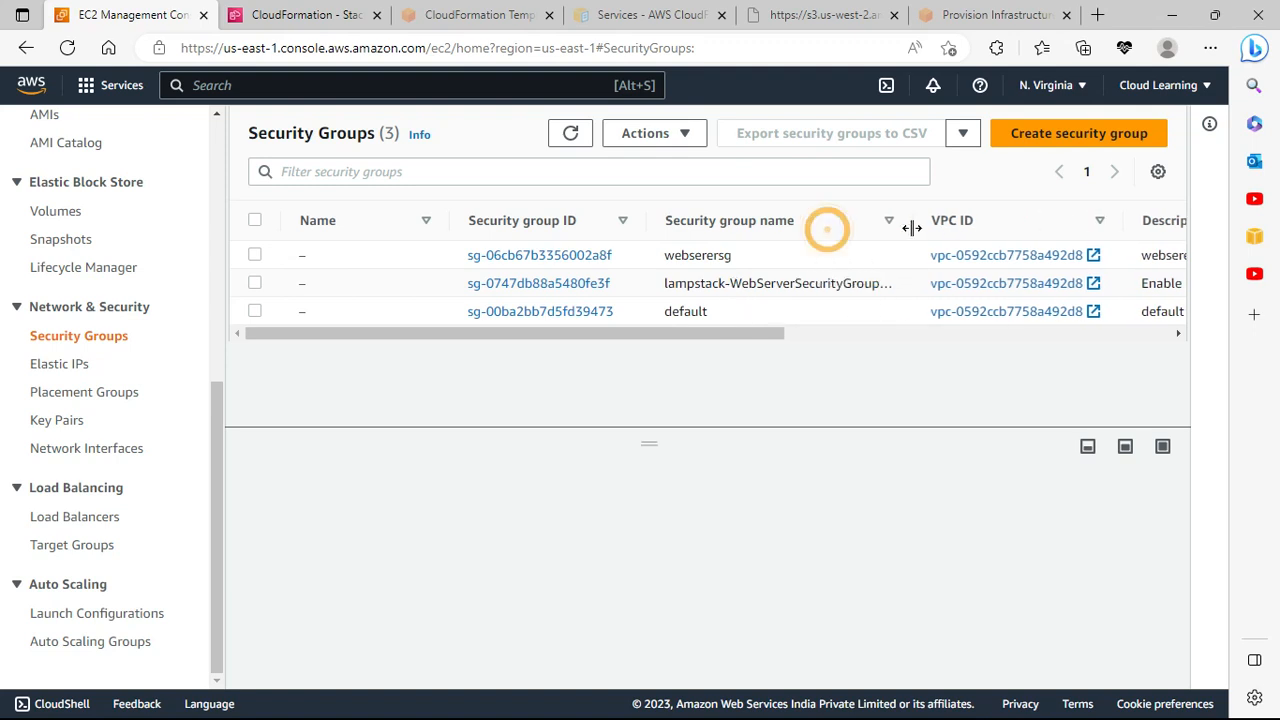
{"action": "left_click", "coordinate": [847, 287]}
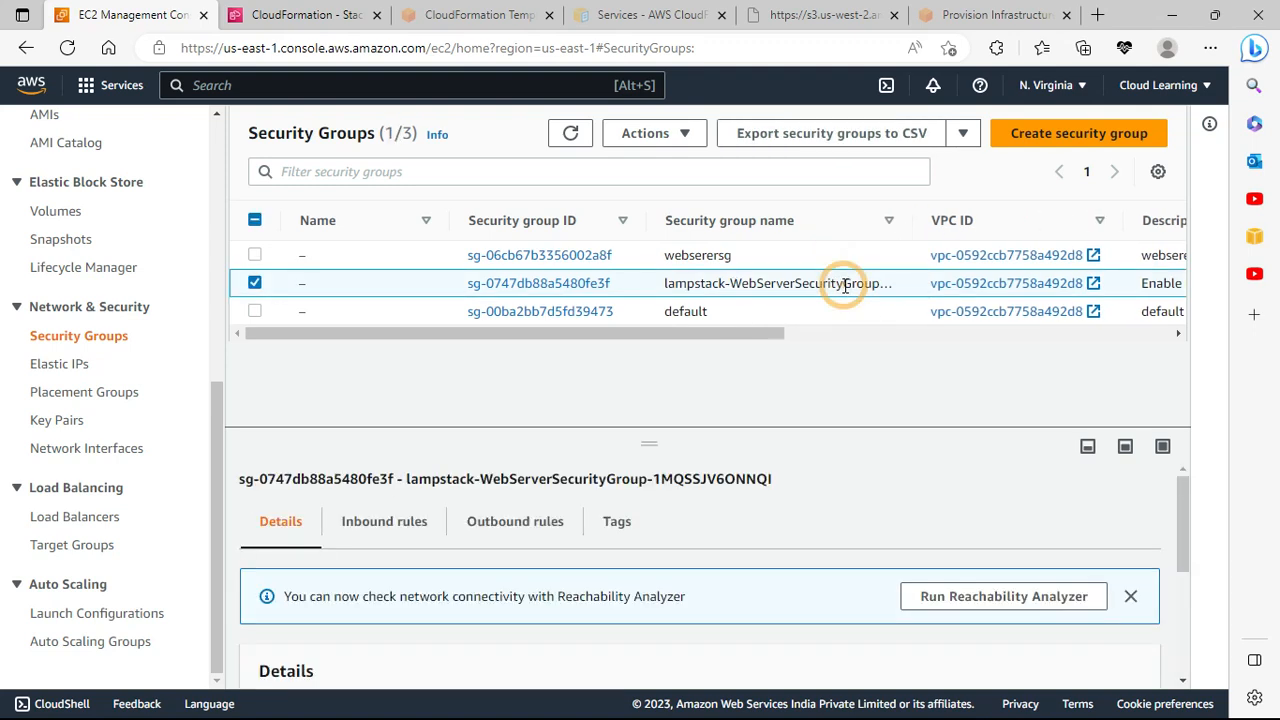
{"action": "left_click_drag", "start_coordinate": [659, 443], "coordinate": [671, 366]}
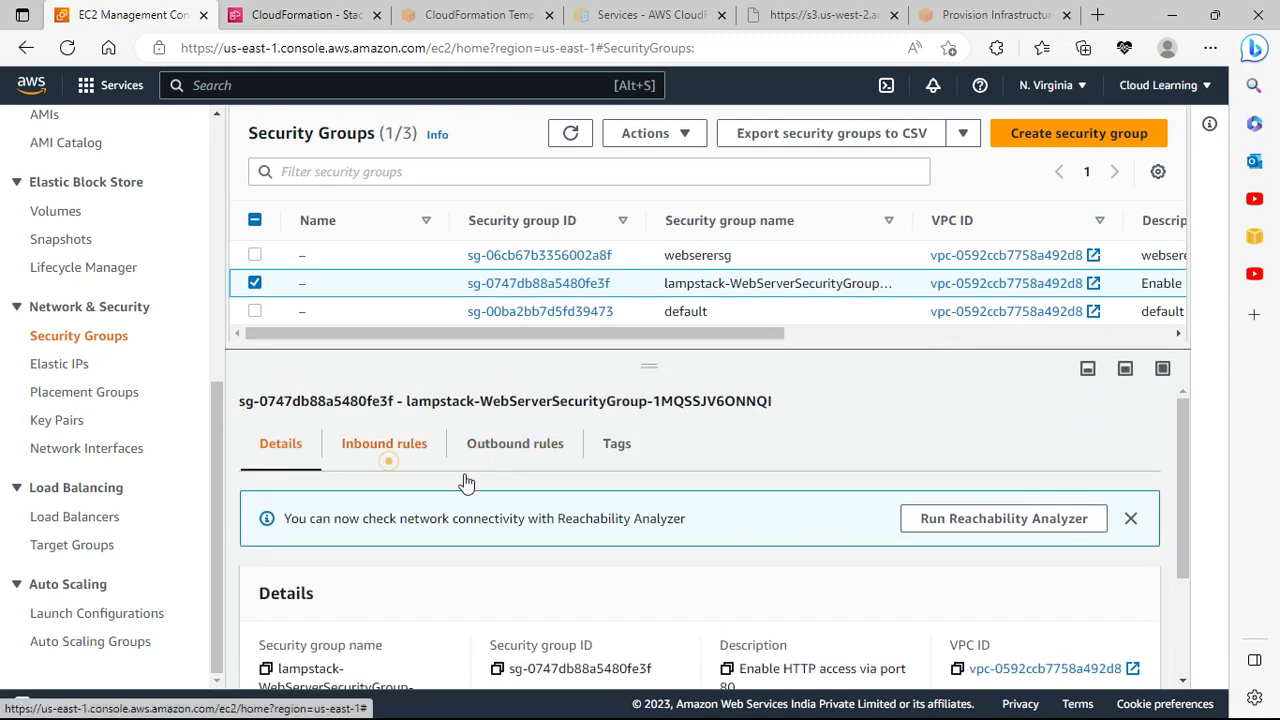
{"action": "left_click", "coordinate": [386, 455]}
{"action": "scroll", "coordinate": [703, 545], "scroll_direction": "down", "scroll_amount": 1}
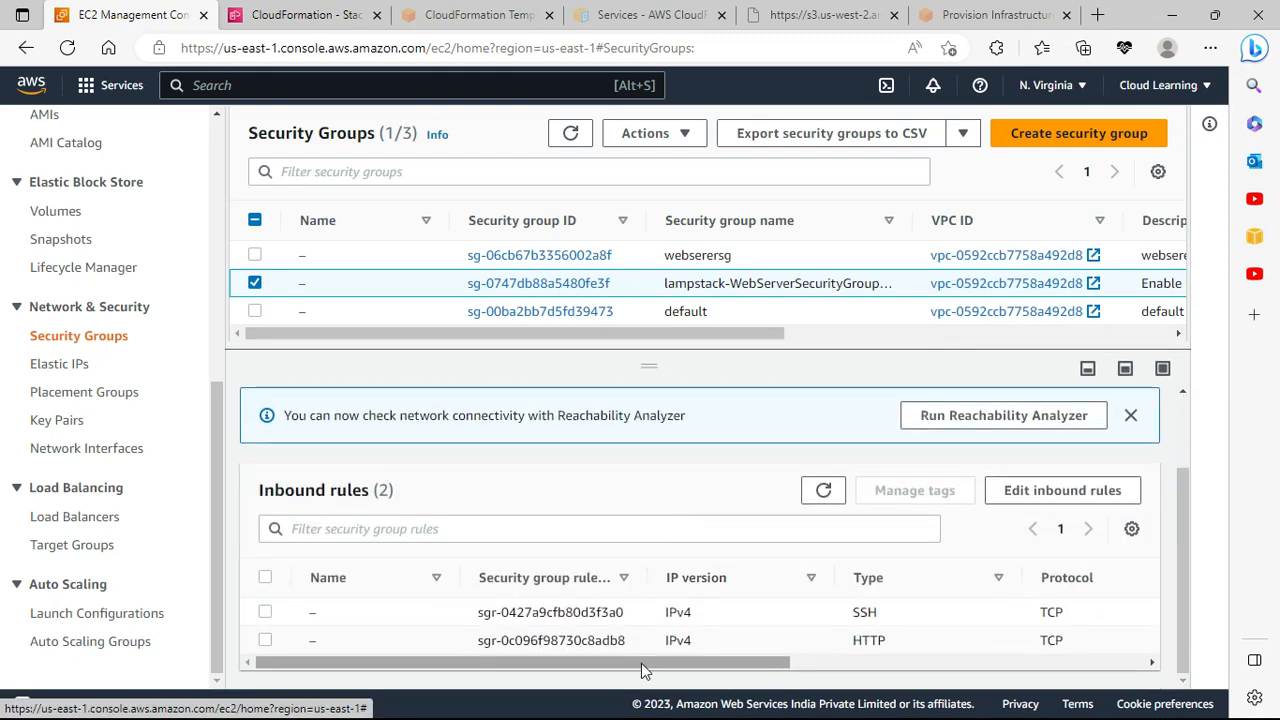
{"action": "mouse_move", "coordinate": [627, 661]}
{"action": "left_mouse_down"}
{"action": "mouse_move", "coordinate": [771, 661]}
{"action": "mouse_move", "coordinate": [620, 661]}
{"action": "left_mouse_up"}
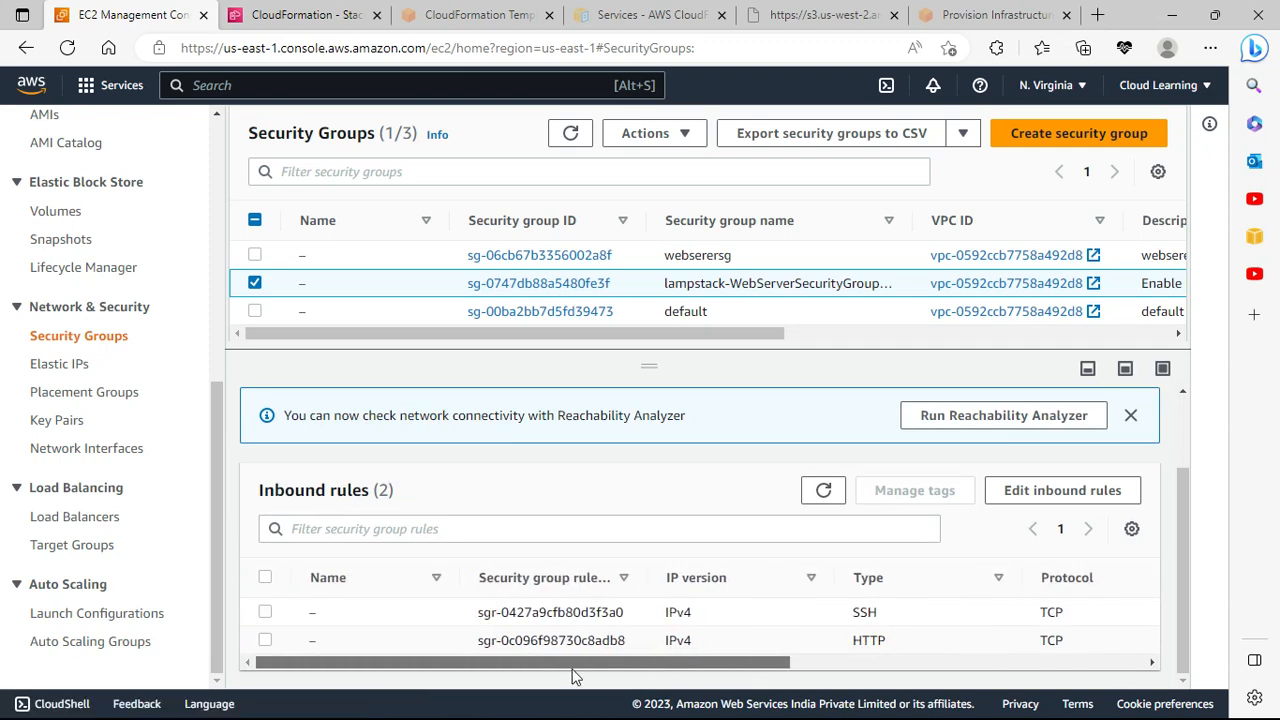
{"action": "left_click", "coordinate": [480, 14]}
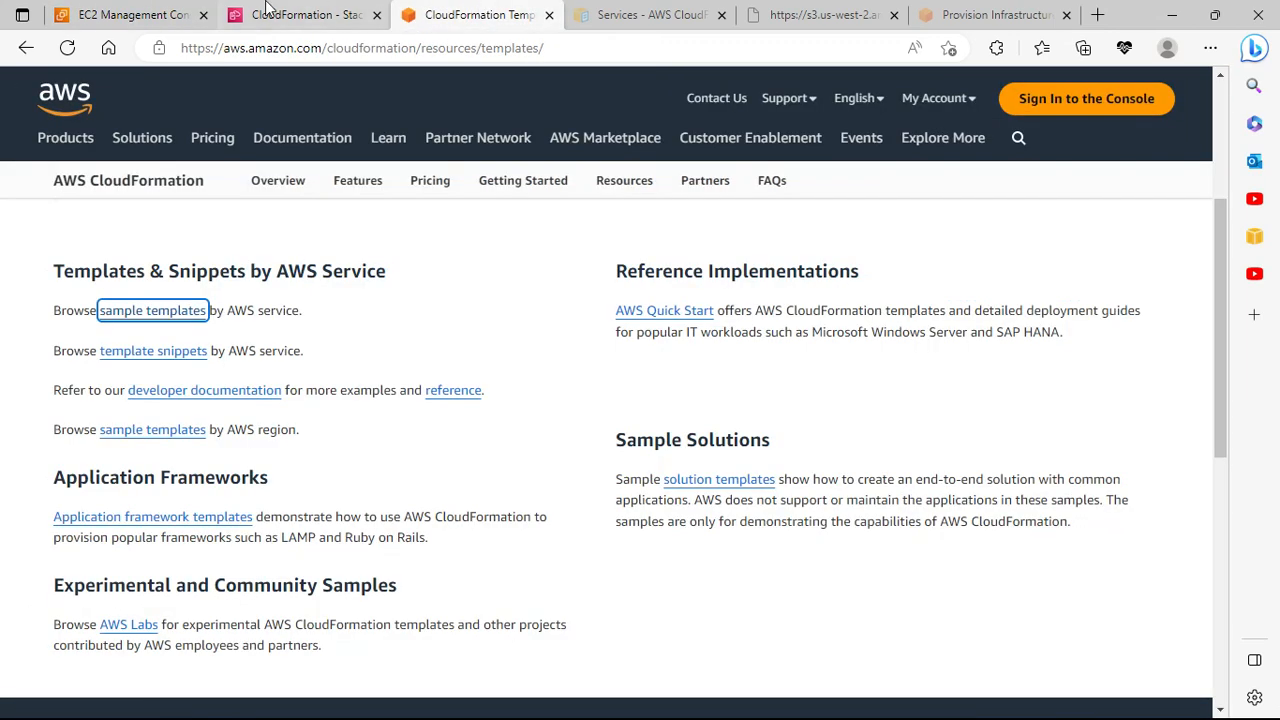
Step: Reopen the lampstack stack from the Stacks list
{"action": "left_click", "coordinate": [300, 14]}
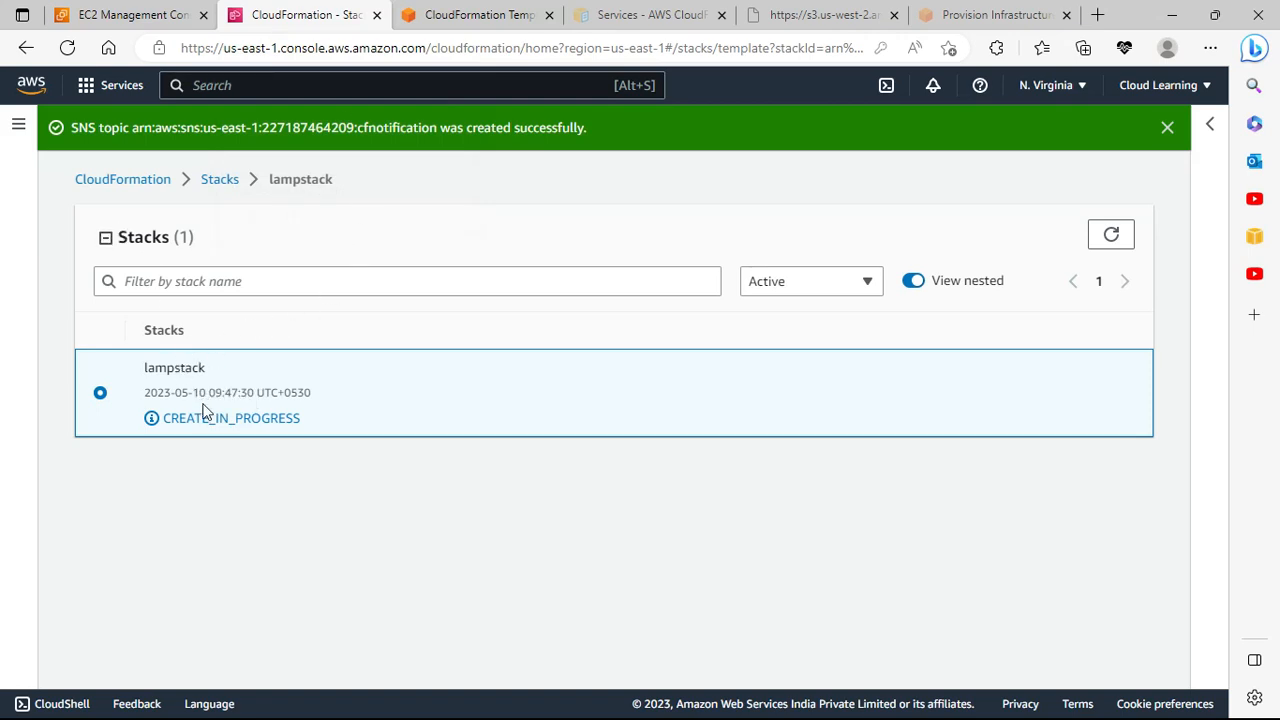
{"action": "left_click", "coordinate": [226, 180]}
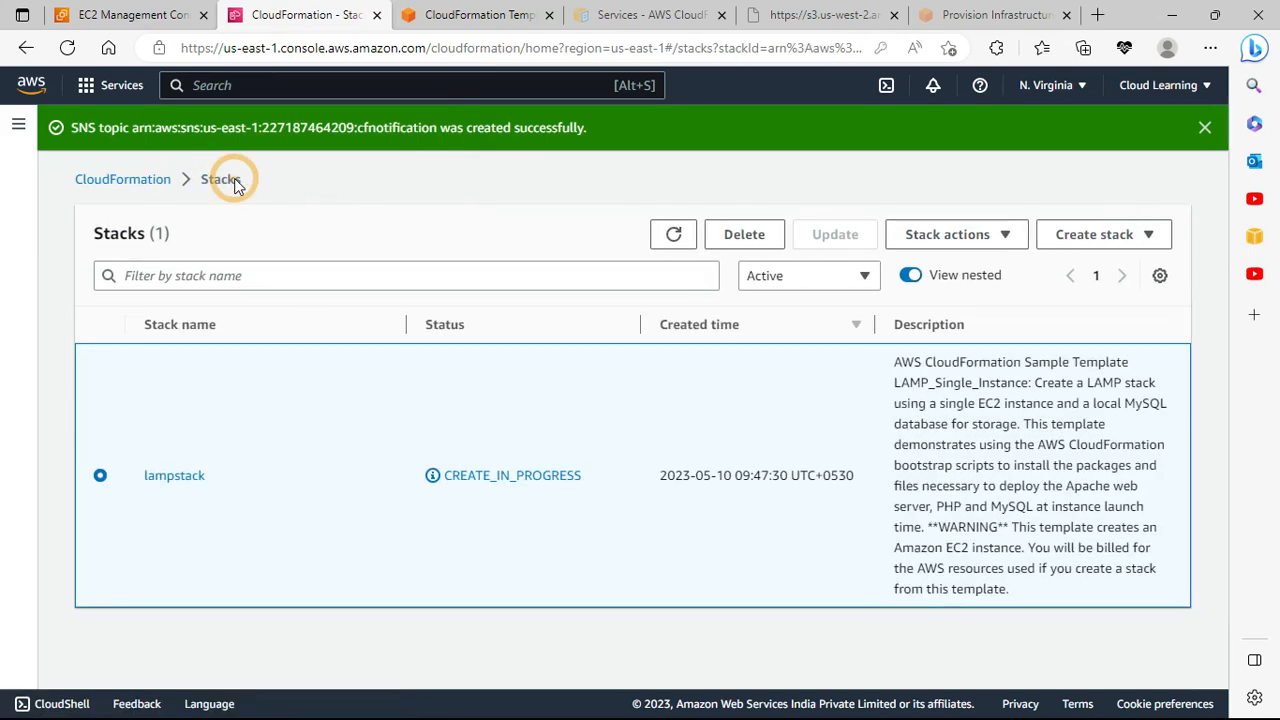
{"action": "left_click", "coordinate": [180, 476]}
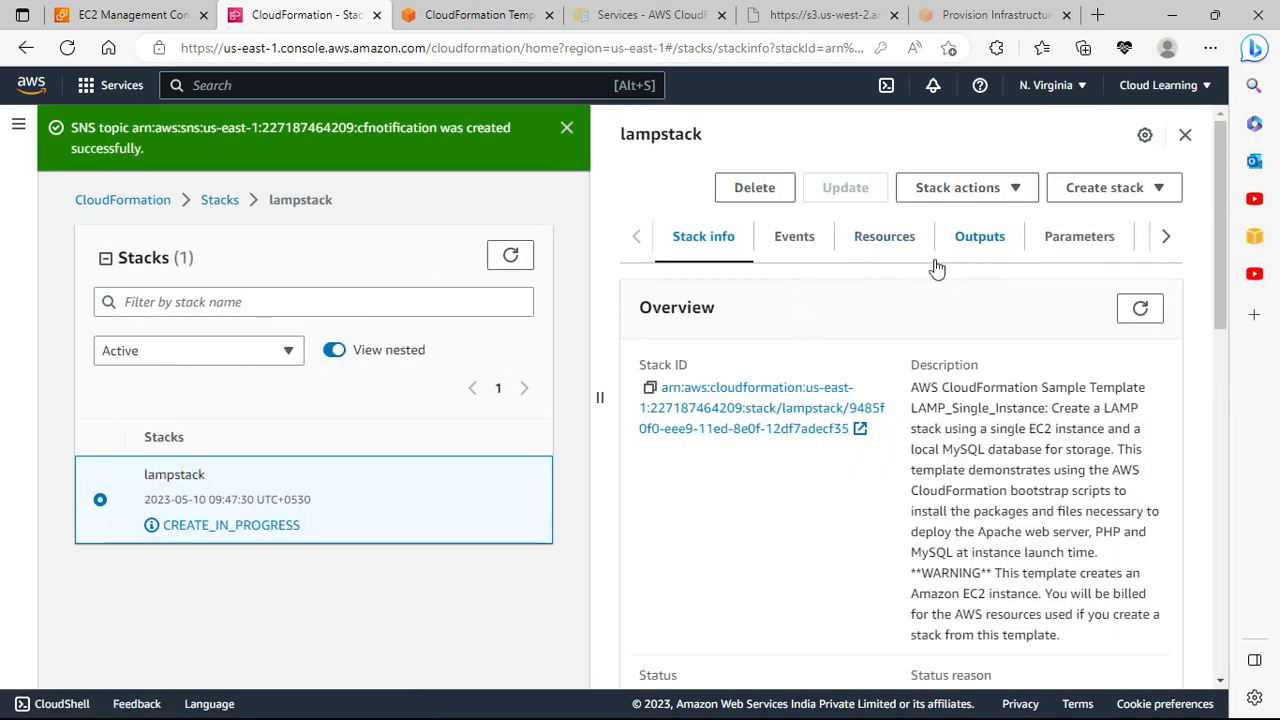
Step: Check its resources, empty outputs, and parameters such as DBName cloudlearning and InstanceType t2.small
{"action": "left_click", "coordinate": [890, 240]}
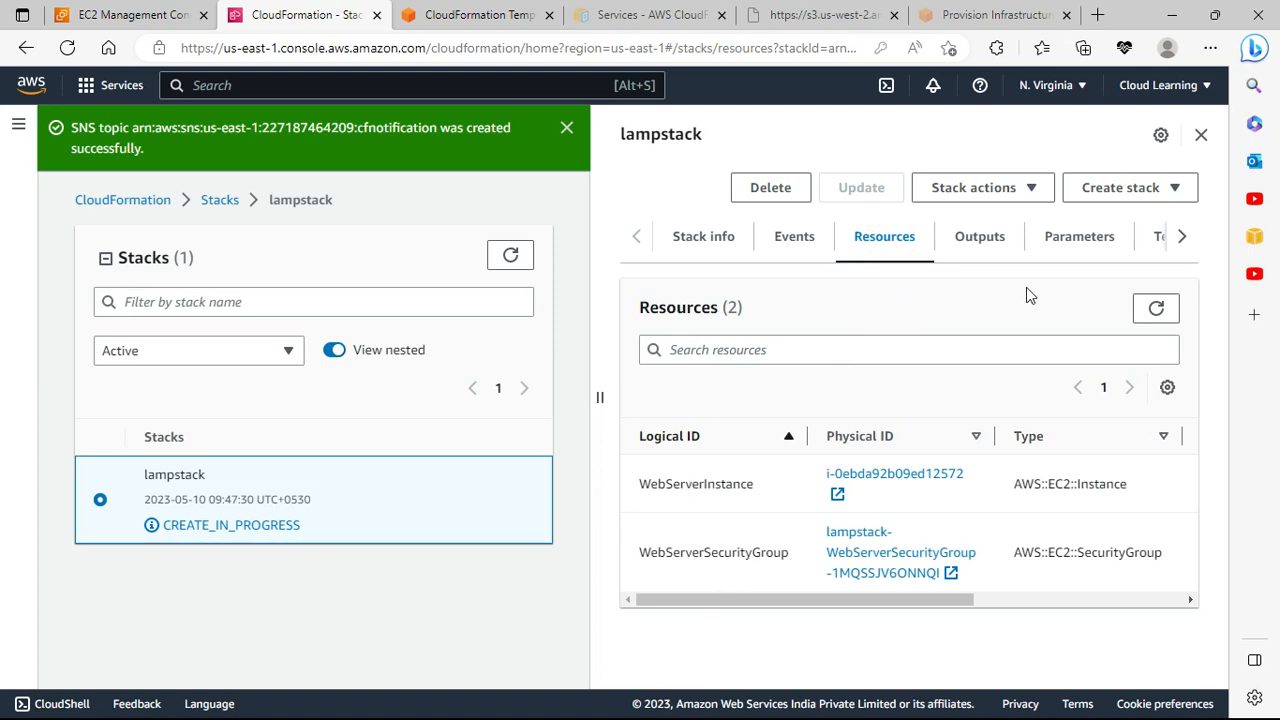
{"action": "left_click", "coordinate": [983, 237]}
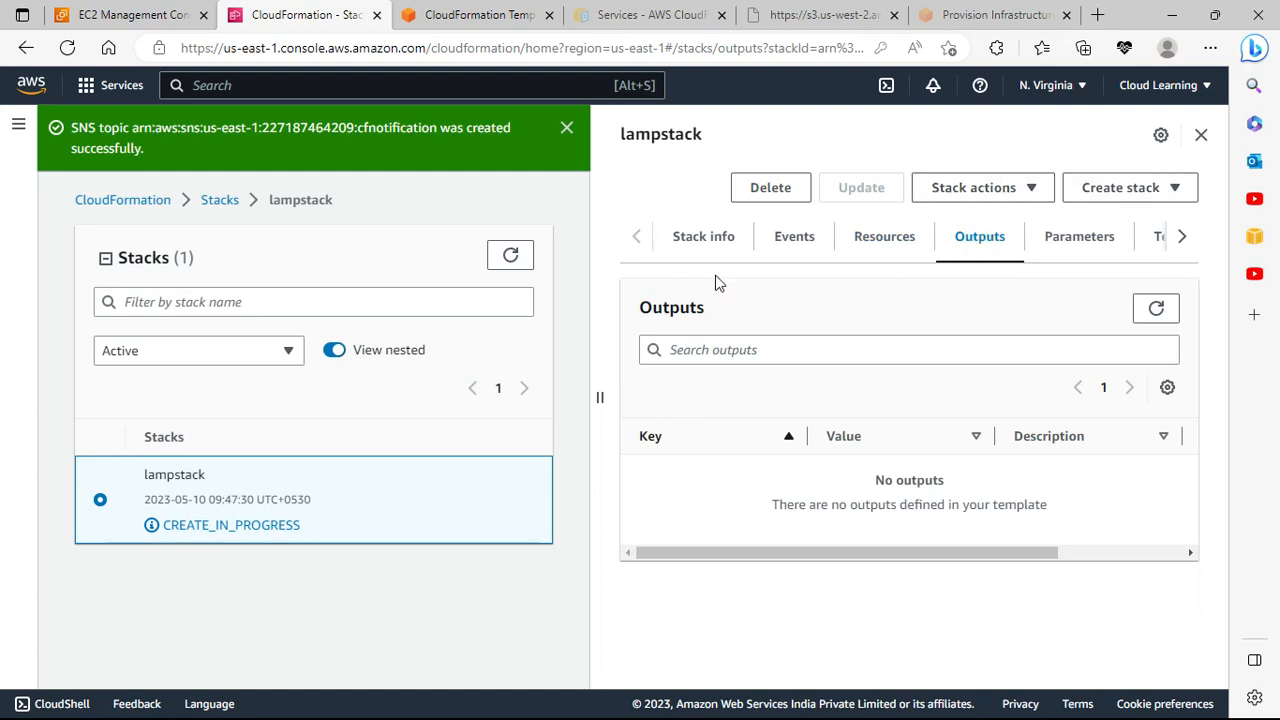
{"action": "left_click", "coordinate": [1174, 313]}
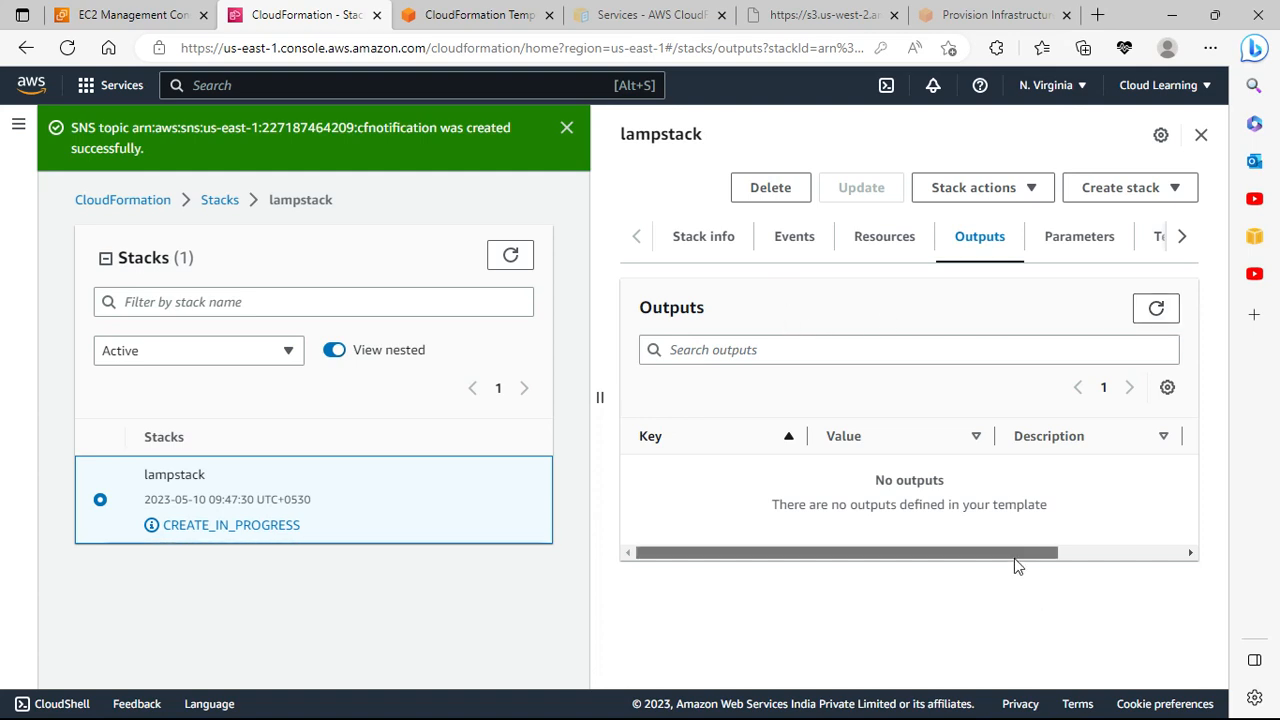
{"action": "left_click_drag", "start_coordinate": [1014, 556], "coordinate": [1191, 557]}
{"action": "left_click", "coordinate": [1086, 250]}
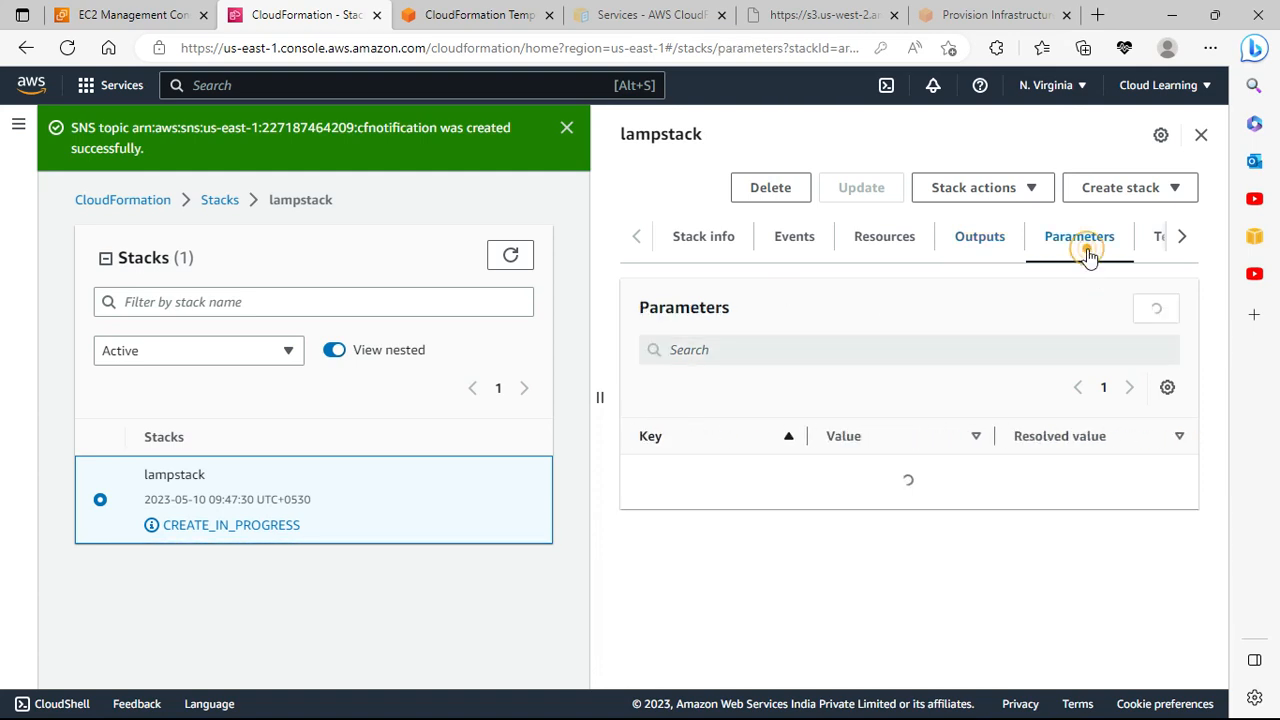
{"action": "scroll", "coordinate": [1050, 395], "scroll_direction": "down", "scroll_amount": 1}
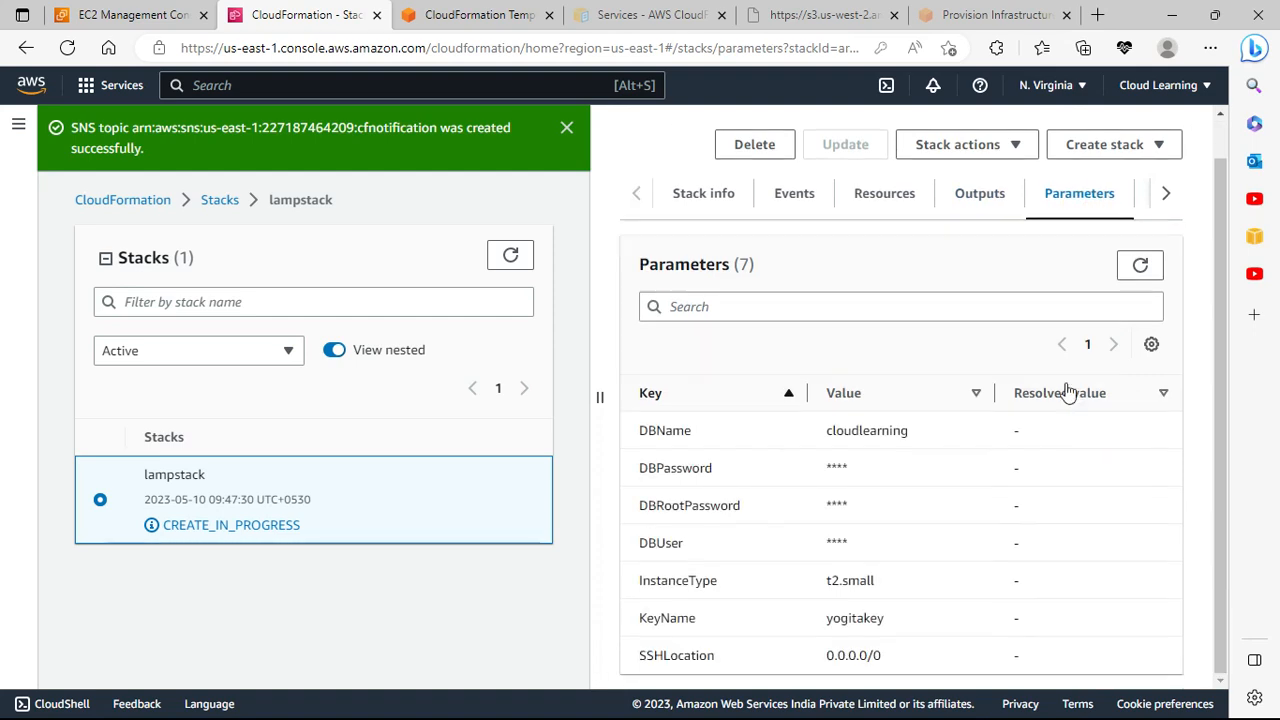
{"action": "left_click", "coordinate": [1166, 193]}
Step: Browse lampstack's template, change sets, resources and events
{"action": "left_click", "coordinate": [988, 196]}
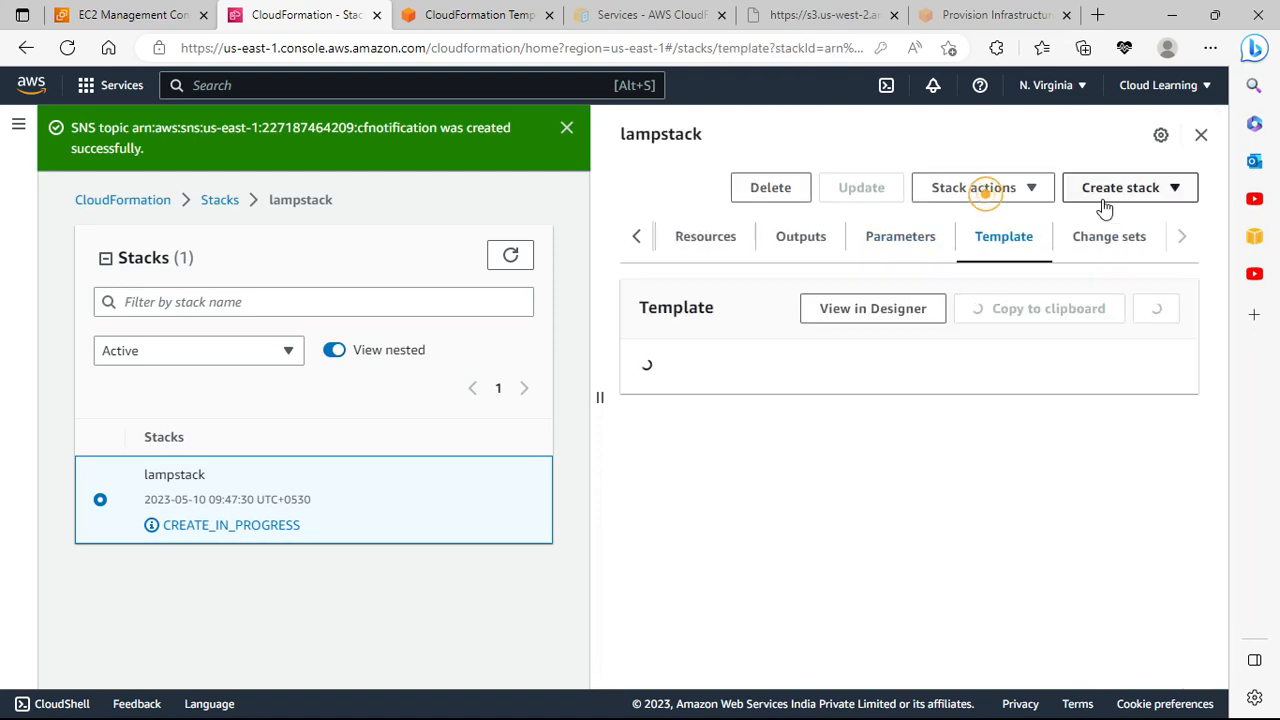
{"action": "left_click", "coordinate": [1110, 240]}
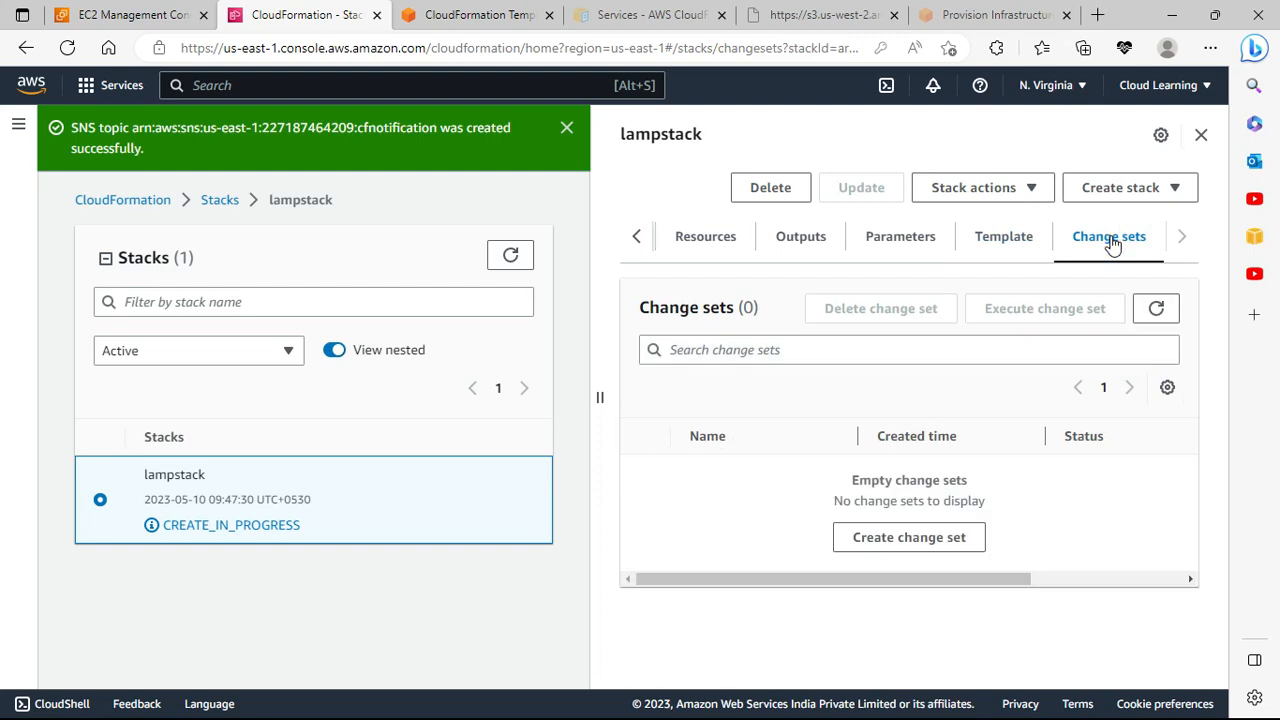
{"action": "left_click", "coordinate": [718, 240]}
{"action": "left_click", "coordinate": [634, 240]}
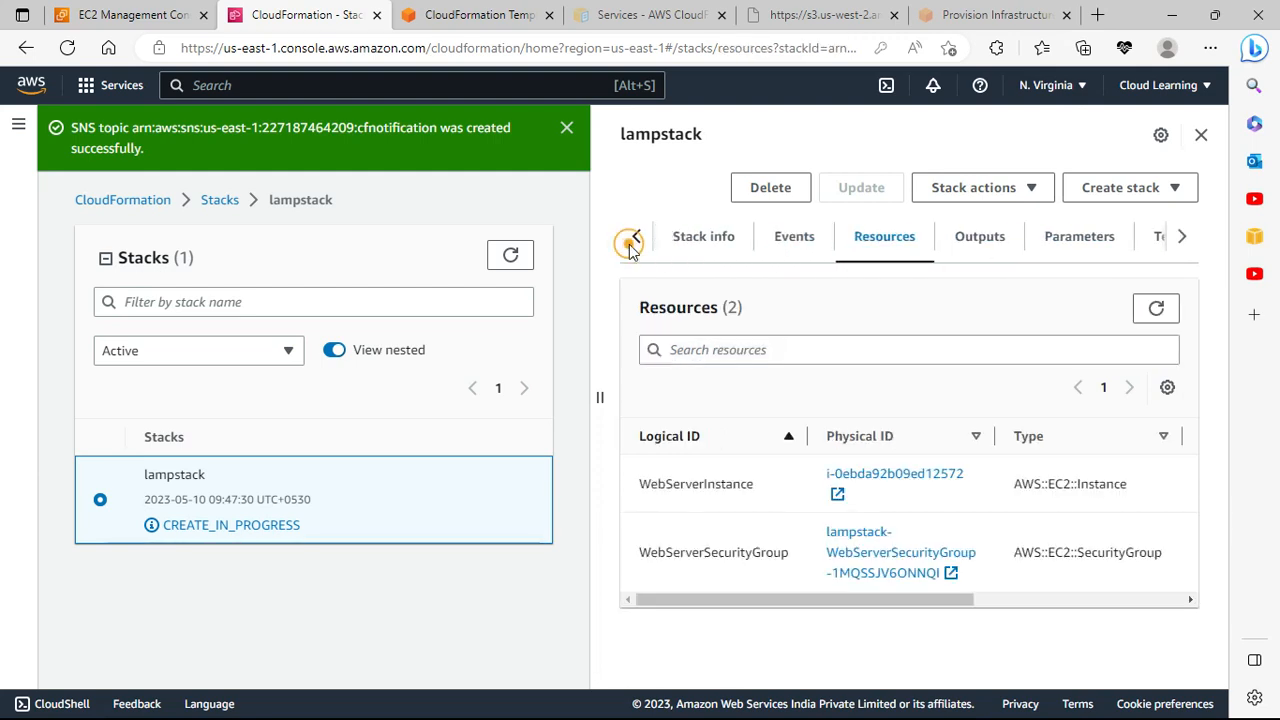
{"action": "left_click", "coordinate": [818, 252]}
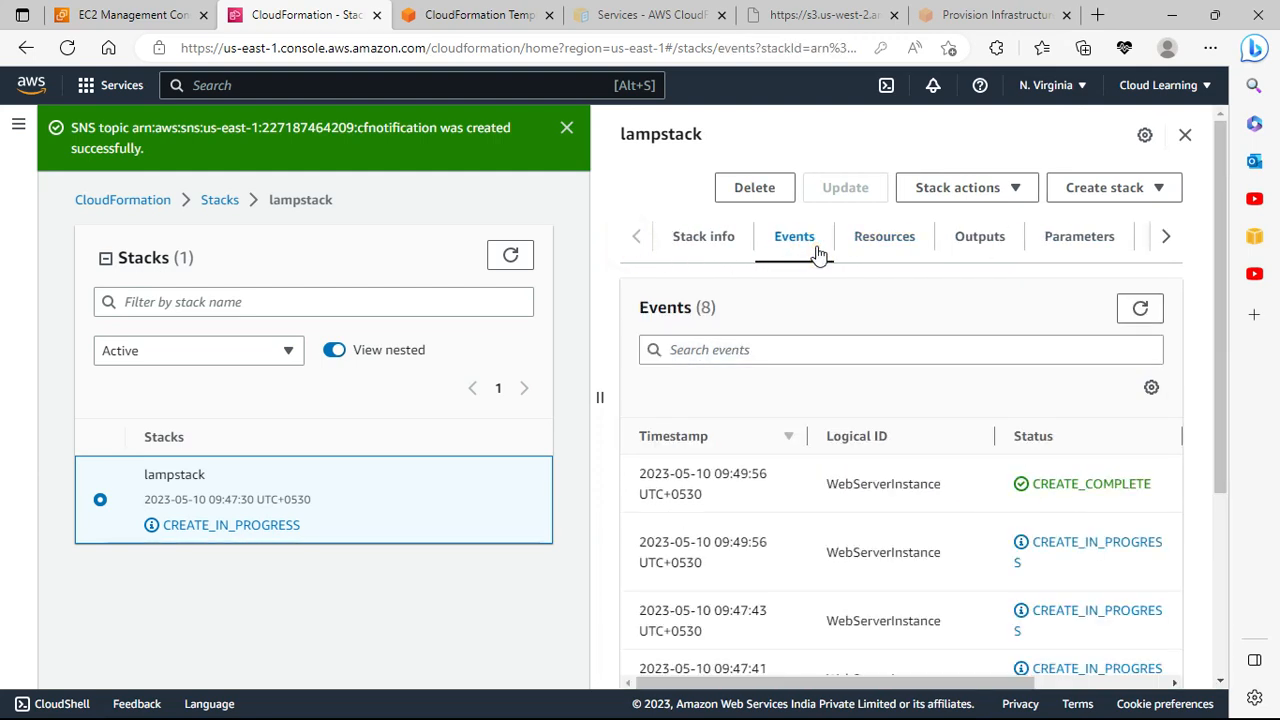
Step: Refresh the resources and outputs, confirming the template defines no outputs
{"action": "left_click", "coordinate": [1005, 245]}
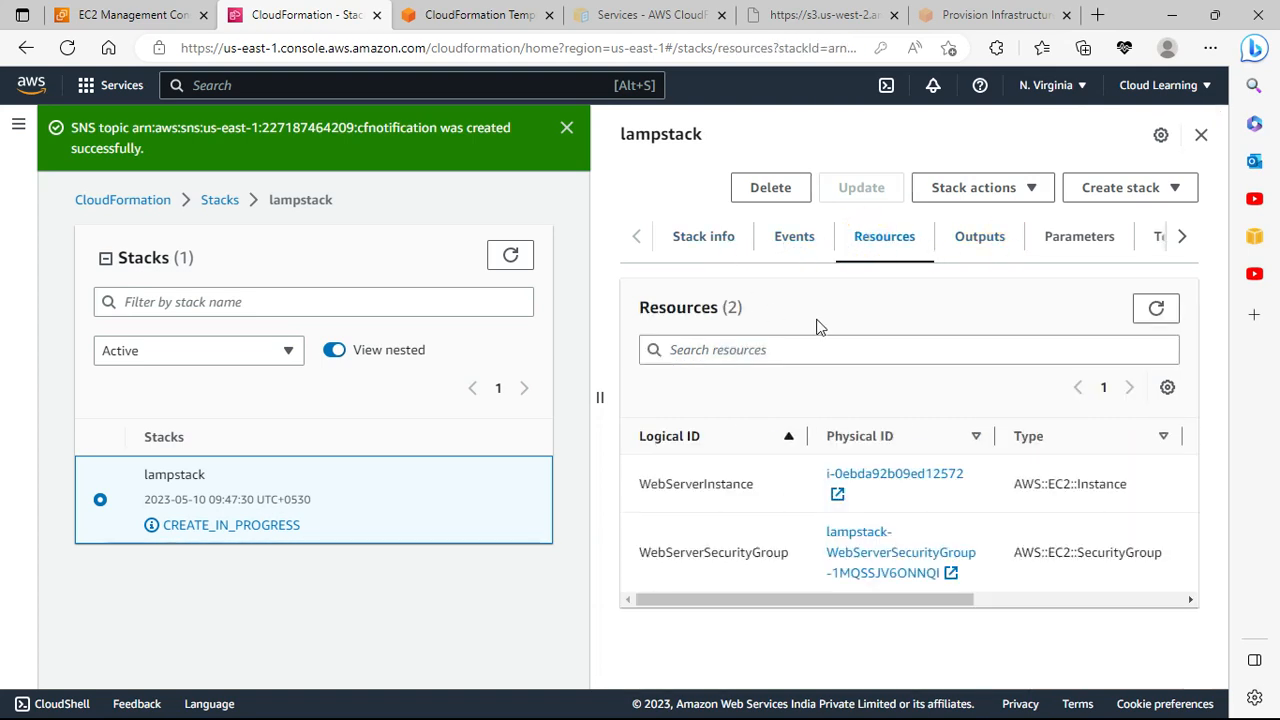
{"action": "left_click", "coordinate": [1157, 318]}
{"action": "left_click_drag", "start_coordinate": [900, 598], "coordinate": [1174, 589]}
{"action": "left_click_drag", "start_coordinate": [890, 592], "coordinate": [680, 596]}
{"action": "left_click", "coordinate": [955, 246]}
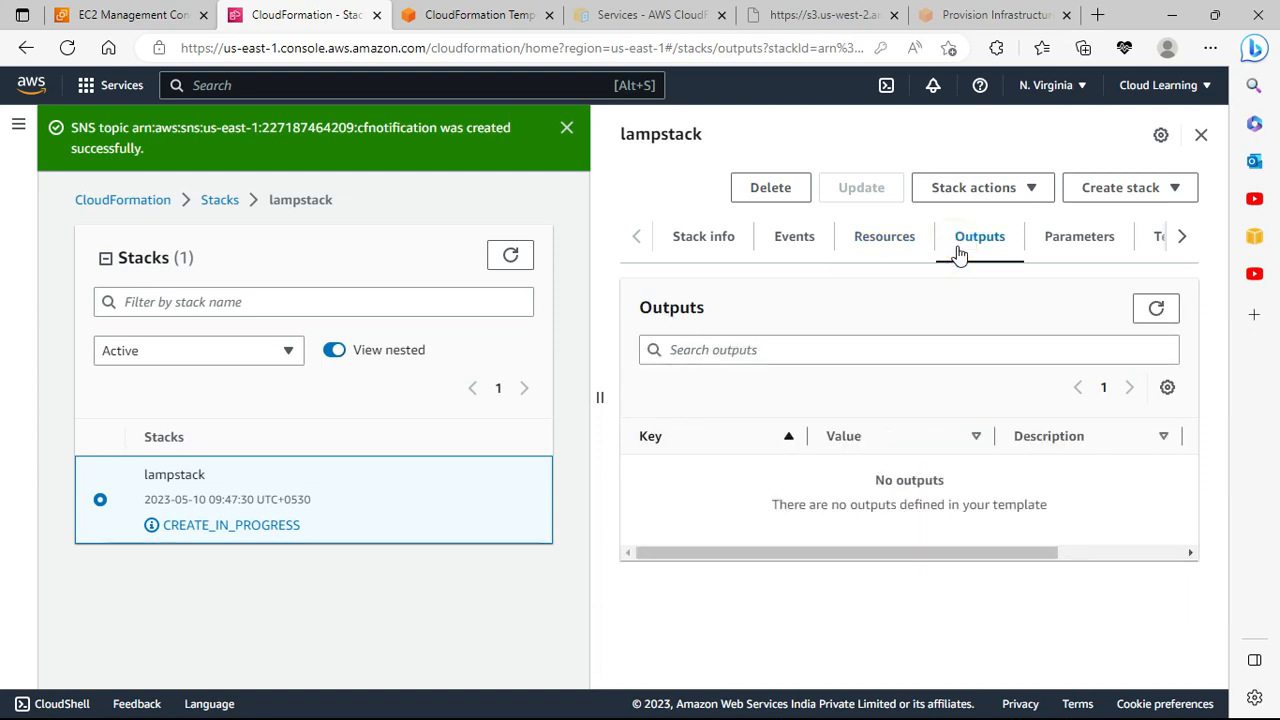
{"action": "left_click", "coordinate": [1150, 316]}
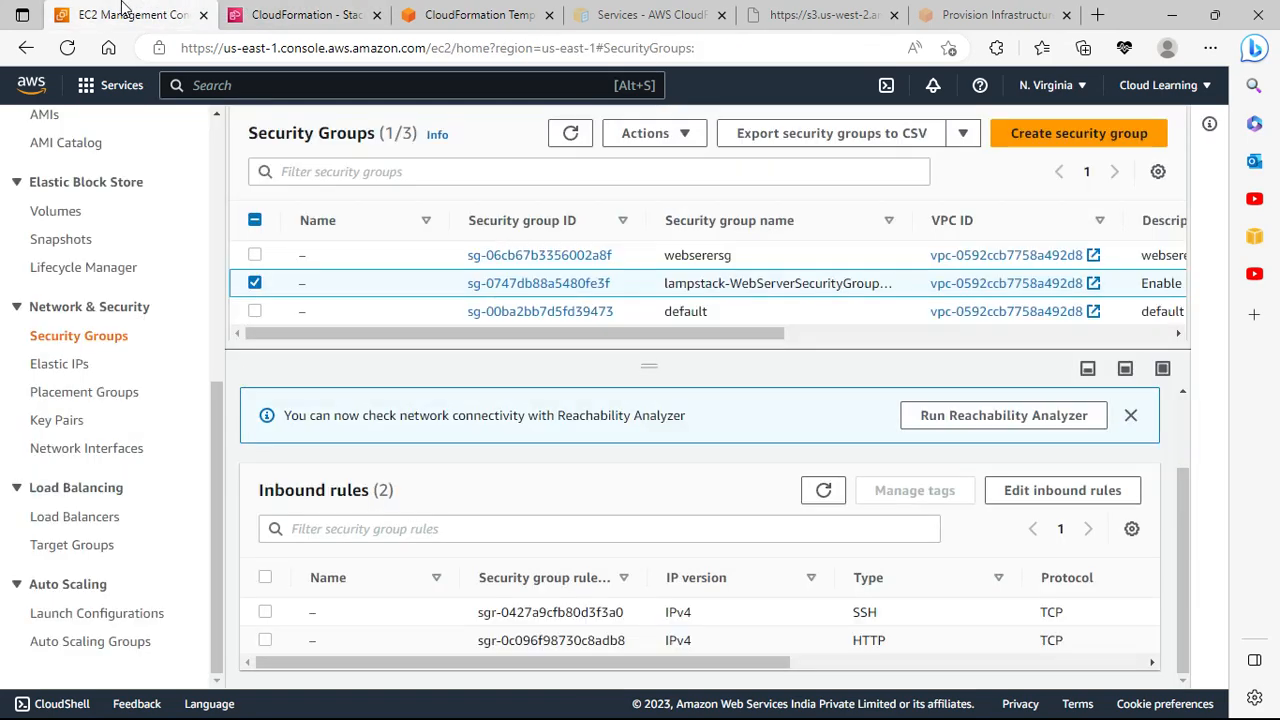
Step: Copy public IP 44.202.143.162 from instance i-0ebda92b09ed12572's details
{"action": "left_click", "coordinate": [125, 15]}
{"action": "scroll", "coordinate": [103, 338], "scroll_direction": "up", "scroll_amount": 5}
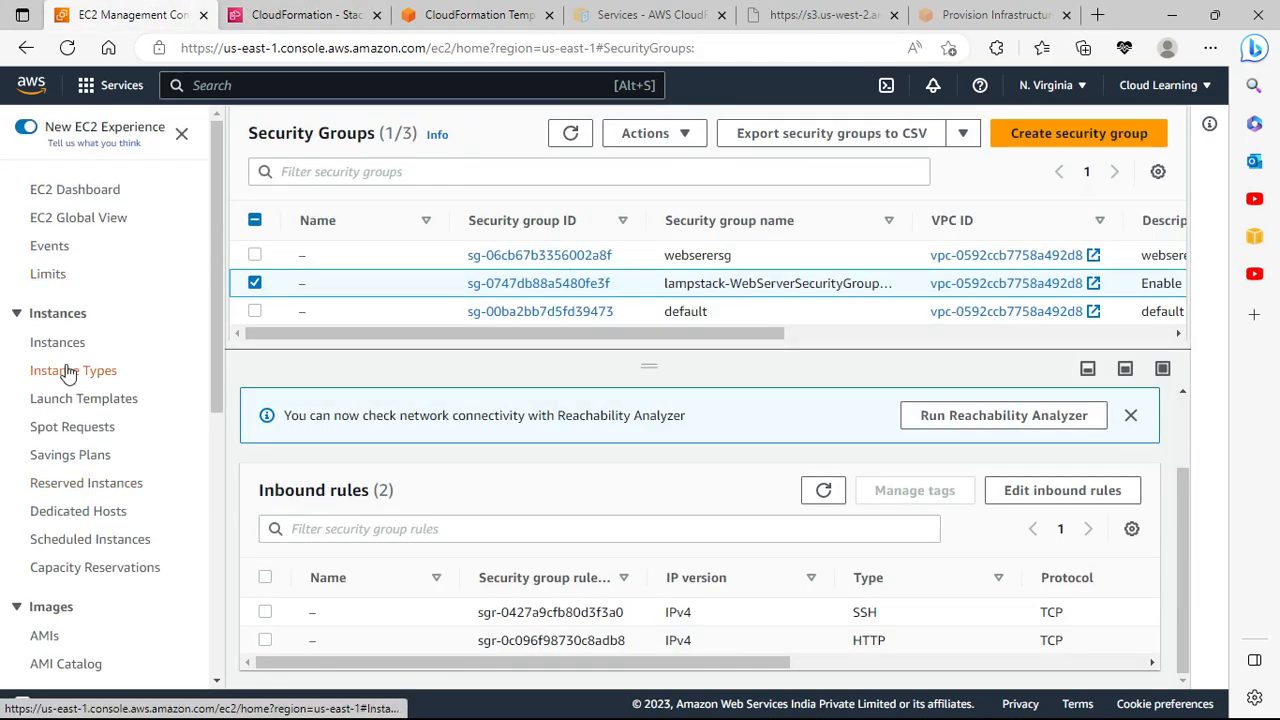
{"action": "left_click", "coordinate": [55, 343]}
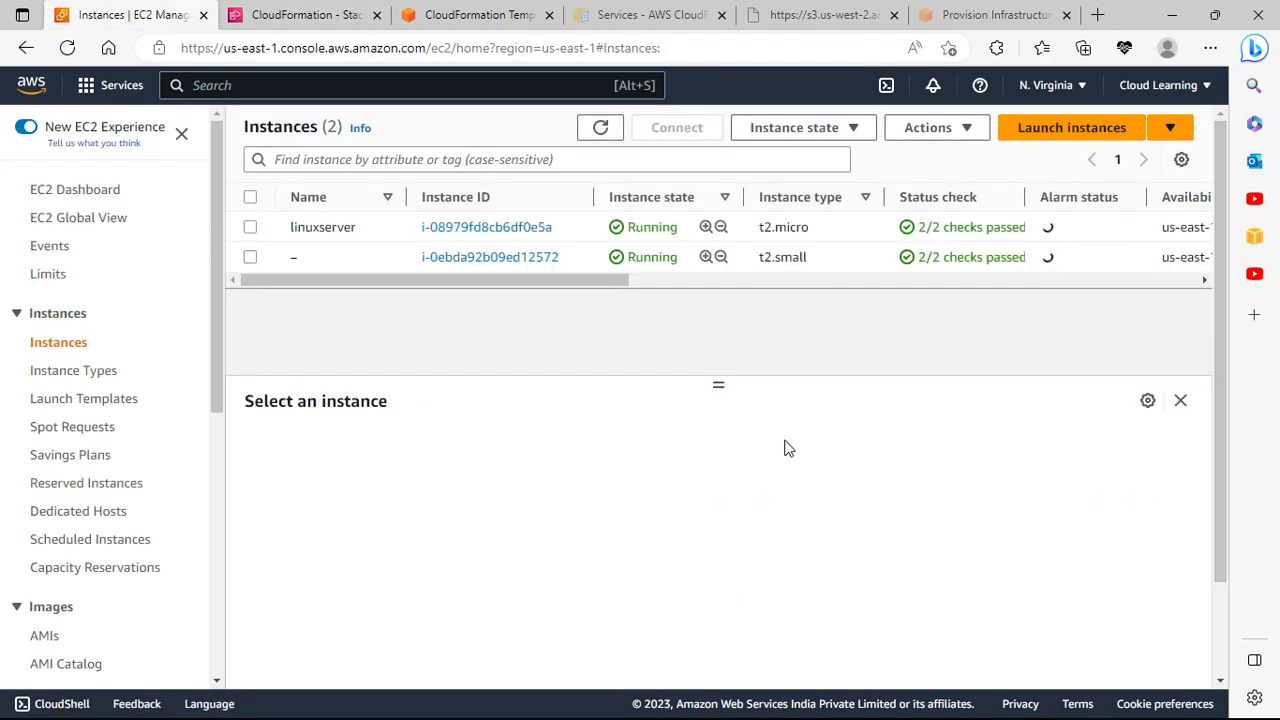
{"action": "left_click", "coordinate": [250, 227]}
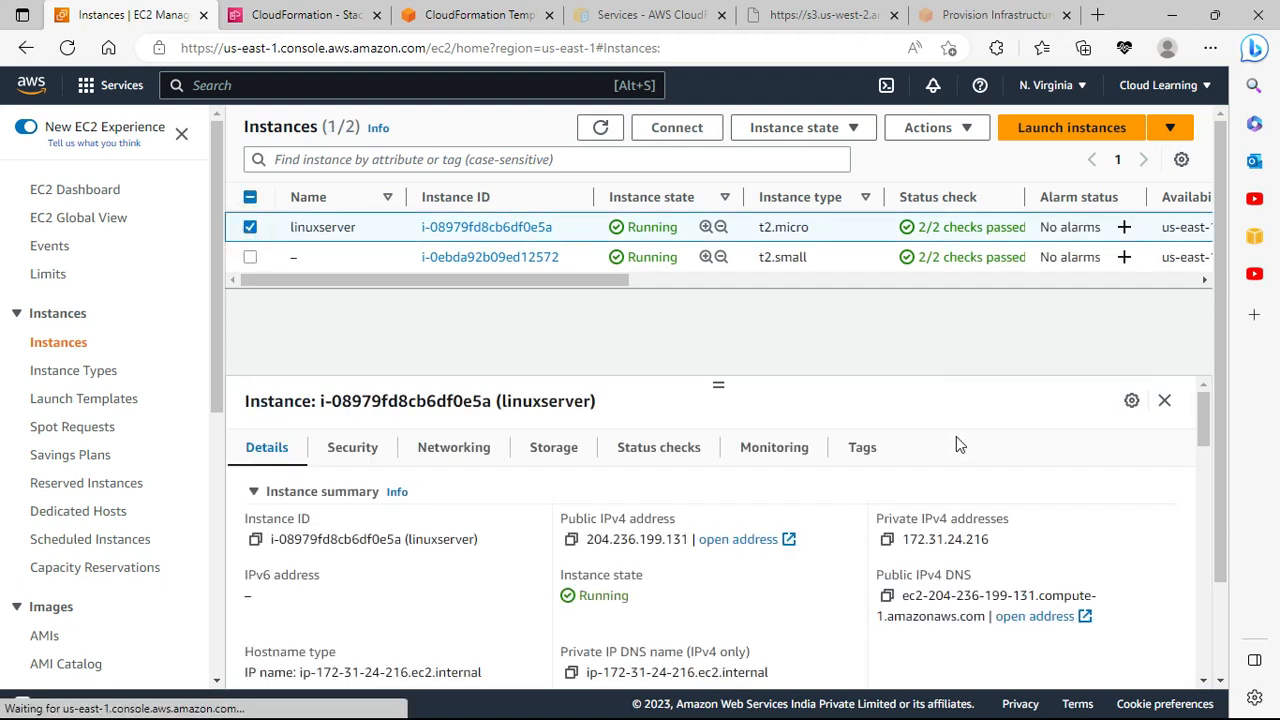
{"action": "left_click", "coordinate": [250, 227]}
{"action": "left_click", "coordinate": [250, 257]}
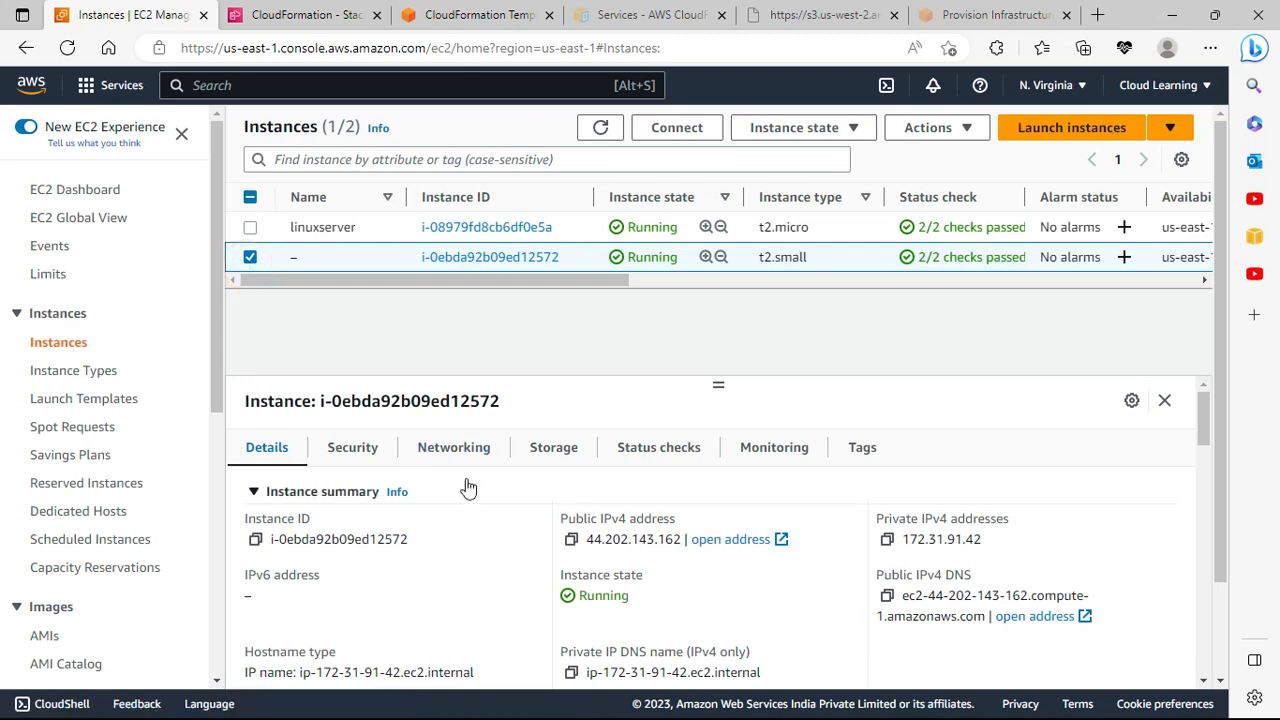
{"action": "scroll", "coordinate": [420, 540], "scroll_direction": "down", "scroll_amount": 1}
{"action": "scroll", "coordinate": [396, 590], "scroll_direction": "down", "scroll_amount": 1}
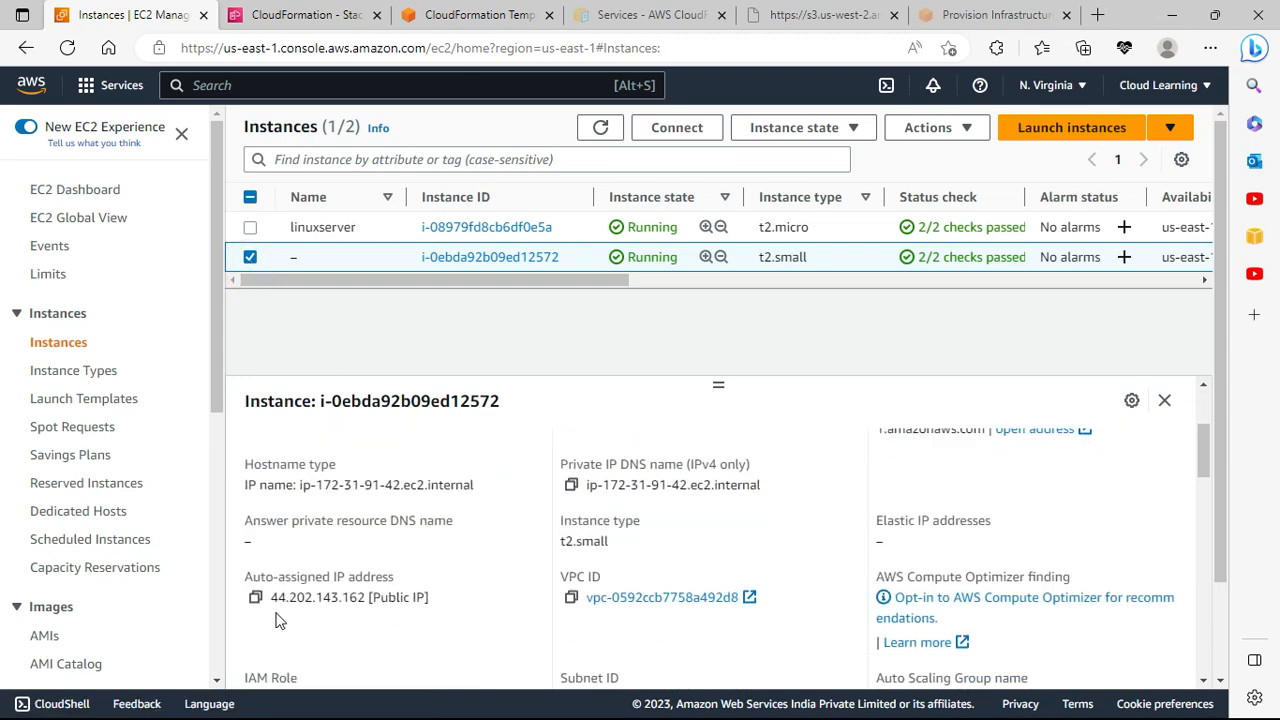
{"action": "left_click", "coordinate": [257, 599]}
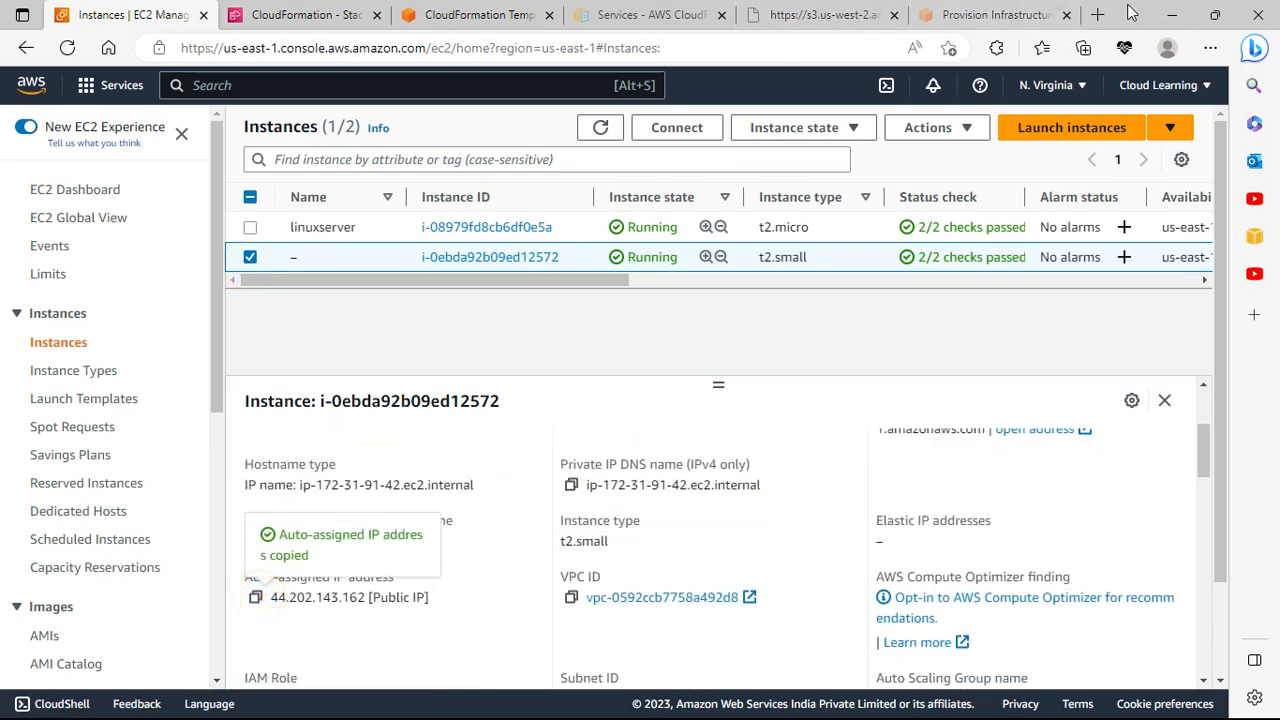
{"action": "left_click", "coordinate": [1098, 15]}
Step: Browse to 44.202.143.162 and confirm the PHP Sample page reports a successful localhost connection
{"action": "left_click", "coordinate": [843, 48]}
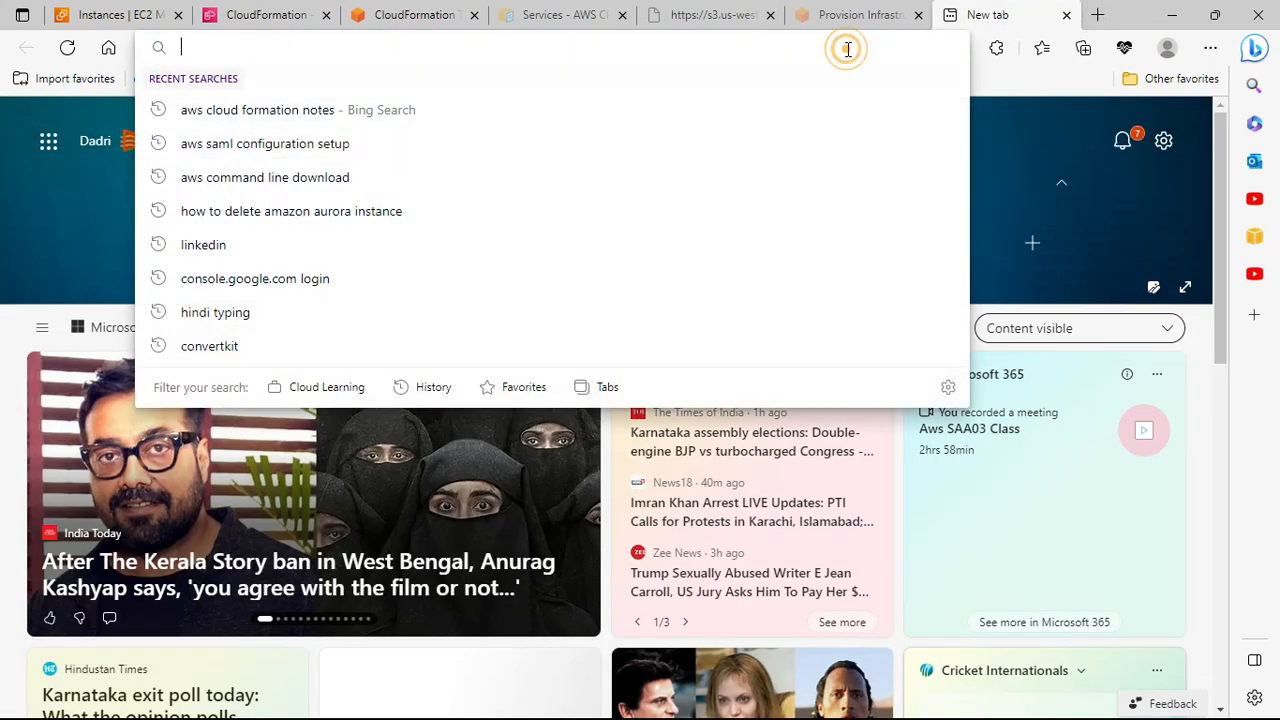
{"action": "key", "text": "ctrl+v"}
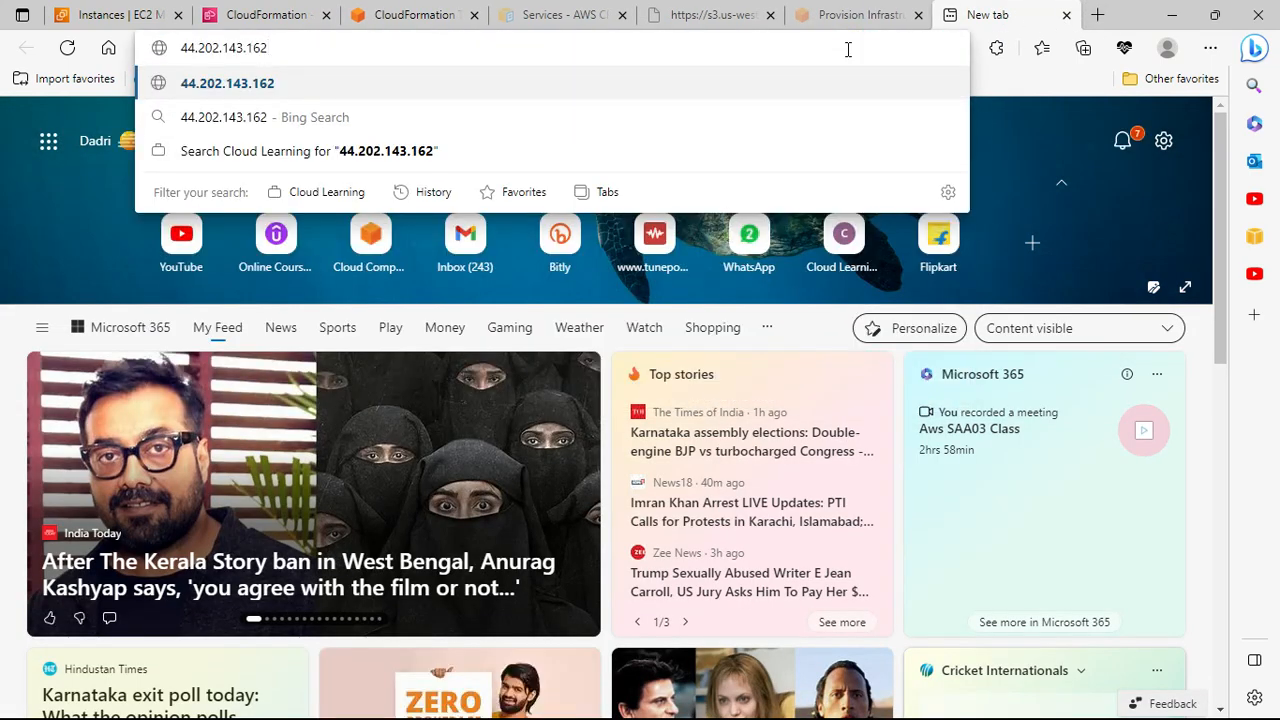
{"action": "key", "text": "Return"}
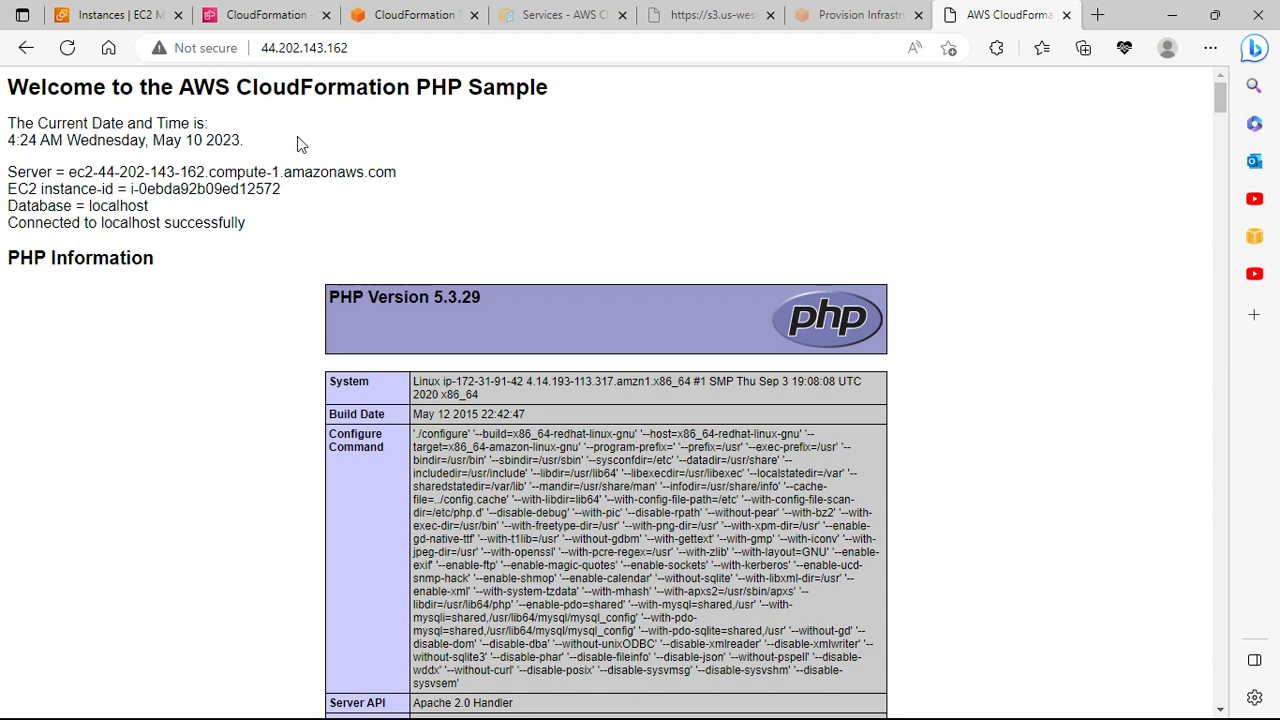
{"action": "scroll", "coordinate": [1034, 314], "scroll_direction": "down", "scroll_amount": 7}
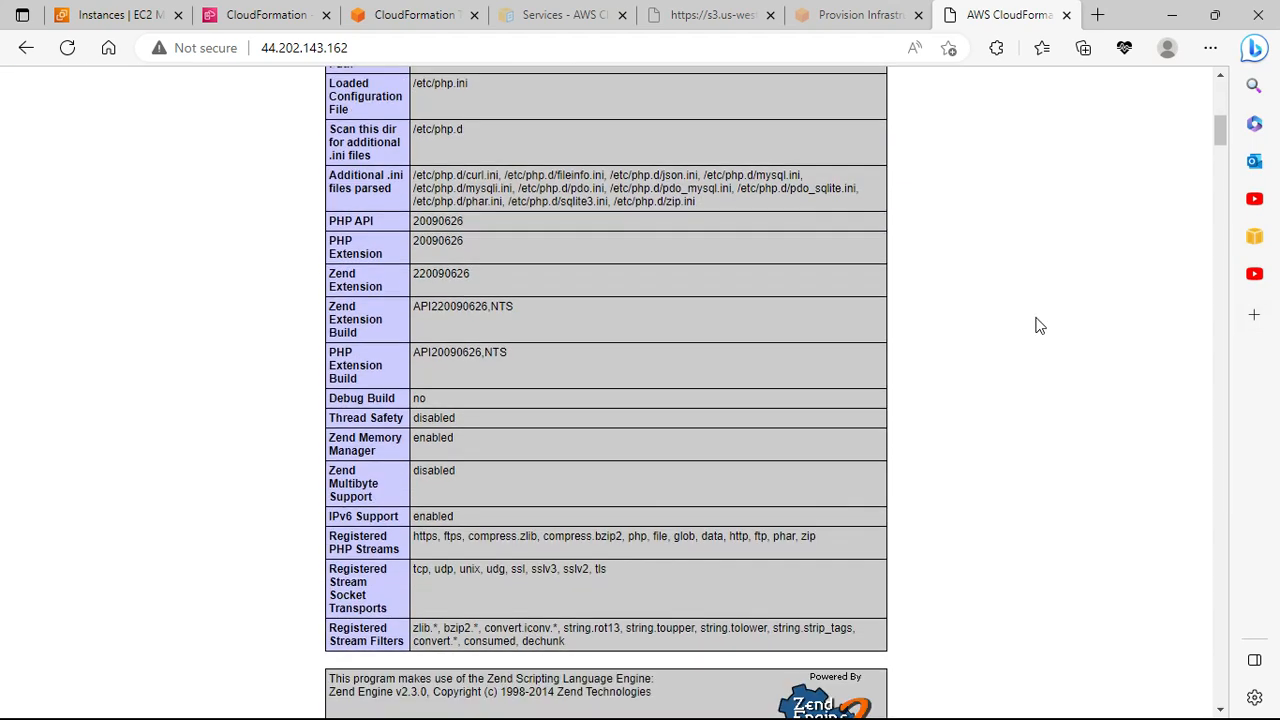
{"action": "scroll", "coordinate": [1036, 325], "scroll_direction": "down", "scroll_amount": 15}
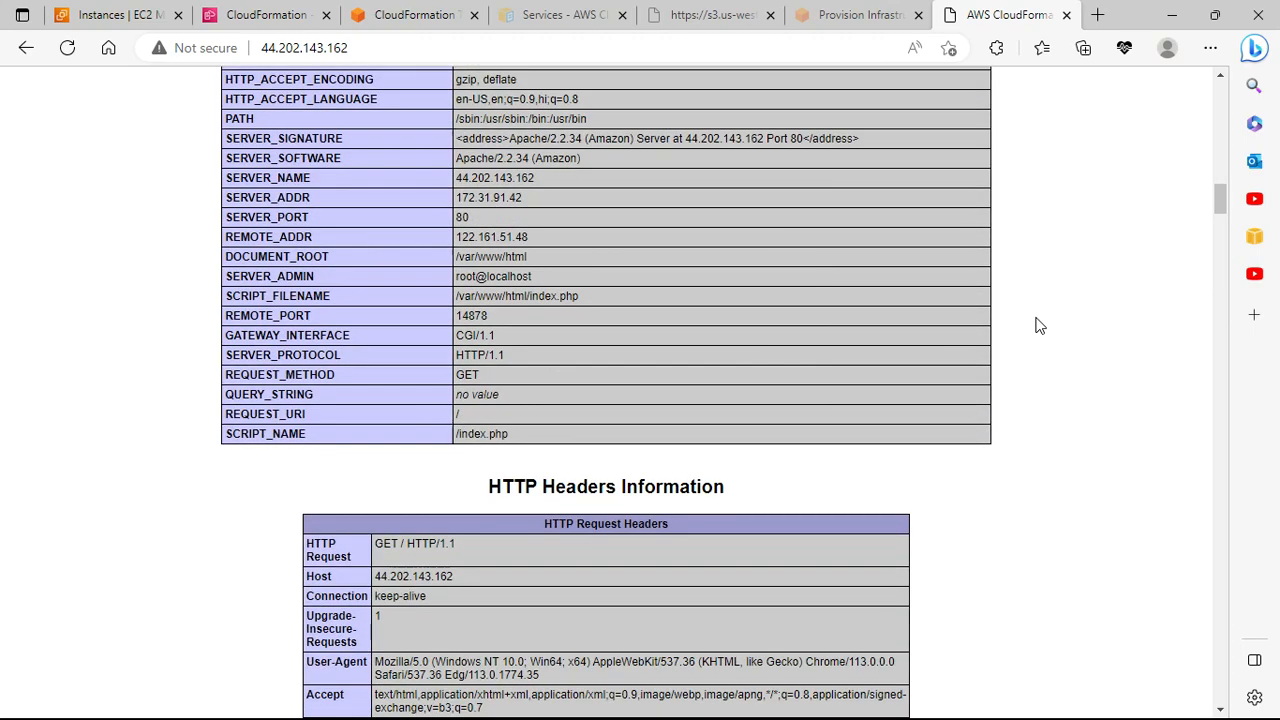
{"action": "scroll", "coordinate": [1036, 325], "scroll_direction": "down", "scroll_amount": 5}
{"action": "scroll", "coordinate": [1040, 327], "scroll_direction": "up", "scroll_amount": 15}
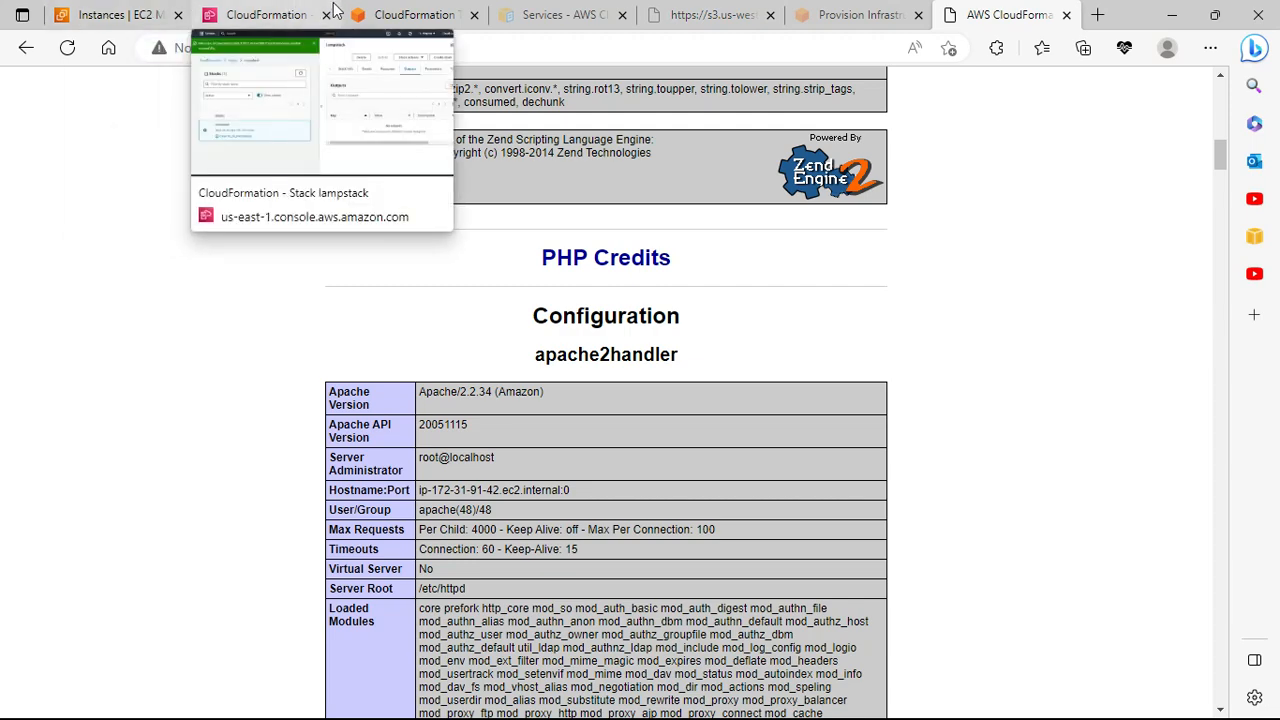
Step: Return to the lampstack stack and refresh its outputs
{"action": "left_click", "coordinate": [265, 14]}
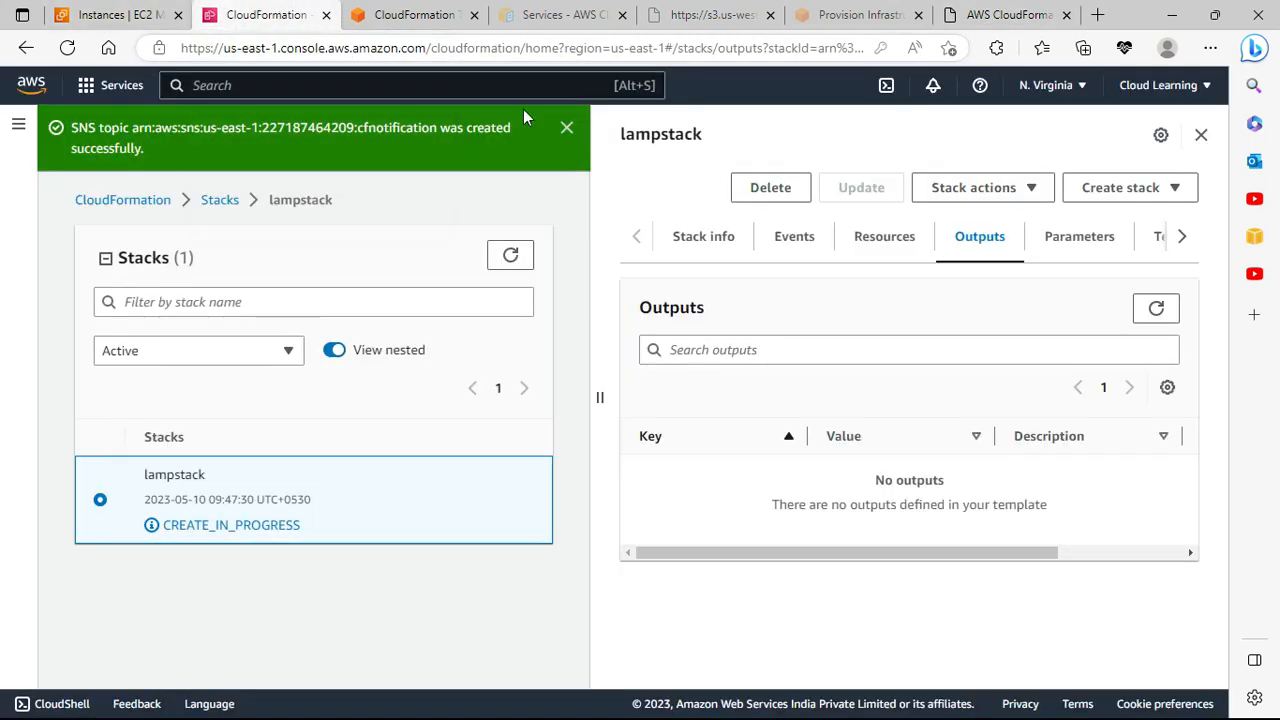
{"action": "left_click", "coordinate": [1157, 309]}
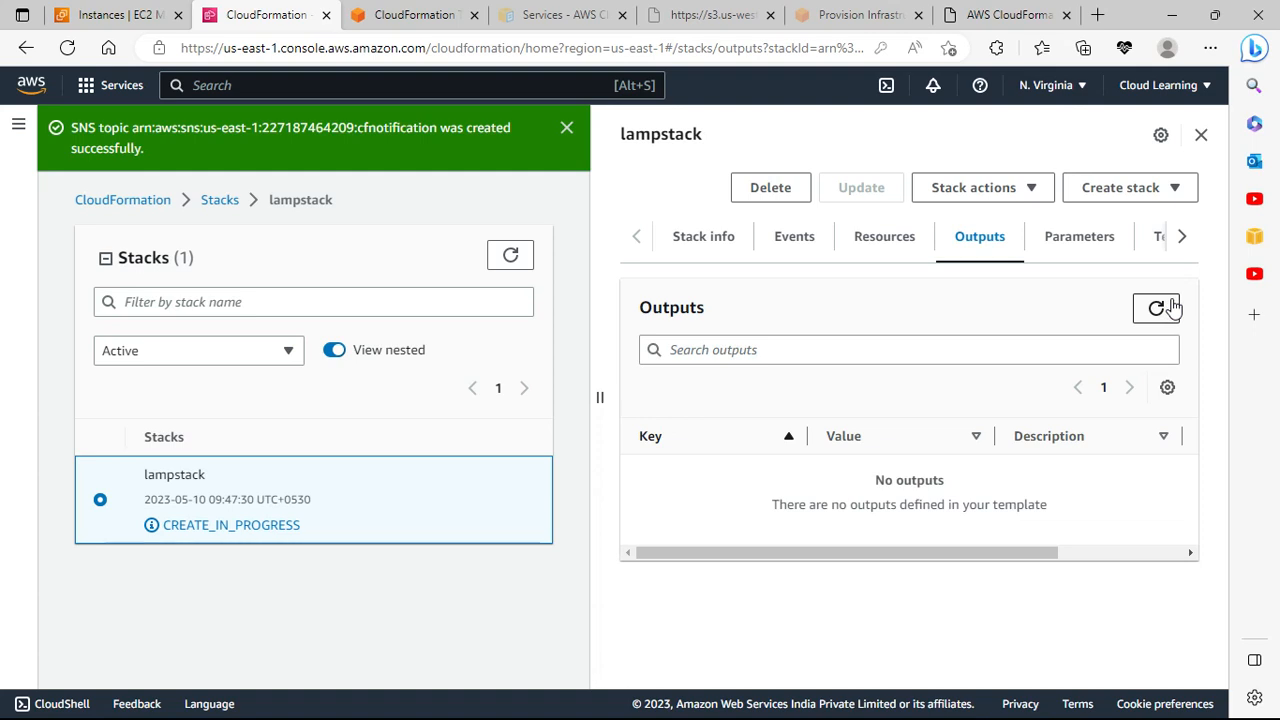
{"action": "left_click", "coordinate": [625, 240]}
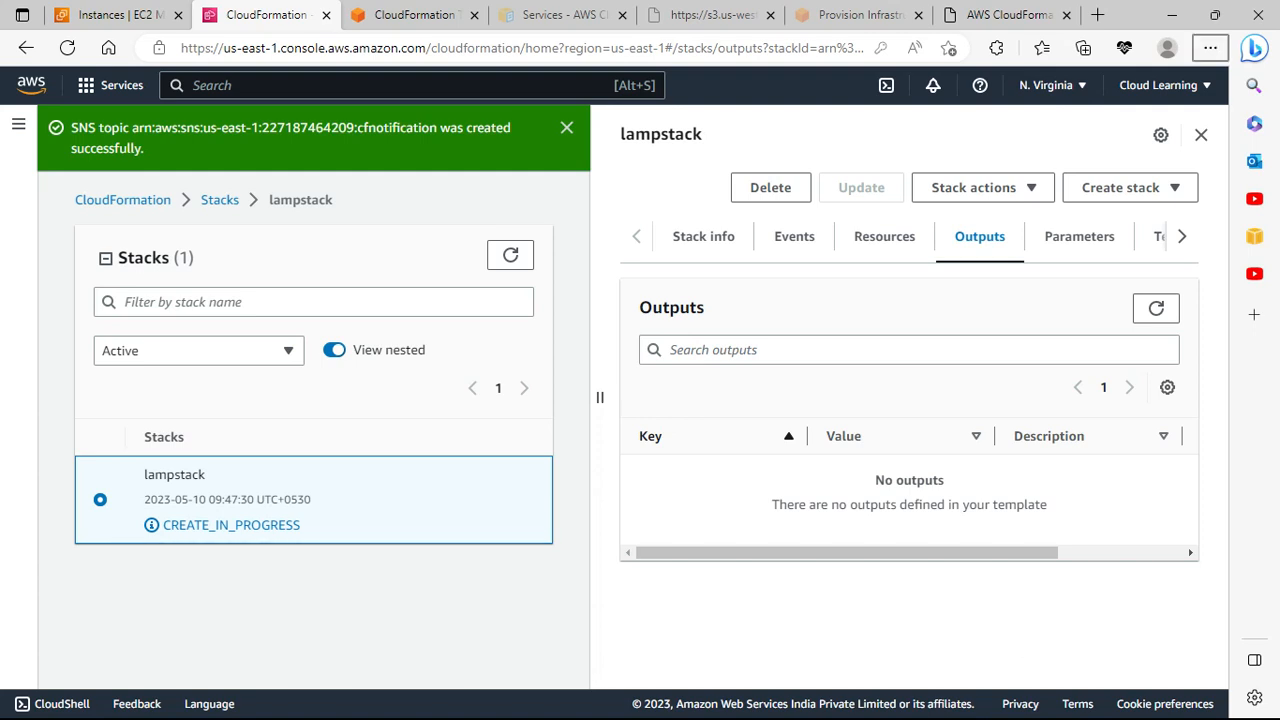
Step: Reopen lampstack from the Stacks list and check its Stack info shows termination protection Activated
{"action": "left_click", "coordinate": [166, 200]}
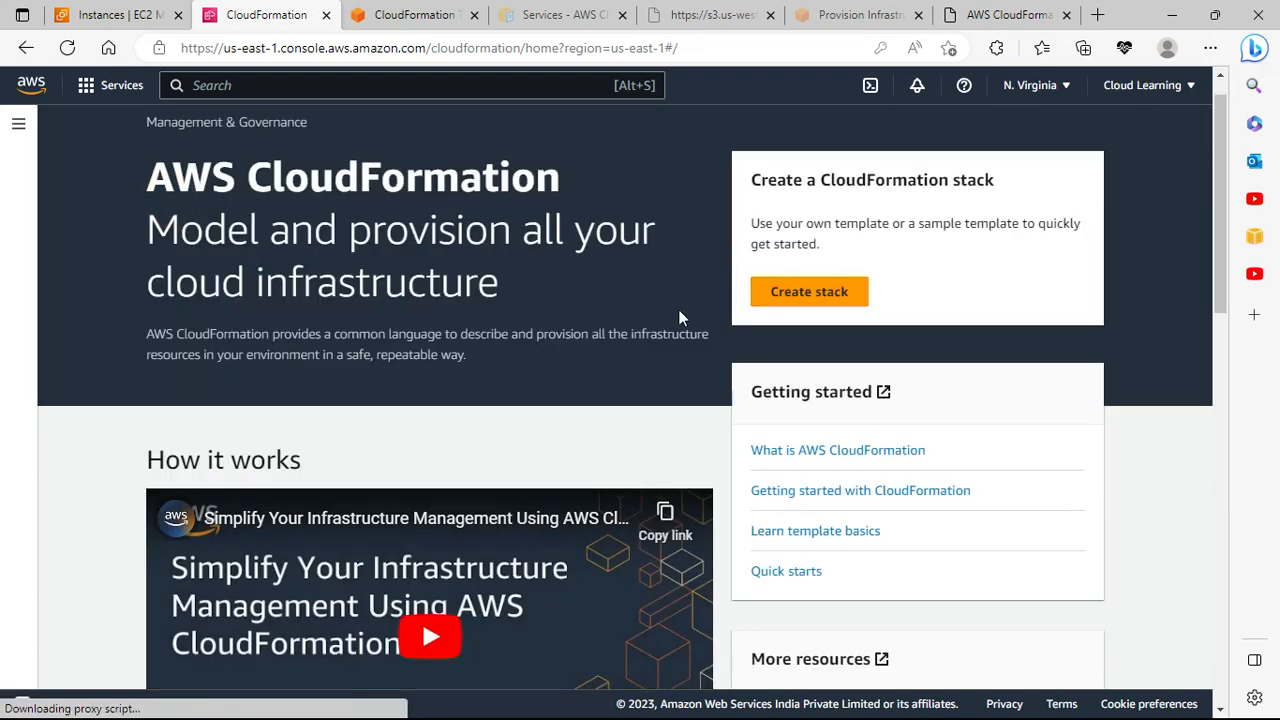
{"action": "left_click", "coordinate": [18, 124]}
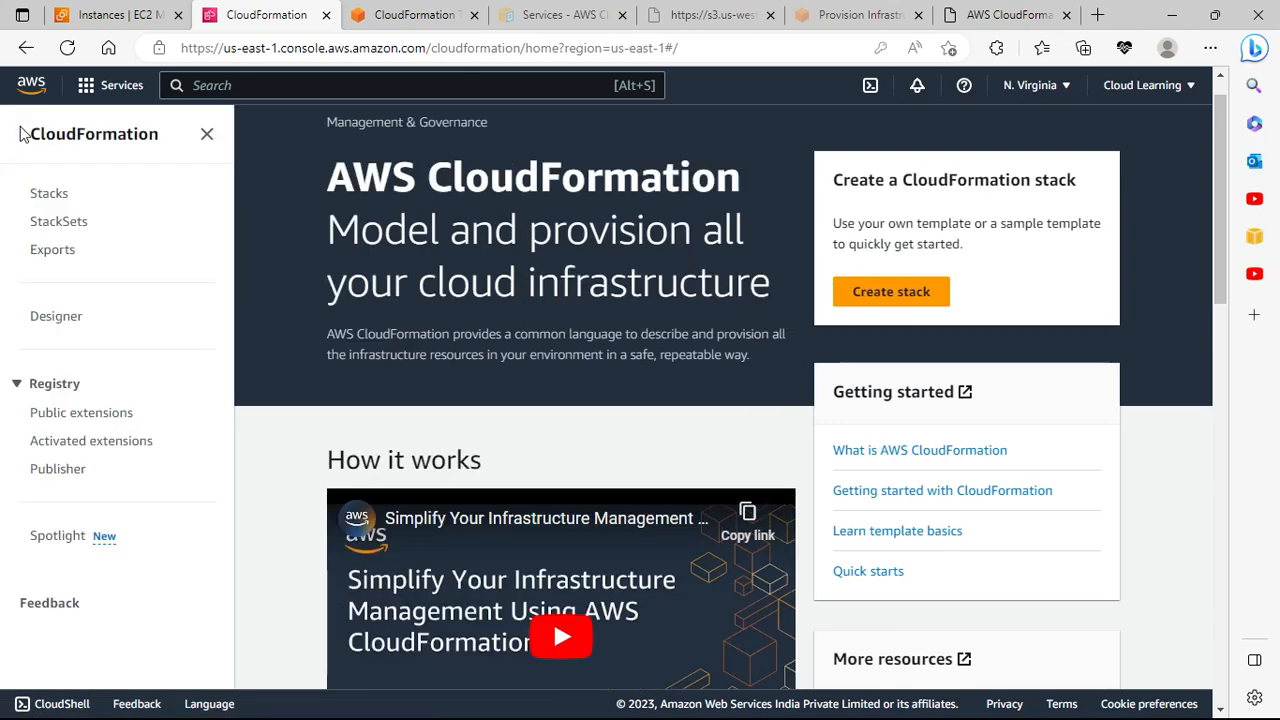
{"action": "left_click", "coordinate": [57, 200]}
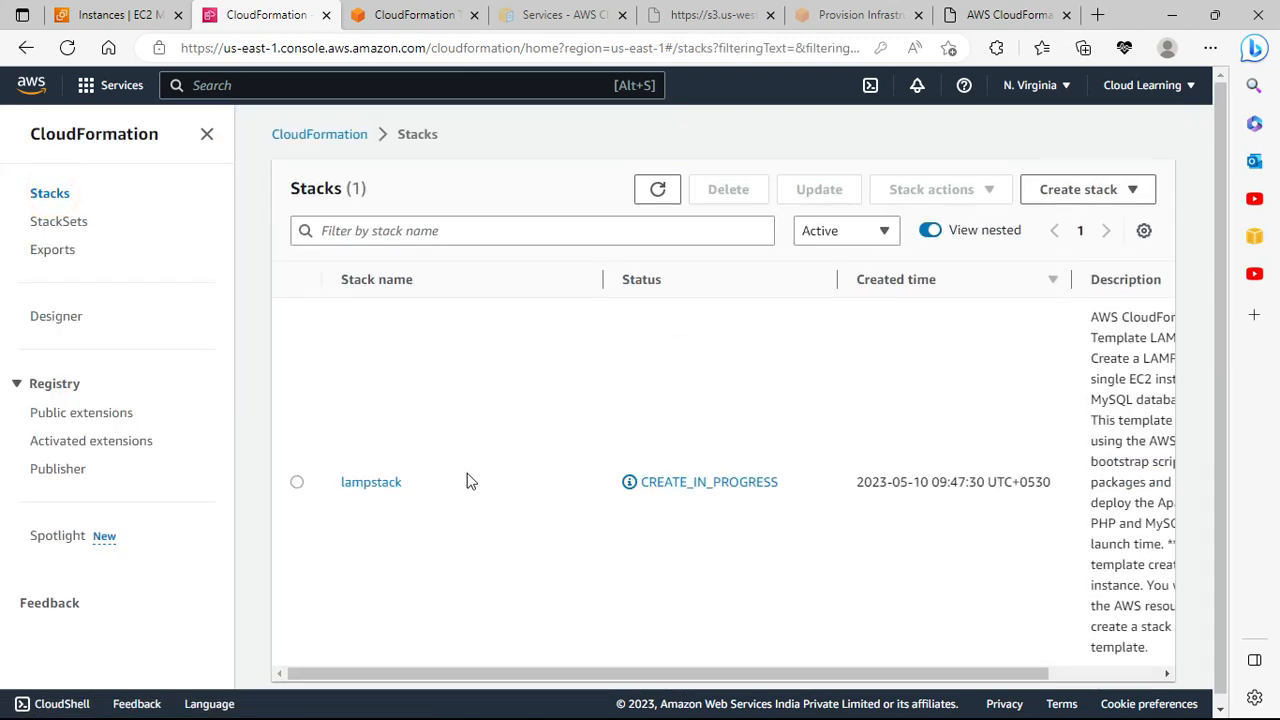
{"action": "left_click_drag", "start_coordinate": [936, 674], "coordinate": [861, 656]}
{"action": "left_click", "coordinate": [346, 481]}
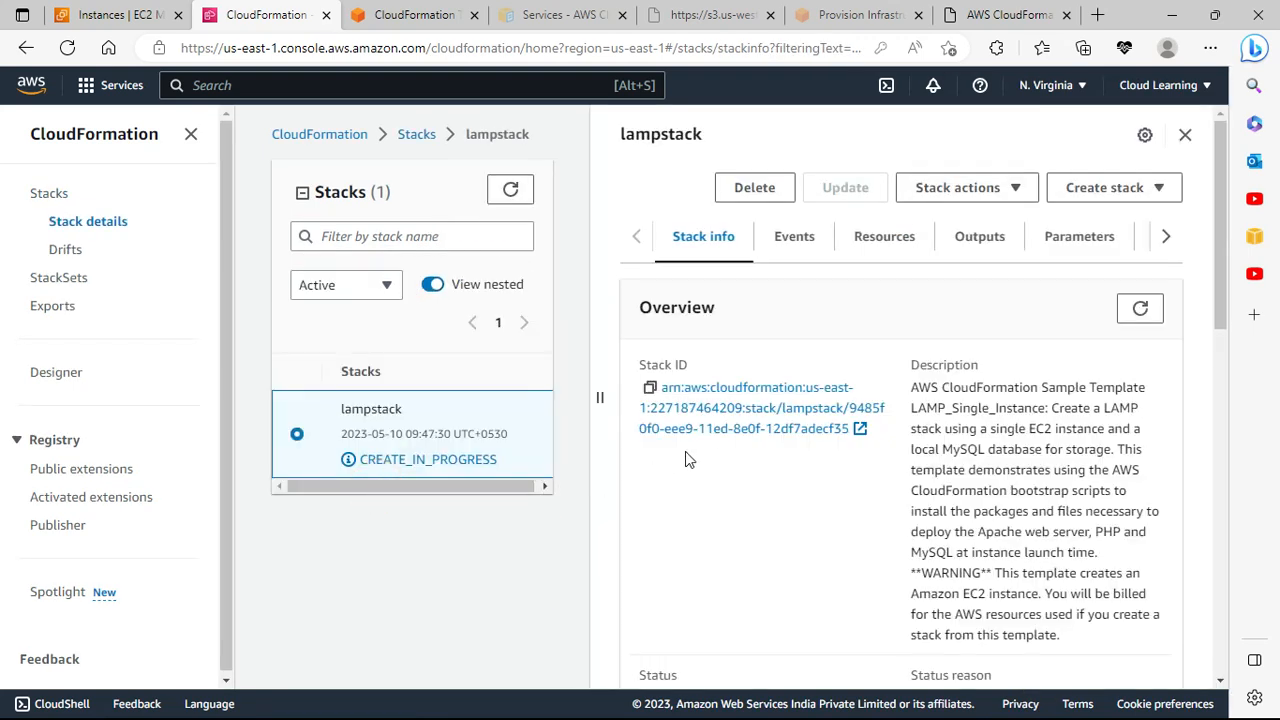
{"action": "scroll", "coordinate": [810, 465], "scroll_direction": "down", "scroll_amount": 5}
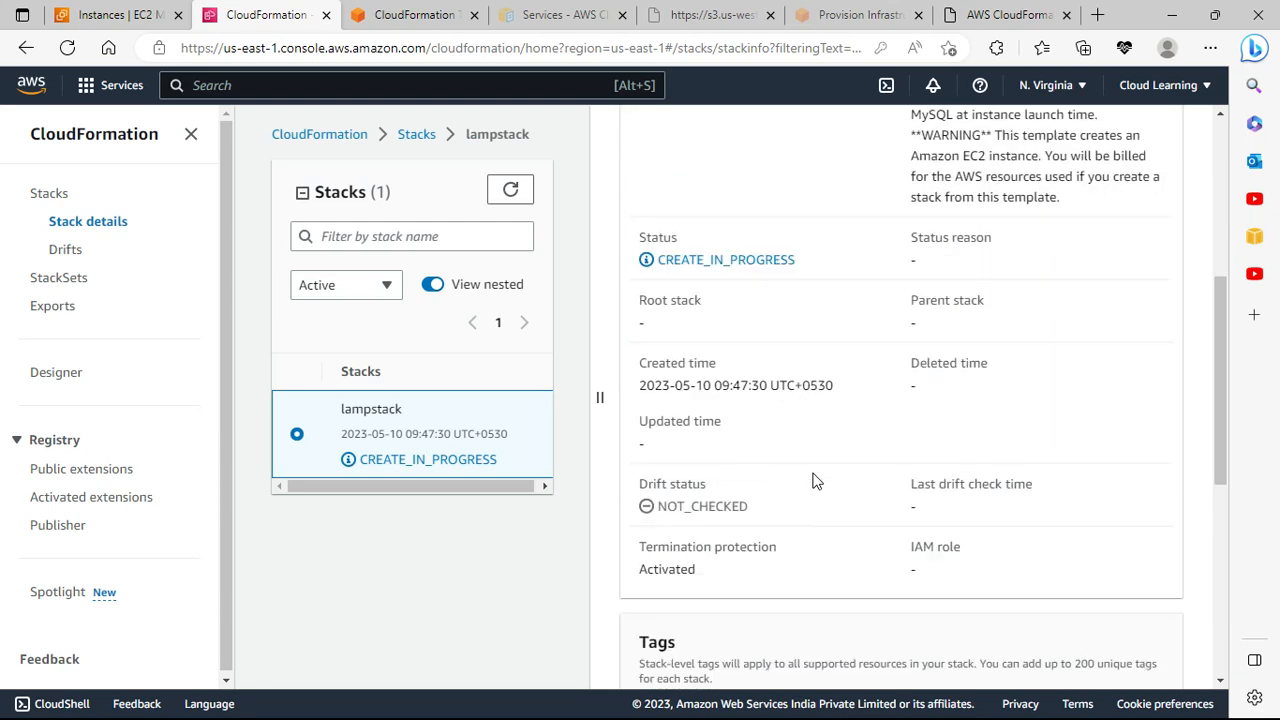
{"action": "scroll", "coordinate": [812, 481], "scroll_direction": "down", "scroll_amount": 4}
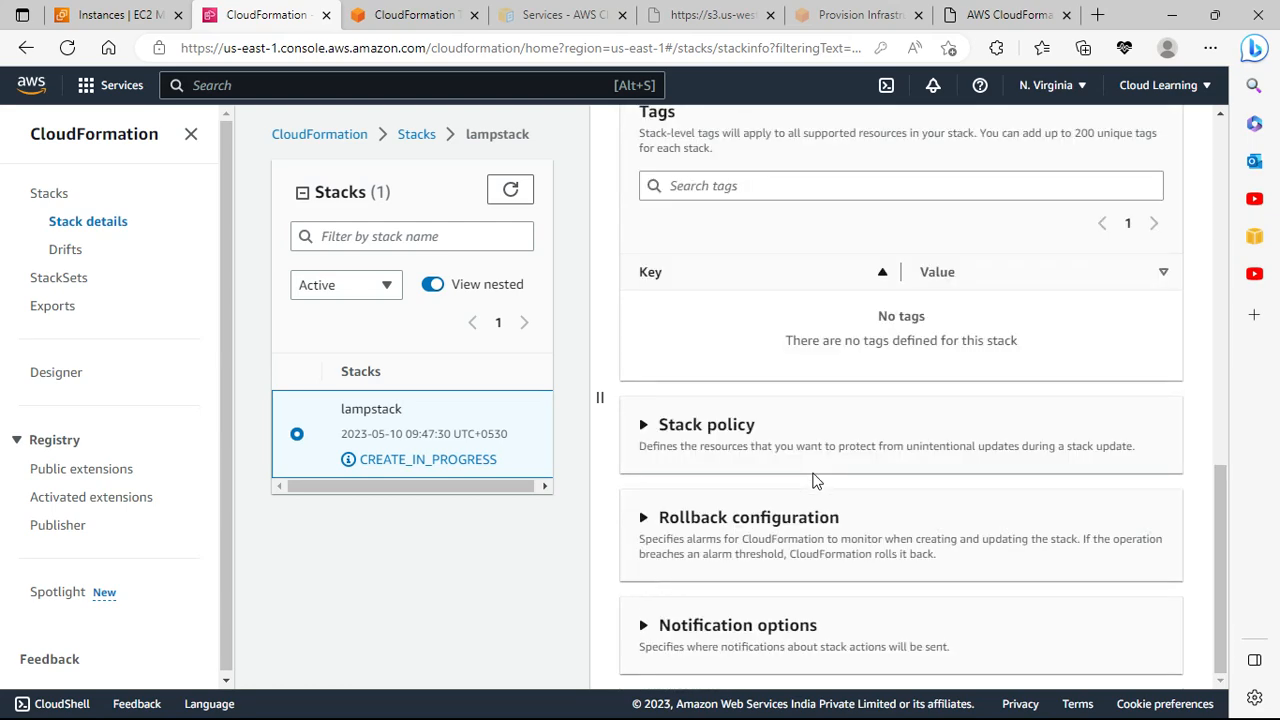
{"action": "scroll", "coordinate": [812, 481], "scroll_direction": "up", "scroll_amount": 9}
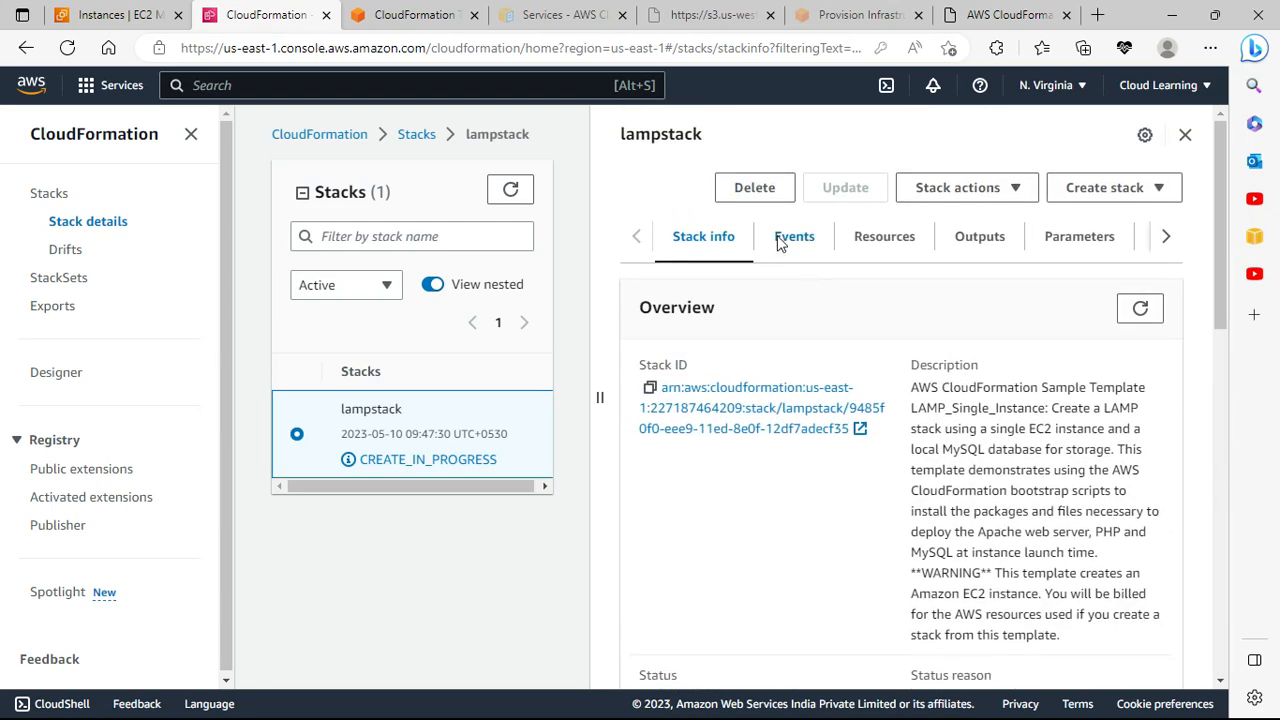
Step: Review lampstack's events, resources, refreshed outputs and parameters
{"action": "left_click", "coordinate": [786, 240]}
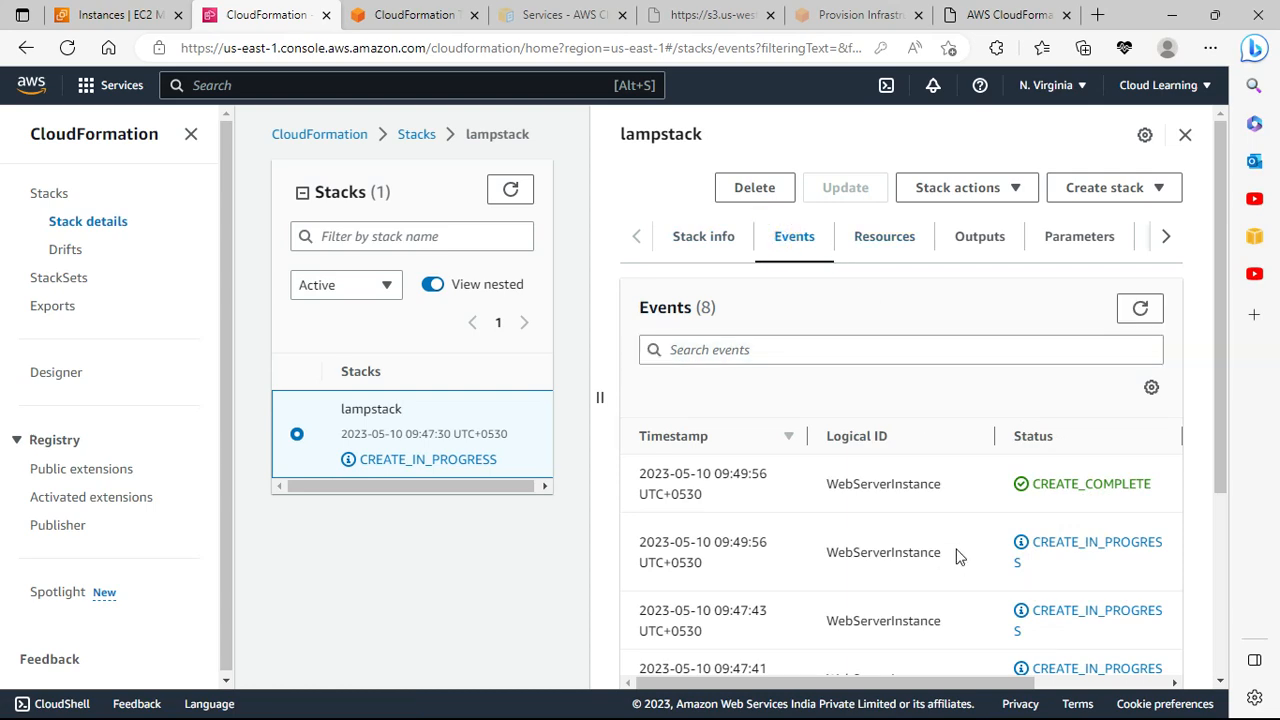
{"action": "scroll", "coordinate": [957, 556], "scroll_direction": "down", "scroll_amount": 3}
{"action": "scroll", "coordinate": [954, 461], "scroll_direction": "up", "scroll_amount": 3}
{"action": "left_click", "coordinate": [912, 244]}
{"action": "left_click", "coordinate": [972, 238]}
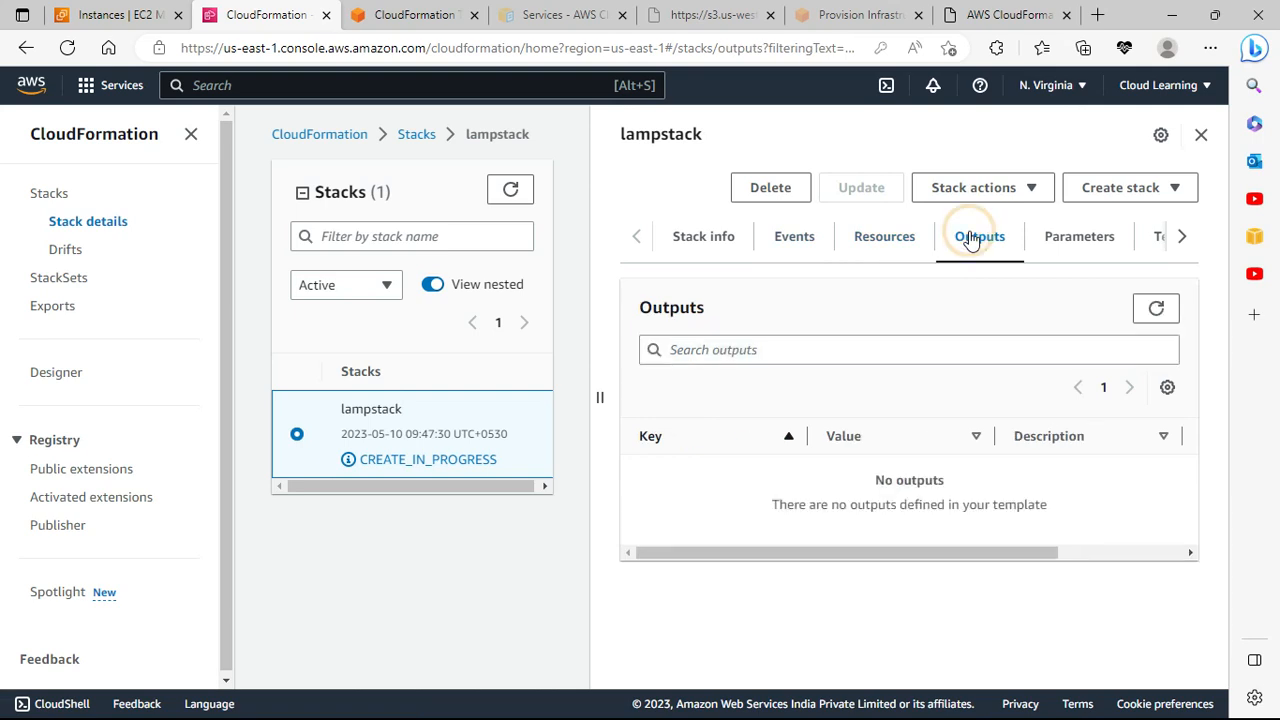
{"action": "left_click", "coordinate": [1158, 312]}
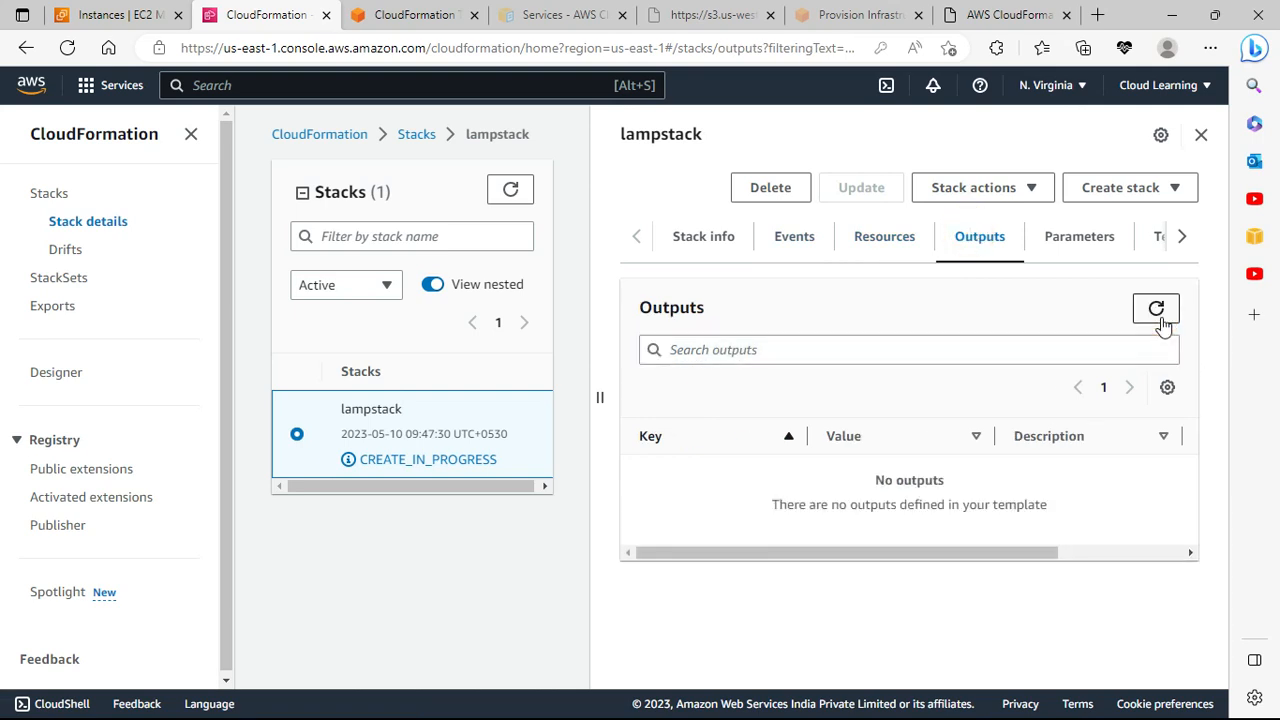
{"action": "left_click", "coordinate": [1079, 237]}
Step: View the stack's template JSON, briefly opening and closing the Stack actions menu
{"action": "left_click", "coordinate": [1170, 240]}
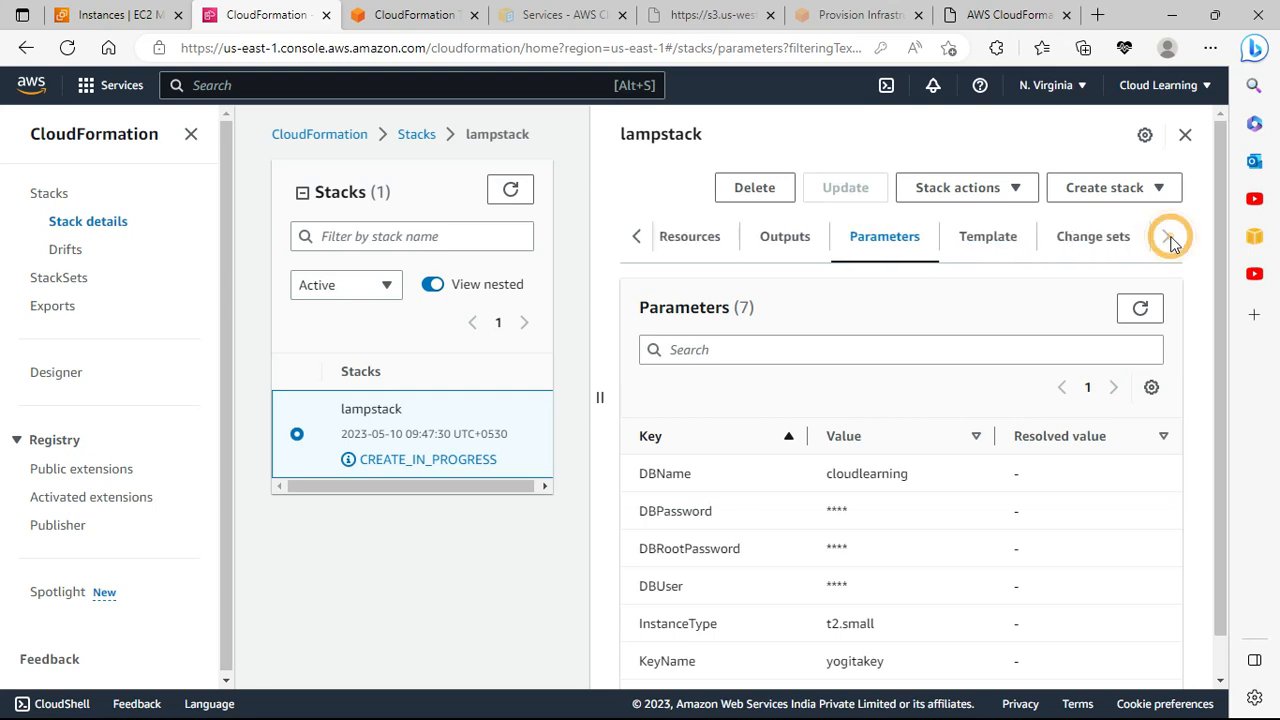
{"action": "left_click", "coordinate": [997, 244]}
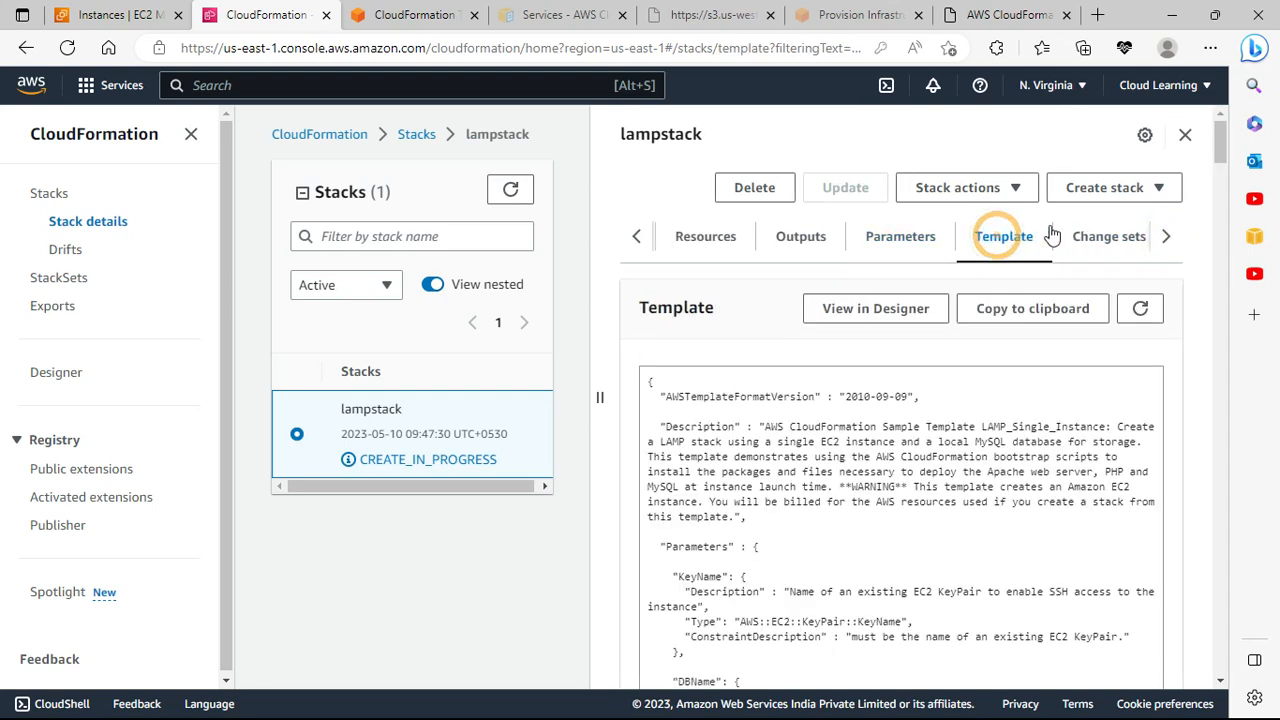
{"action": "left_click", "coordinate": [1017, 193]}
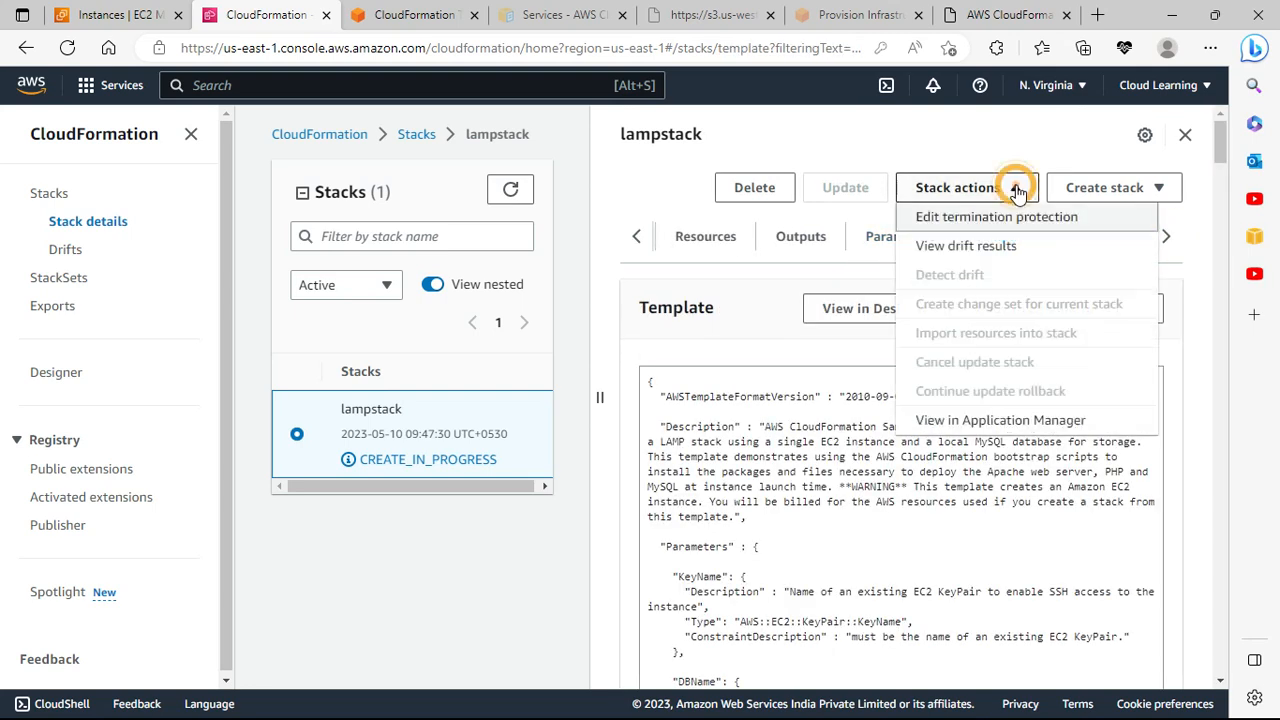
{"action": "left_click", "coordinate": [865, 139]}
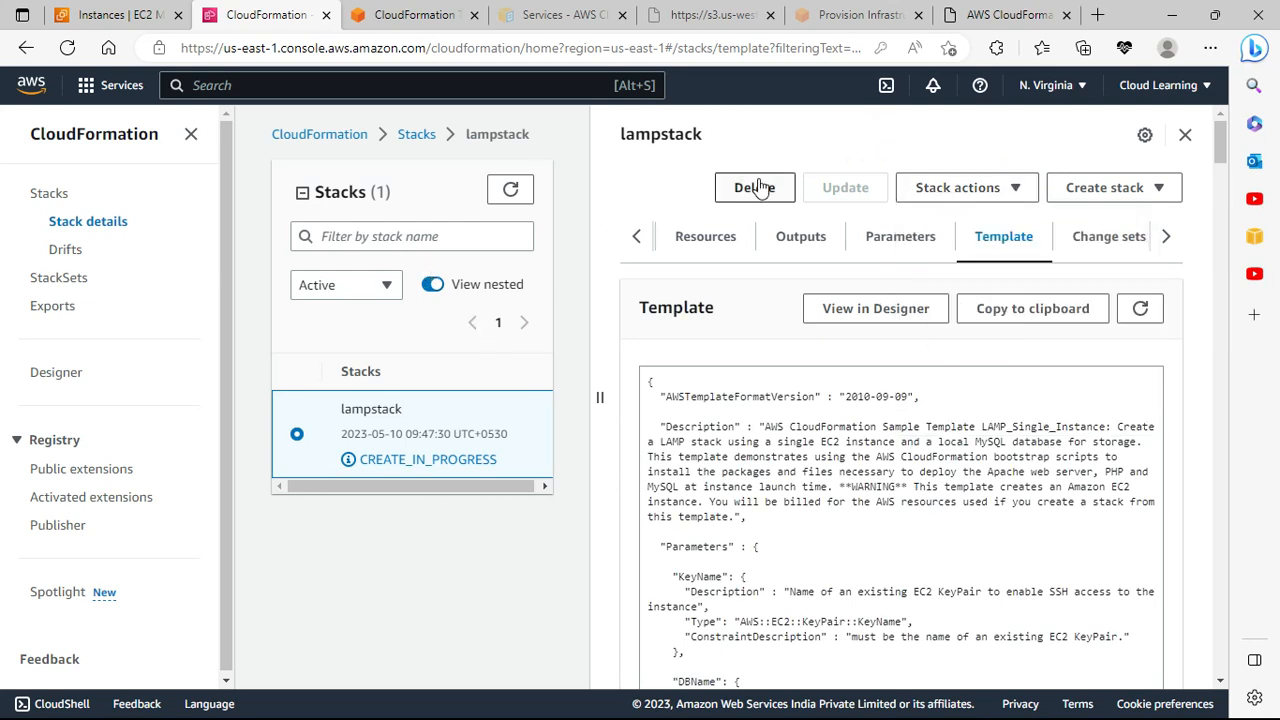
{"action": "left_click", "coordinate": [637, 236]}
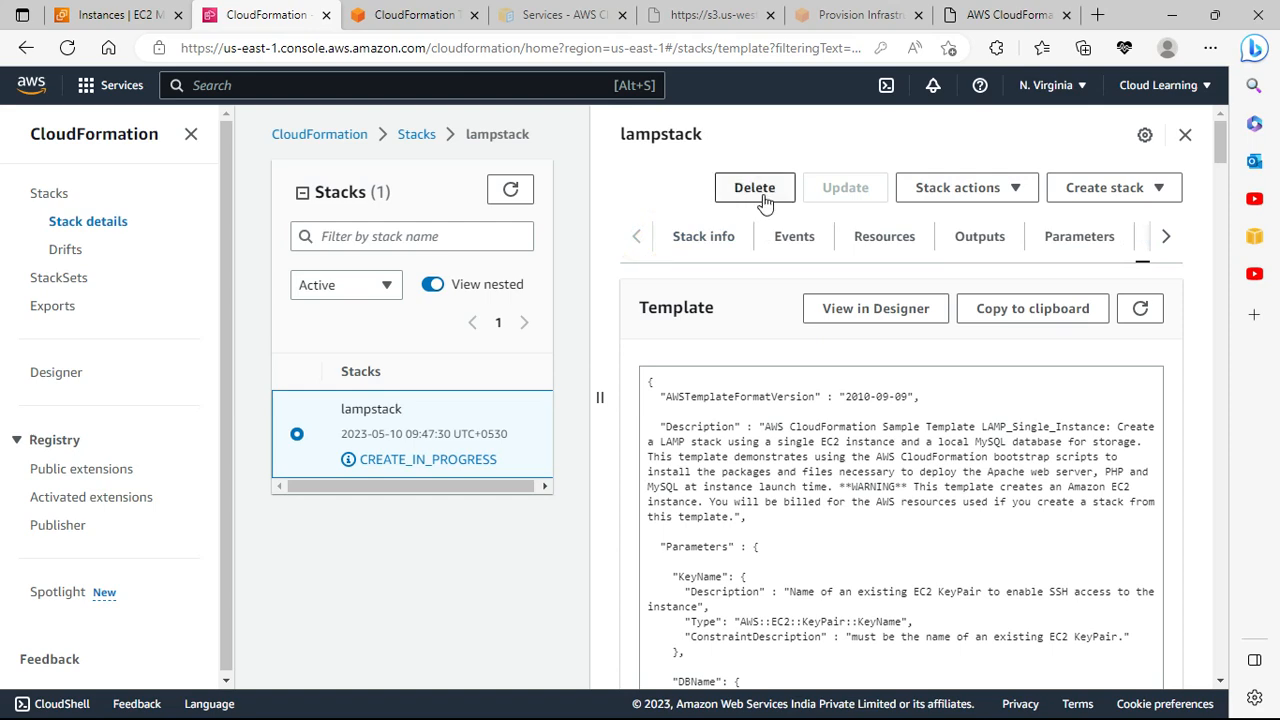
{"action": "left_click", "coordinate": [372, 10]}
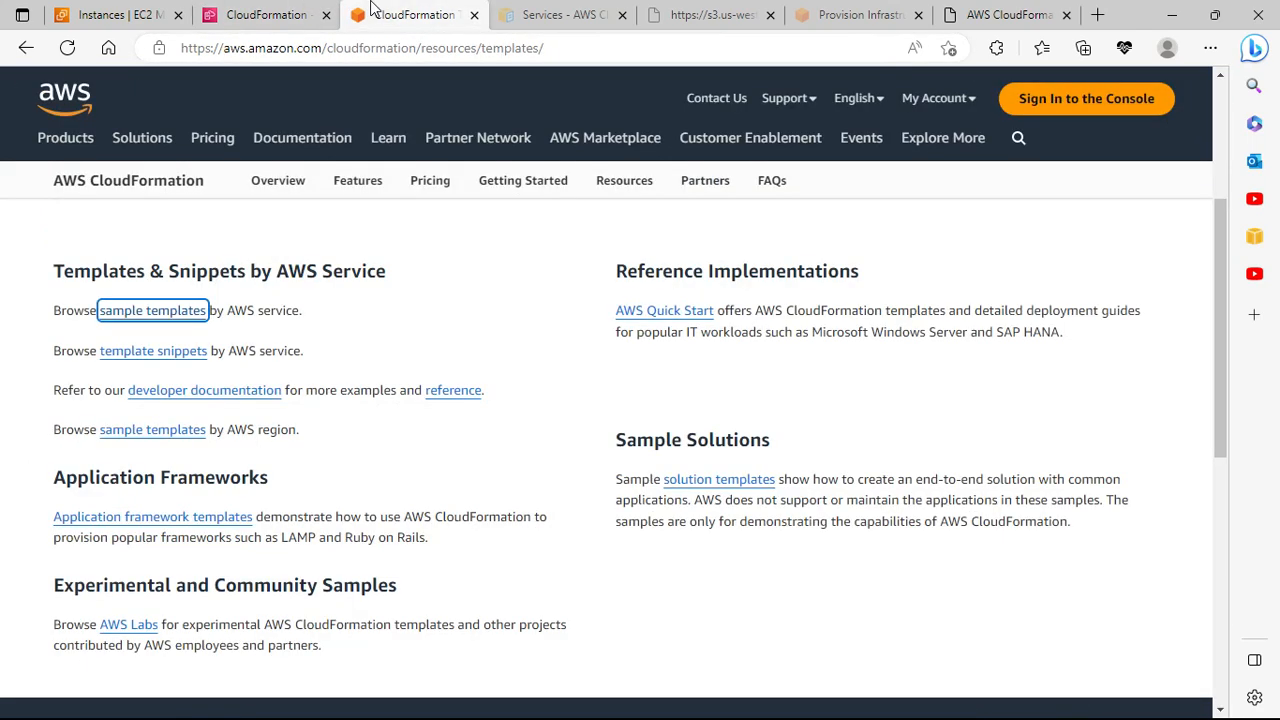
{"action": "left_click", "coordinate": [240, 10]}
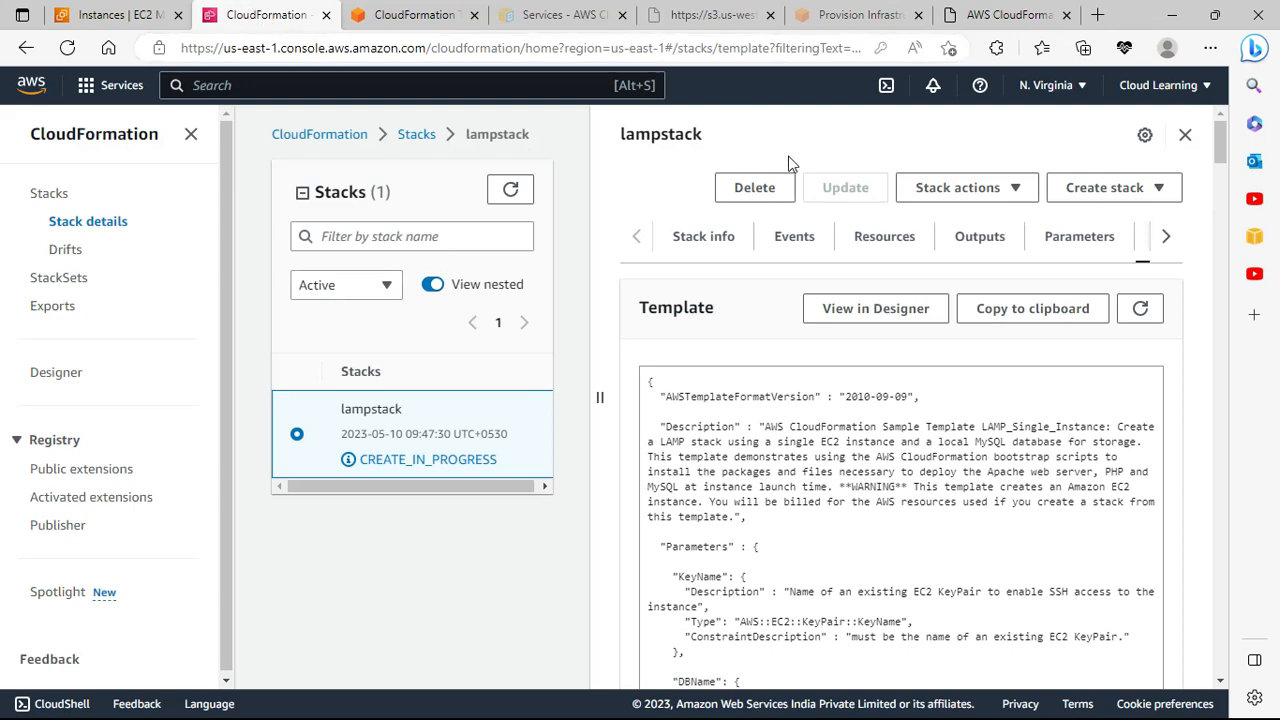
Step: Set lampstack's termination protection to Deactivated
{"action": "left_click", "coordinate": [755, 191]}
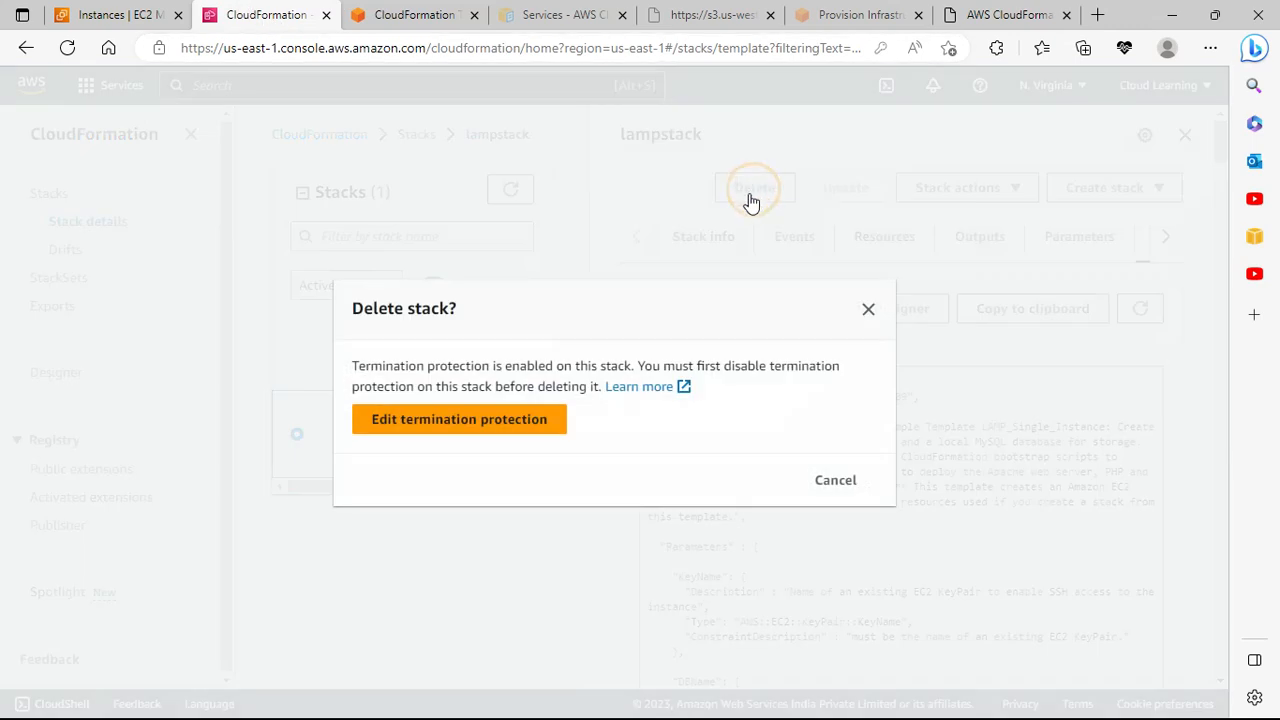
{"action": "left_click", "coordinate": [475, 440]}
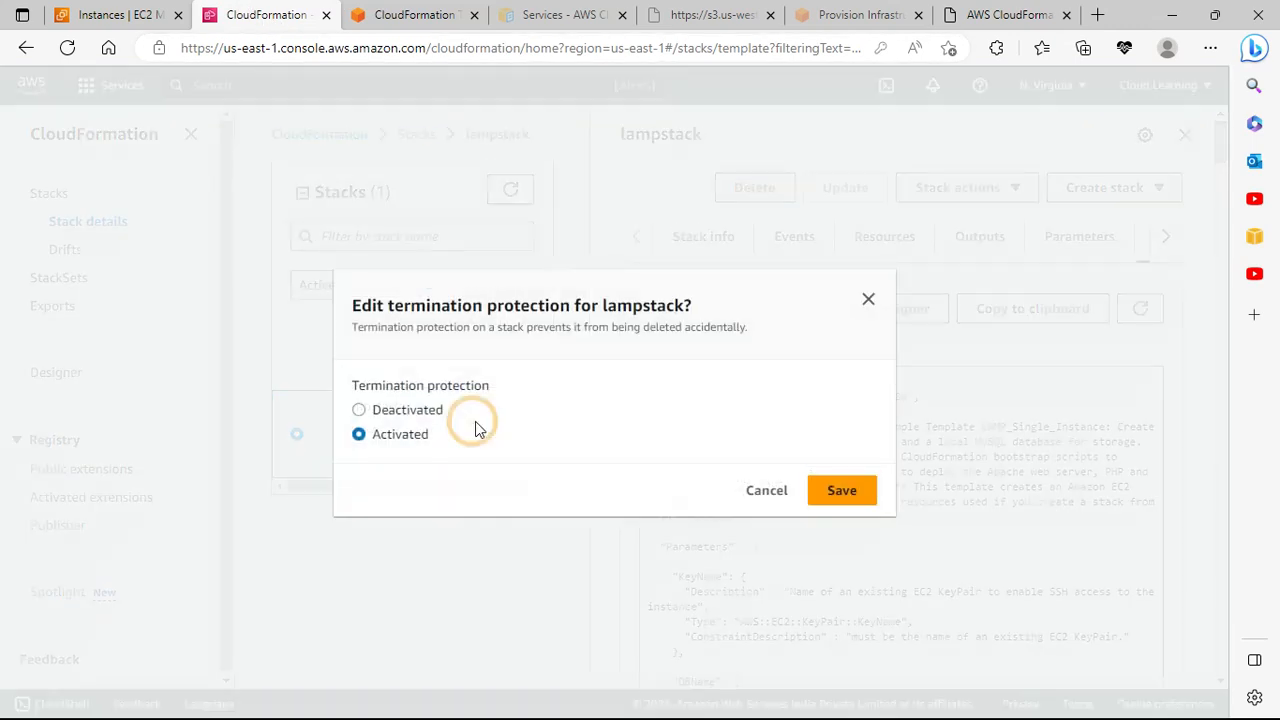
{"action": "left_click", "coordinate": [840, 490]}
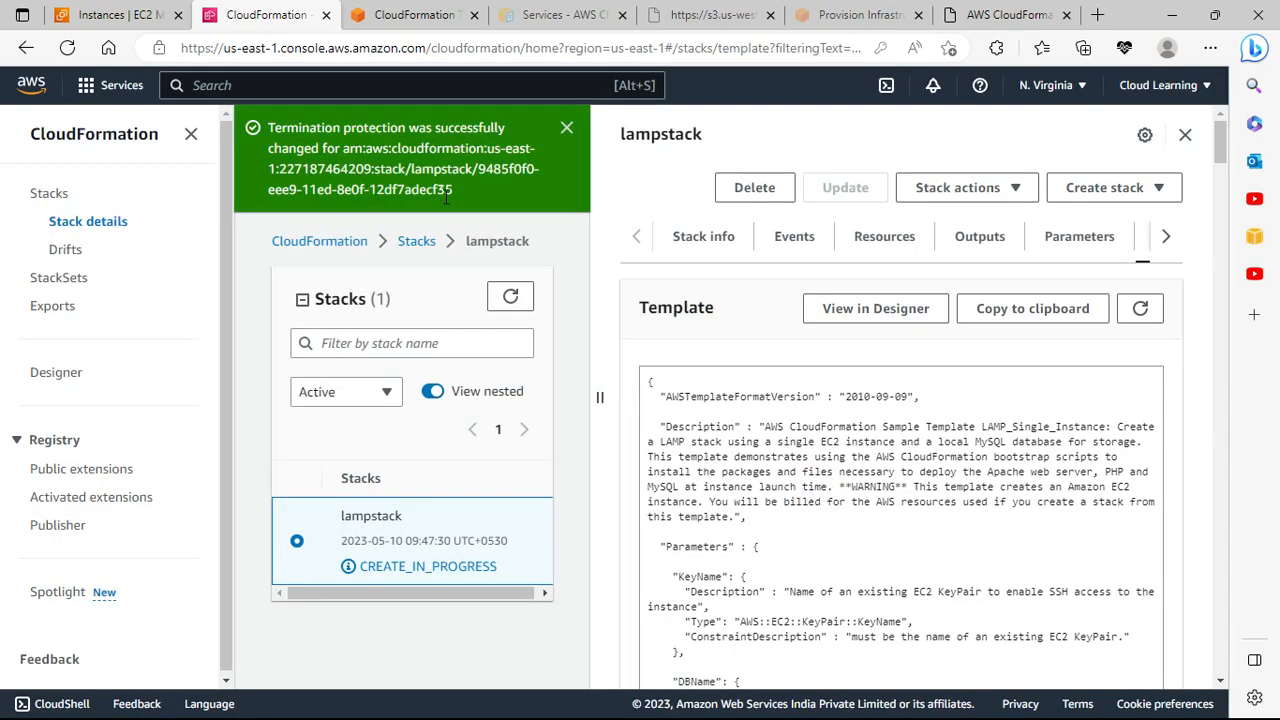
{"action": "left_click", "coordinate": [568, 129]}
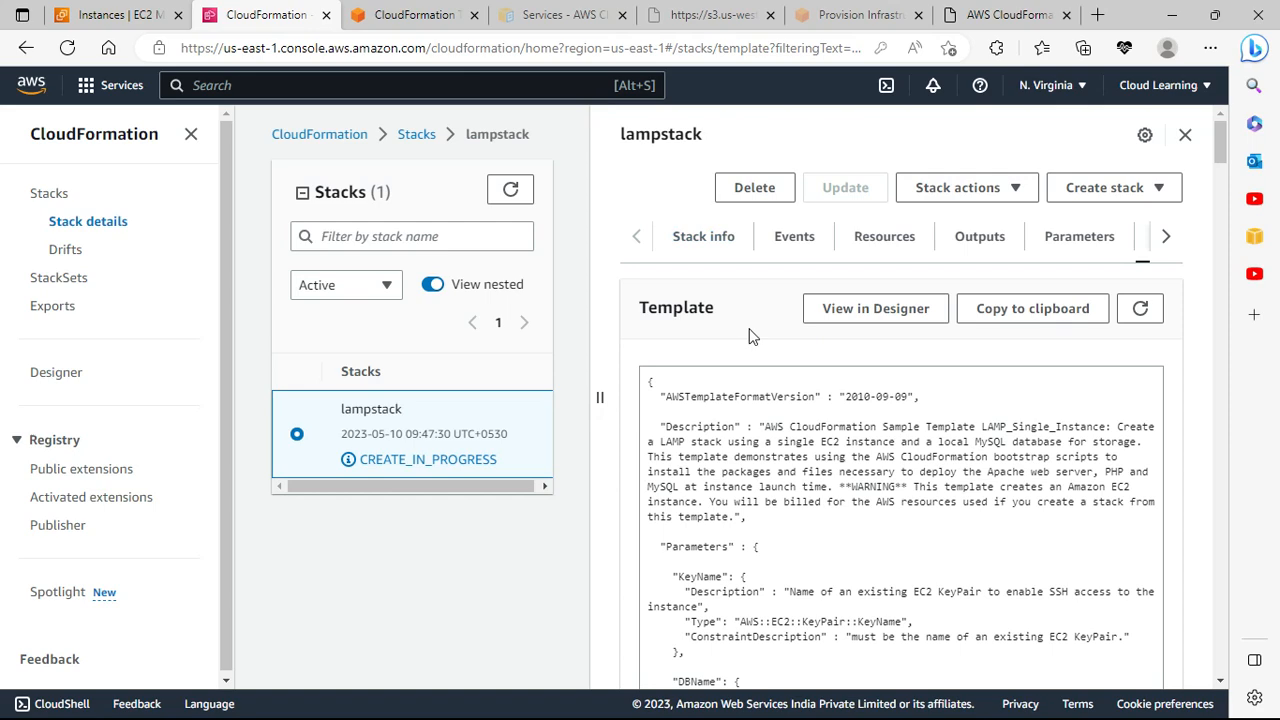
Step: Delete the lampstack stack and confirm permanent deletion
{"action": "scroll", "coordinate": [790, 390], "scroll_direction": "down", "scroll_amount": 3}
{"action": "scroll", "coordinate": [764, 393], "scroll_direction": "up", "scroll_amount": 3}
{"action": "left_click", "coordinate": [770, 188]}
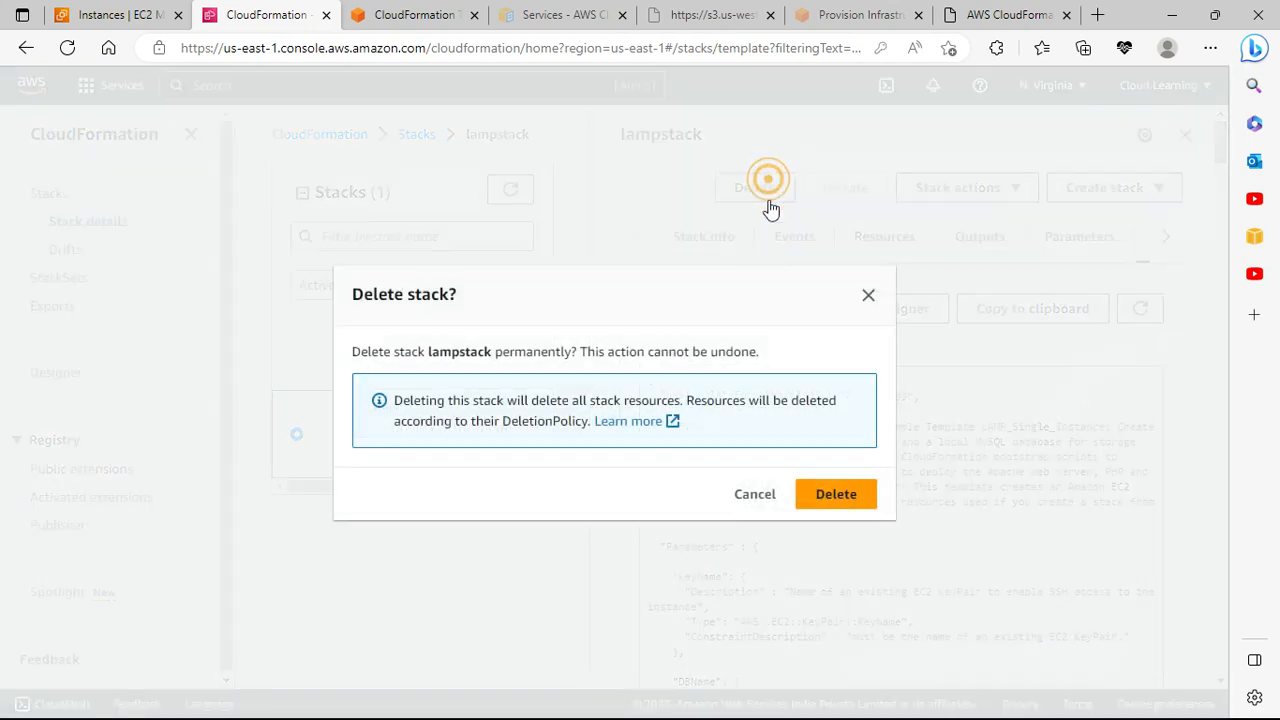
{"action": "left_click", "coordinate": [835, 502]}
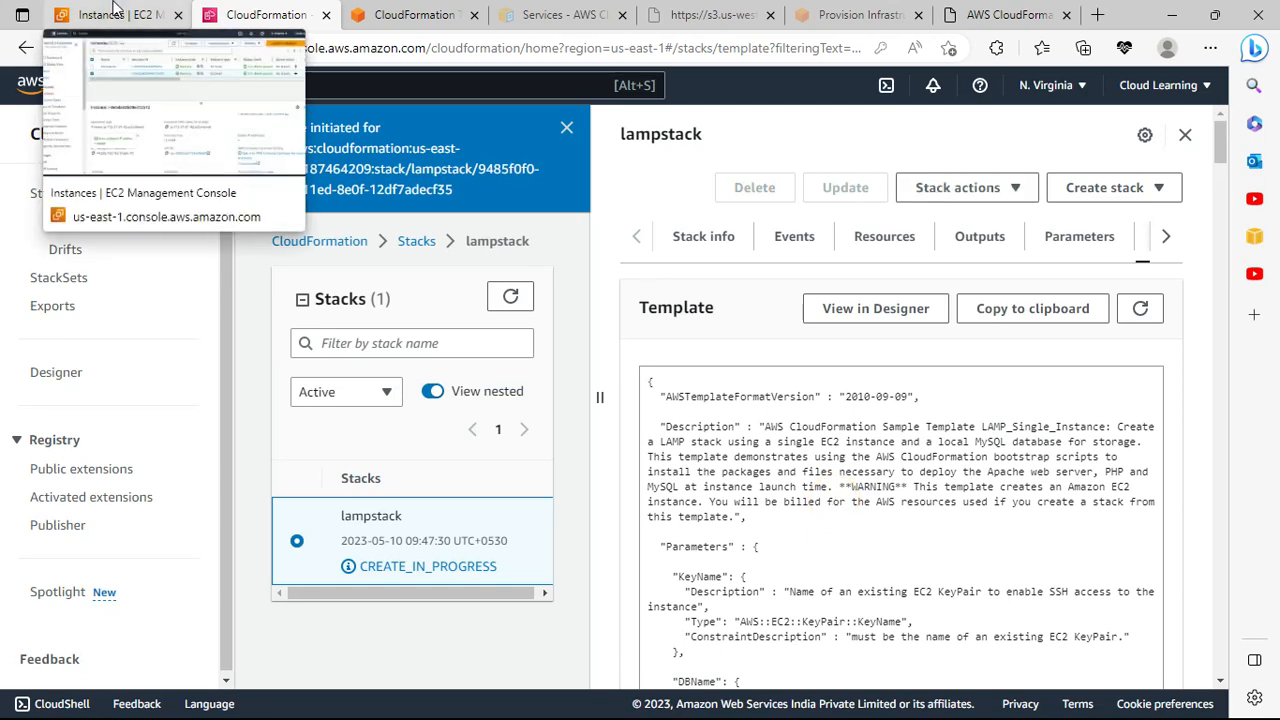
{"action": "left_click", "coordinate": [114, 8]}
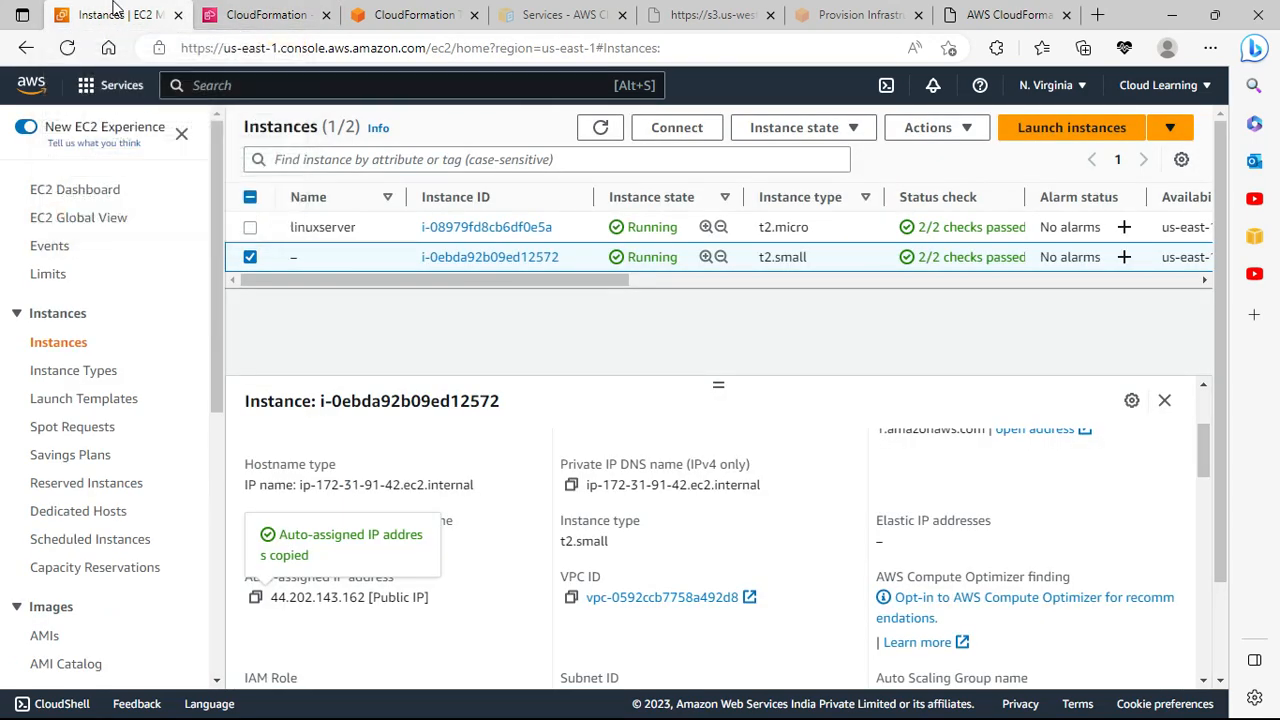
{"action": "left_click", "coordinate": [598, 133]}
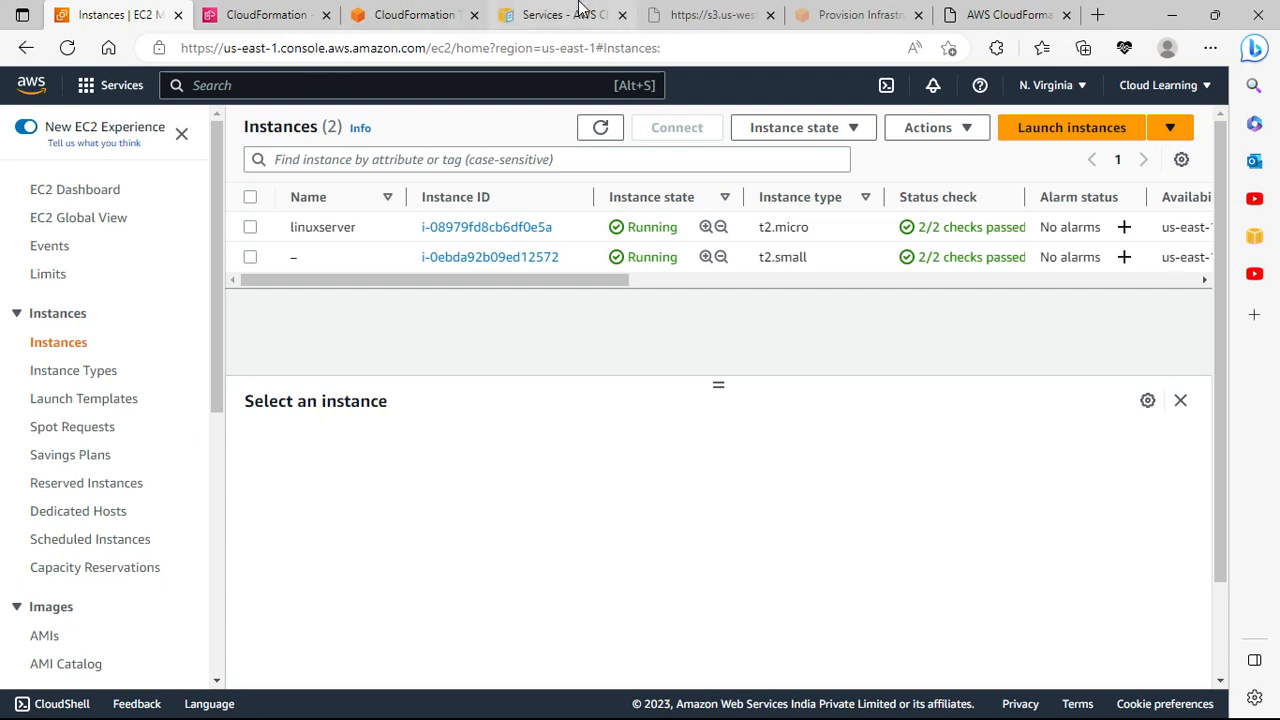
{"action": "mouse_move", "coordinate": [464, 14]}
{"action": "left_click", "coordinate": [605, 127]}
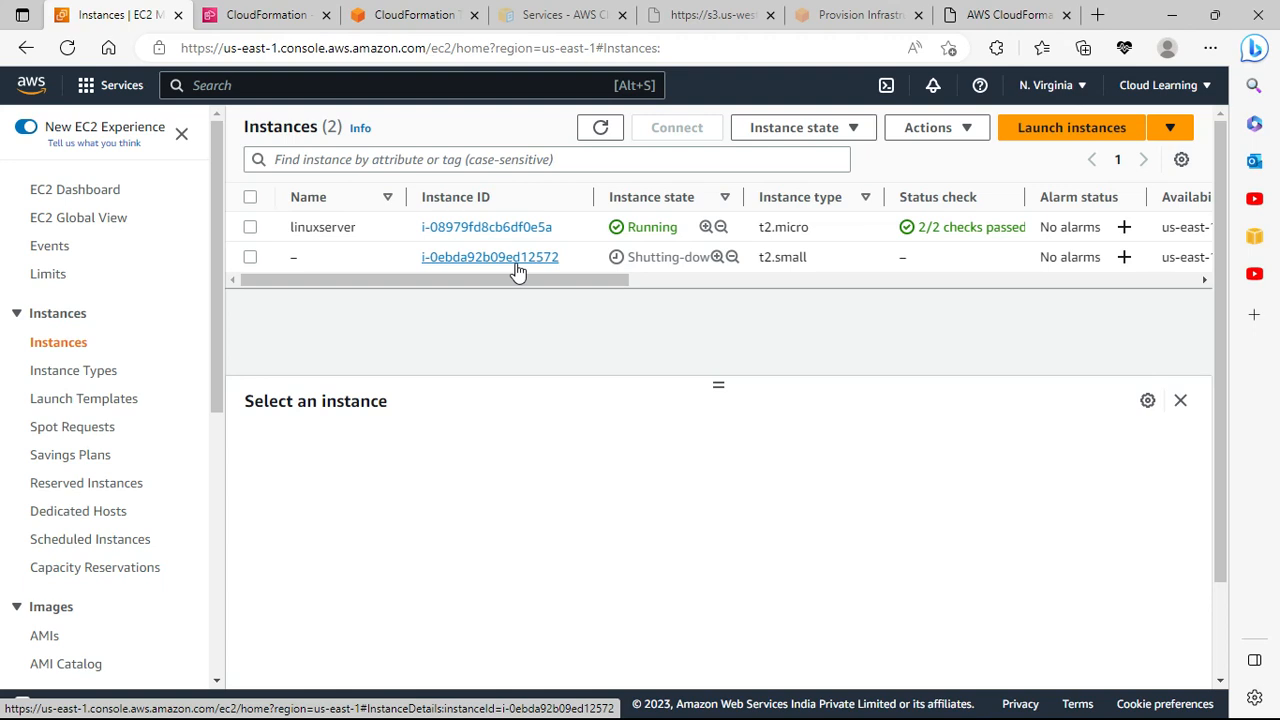
{"action": "left_click", "coordinate": [262, 12]}
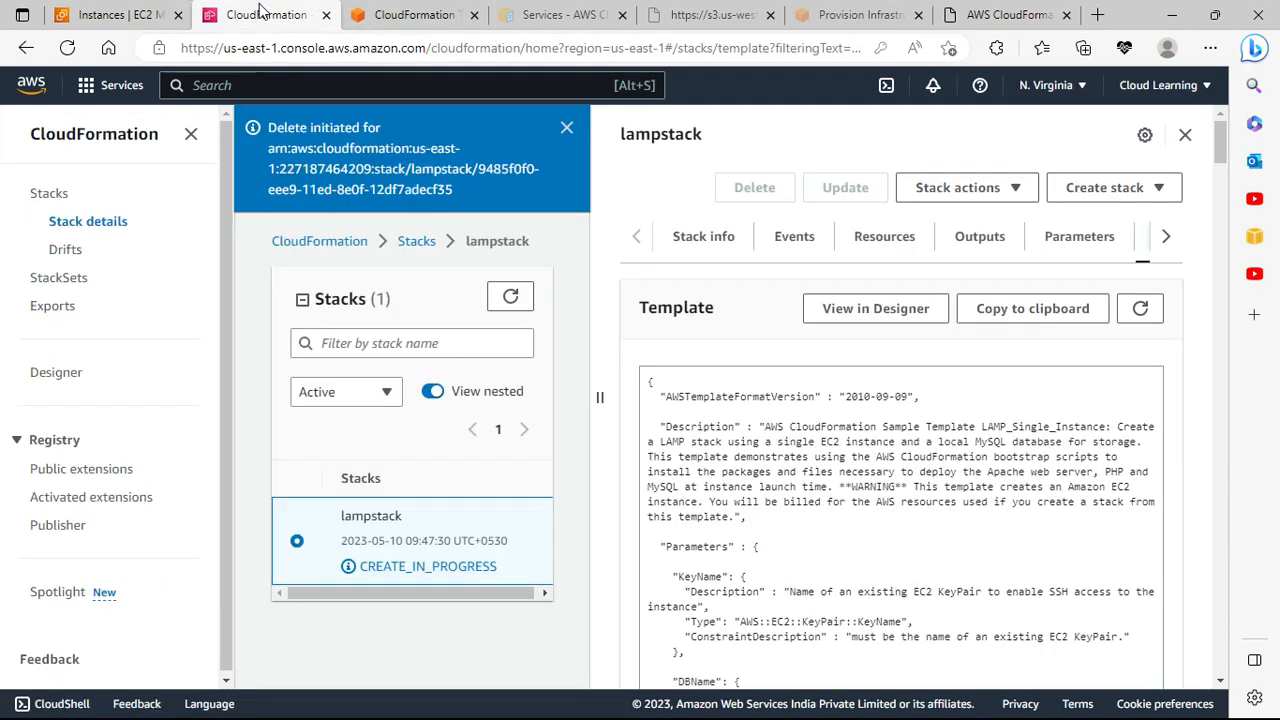
Step: Verify the StackSets list is empty, then view EC2 instances with the t2.small web server Terminated
{"action": "left_click", "coordinate": [56, 278]}
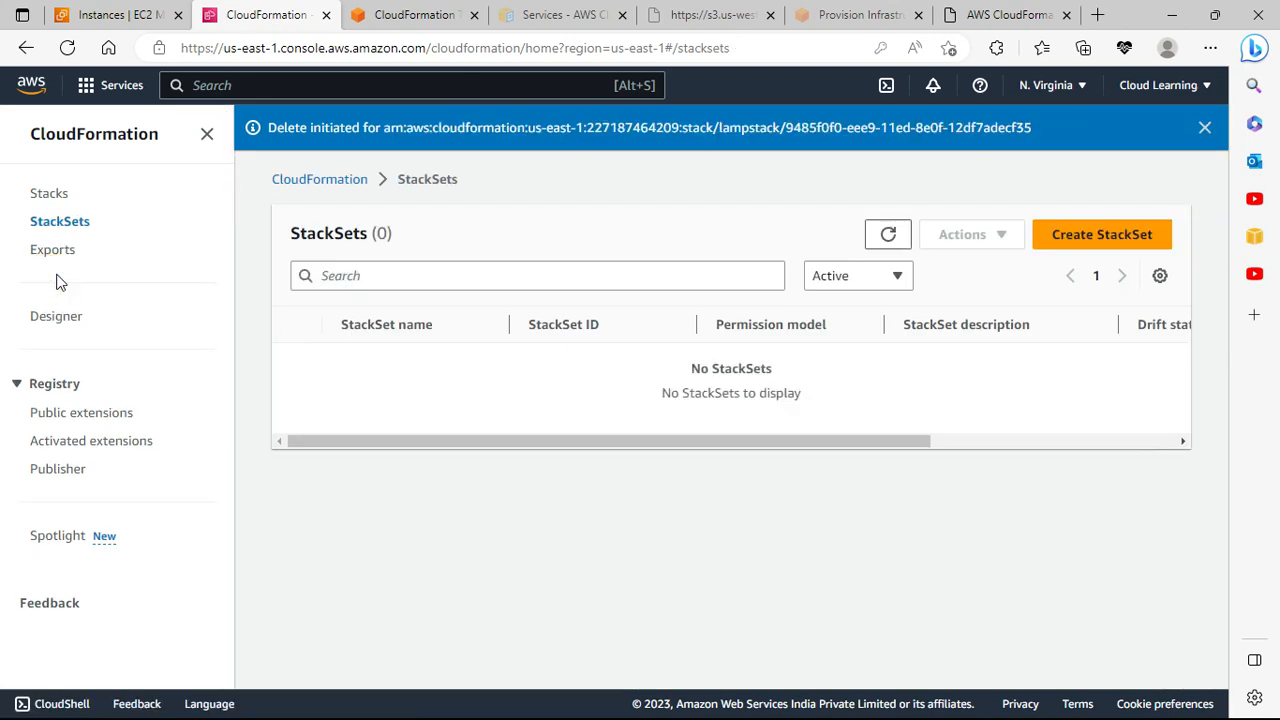
{"action": "left_click", "coordinate": [49, 194]}
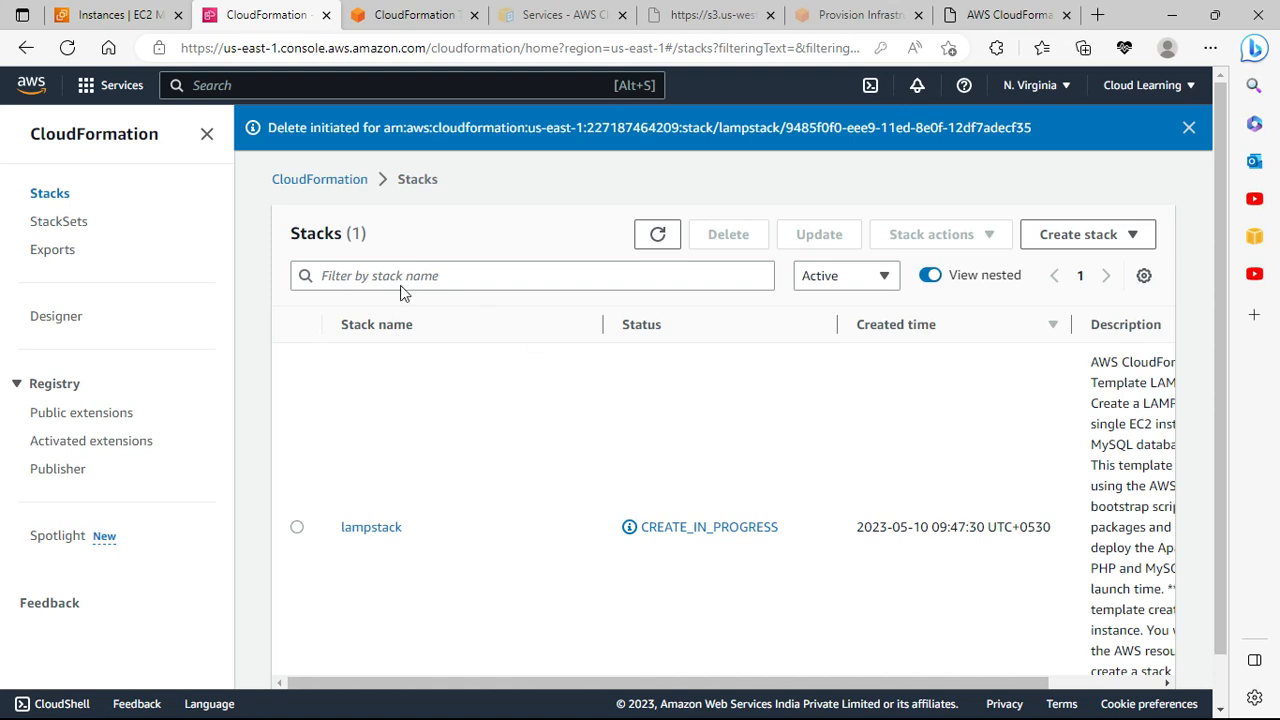
{"action": "left_click", "coordinate": [67, 233]}
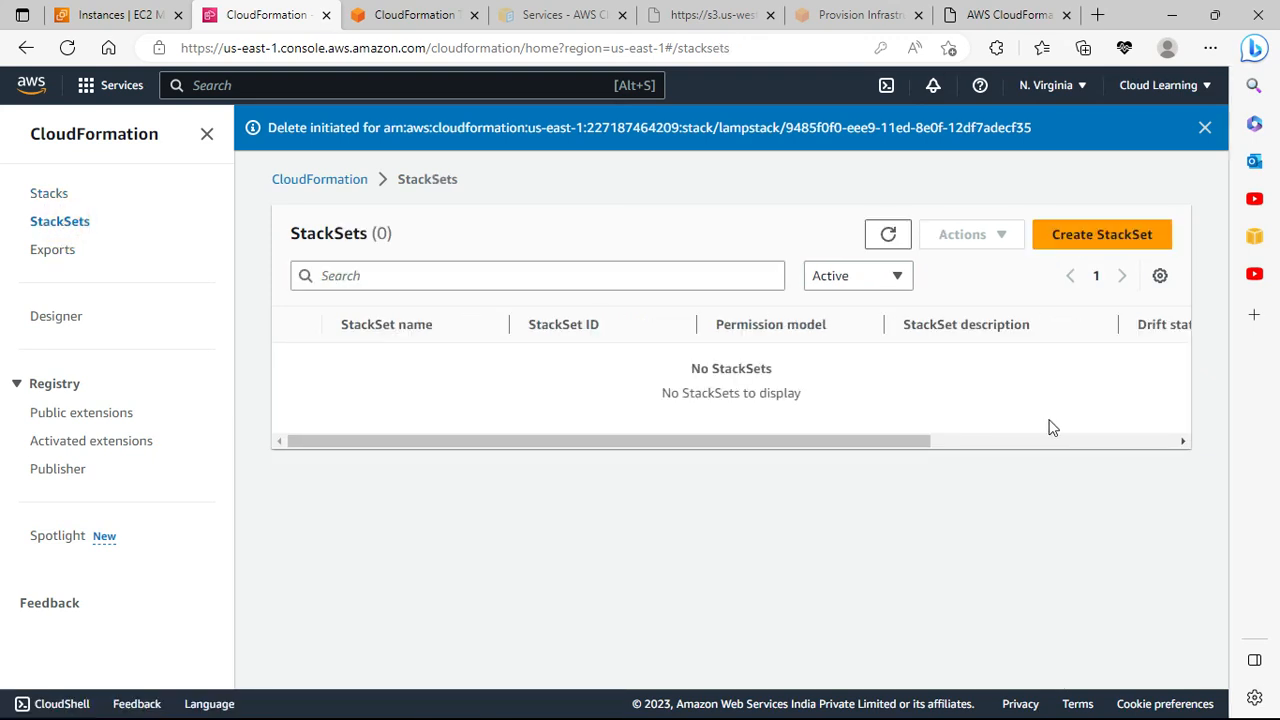
{"action": "left_click", "coordinate": [1130, 236]}
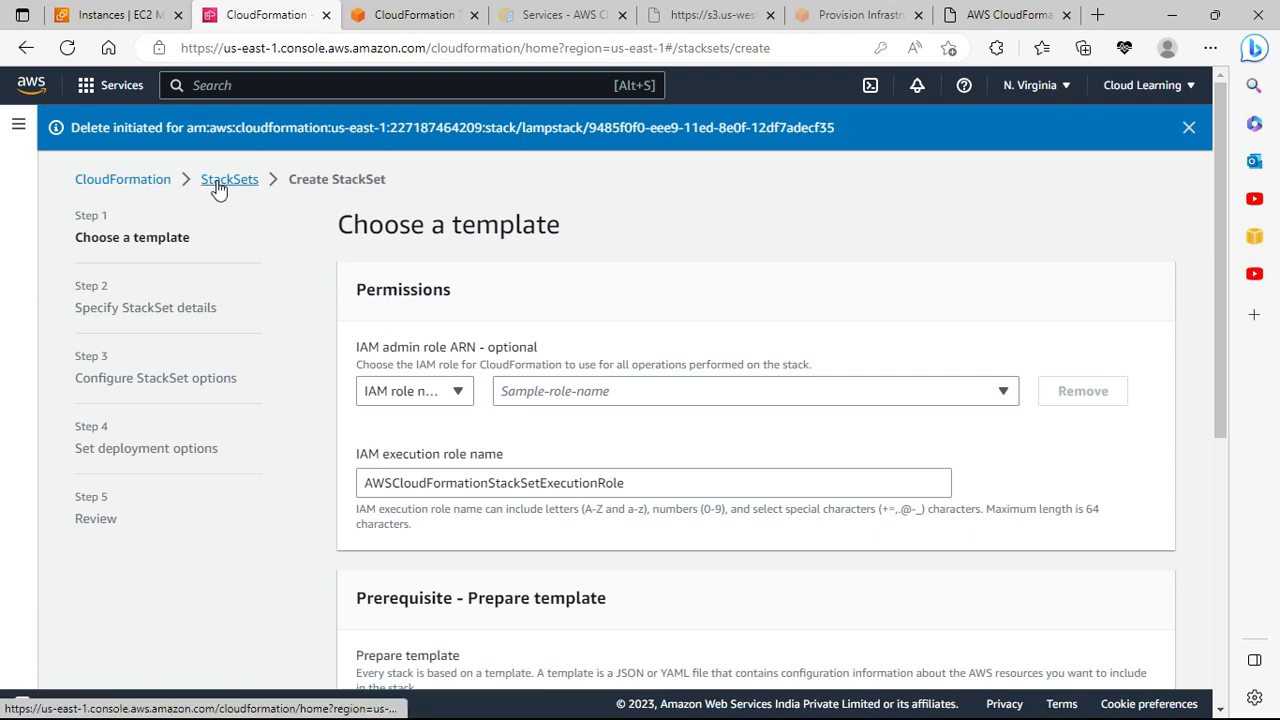
{"action": "left_click", "coordinate": [26, 48]}
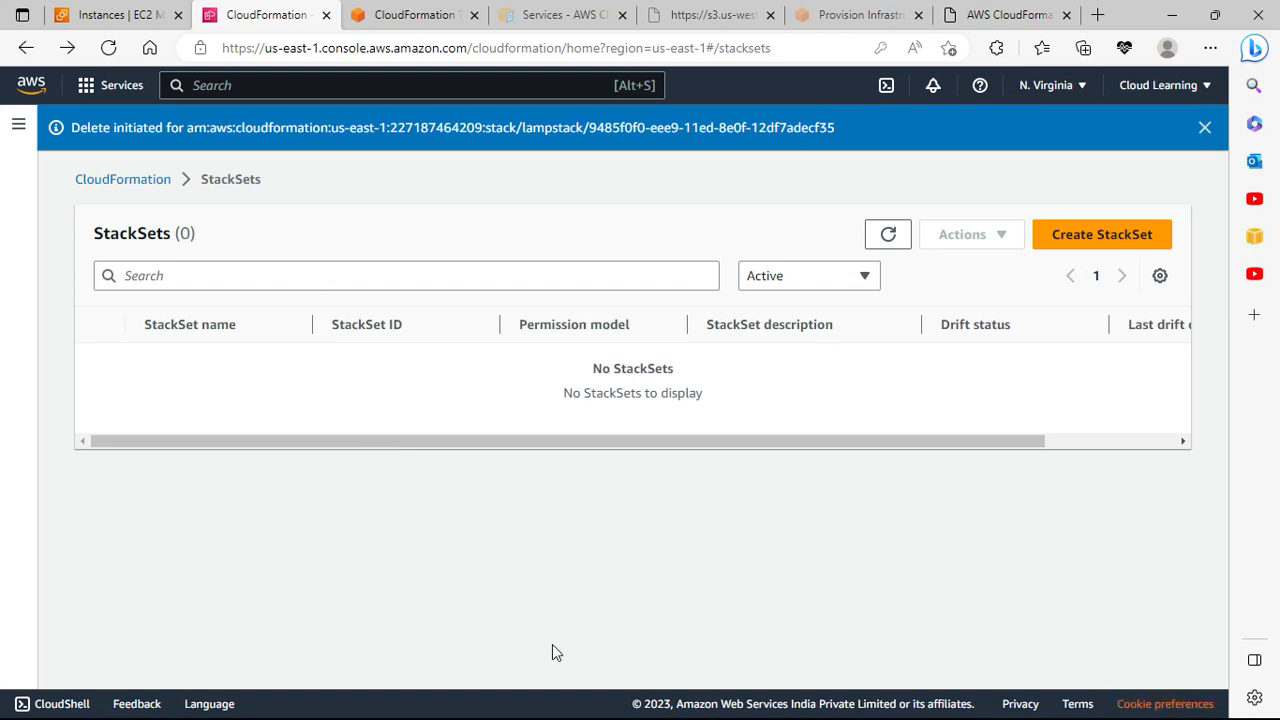
{"action": "left_click", "coordinate": [116, 14]}
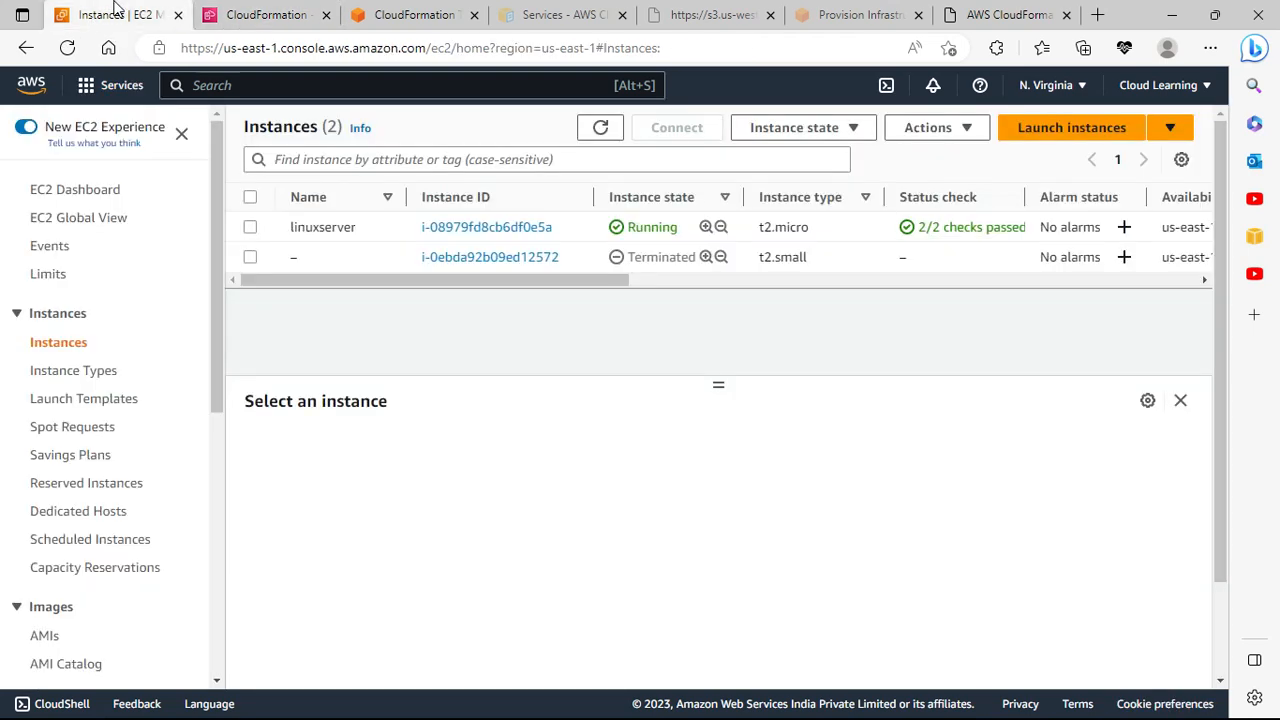